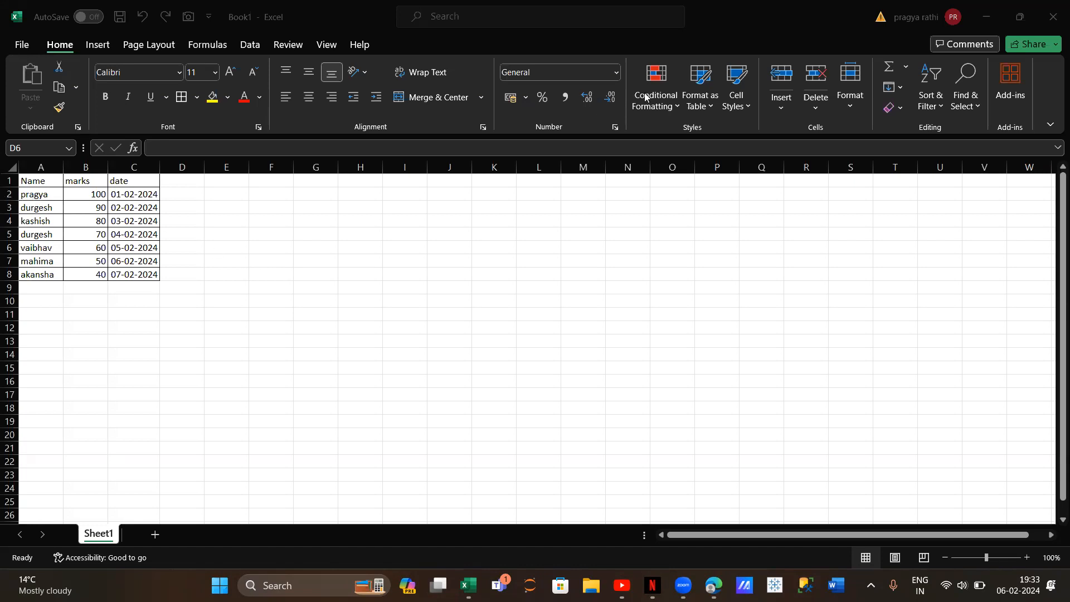
Set up a Greater Than highlight rule on the marks in B2:B8 with a threshold of 60
{"action": "left_click", "coordinate": [663, 94]}
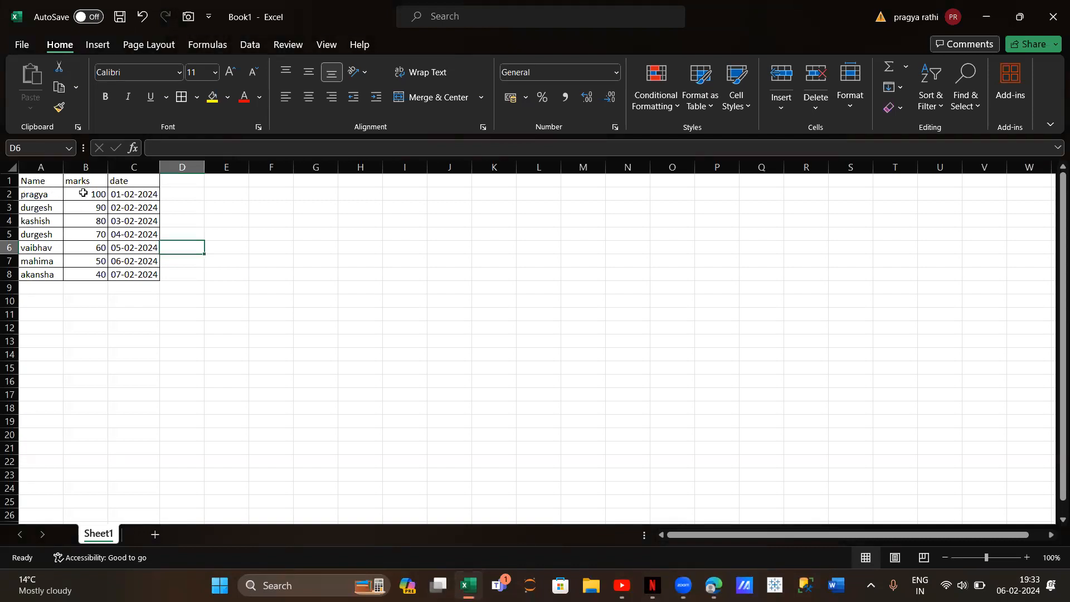
{"action": "left_click_drag", "start_coordinate": [83, 194], "coordinate": [79, 275]}
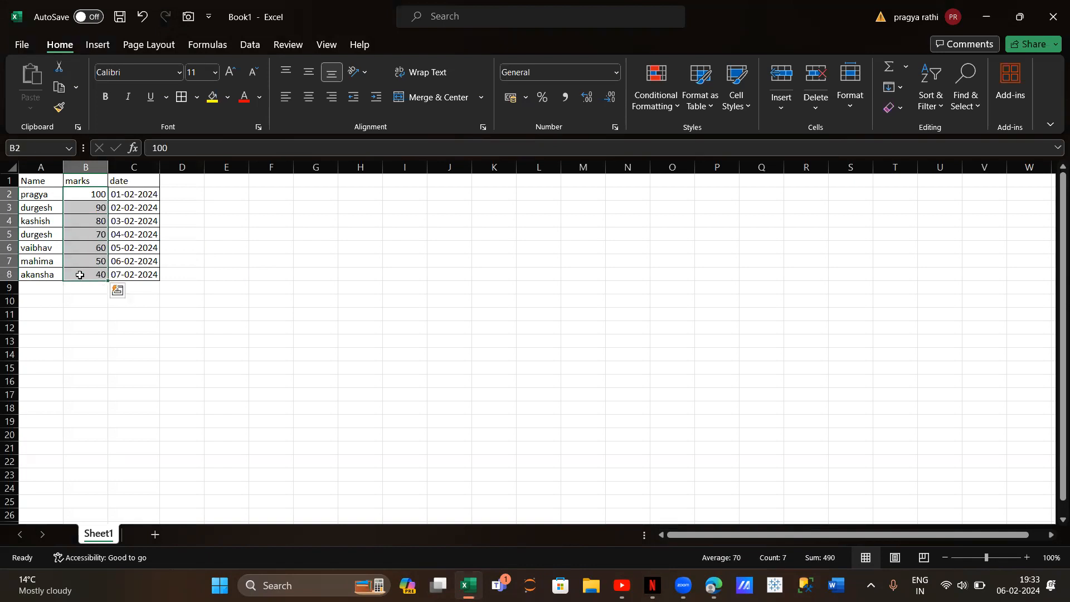
{"action": "left_click", "coordinate": [640, 77]}
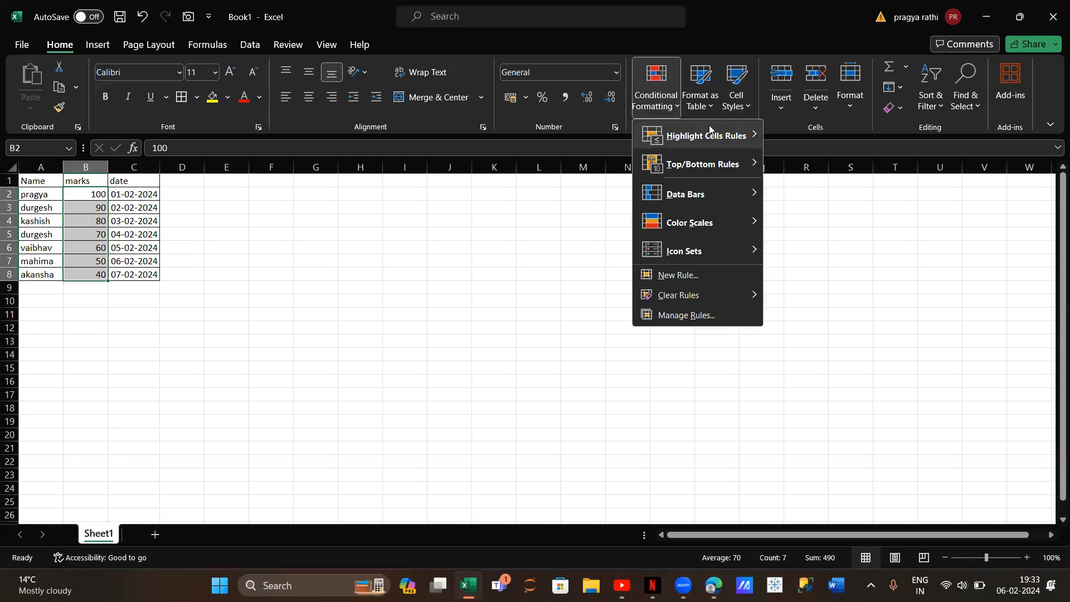
{"action": "mouse_move", "coordinate": [710, 133]}
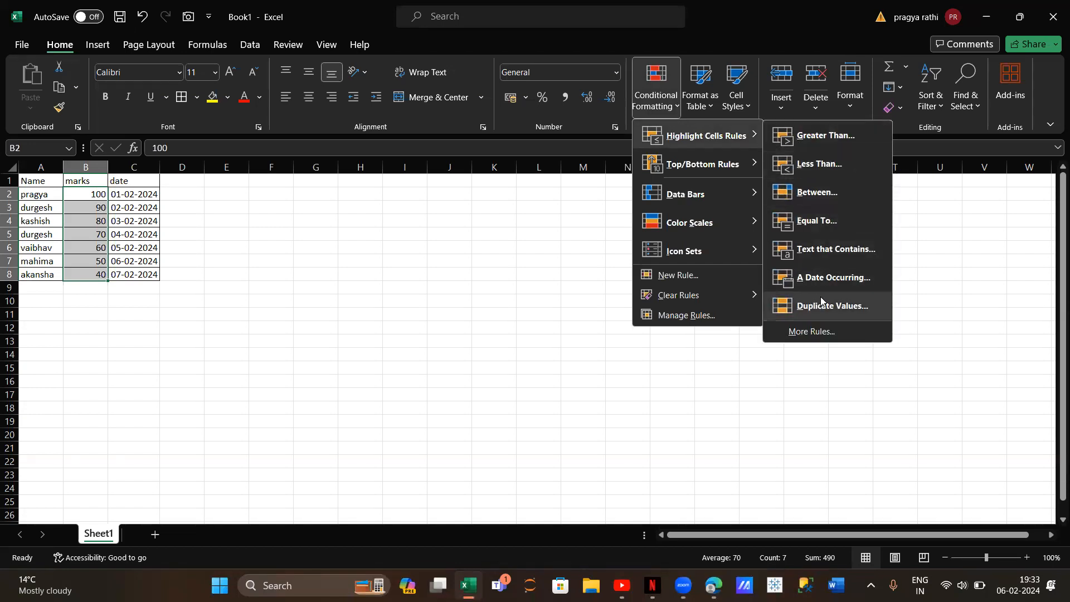
{"action": "left_click", "coordinate": [840, 141]}
{"action": "key", "text": "BackSpace"}
{"action": "type", "text": "60"}
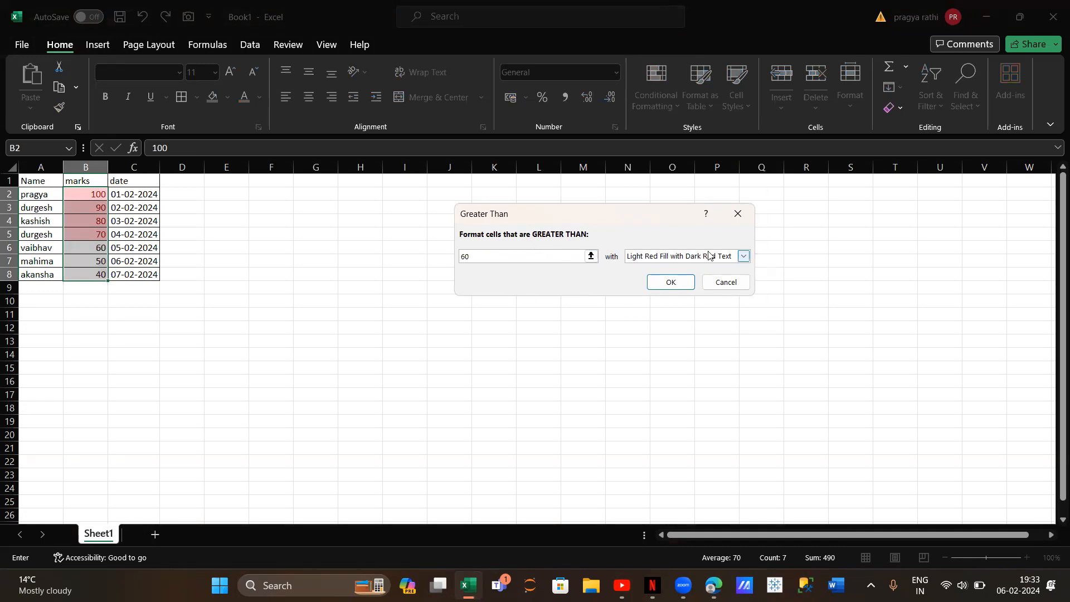
Give the Greater Than rule a custom format with a light green fill and apply it to the marks
{"action": "left_click", "coordinate": [743, 257]}
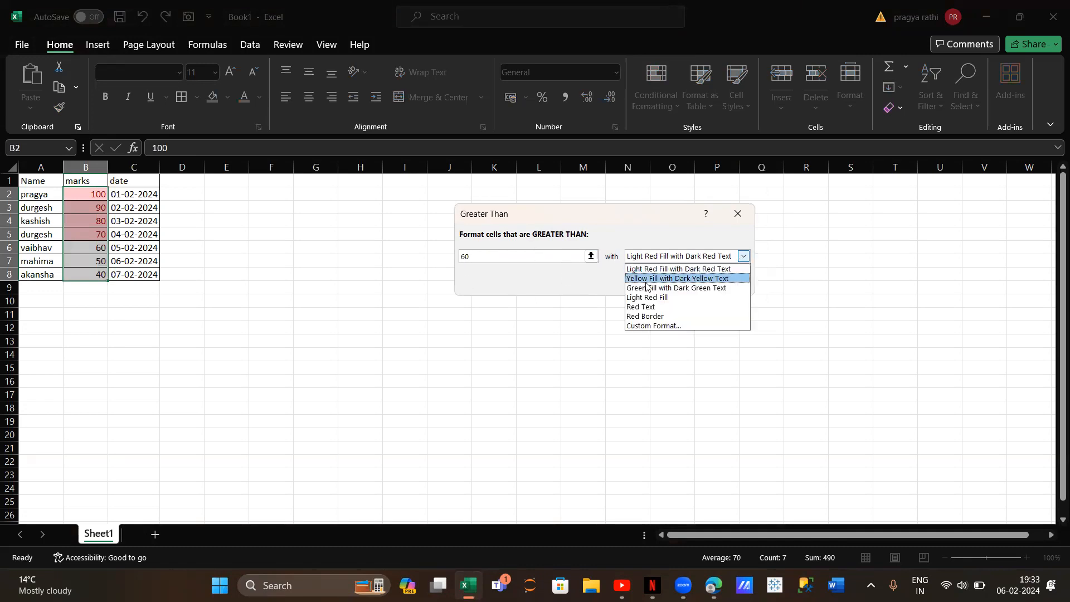
{"action": "left_click", "coordinate": [647, 326]}
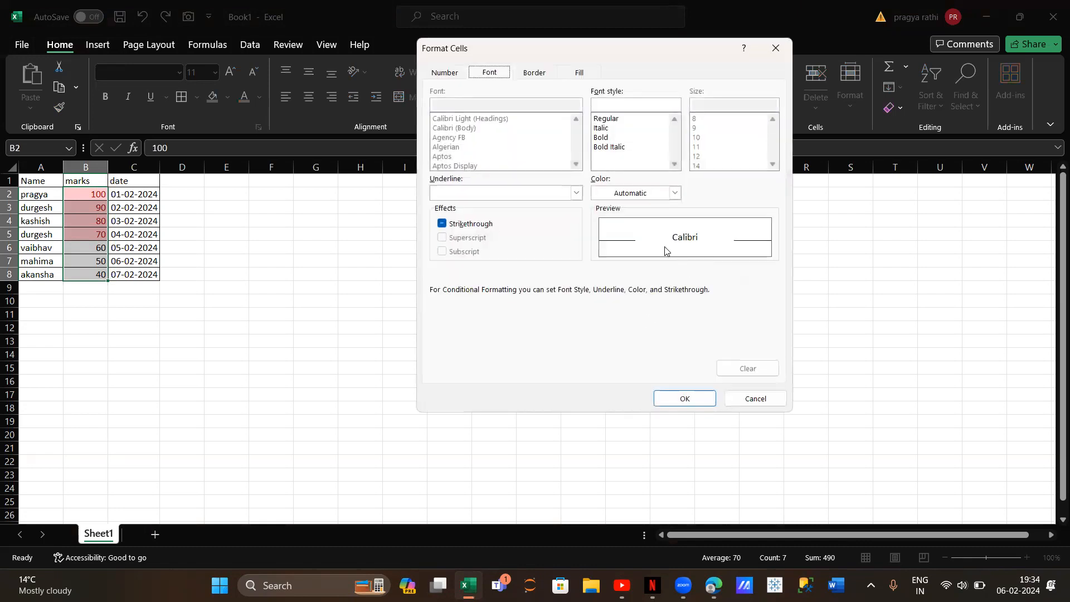
{"action": "left_click", "coordinate": [583, 73]}
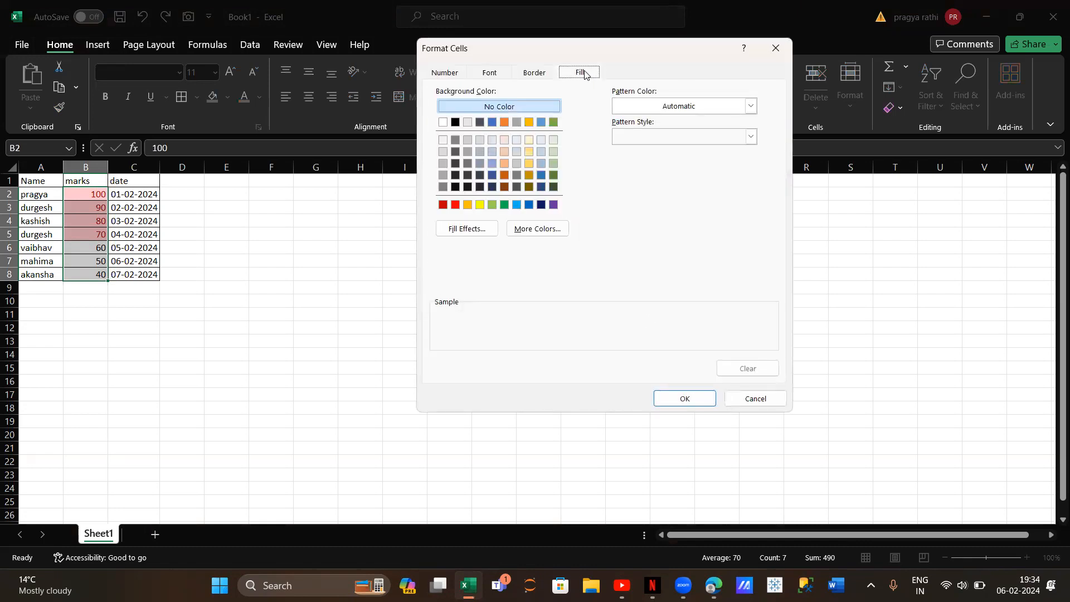
{"action": "left_click", "coordinate": [555, 162]}
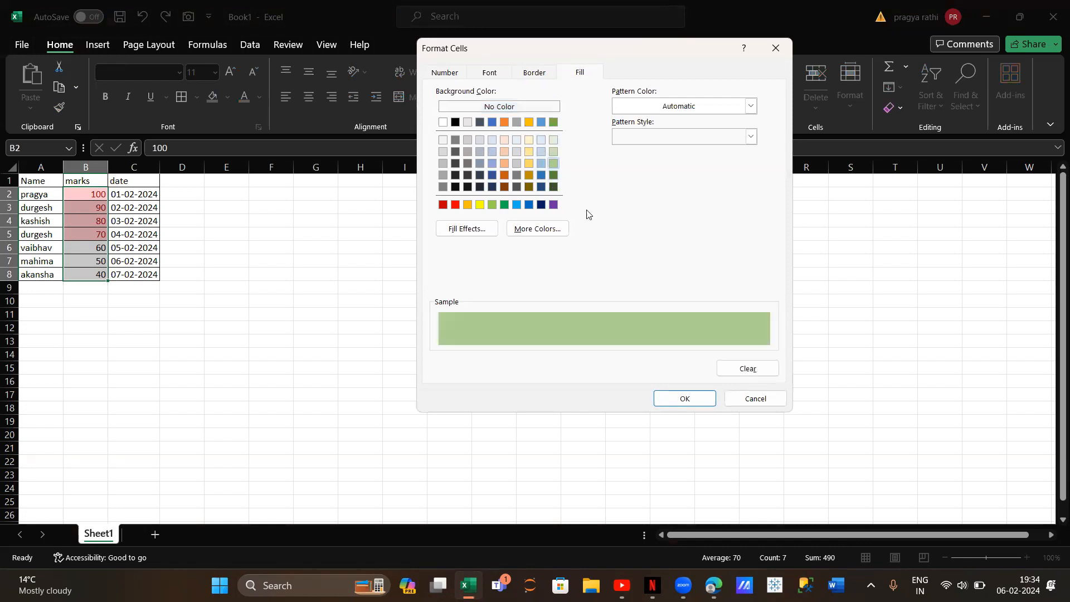
{"action": "left_click", "coordinate": [690, 399]}
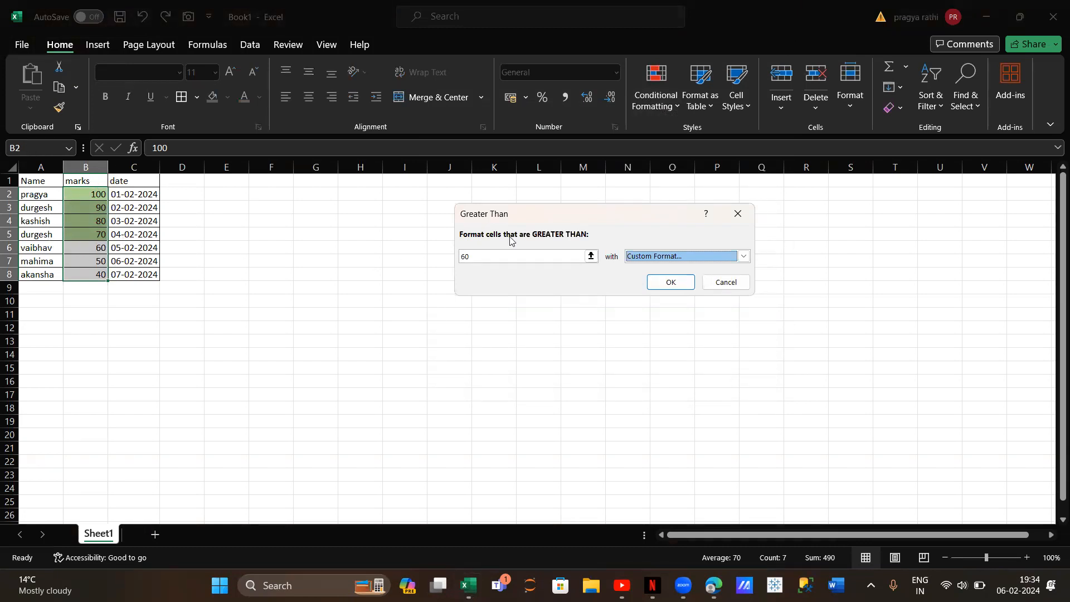
{"action": "left_click", "coordinate": [682, 281]}
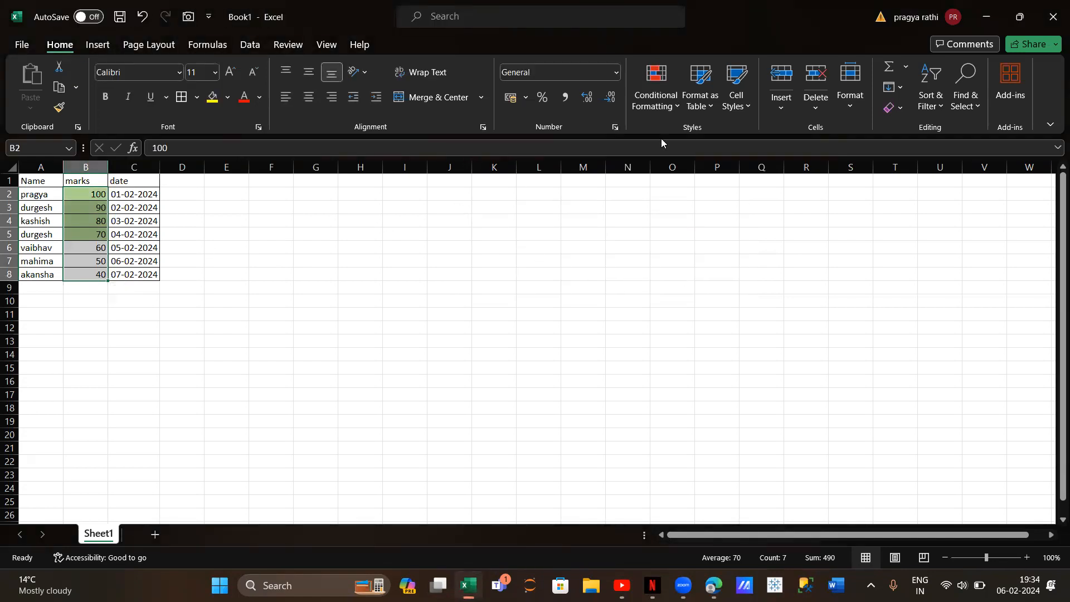
Clear the conditional formatting rules from the entire sheet
{"action": "left_click", "coordinate": [661, 113]}
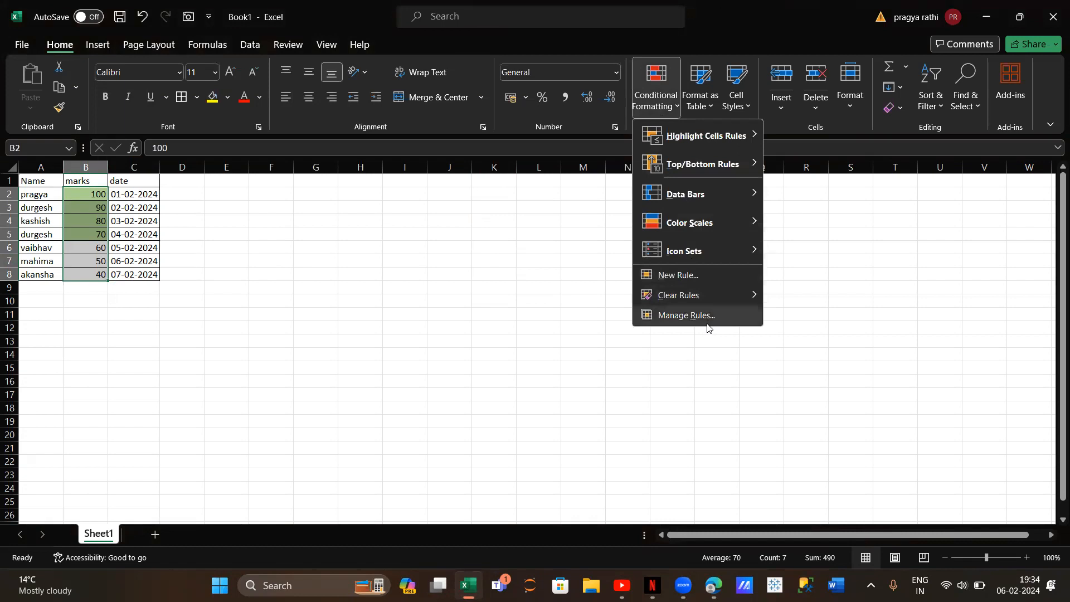
{"action": "mouse_move", "coordinate": [691, 291]}
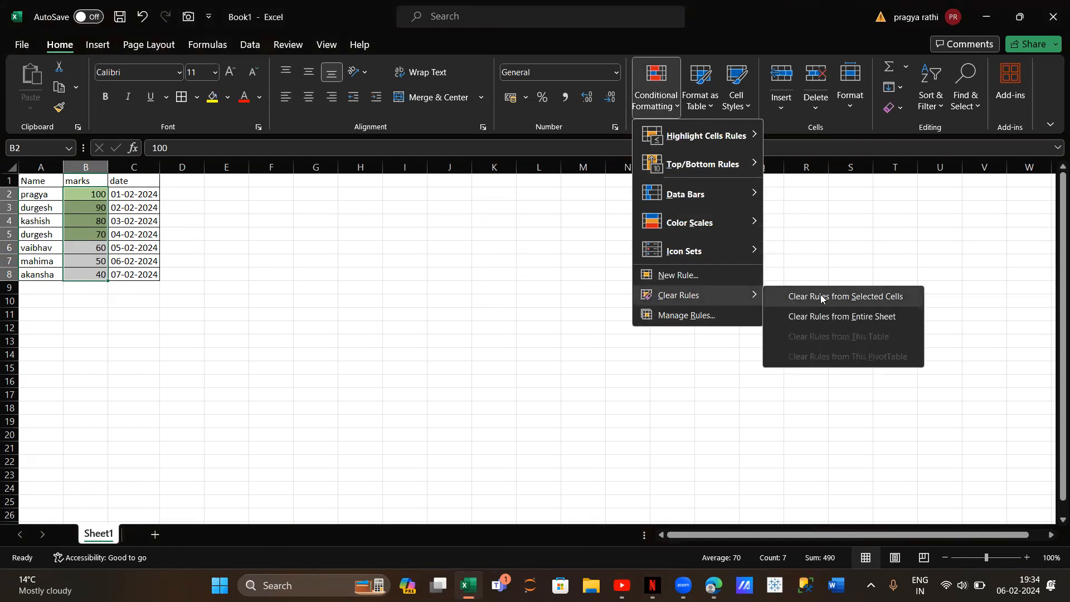
{"action": "left_click", "coordinate": [788, 315]}
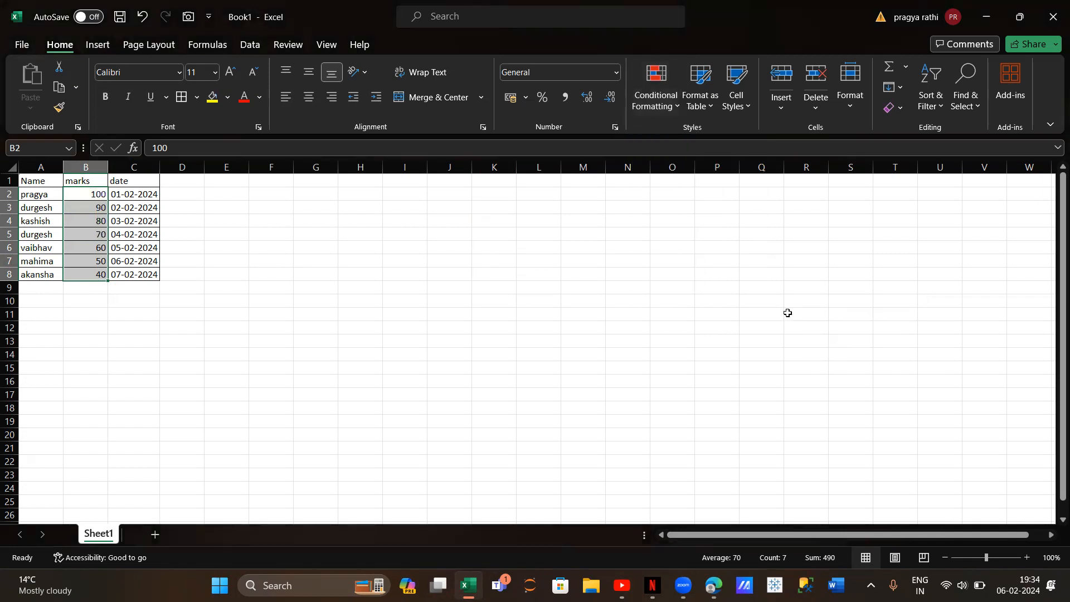
Set up a Less Than highlight rule on the marks in B2:B8 with a threshold of 60
{"action": "left_click", "coordinate": [656, 103]}
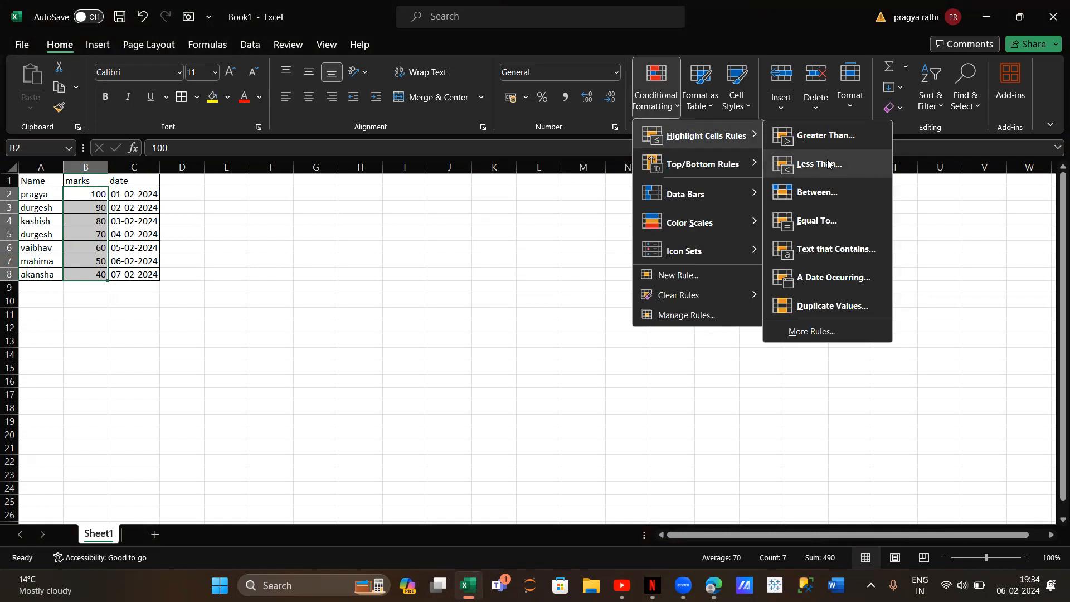
{"action": "left_click", "coordinate": [829, 164]}
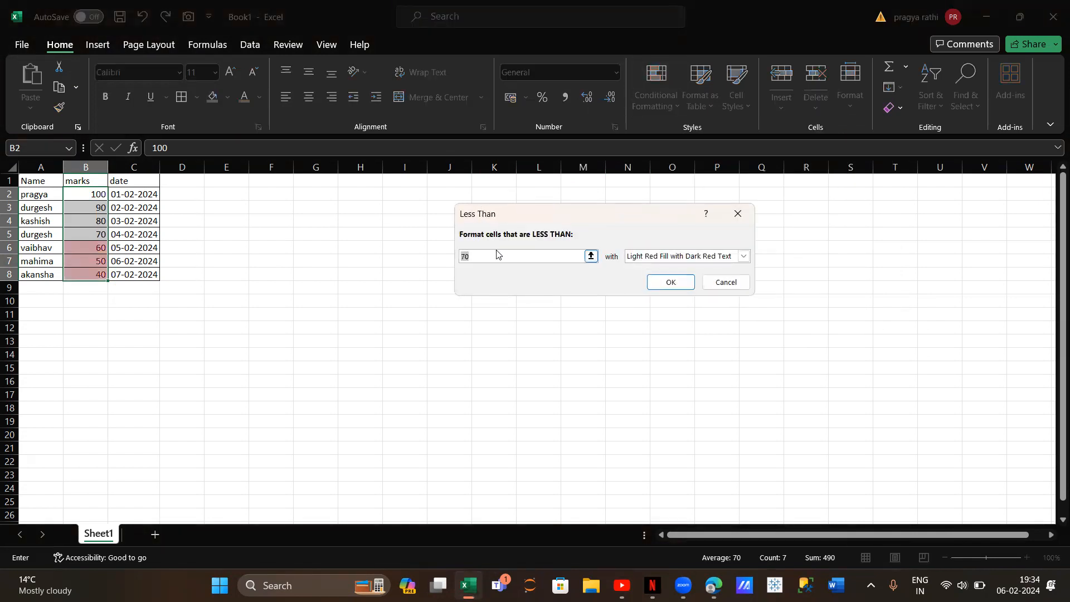
{"action": "key", "text": "BackSpace"}
{"action": "type", "text": "6"}
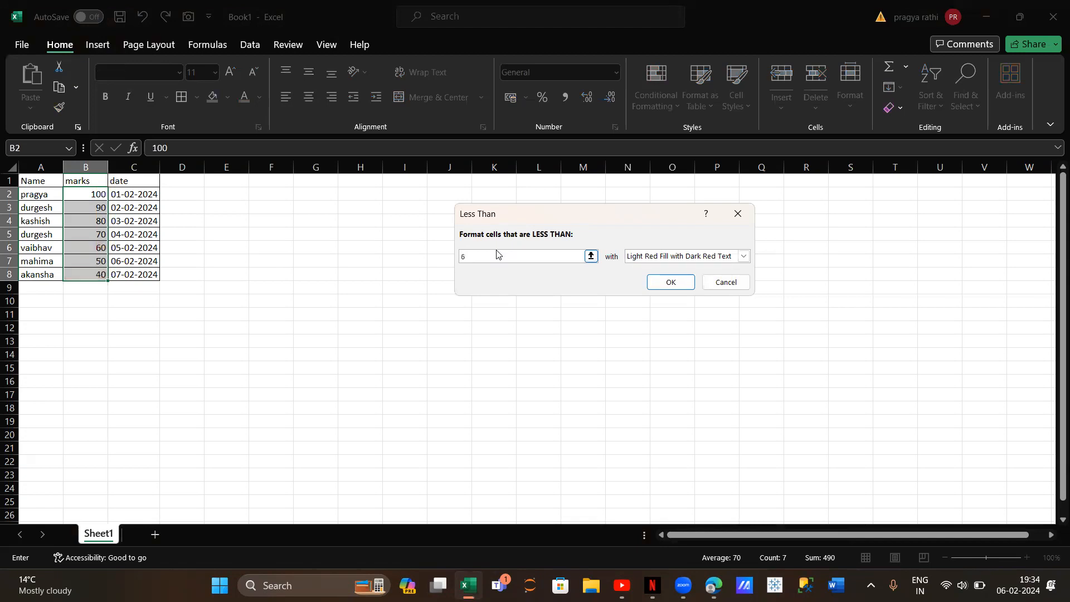
{"action": "type", "text": "0"}
Give the Less Than rule a custom format with a light gold fill and apply it to the marks
{"action": "left_click", "coordinate": [744, 257]}
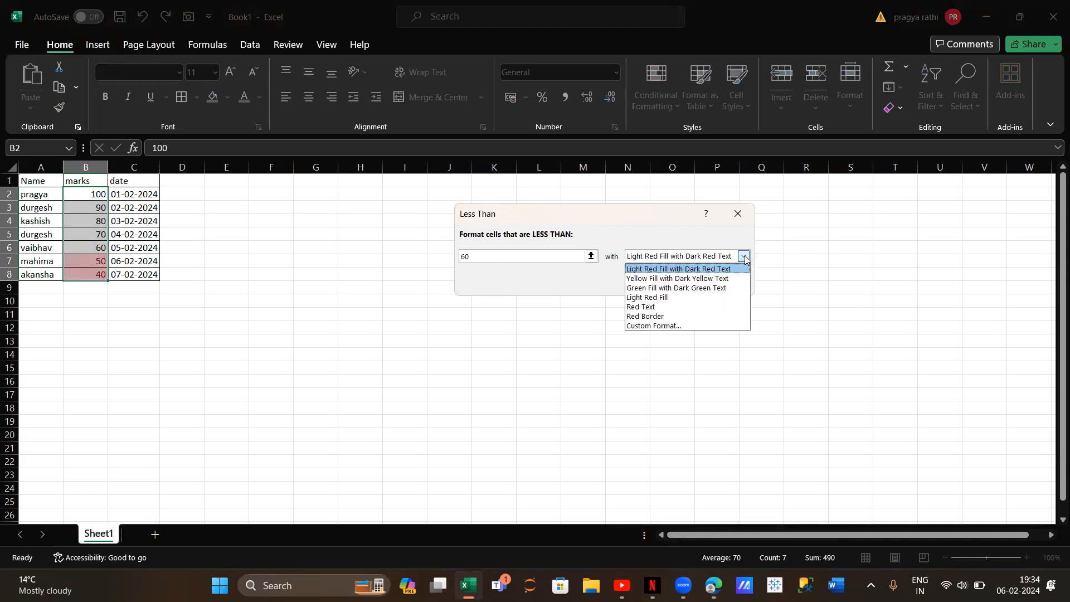
{"action": "left_click", "coordinate": [698, 326]}
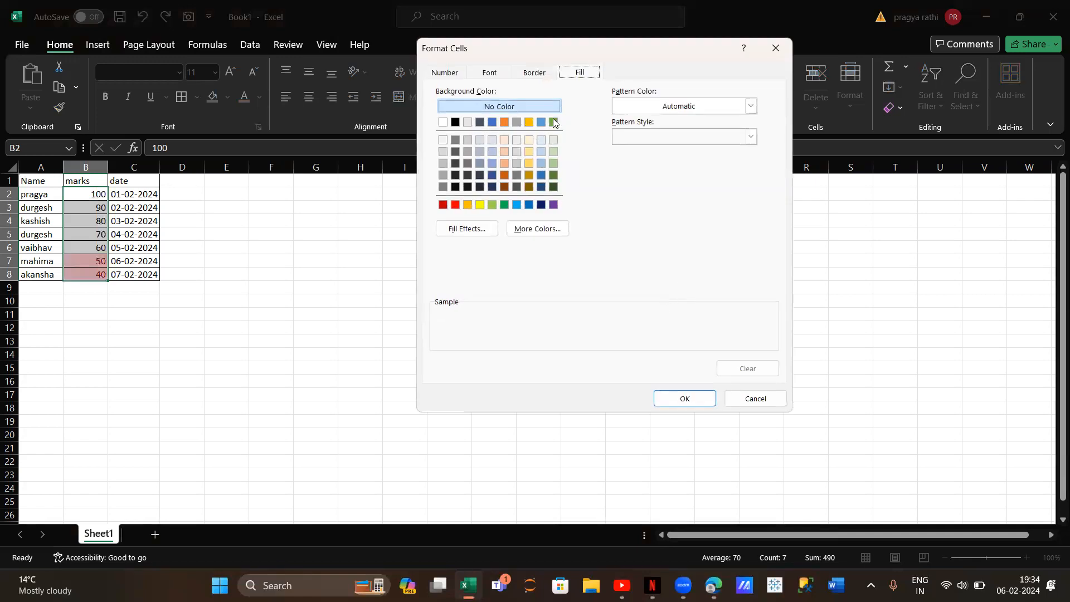
{"action": "left_click", "coordinate": [529, 164]}
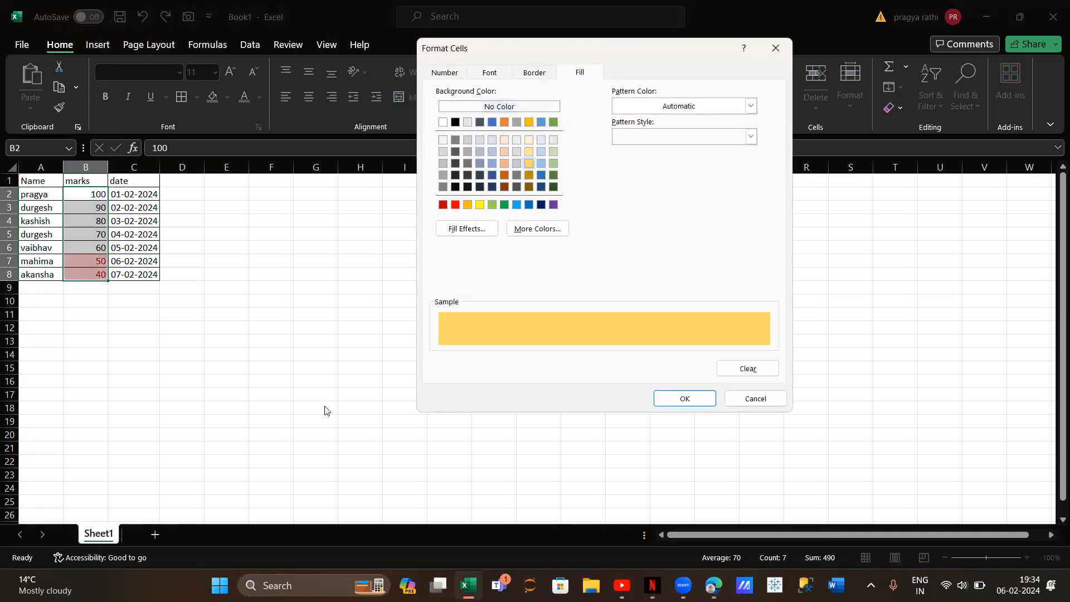
{"action": "left_click", "coordinate": [661, 398]}
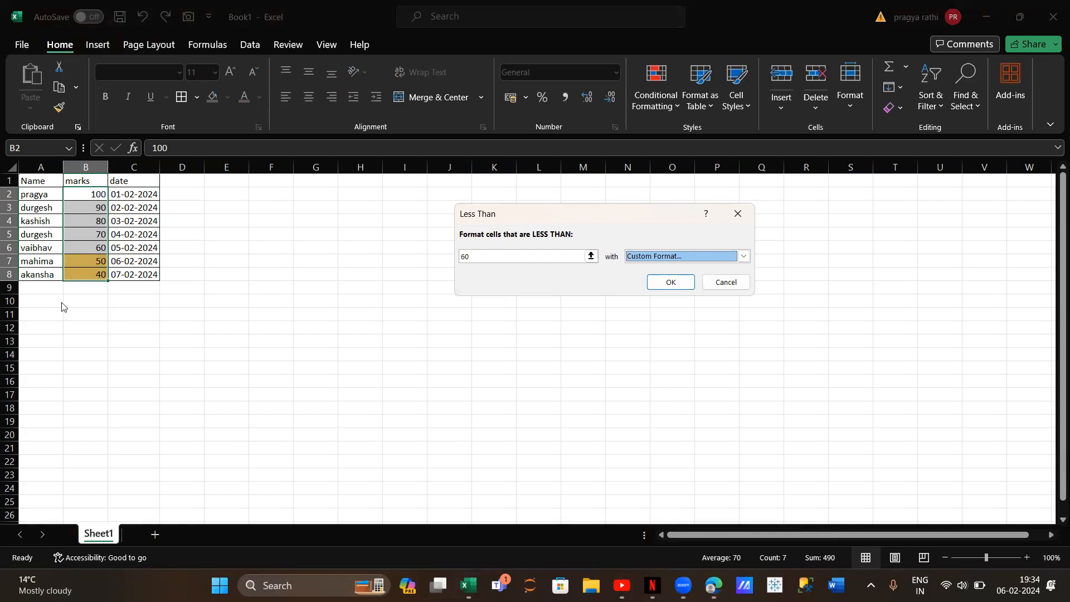
{"action": "left_click", "coordinate": [676, 279]}
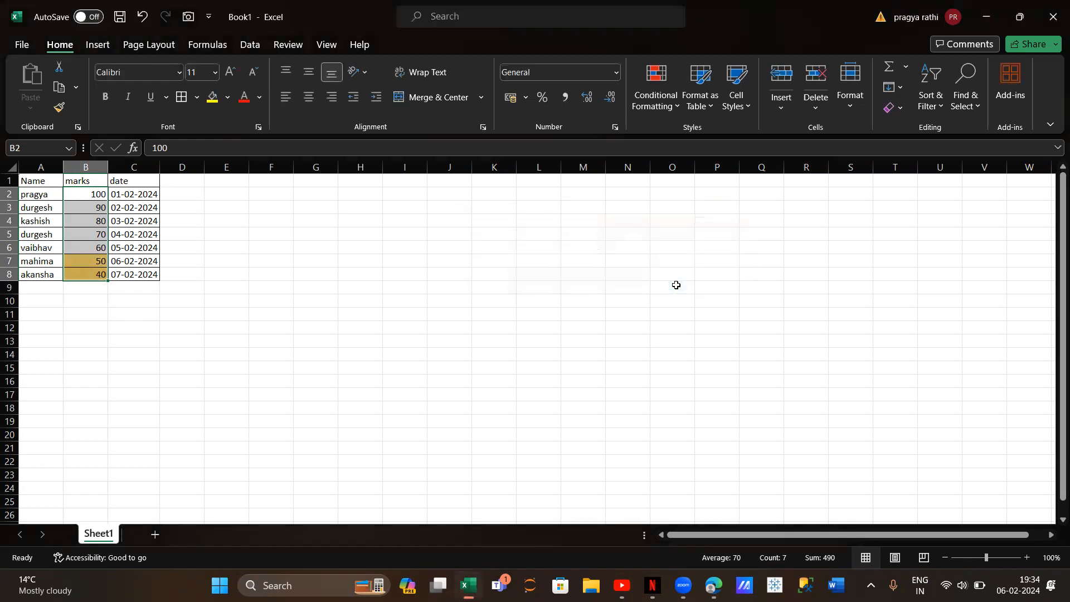
Clear the conditional formatting rules from the selected marks cells B2:B8
{"action": "left_click", "coordinate": [659, 104]}
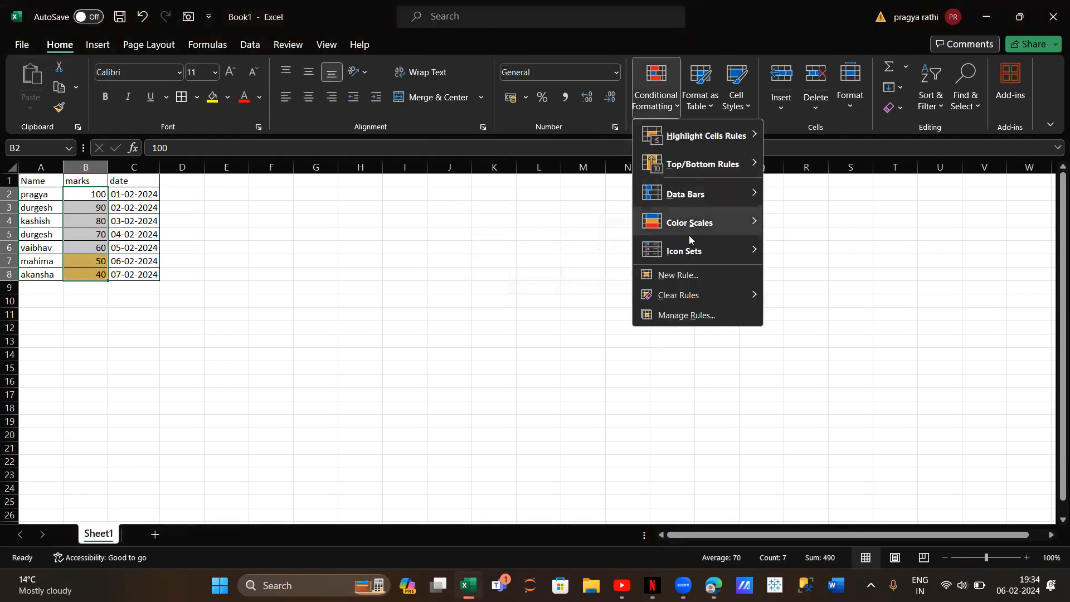
{"action": "mouse_move", "coordinate": [705, 295]}
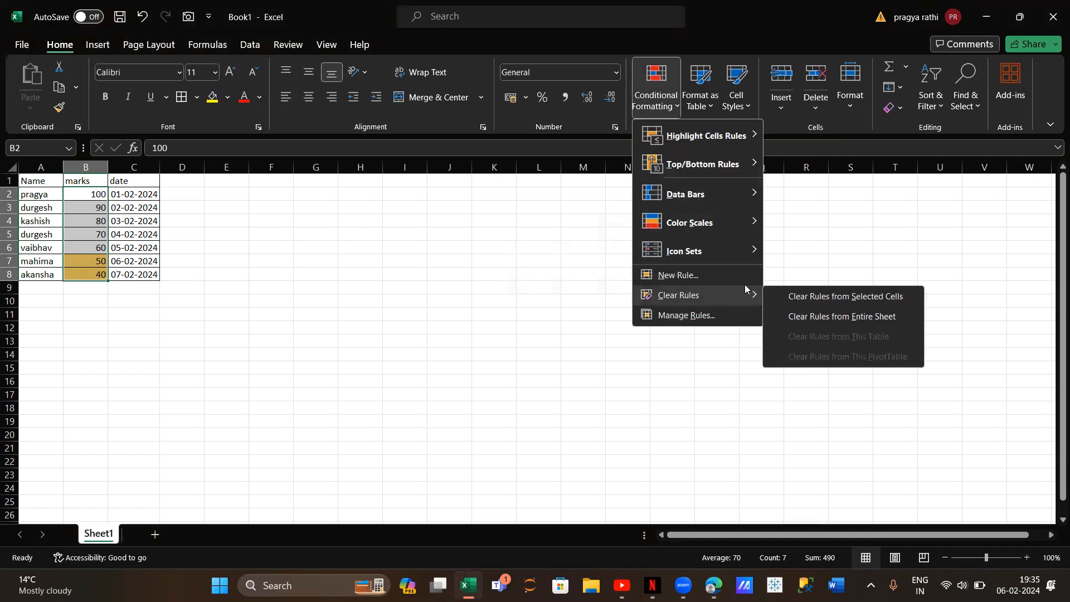
{"action": "left_click", "coordinate": [834, 295]}
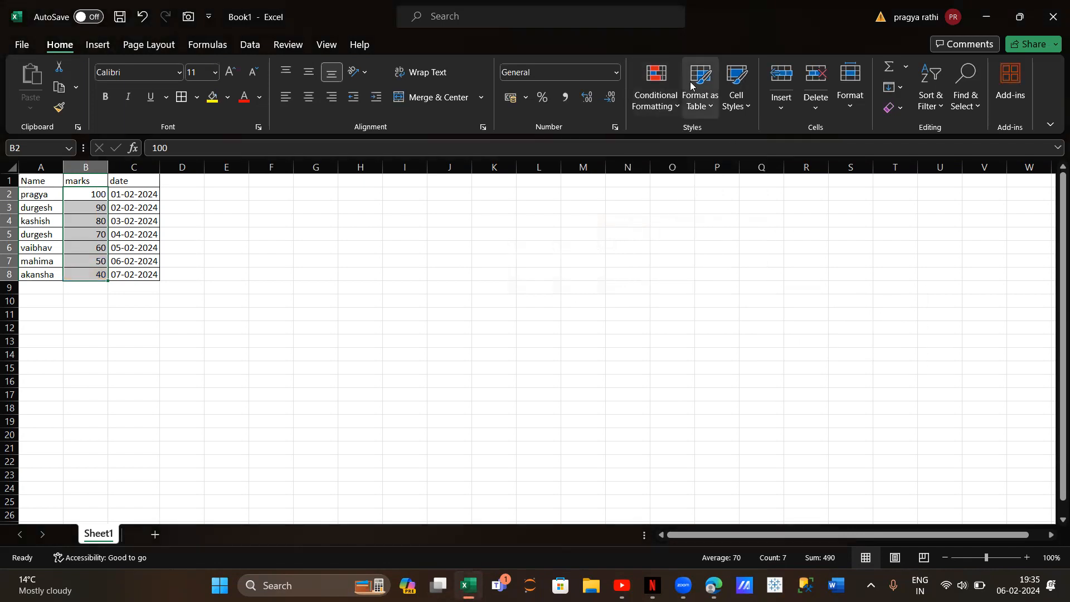
Set up a Between highlight rule on the marks in B2:B8 with limits of 20 and 60
{"action": "left_click", "coordinate": [656, 101]}
{"action": "mouse_move", "coordinate": [693, 140]}
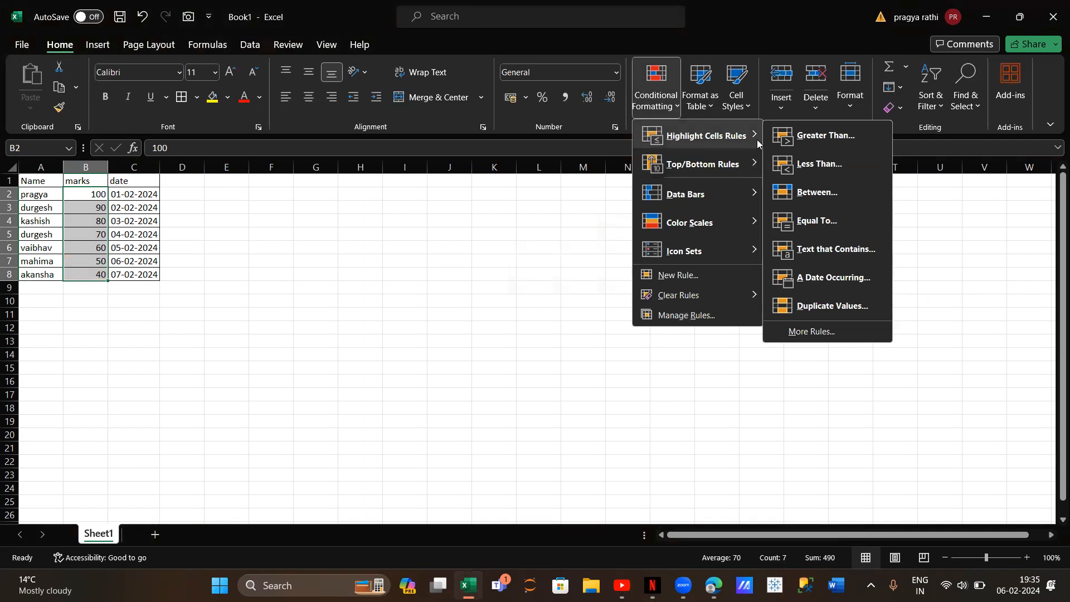
{"action": "left_click", "coordinate": [789, 193]}
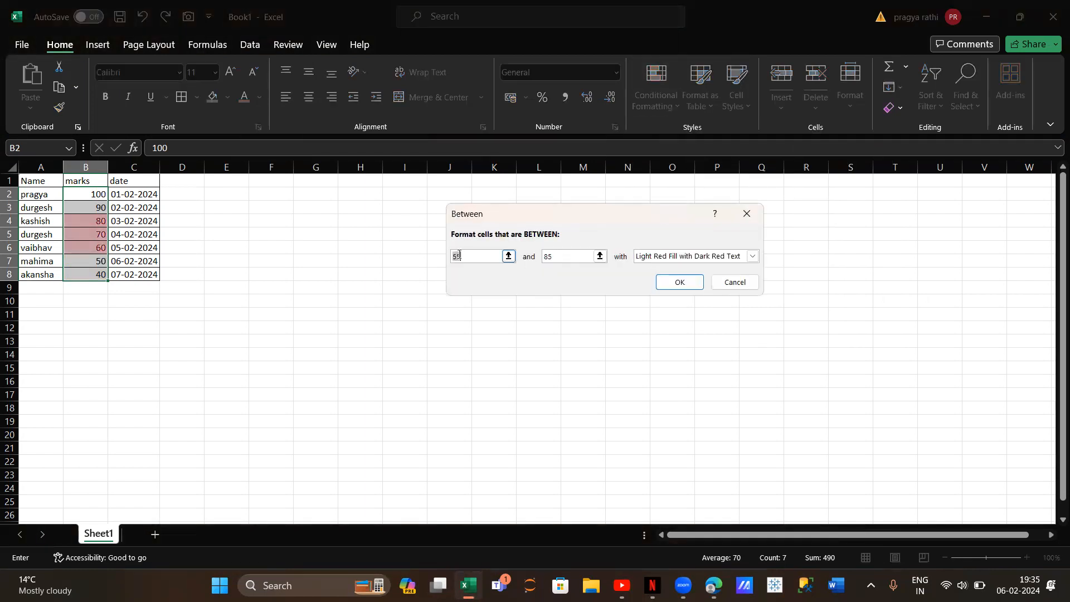
{"action": "key", "text": "BackSpace"}
{"action": "type", "text": "20"}
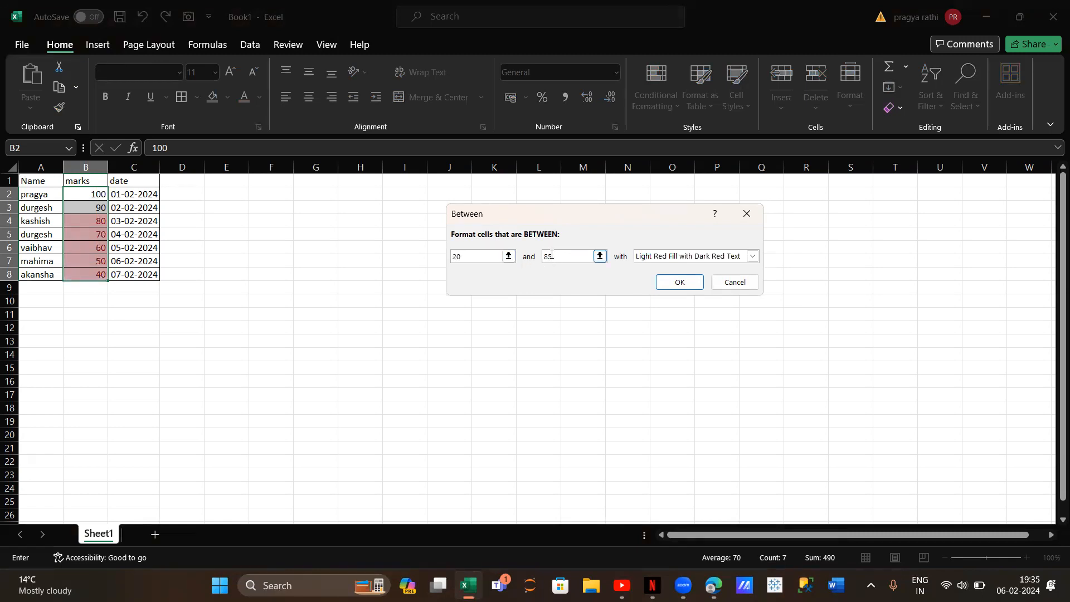
{"action": "key", "text": "BackSpace"}
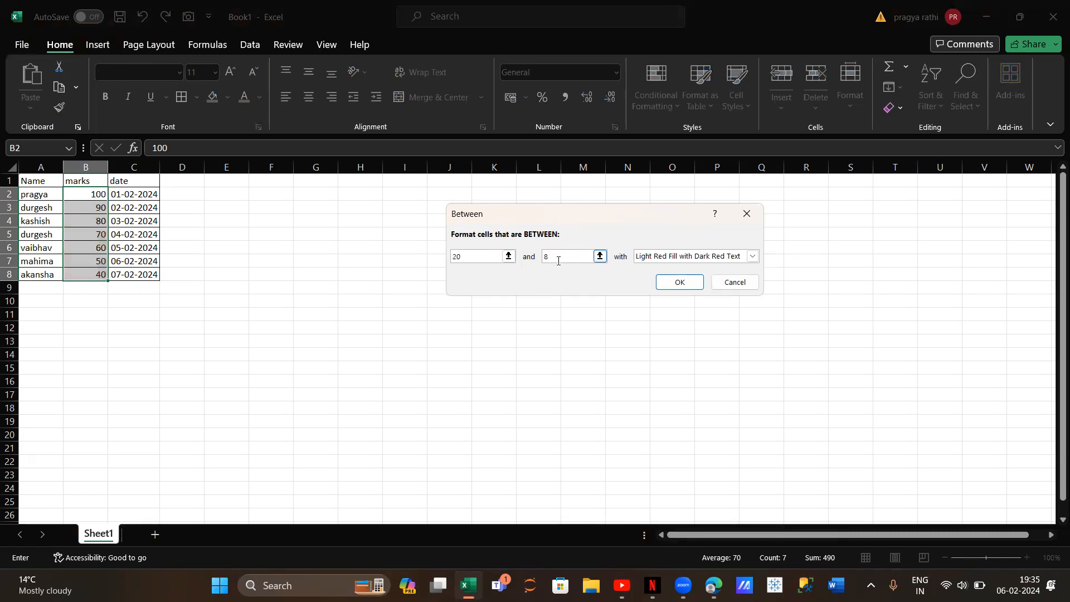
{"action": "type", "text": "60"}
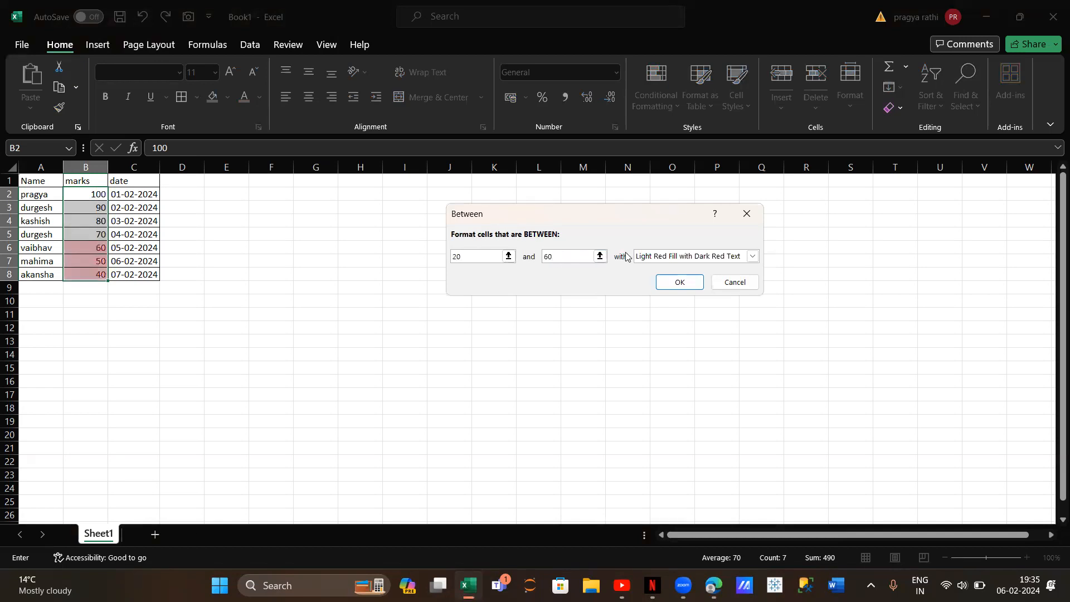
Give the Between rule a custom format with a solid standard green fill and apply it to the marks
{"action": "left_click", "coordinate": [752, 254]}
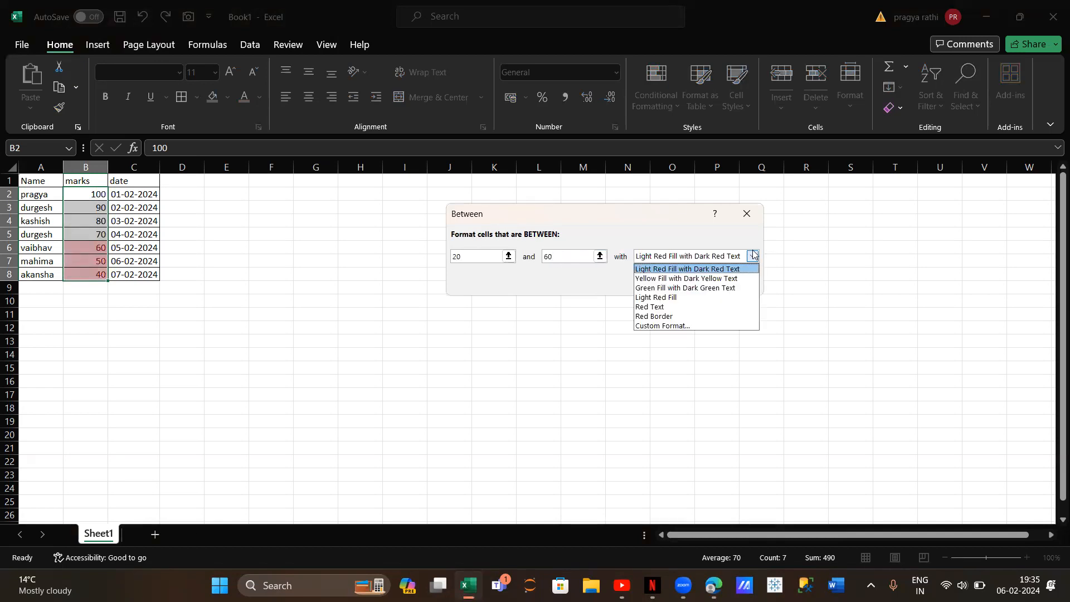
{"action": "left_click", "coordinate": [729, 330]}
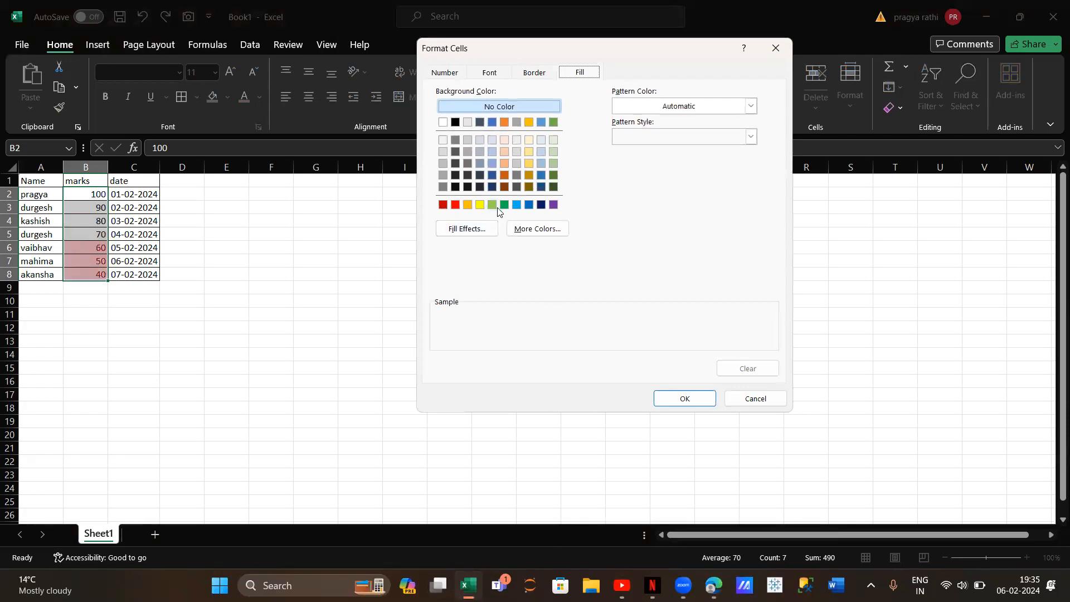
{"action": "left_click", "coordinate": [504, 204]}
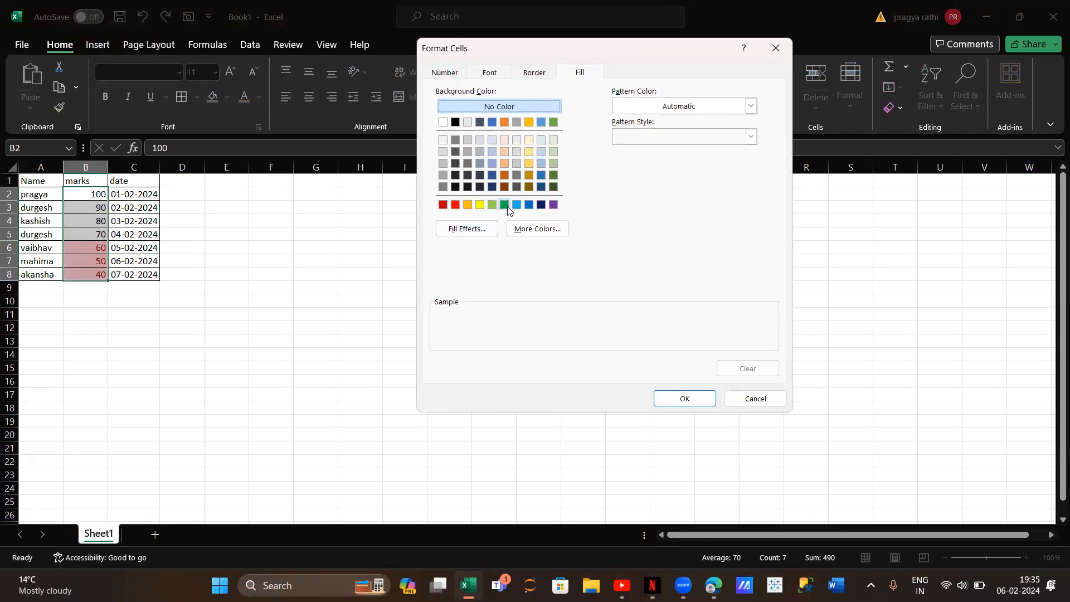
{"action": "left_click", "coordinate": [684, 400]}
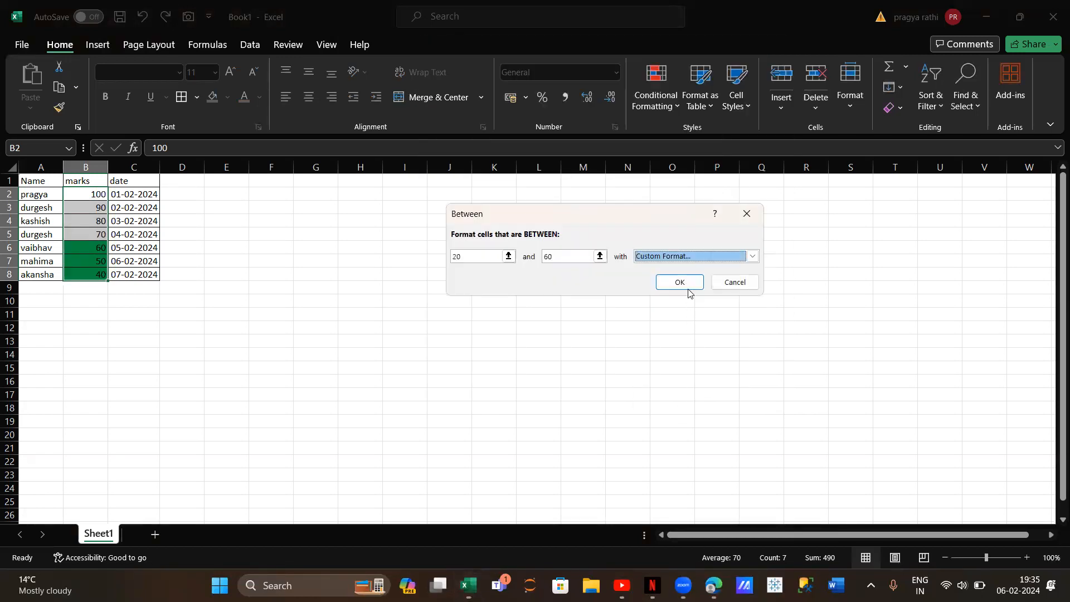
{"action": "left_click", "coordinate": [686, 283]}
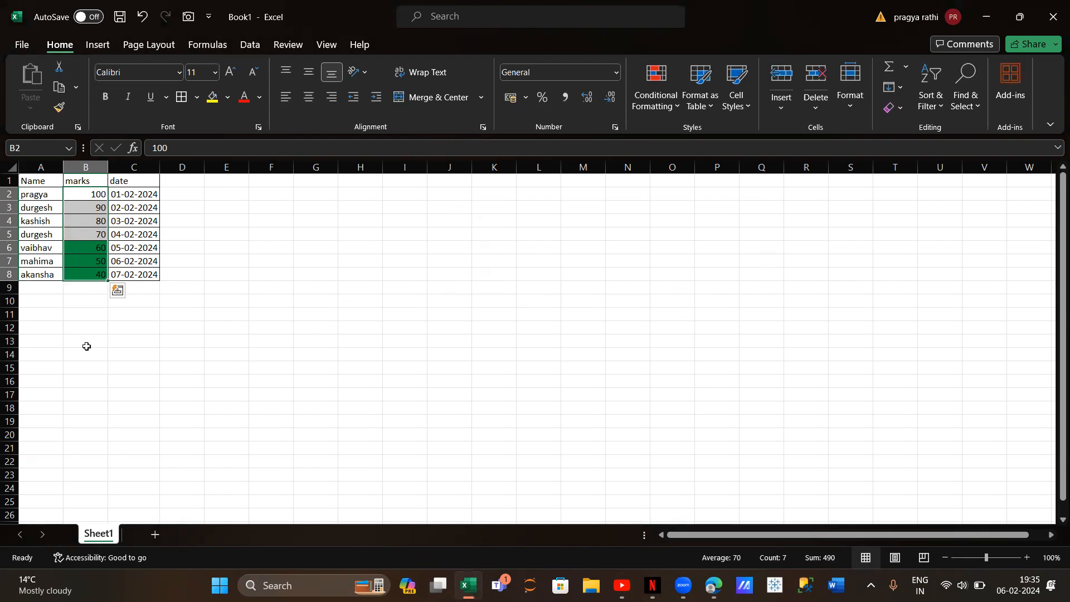
Clear the Between conditional formatting rule from the selected marks cells B2:B8
{"action": "left_click", "coordinate": [640, 111]}
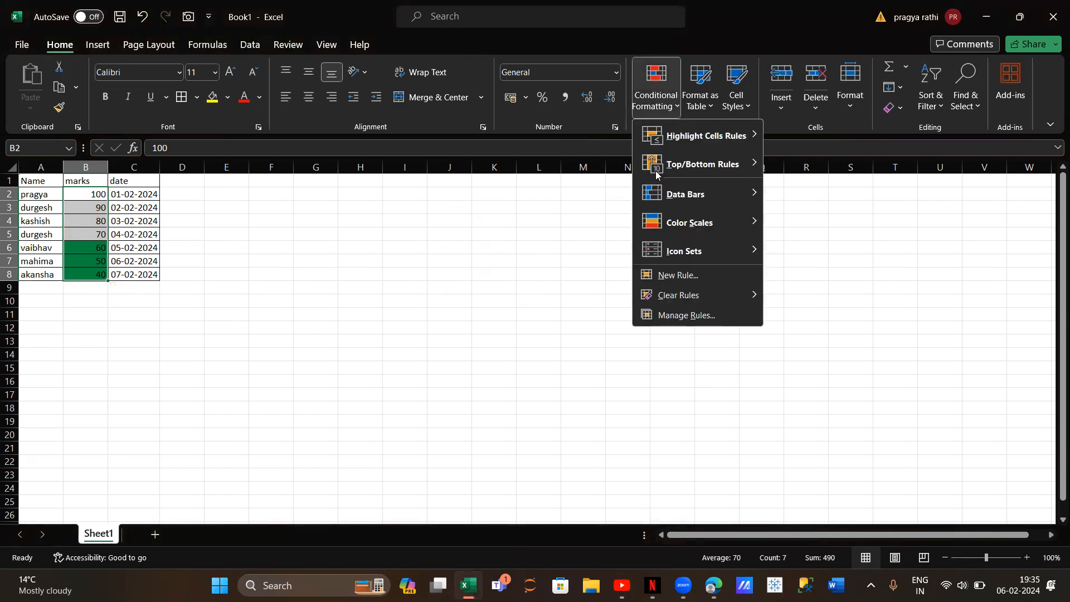
{"action": "mouse_move", "coordinate": [681, 295]}
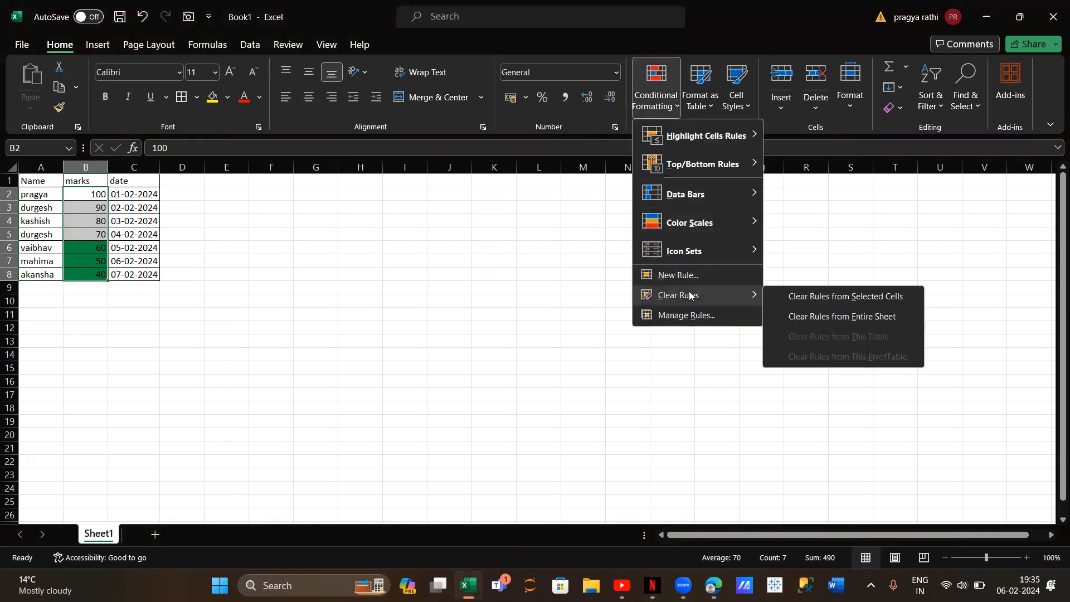
{"action": "left_click", "coordinate": [883, 297]}
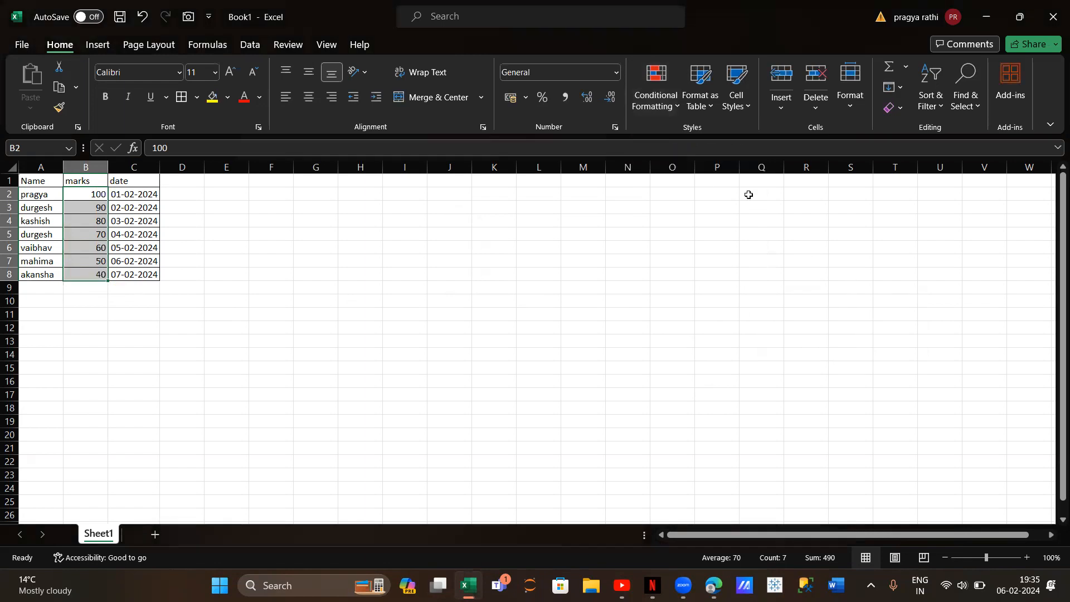
Set up an Equal To highlight rule on the marks in B2:B8 with the value 50
{"action": "left_click", "coordinate": [658, 110]}
{"action": "mouse_move", "coordinate": [673, 141]}
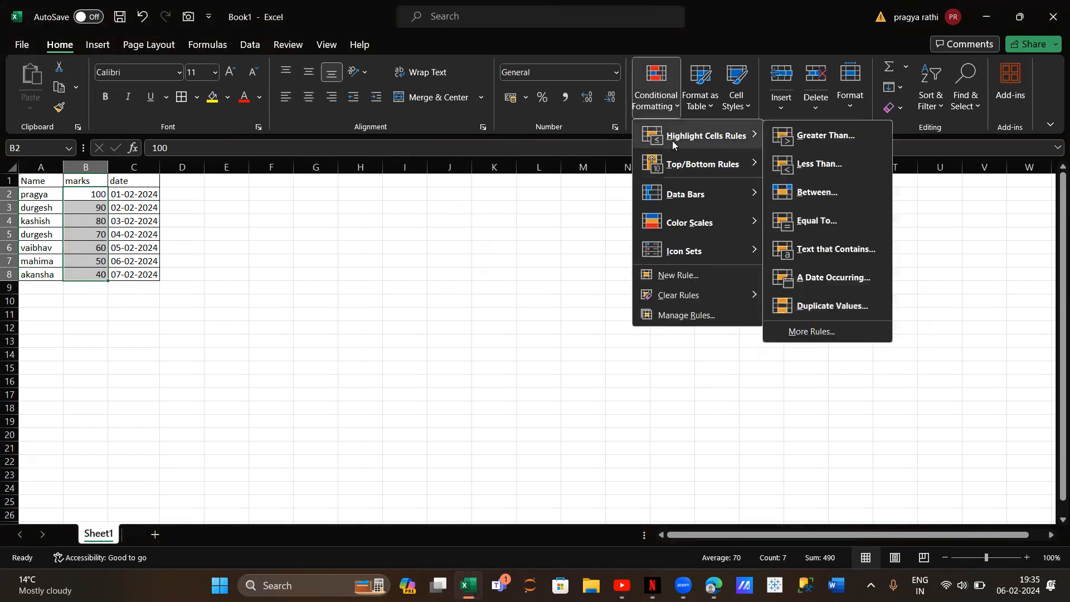
{"action": "left_click", "coordinate": [822, 221]}
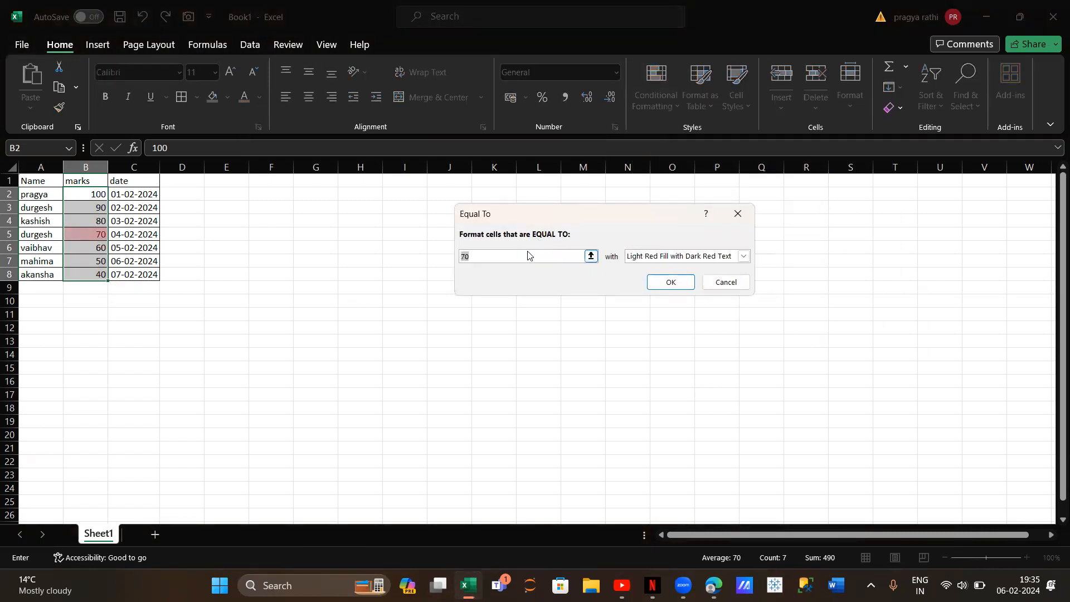
{"action": "key", "text": "BackSpace"}
{"action": "type", "text": "50"}
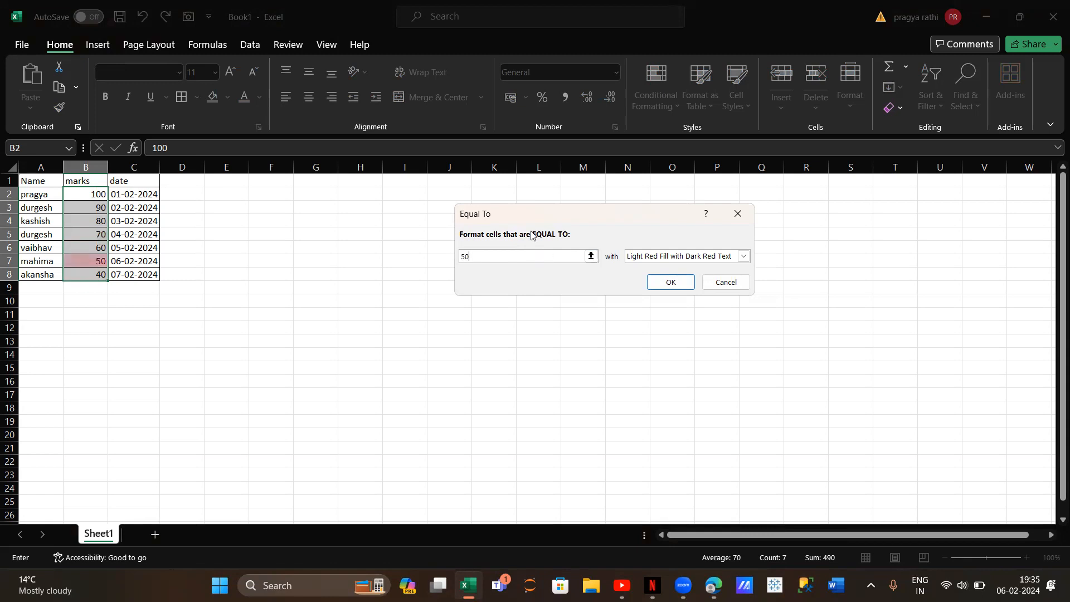
Give the Equal To rule a custom format with a standard purple font color and apply it to the marks
{"action": "left_click", "coordinate": [743, 257]}
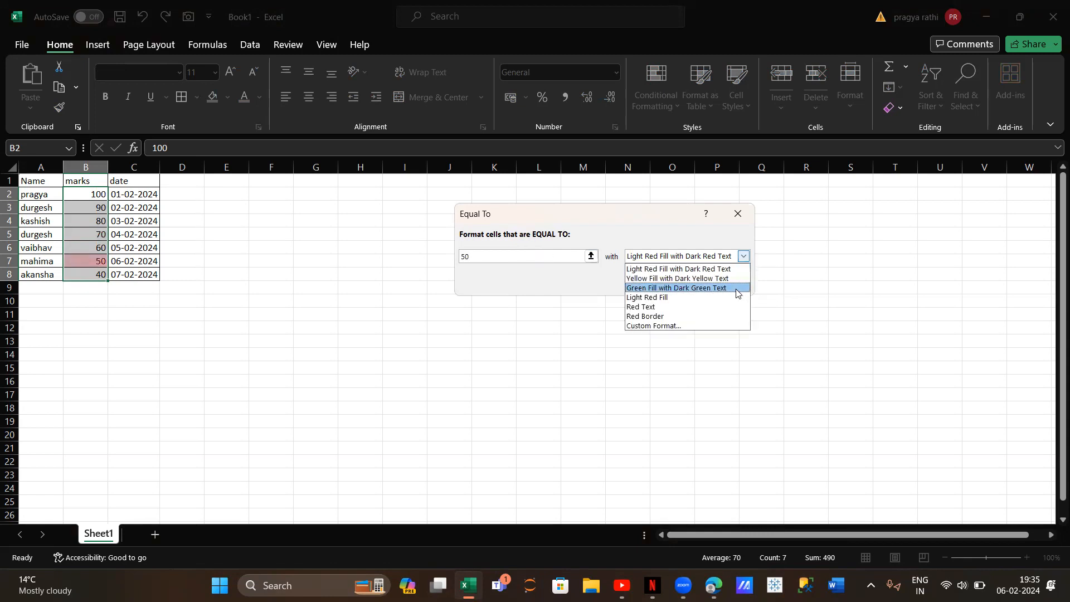
{"action": "left_click", "coordinate": [724, 327]}
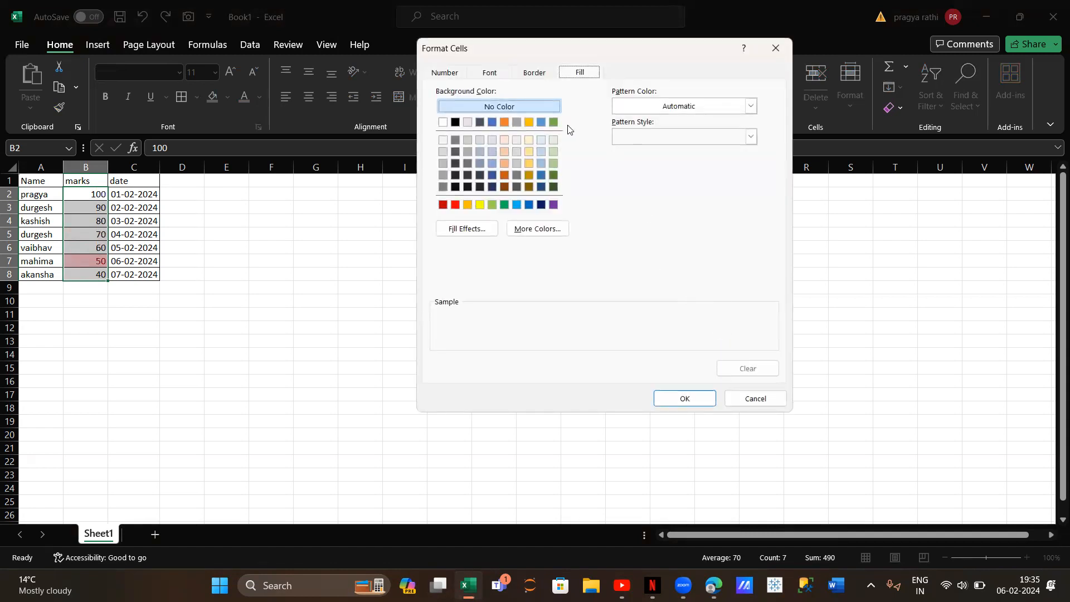
{"action": "left_click", "coordinate": [485, 73]}
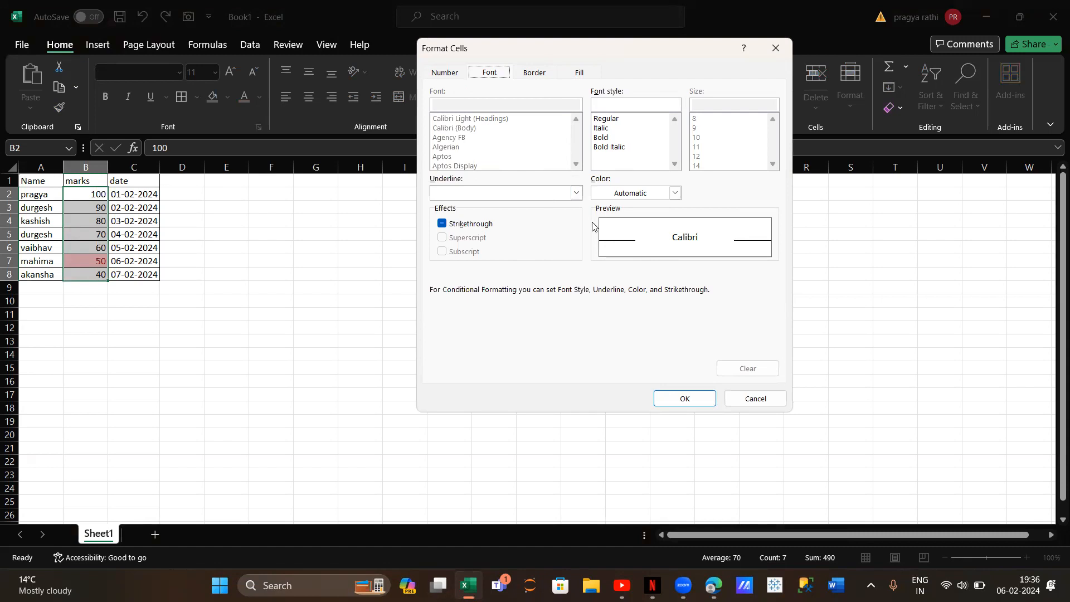
{"action": "left_click", "coordinate": [534, 74]}
{"action": "left_click", "coordinate": [453, 74]}
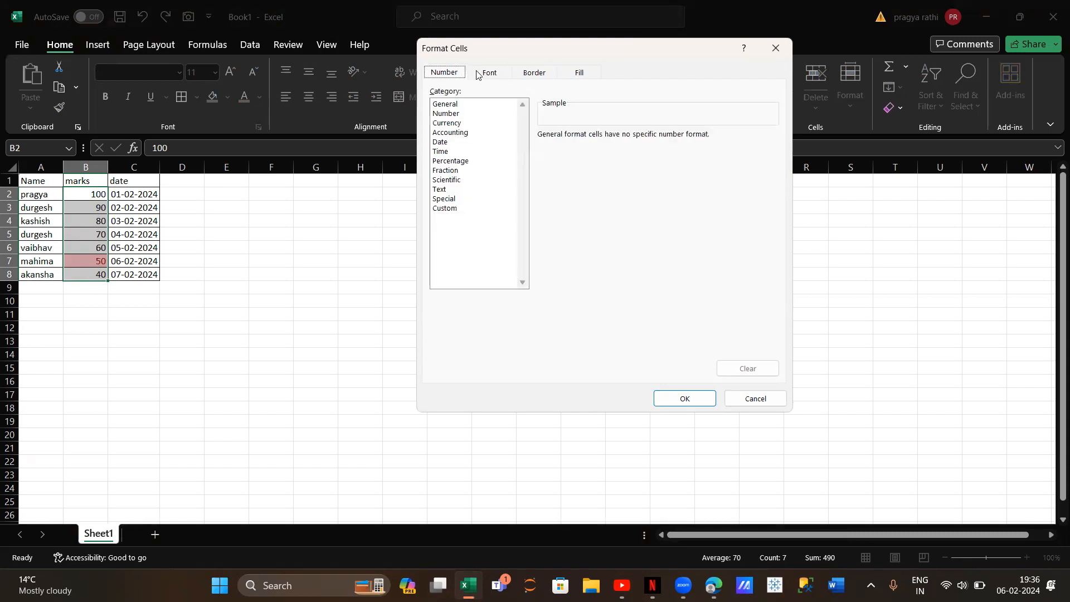
{"action": "left_click", "coordinate": [481, 75]}
{"action": "left_click", "coordinate": [675, 193]}
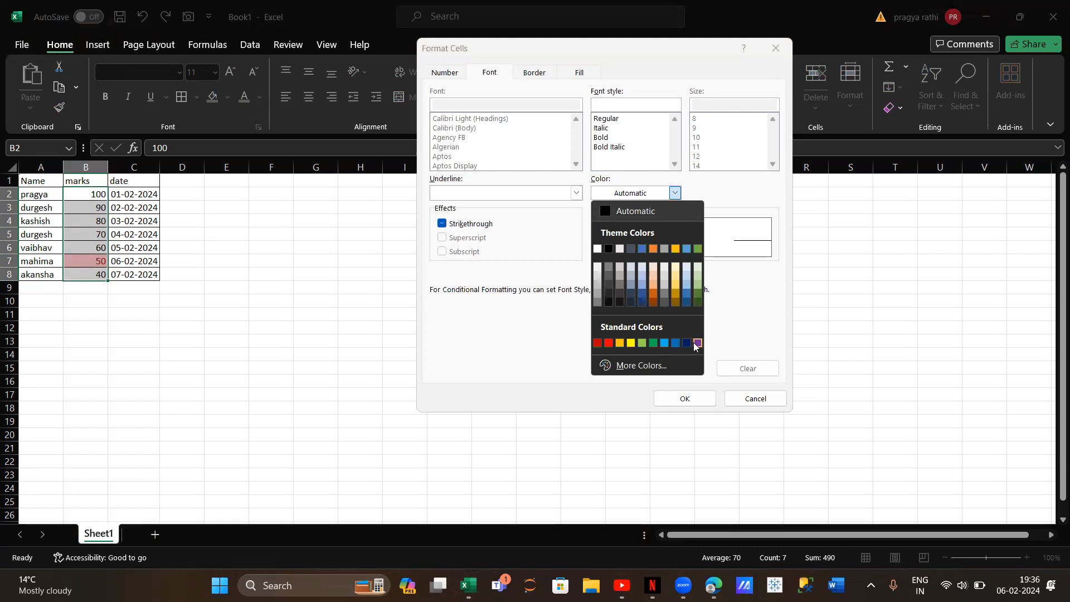
{"action": "left_click", "coordinate": [697, 343]}
{"action": "left_click", "coordinate": [700, 398]}
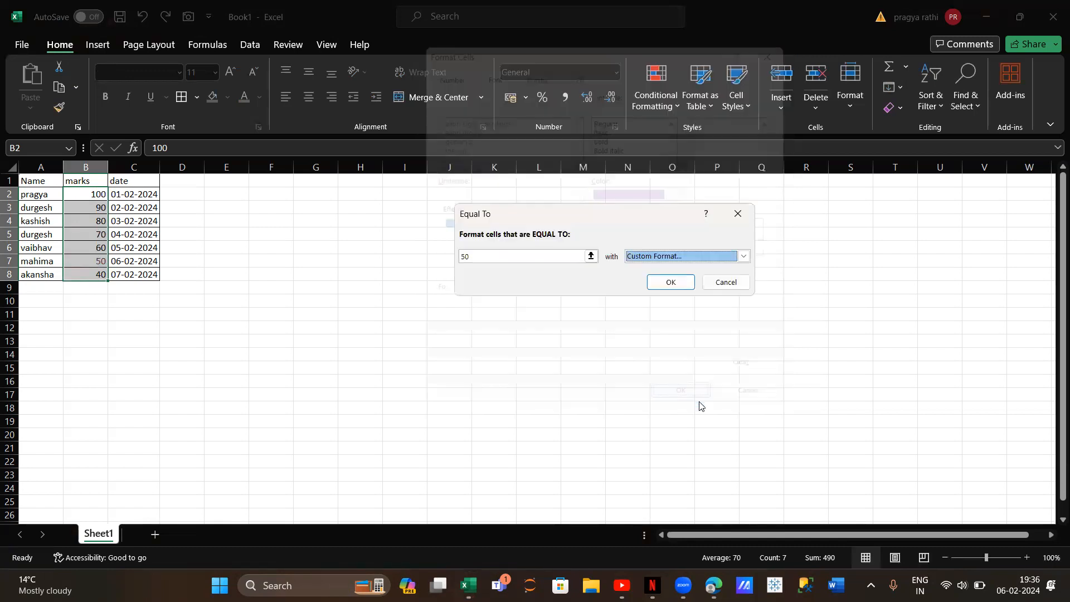
{"action": "left_click", "coordinate": [679, 288]}
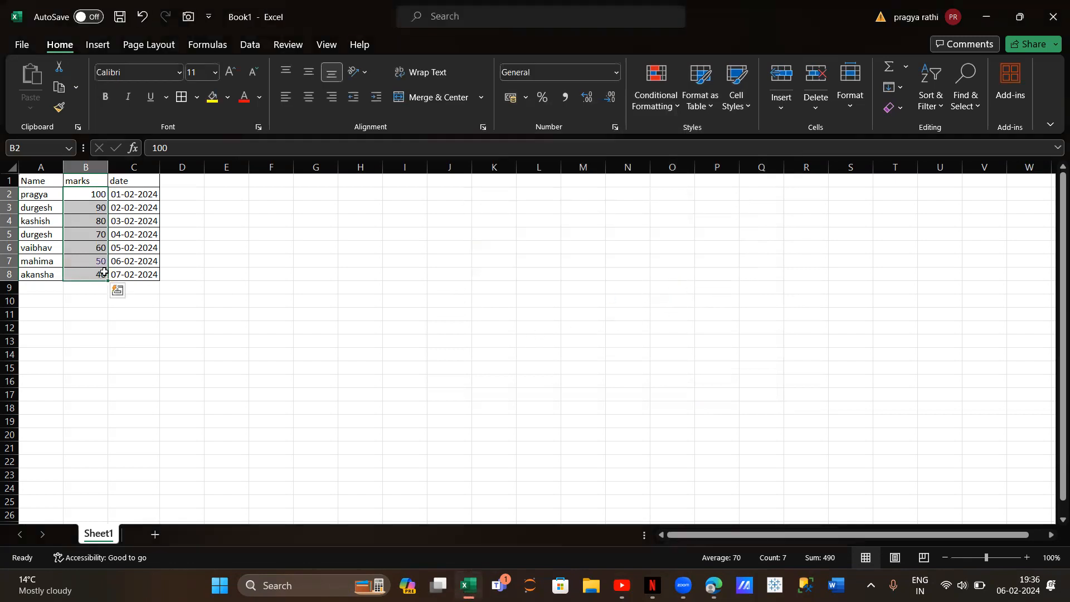
{"action": "left_click", "coordinate": [89, 301]}
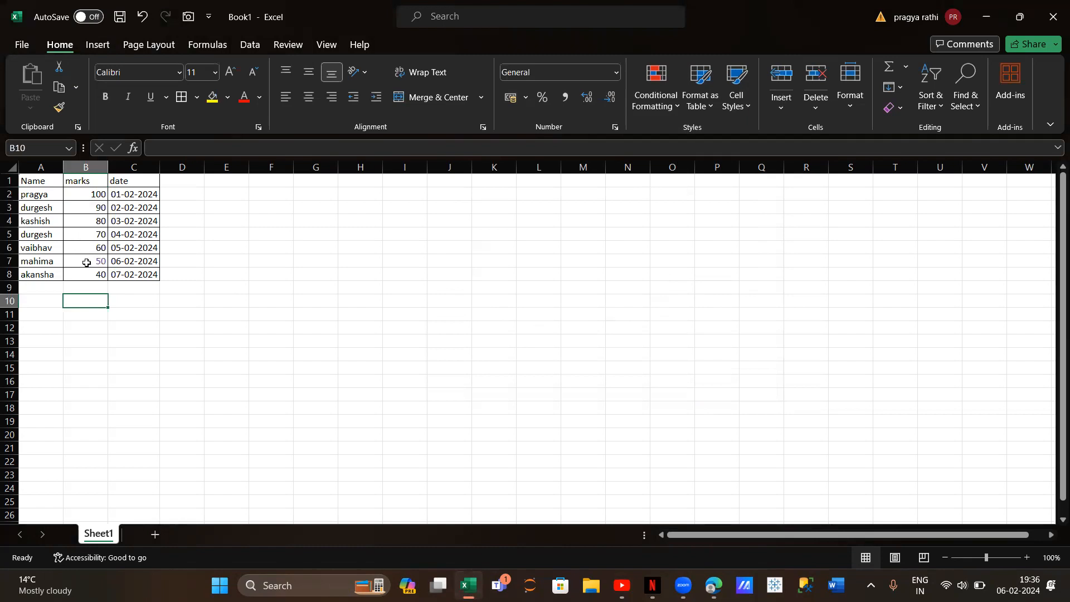
Select the marks in B2:B8 and clear the conditional formatting rules from the entire sheet
{"action": "left_click_drag", "start_coordinate": [96, 193], "coordinate": [91, 271]}
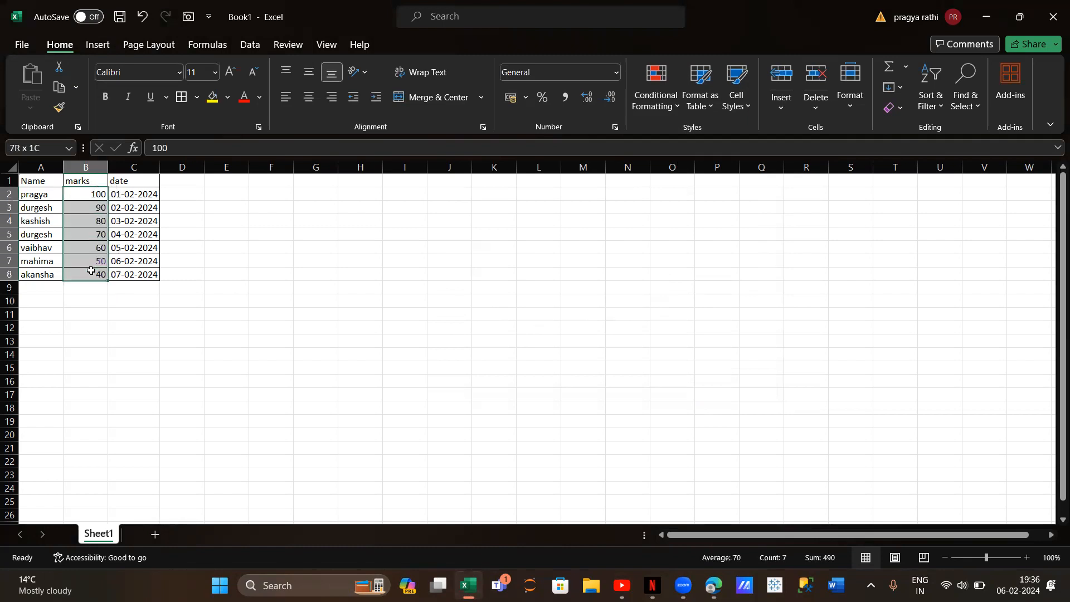
{"action": "left_click", "coordinate": [655, 100]}
{"action": "mouse_move", "coordinate": [688, 296]}
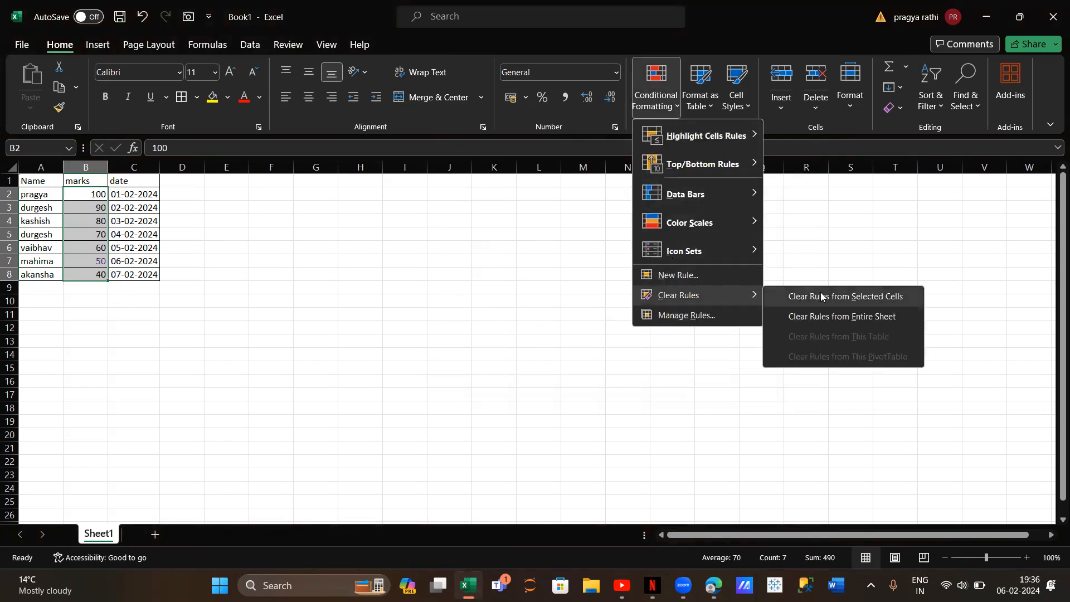
{"action": "left_click", "coordinate": [829, 321]}
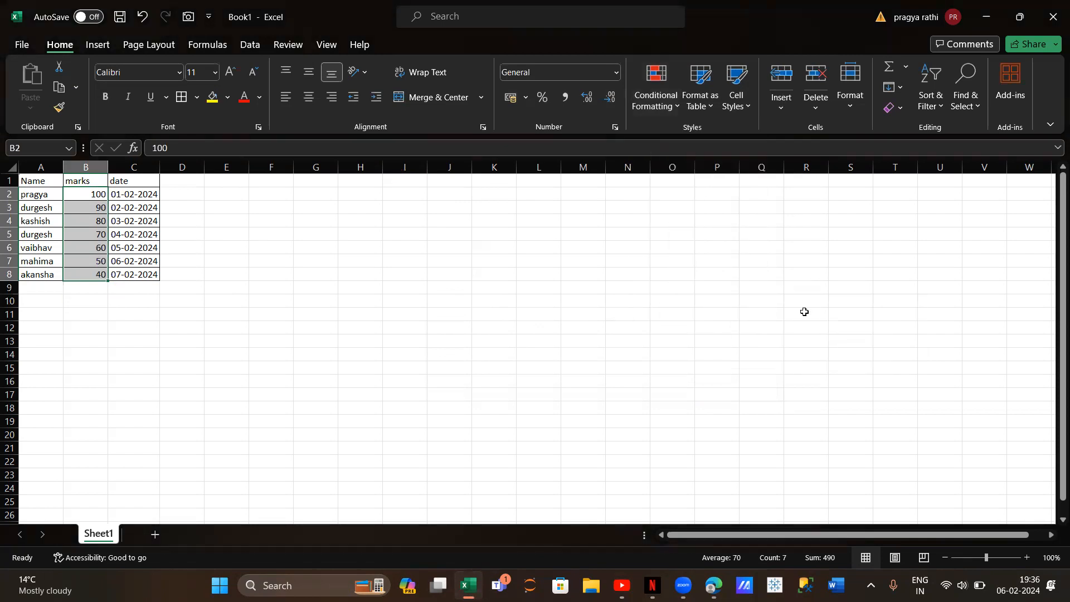
{"action": "left_click", "coordinate": [673, 109]}
{"action": "mouse_move", "coordinate": [697, 146]}
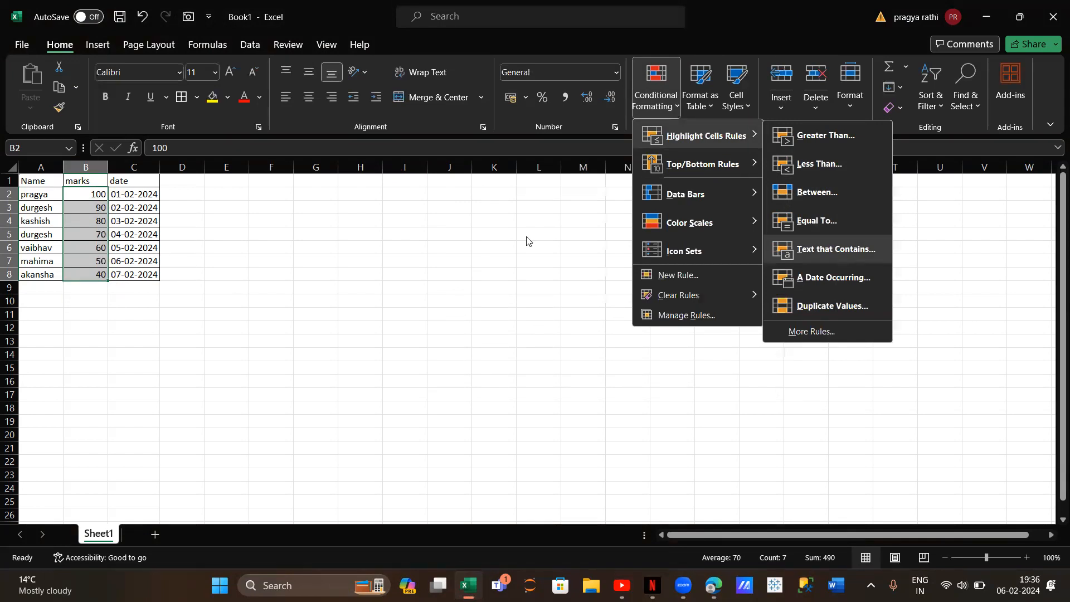
{"action": "left_click", "coordinate": [32, 193]}
Set up a Text That Contains highlight rule on the names in A2:A8 for the text "a"
{"action": "left_click_drag", "start_coordinate": [32, 193], "coordinate": [35, 273]}
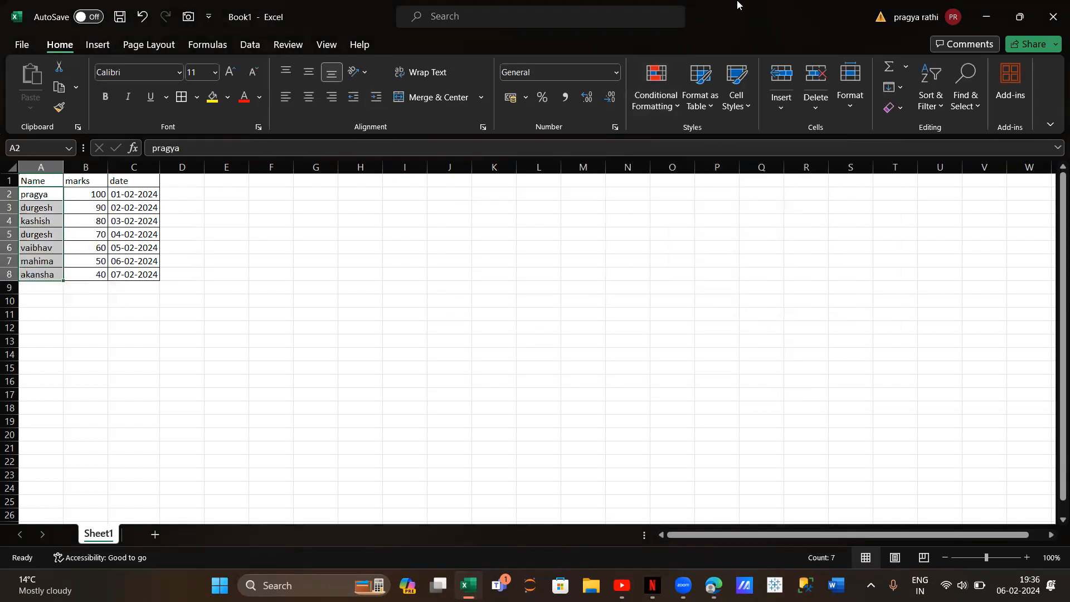
{"action": "left_click", "coordinate": [659, 82]}
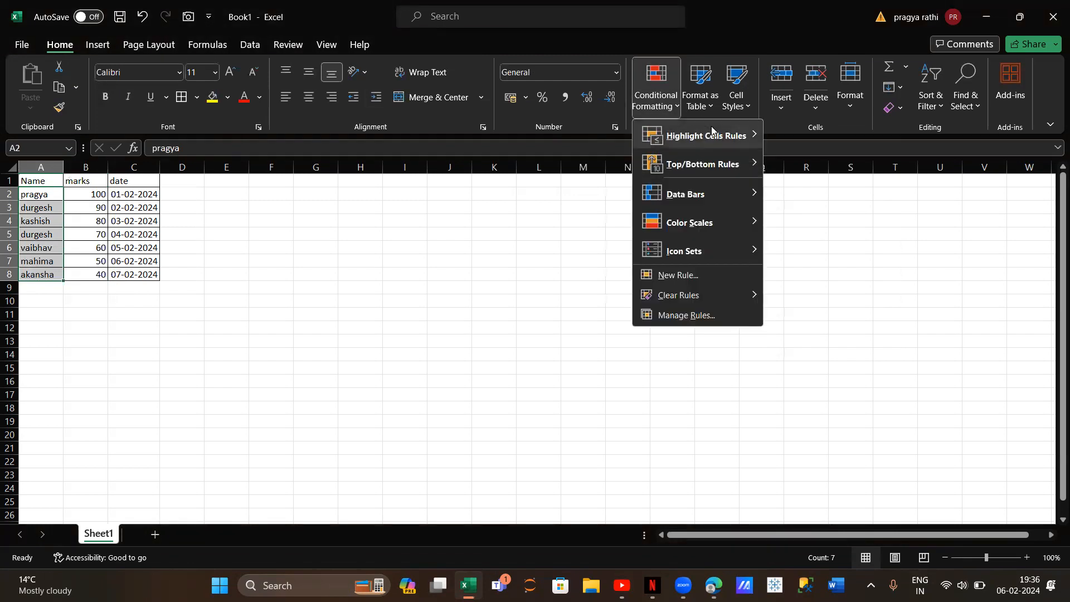
{"action": "mouse_move", "coordinate": [712, 134]}
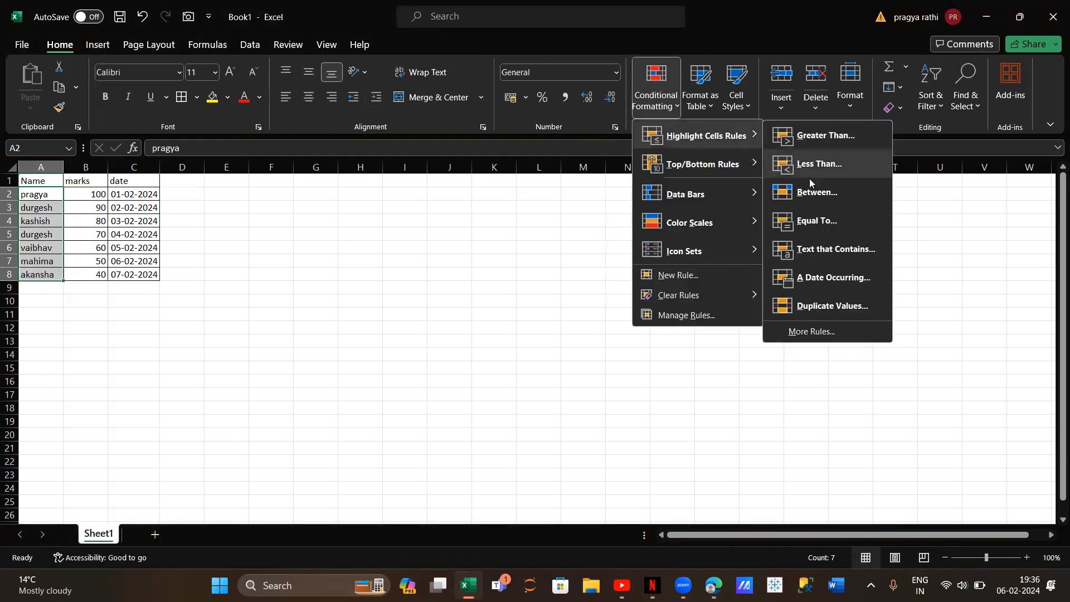
{"action": "left_click", "coordinate": [837, 249]}
{"action": "key", "text": "BackSpace"}
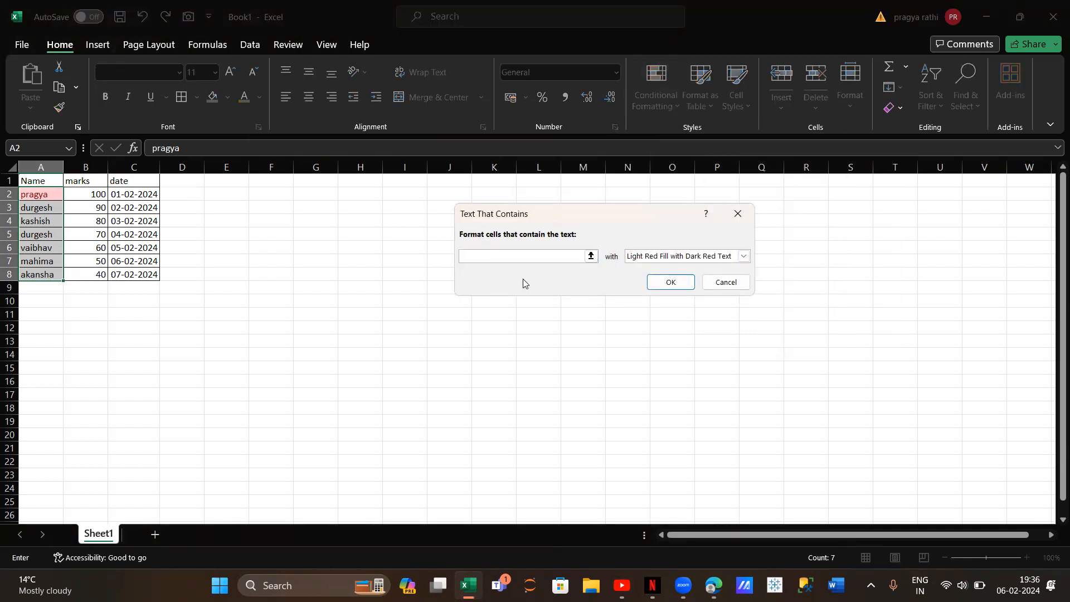
{"action": "type", "text": "a"}
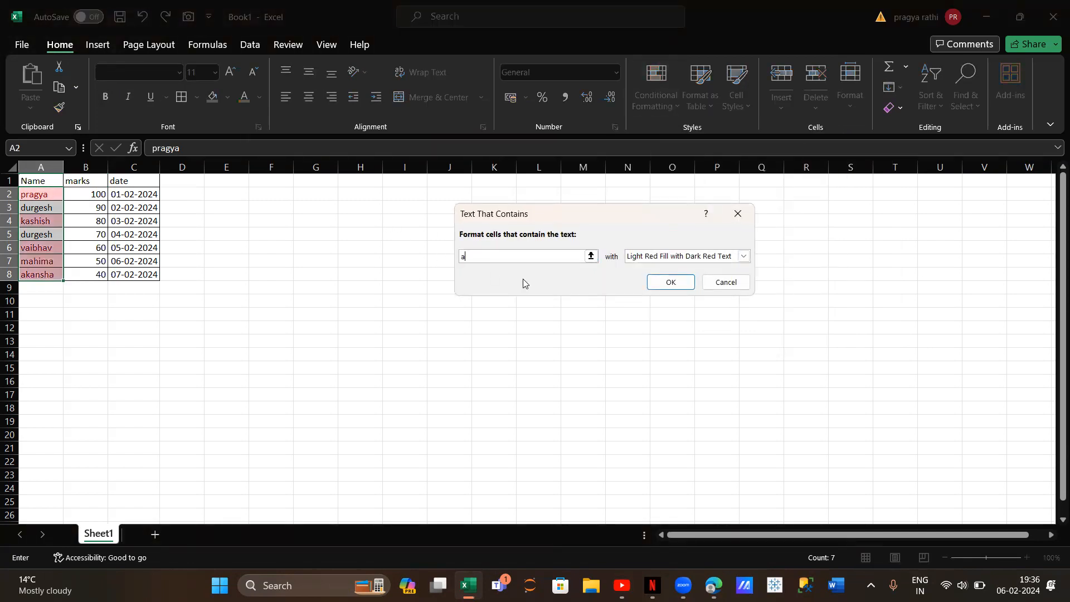
Give the Text That Contains rule a custom format with a standard dark blue fill and apply it to the names
{"action": "left_click", "coordinate": [744, 257]}
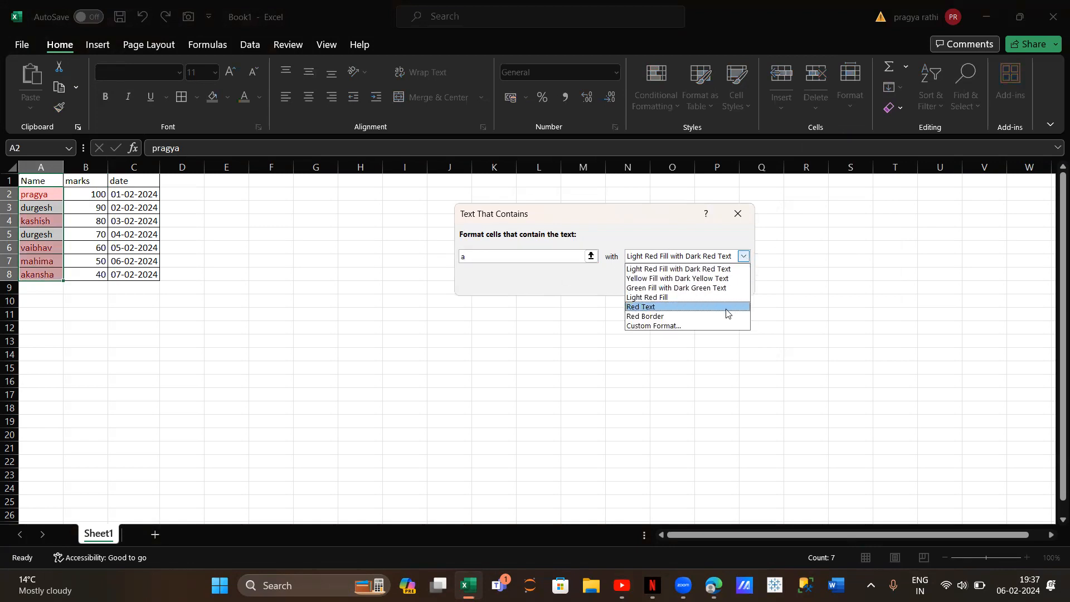
{"action": "left_click", "coordinate": [727, 327]}
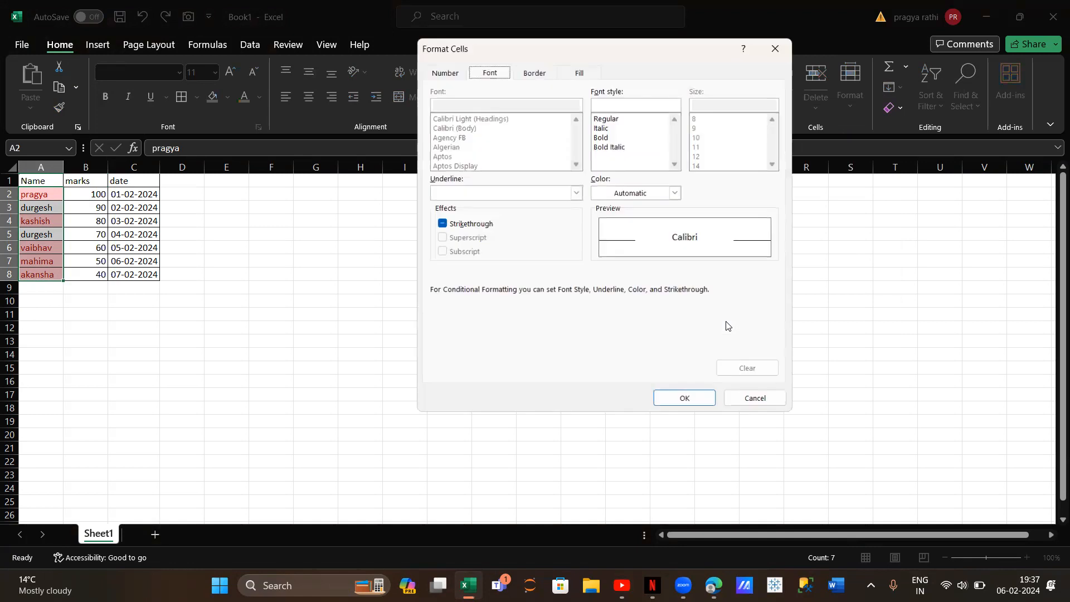
{"action": "left_click", "coordinate": [579, 74]}
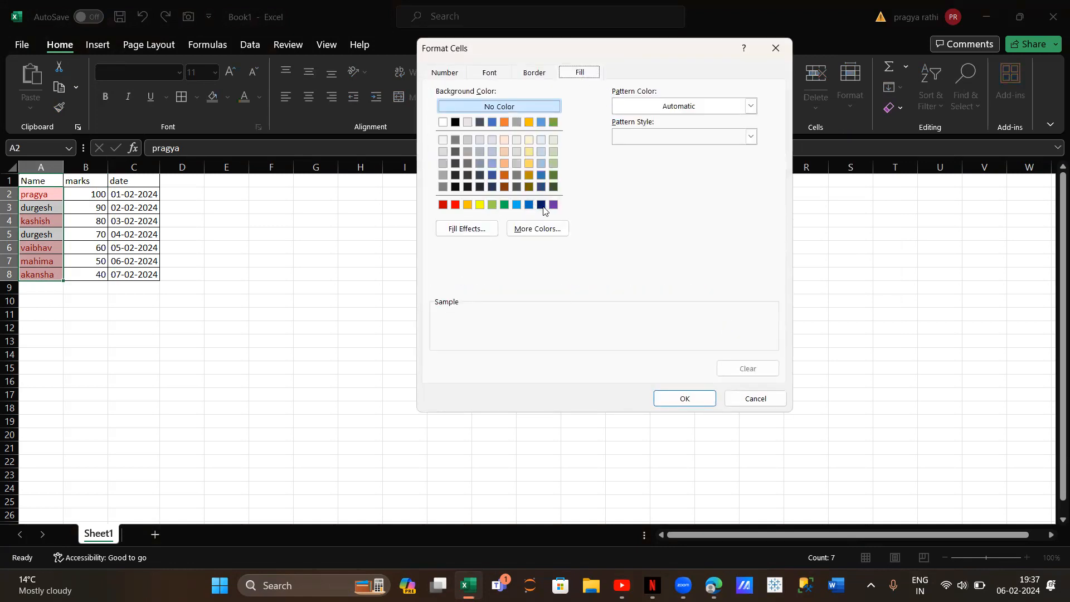
{"action": "left_click", "coordinate": [541, 204]}
{"action": "left_click", "coordinate": [685, 400]}
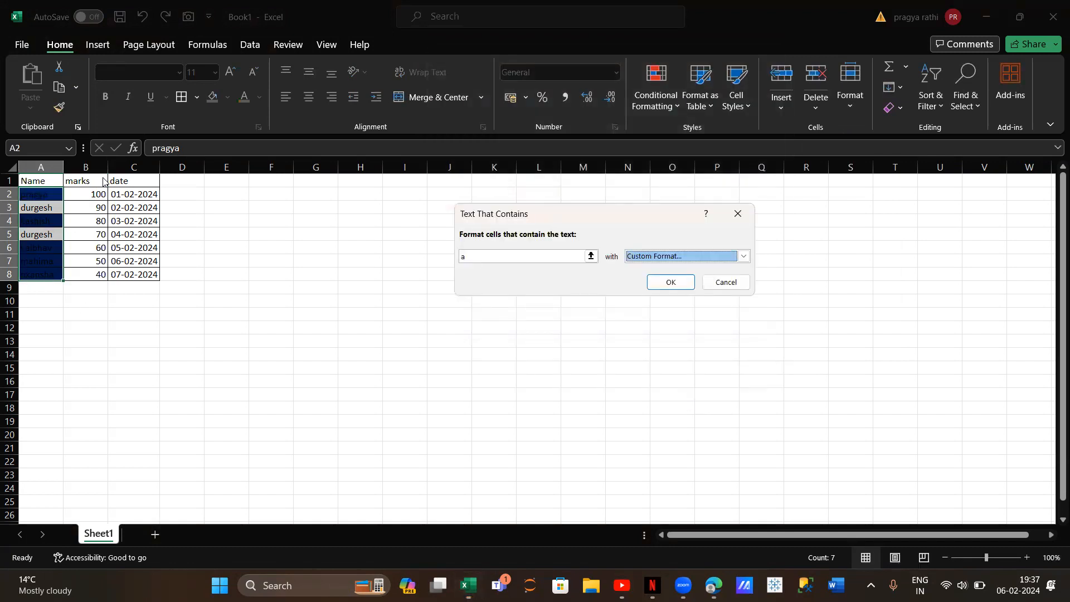
{"action": "left_click", "coordinate": [668, 285]}
Clear the Text That Contains formatting by removing conditional formatting rules from the entire sheet
{"action": "left_click", "coordinate": [653, 100]}
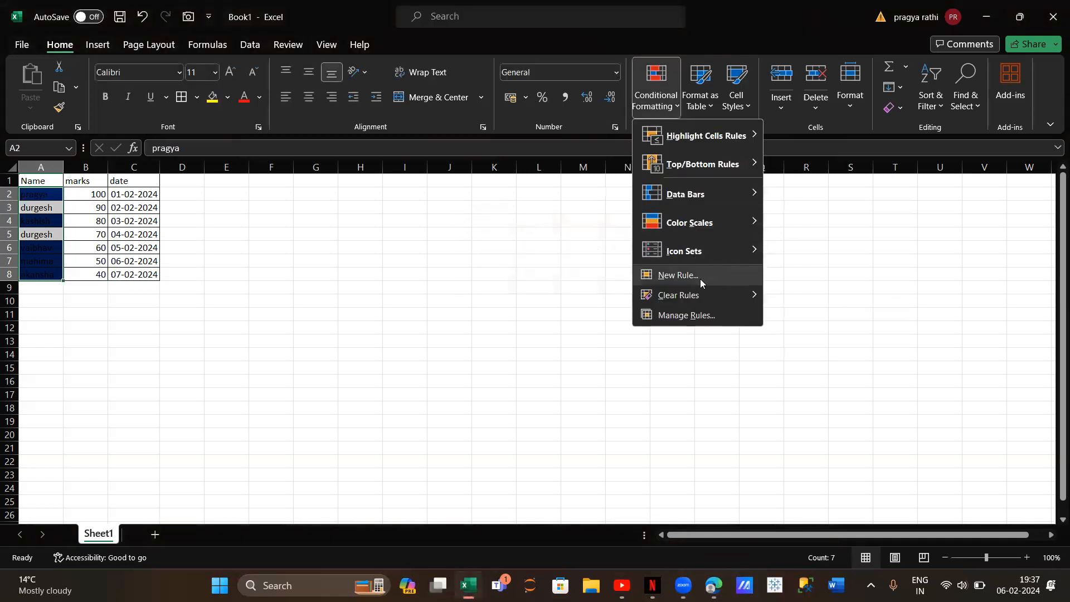
{"action": "mouse_move", "coordinate": [747, 295]}
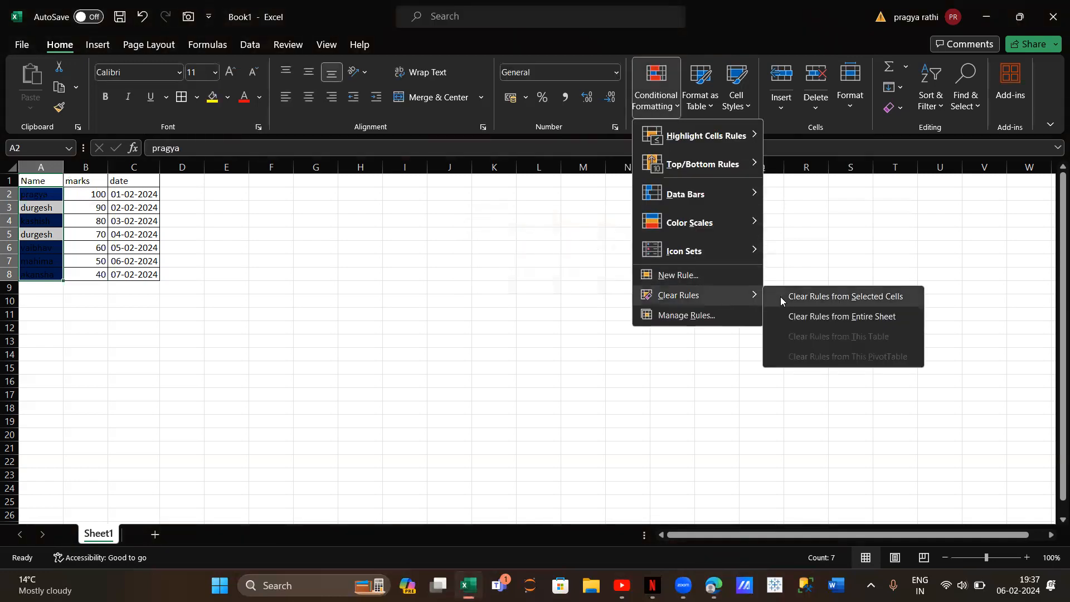
{"action": "left_click", "coordinate": [799, 319]}
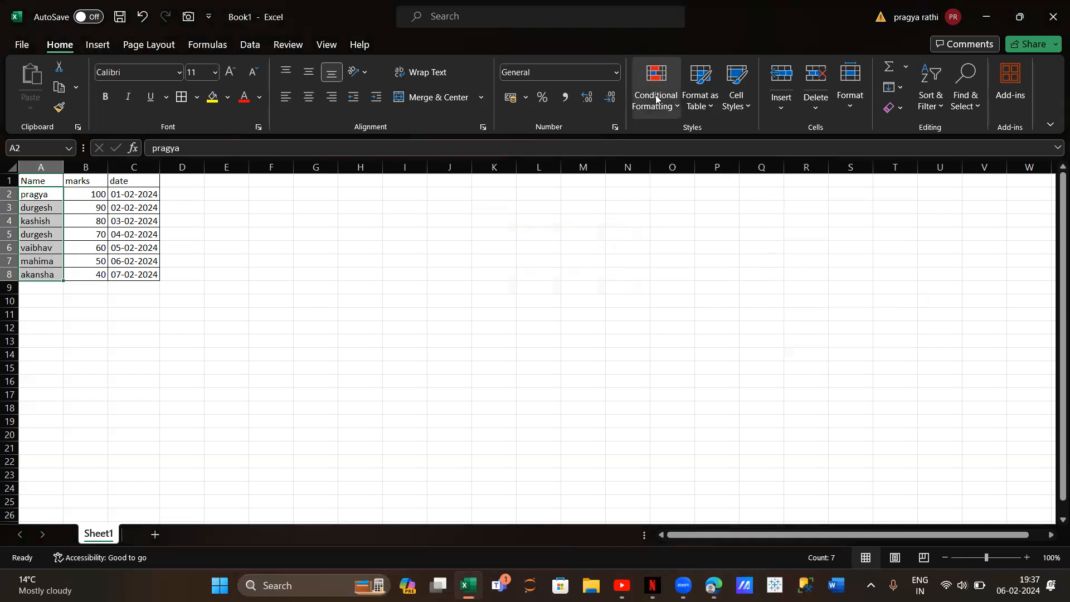
{"action": "left_click", "coordinate": [657, 84]}
{"action": "mouse_move", "coordinate": [691, 136]}
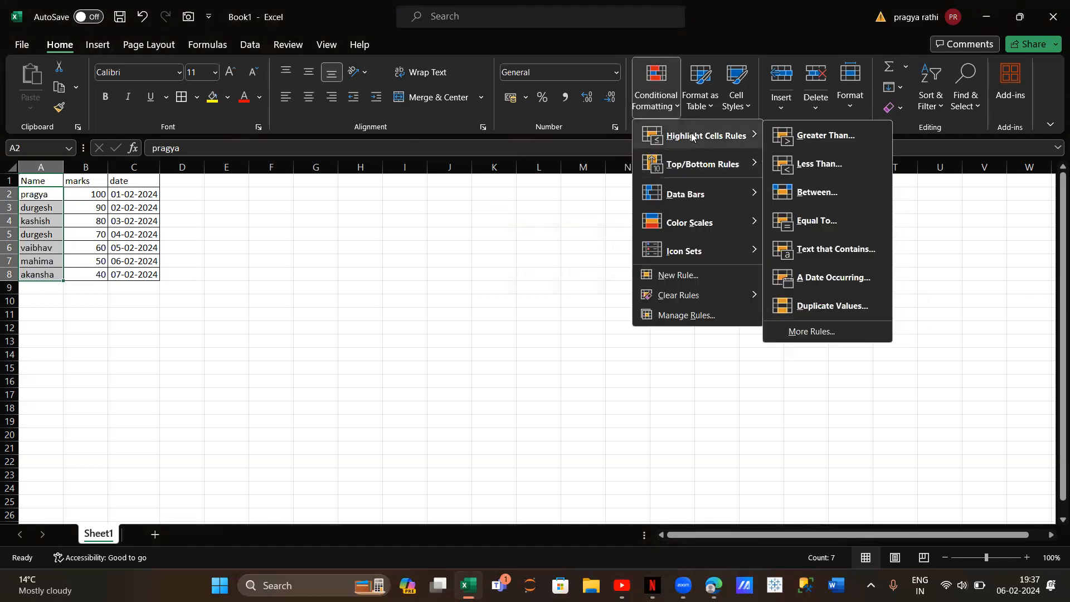
{"action": "left_click", "coordinate": [351, 405]}
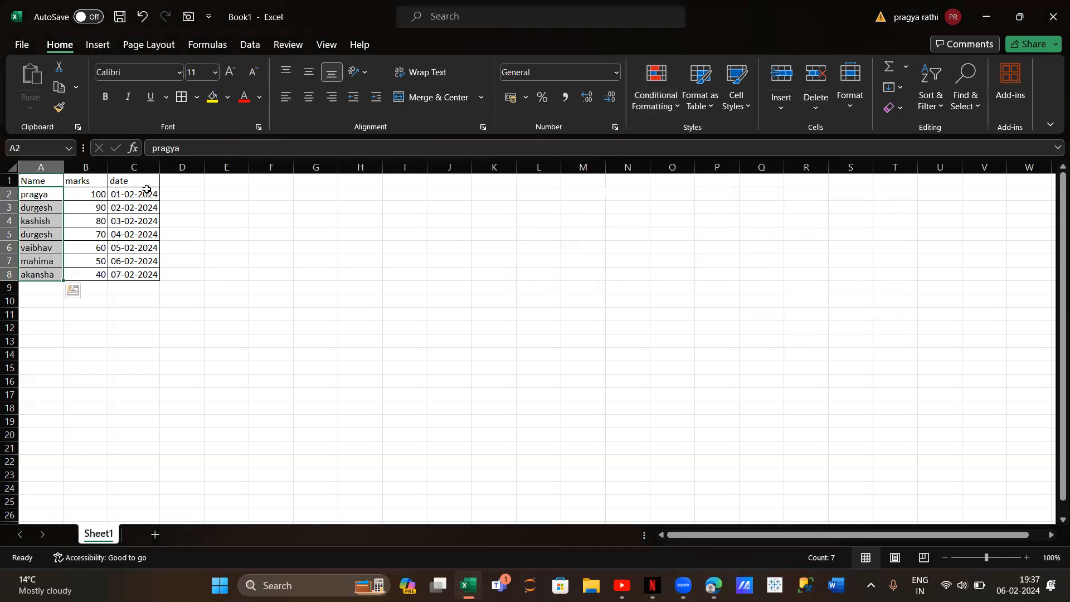
Set up an A Date Occurring highlight rule on the dates in C2:C8 for This week
{"action": "left_click_drag", "start_coordinate": [138, 195], "coordinate": [137, 276]}
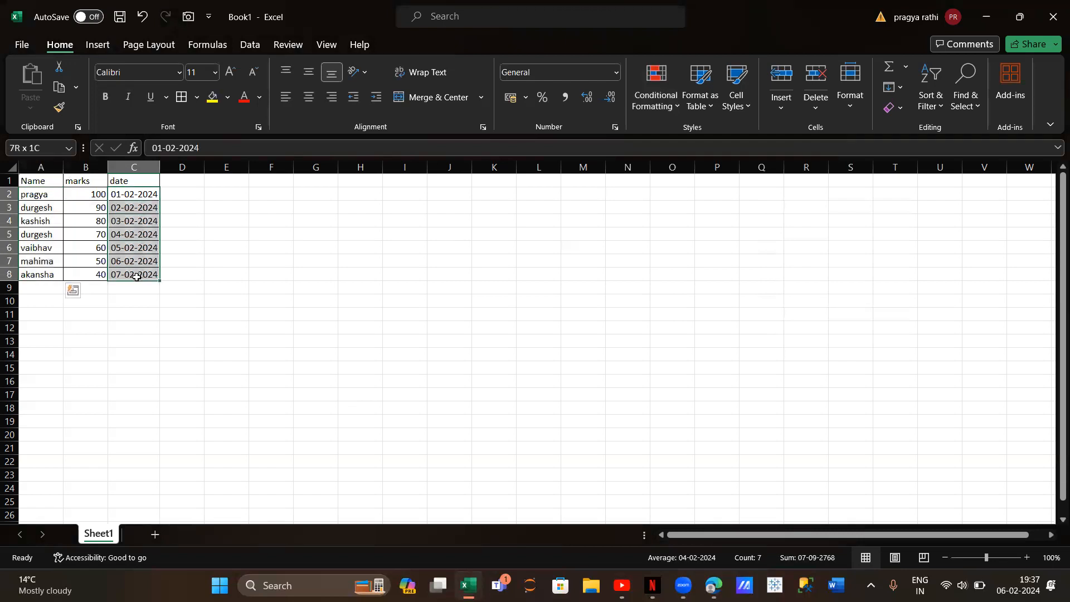
{"action": "left_click", "coordinate": [658, 100]}
{"action": "mouse_move", "coordinate": [721, 134]}
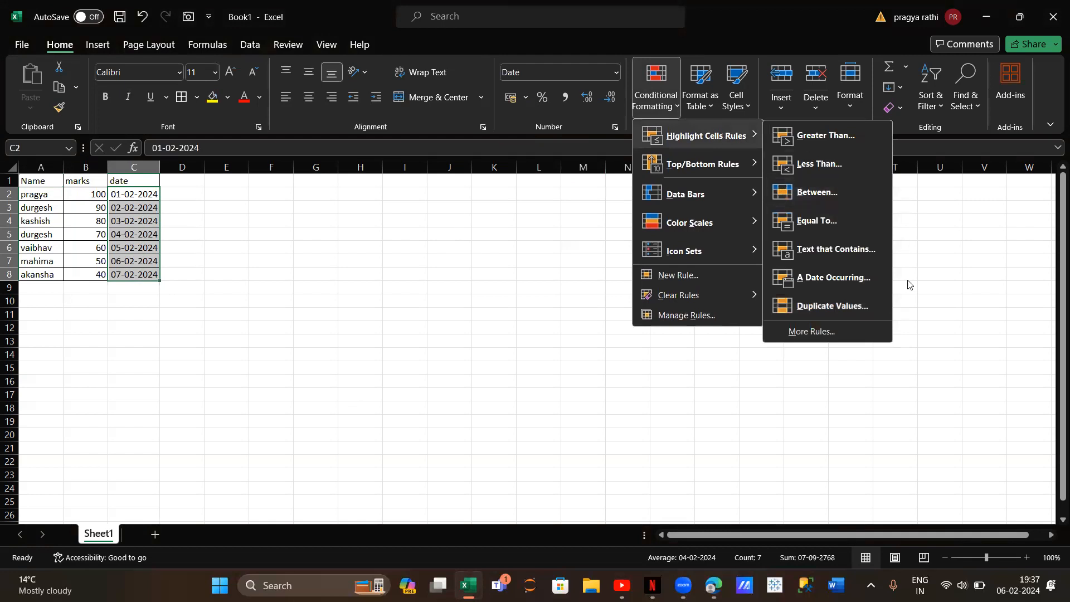
{"action": "left_click", "coordinate": [842, 276]}
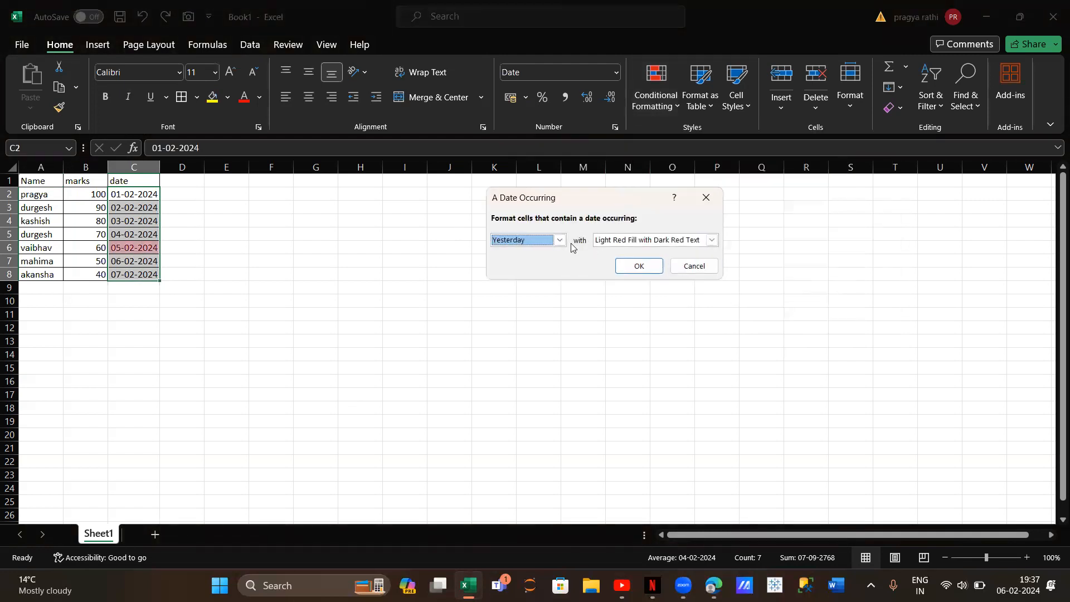
{"action": "left_click", "coordinate": [560, 240]}
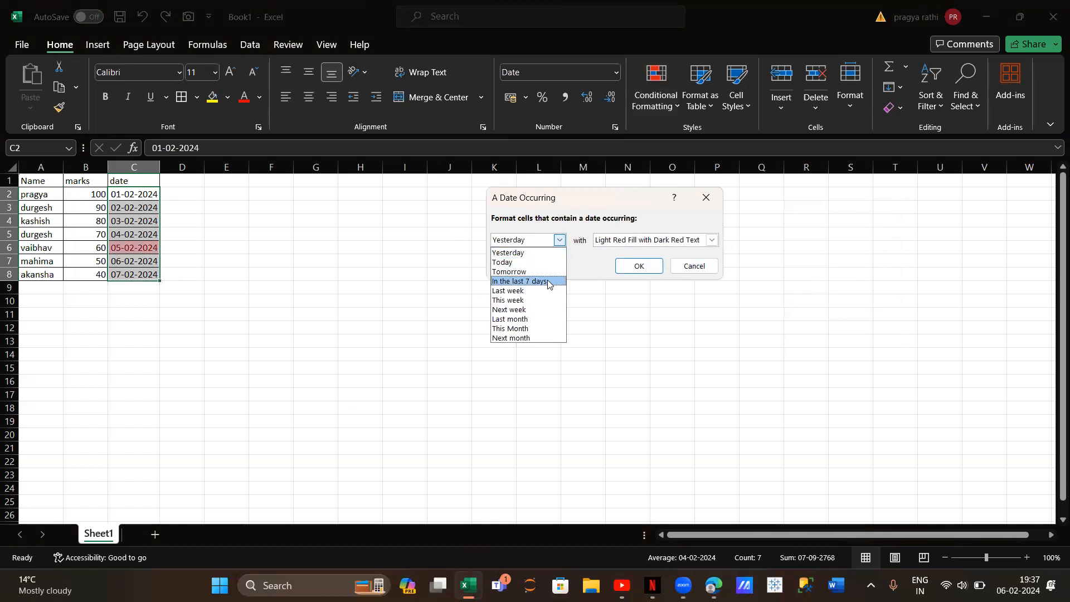
{"action": "left_click", "coordinate": [522, 301]}
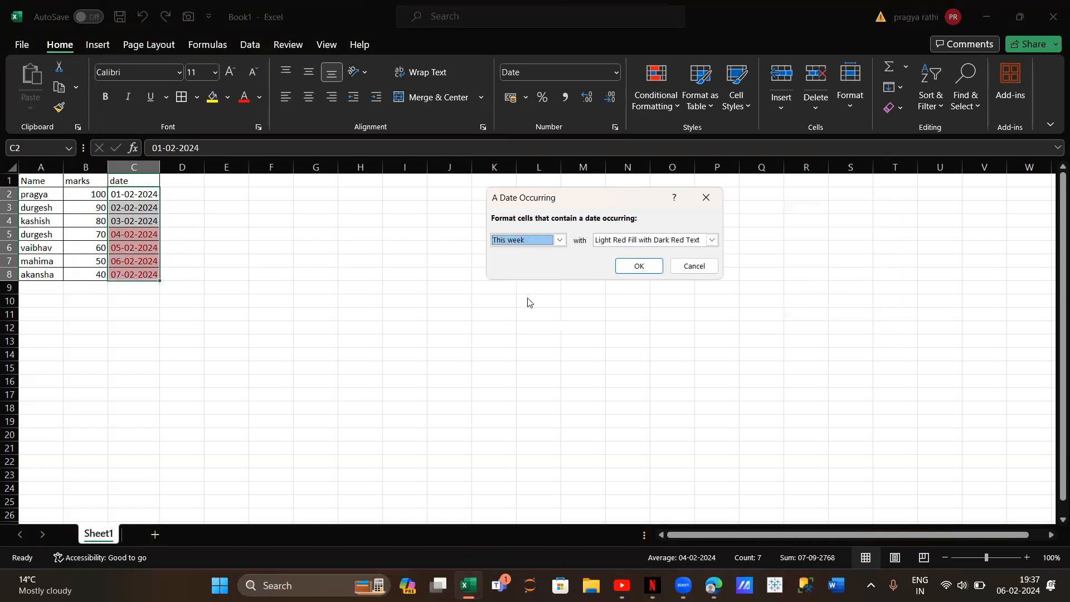
Give the A Date Occurring rule a custom format with a standard orange fill and apply it to the dates
{"action": "left_click", "coordinate": [712, 240]}
{"action": "left_click", "coordinate": [664, 309]}
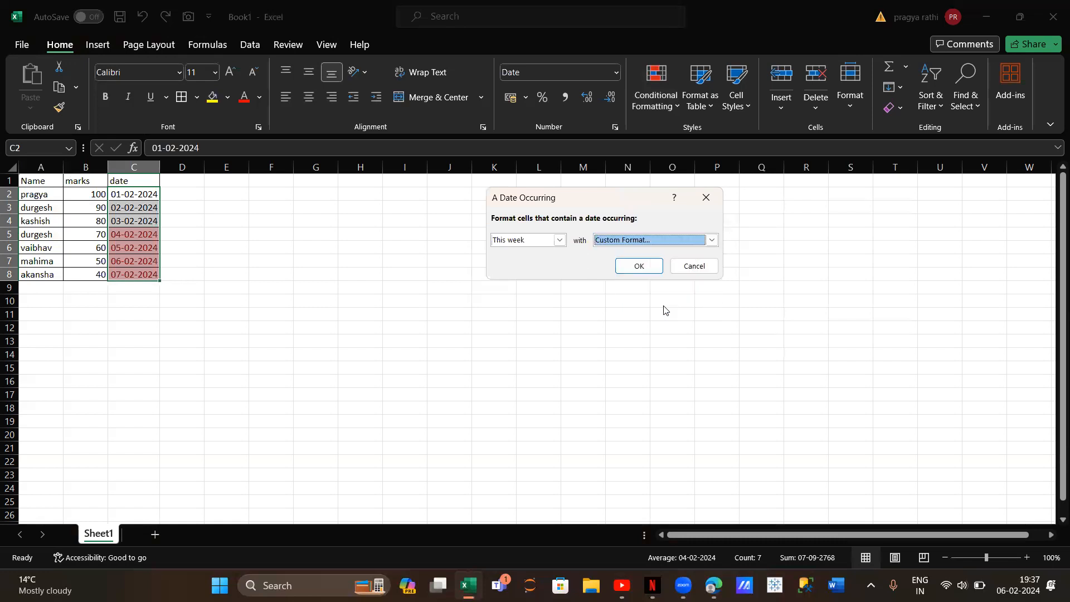
{"action": "left_click", "coordinate": [468, 205]}
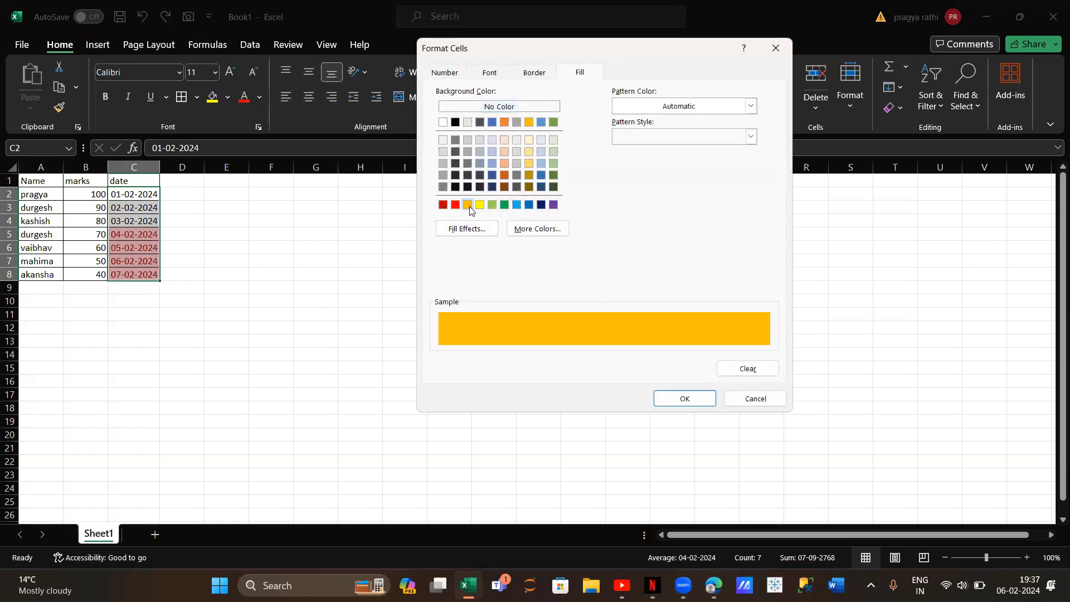
{"action": "left_click", "coordinate": [703, 399]}
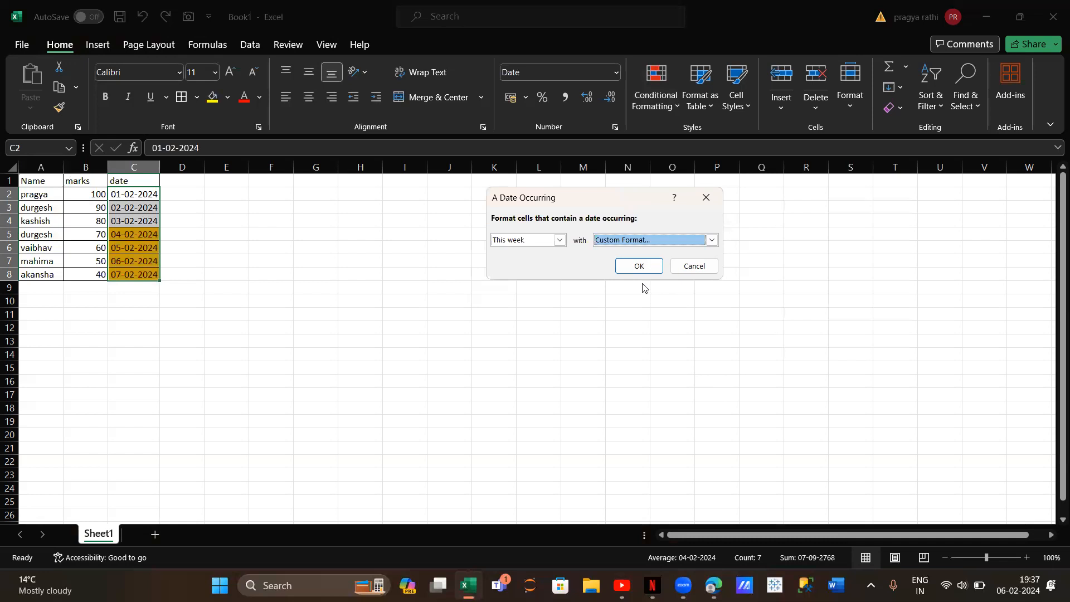
{"action": "left_click", "coordinate": [639, 267]}
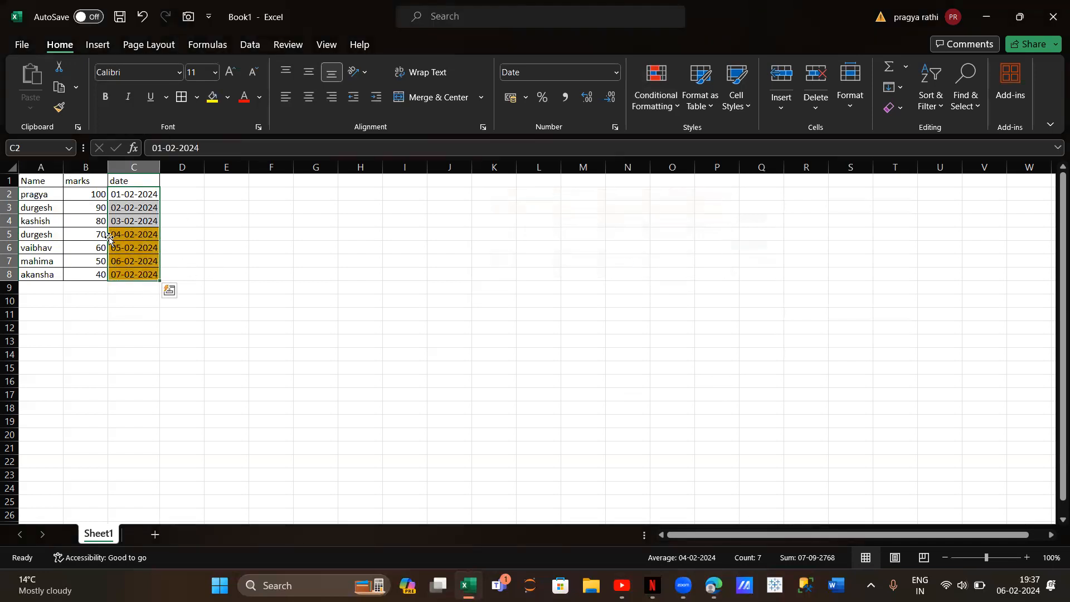
Clear the date highlighting by removing conditional formatting rules from the entire sheet
{"action": "left_click", "coordinate": [650, 111]}
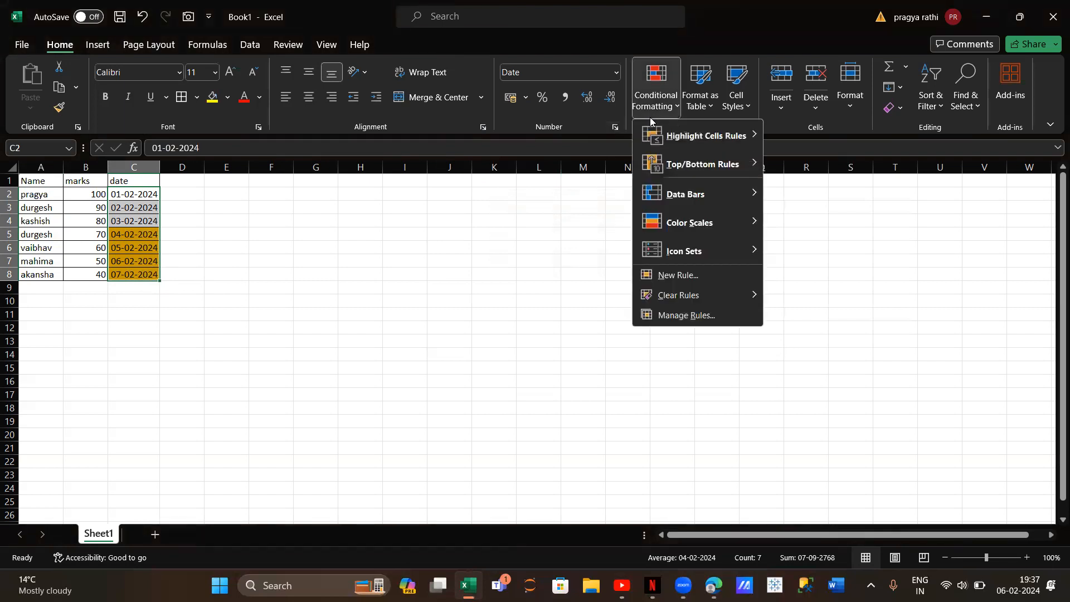
{"action": "mouse_move", "coordinate": [690, 295]}
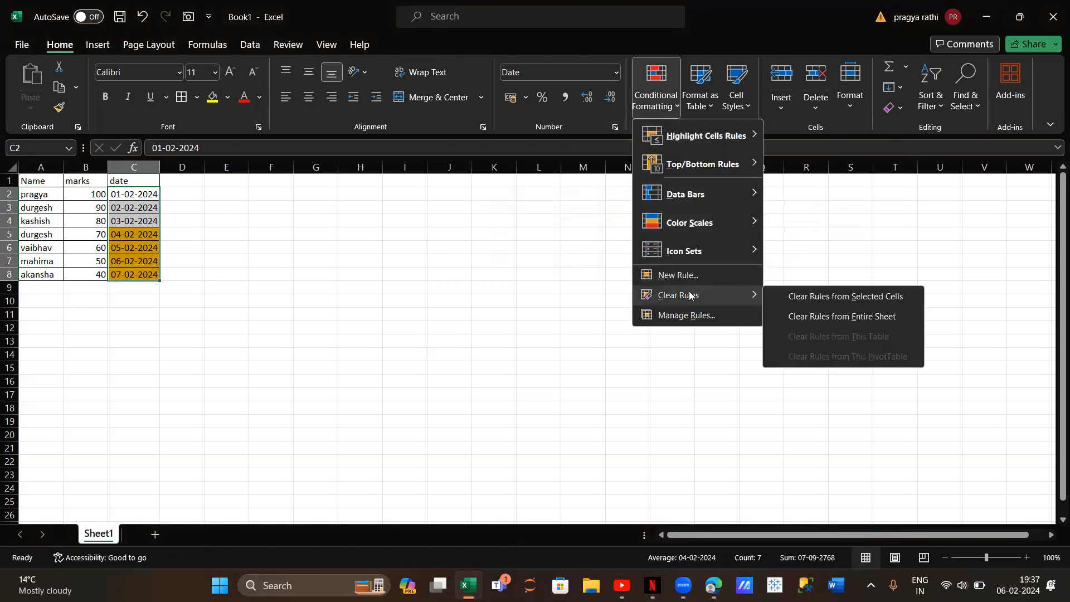
{"action": "left_click", "coordinate": [794, 316]}
{"action": "left_click", "coordinate": [655, 92]}
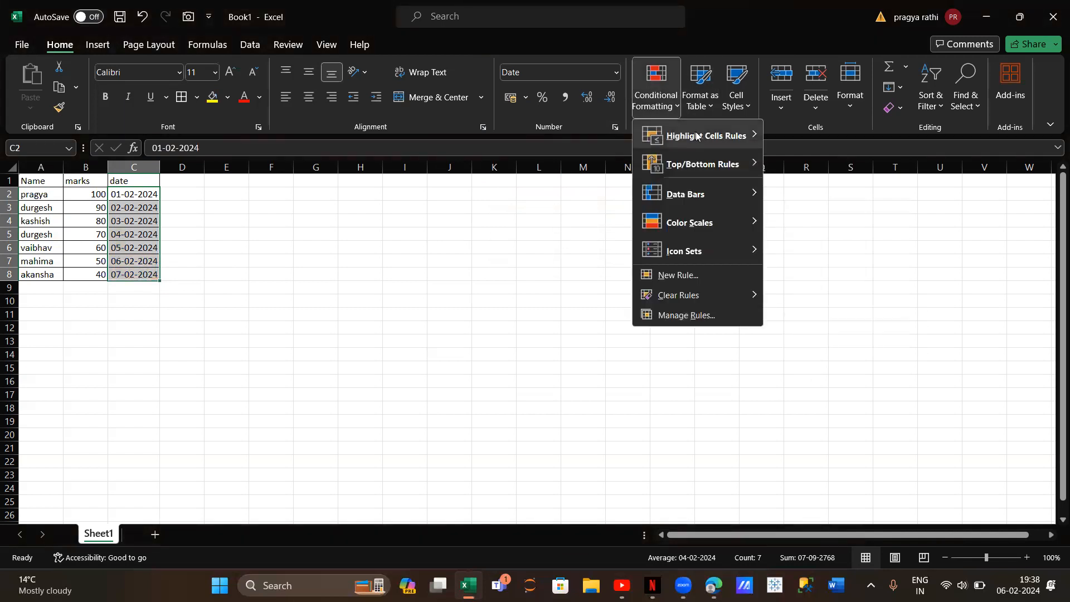
{"action": "left_click", "coordinate": [438, 284]}
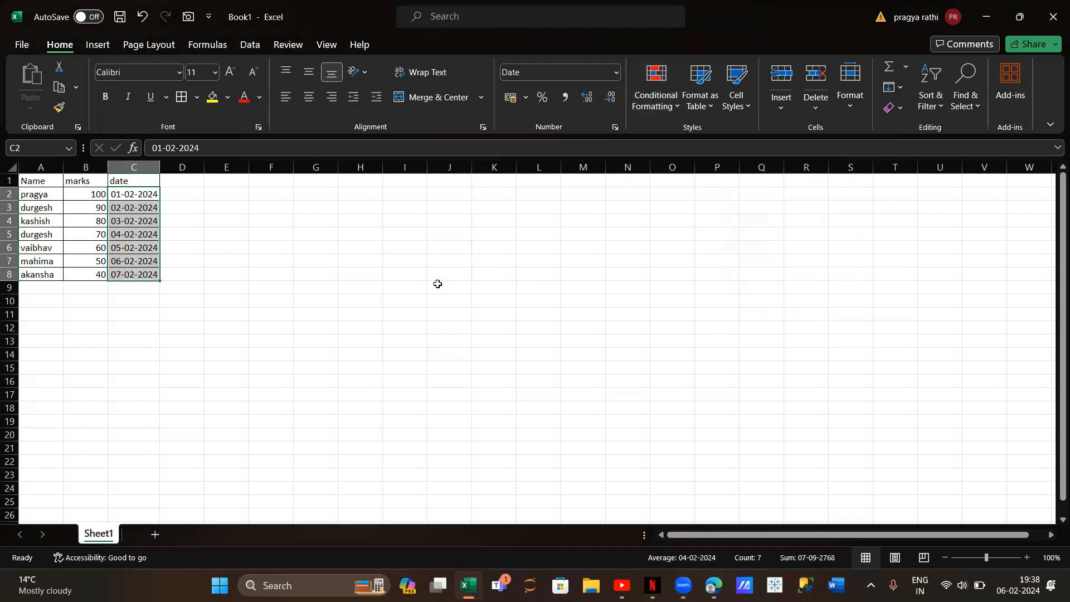
Set up a Duplicate Values highlight rule on the names in A2:A8, keeping the Duplicate option
{"action": "left_click_drag", "start_coordinate": [51, 192], "coordinate": [55, 274]}
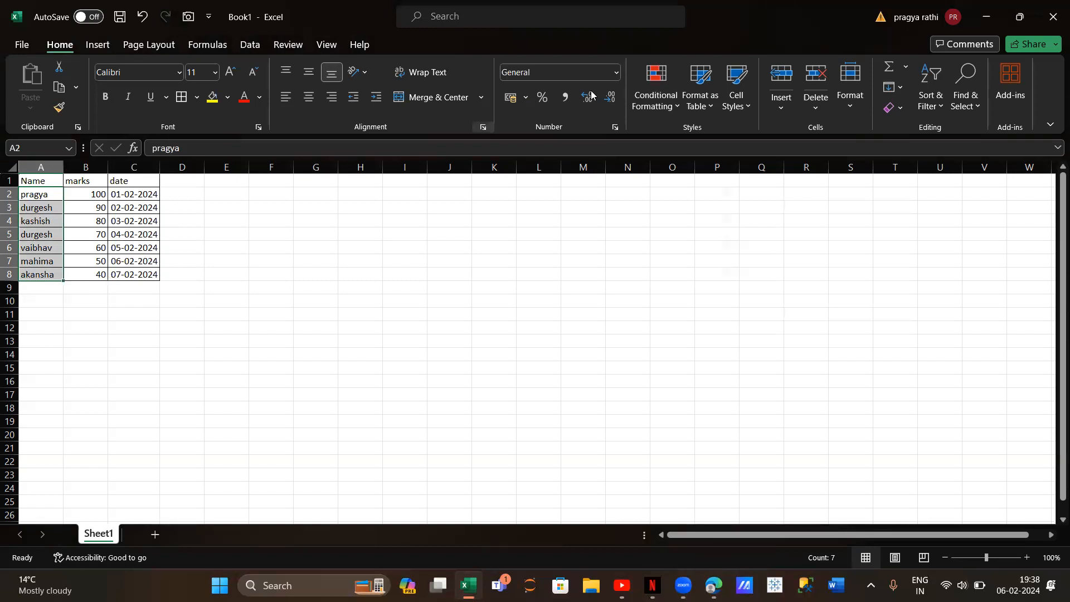
{"action": "left_click", "coordinate": [670, 106]}
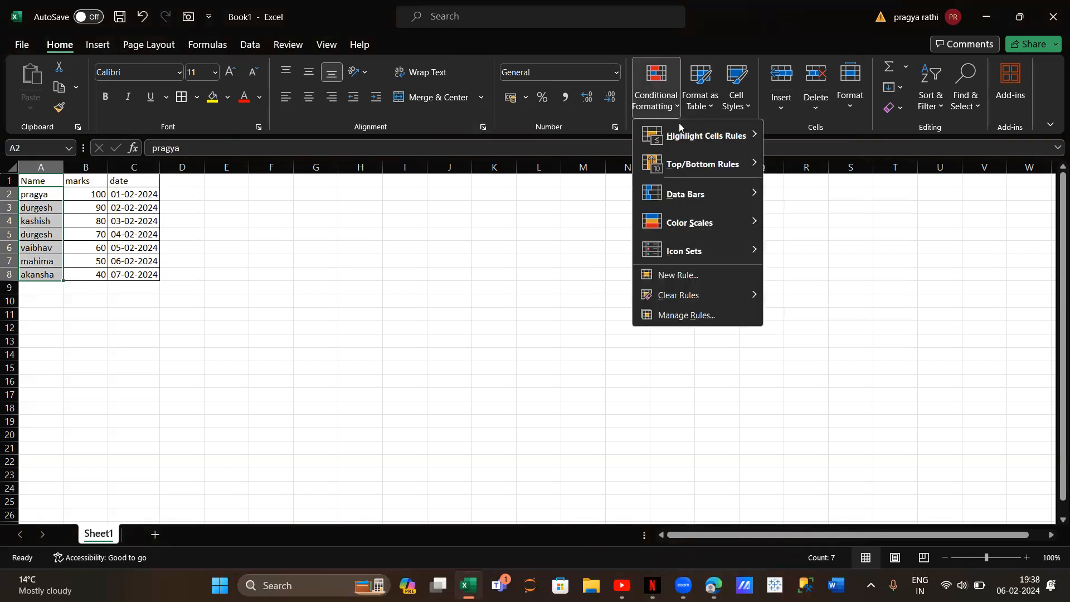
{"action": "mouse_move", "coordinate": [679, 128]}
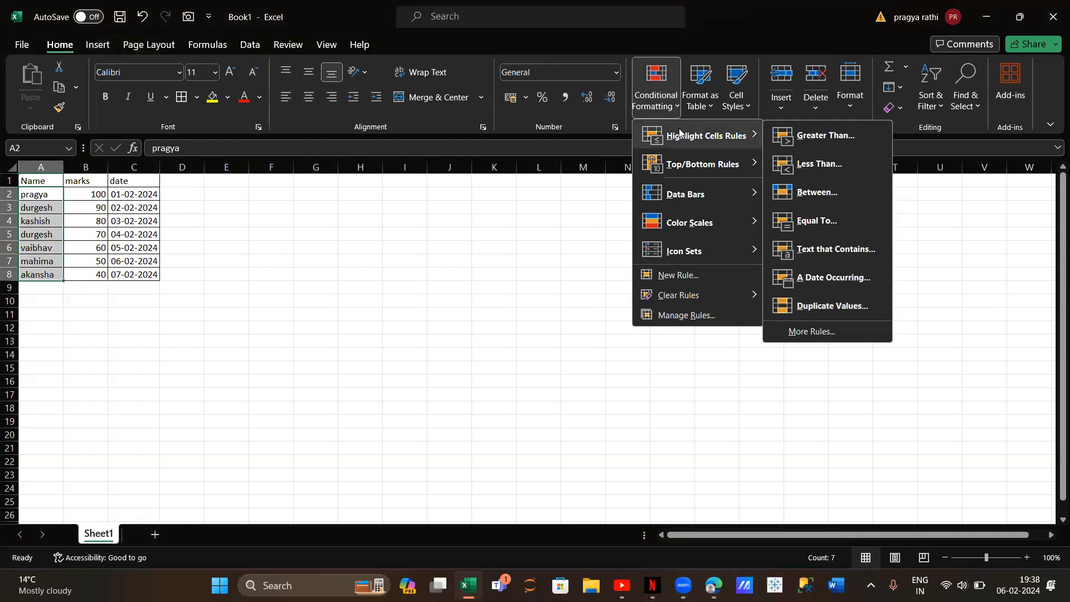
{"action": "left_click", "coordinate": [846, 307]}
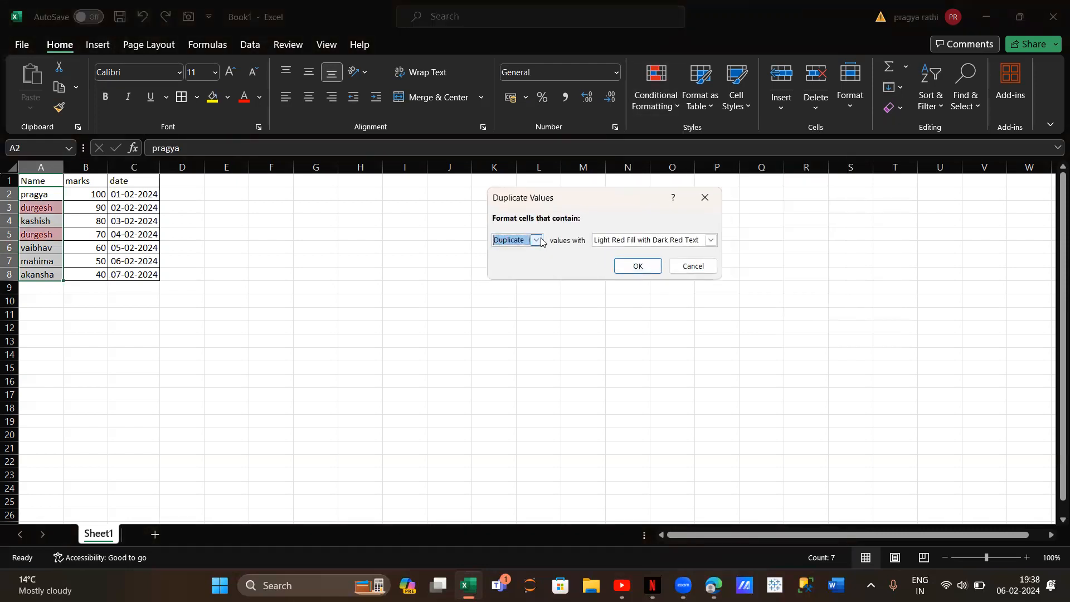
{"action": "left_click", "coordinate": [540, 241]}
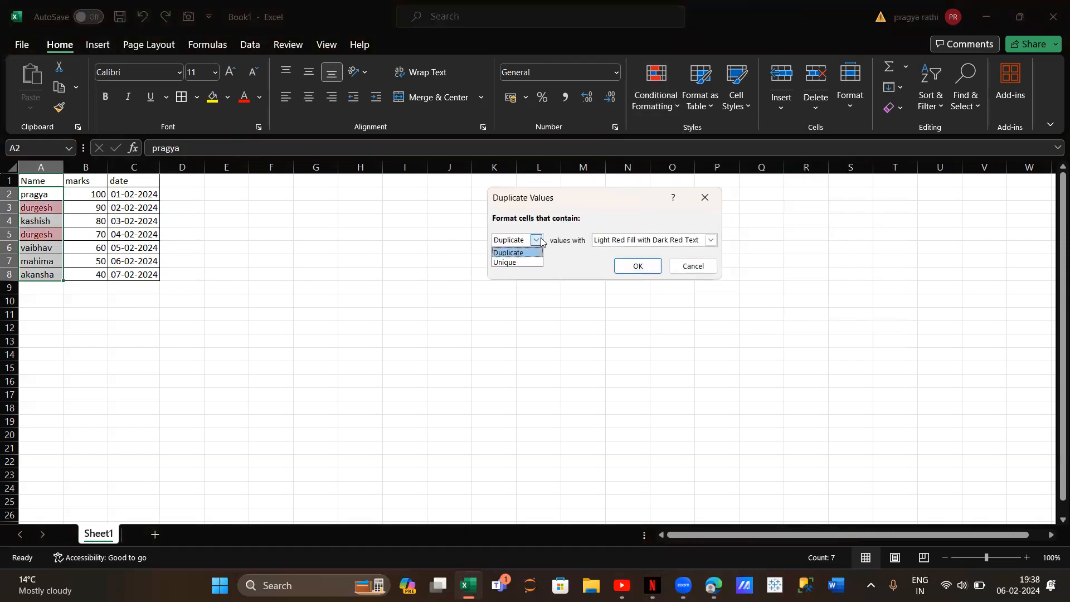
Give the Duplicate Values rule a custom format with a blue theme-colour fill and apply it to the names
{"action": "left_click", "coordinate": [713, 244]}
{"action": "left_click", "coordinate": [713, 244]}
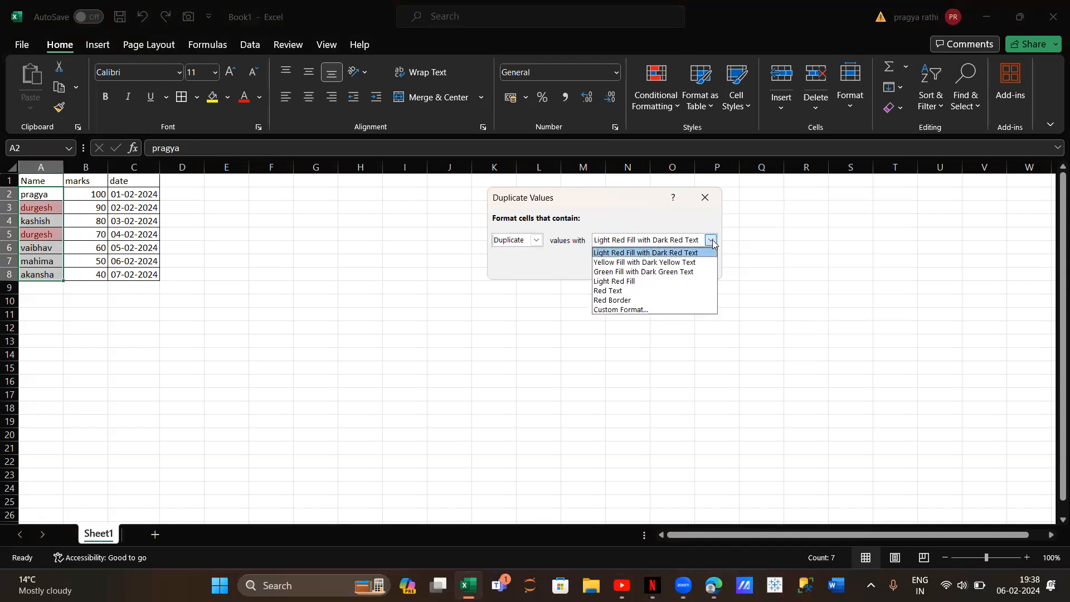
{"action": "left_click", "coordinate": [670, 310]}
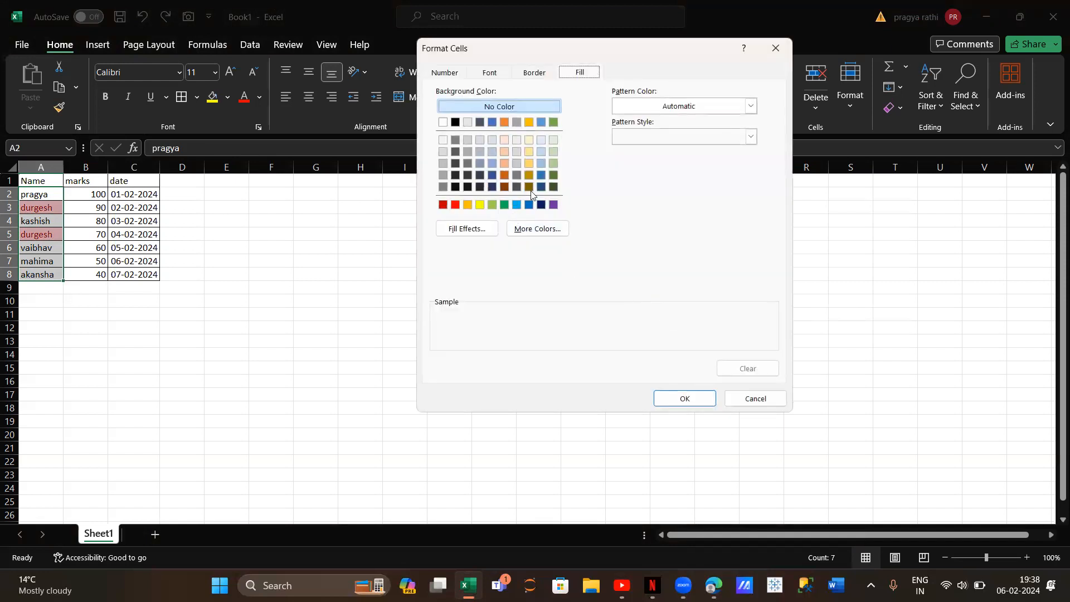
{"action": "left_click", "coordinate": [541, 163]}
{"action": "left_click", "coordinate": [685, 399]}
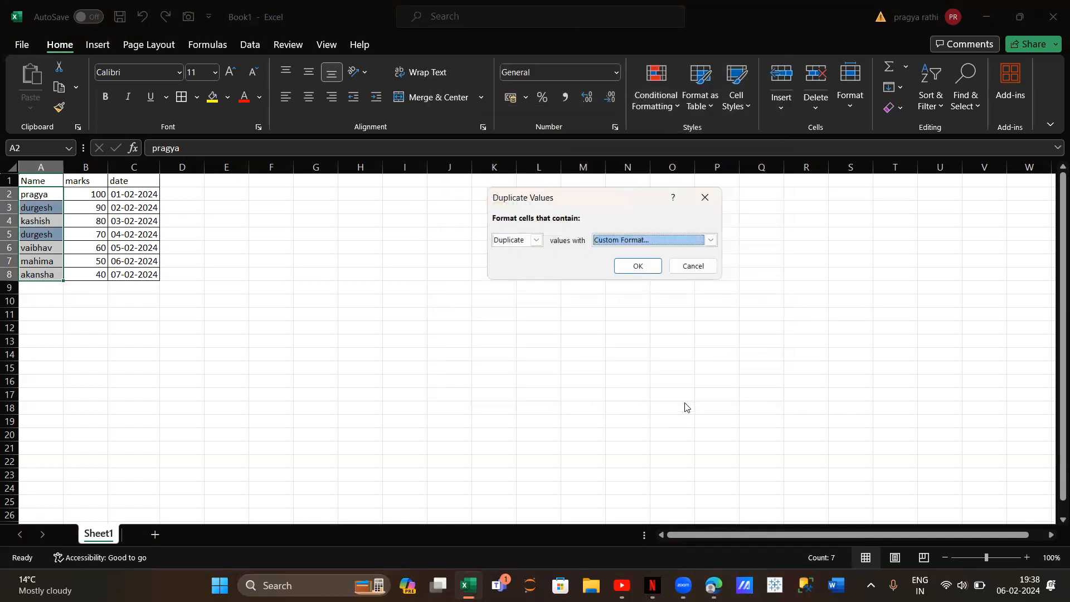
{"action": "left_click", "coordinate": [640, 266]}
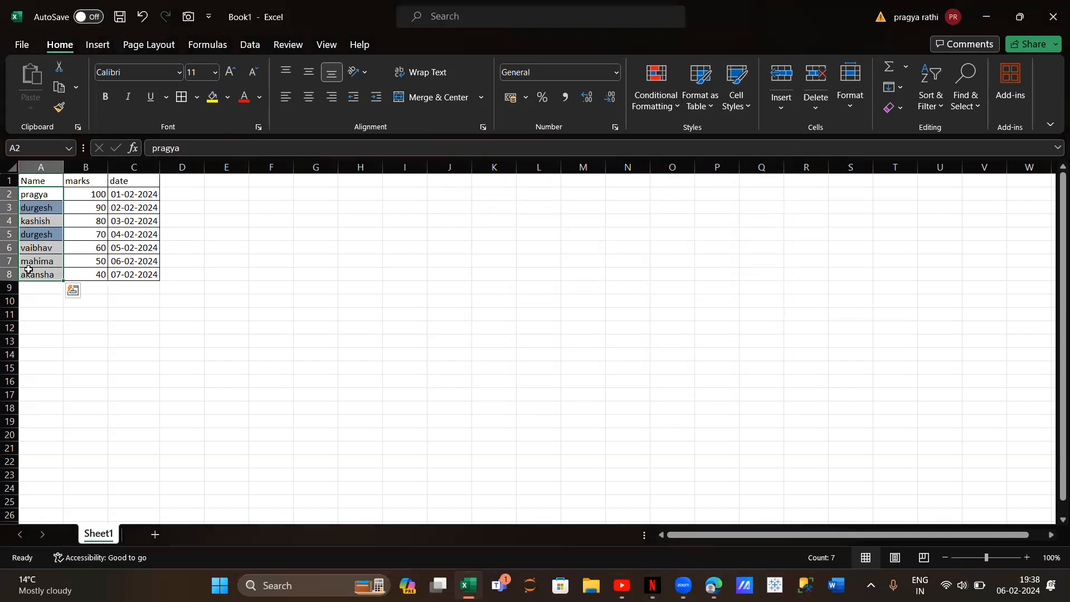
Clear the duplicate highlighting by removing conditional formatting rules from the selected names
{"action": "left_click", "coordinate": [640, 99]}
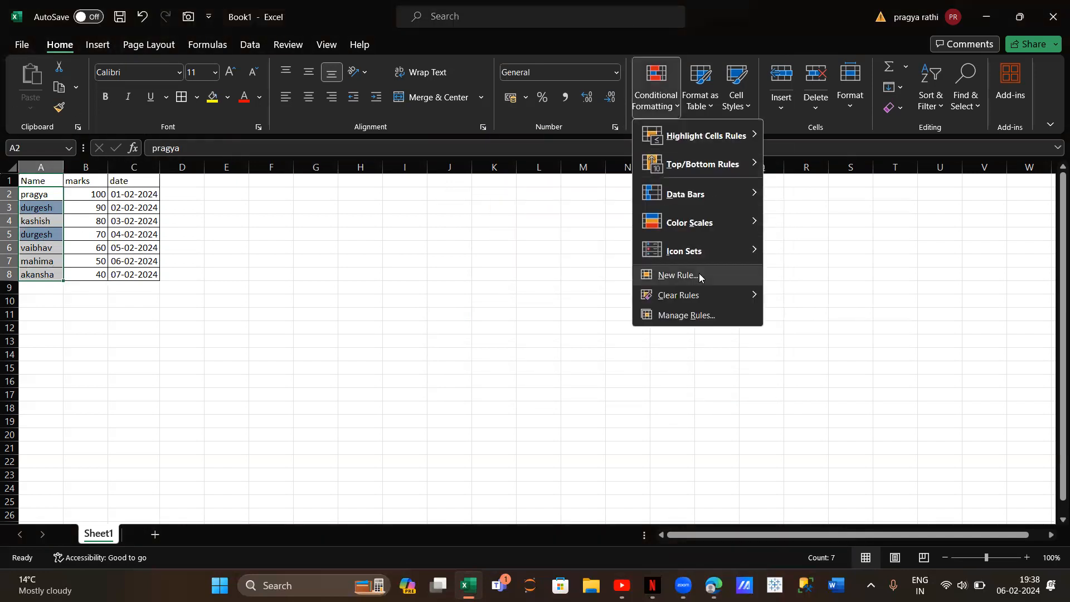
{"action": "mouse_move", "coordinate": [692, 296]}
{"action": "left_click", "coordinate": [827, 298]}
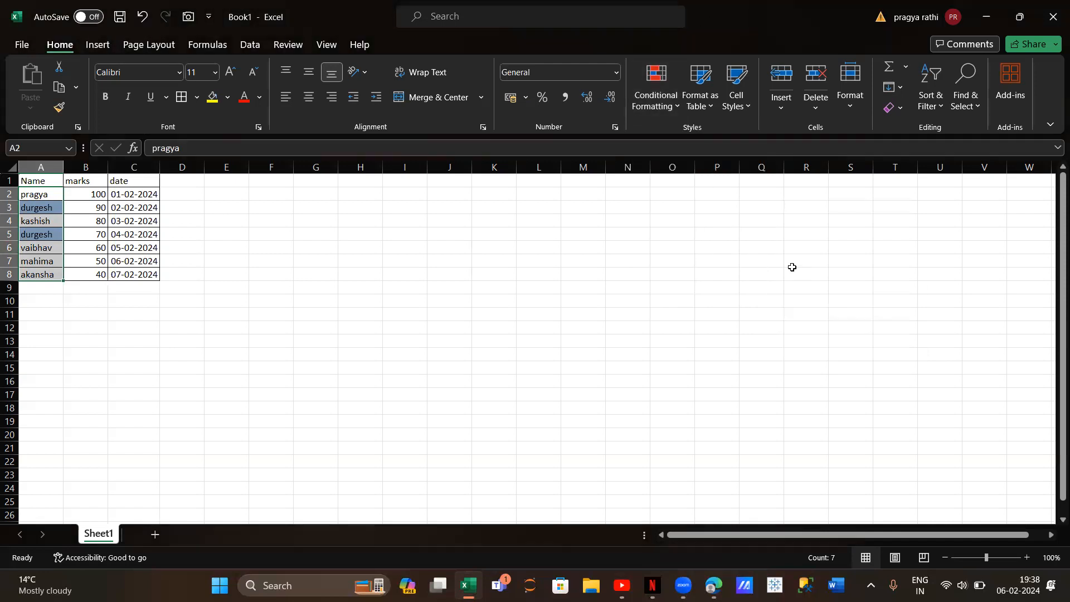
Set up a Duplicate Values highlight rule on the names in A2:A8 that formats Unique values
{"action": "left_click", "coordinate": [651, 107]}
{"action": "mouse_move", "coordinate": [673, 136]}
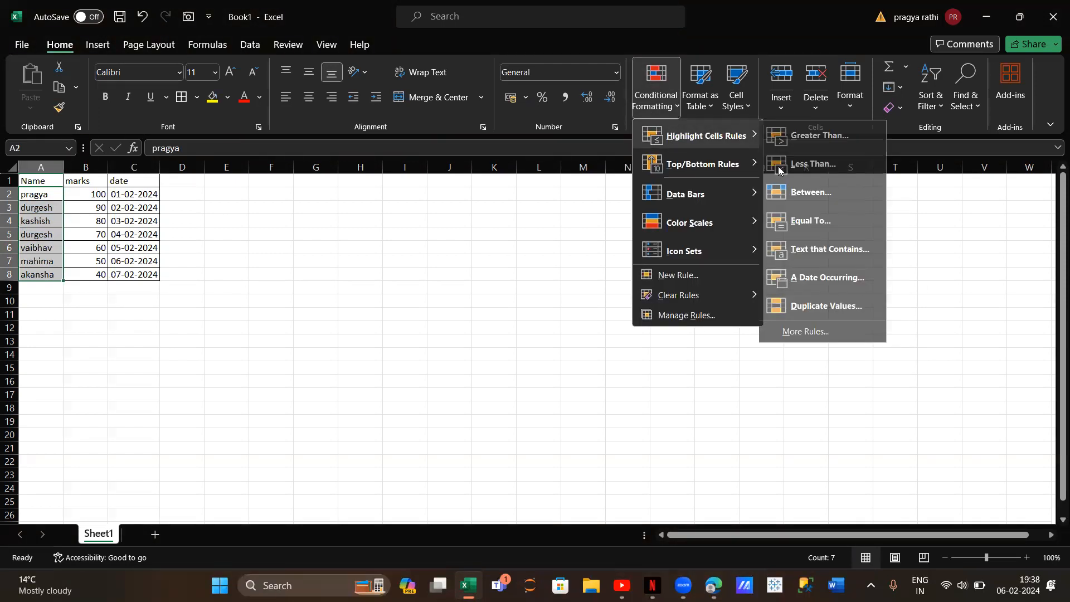
{"action": "left_click", "coordinate": [831, 304]}
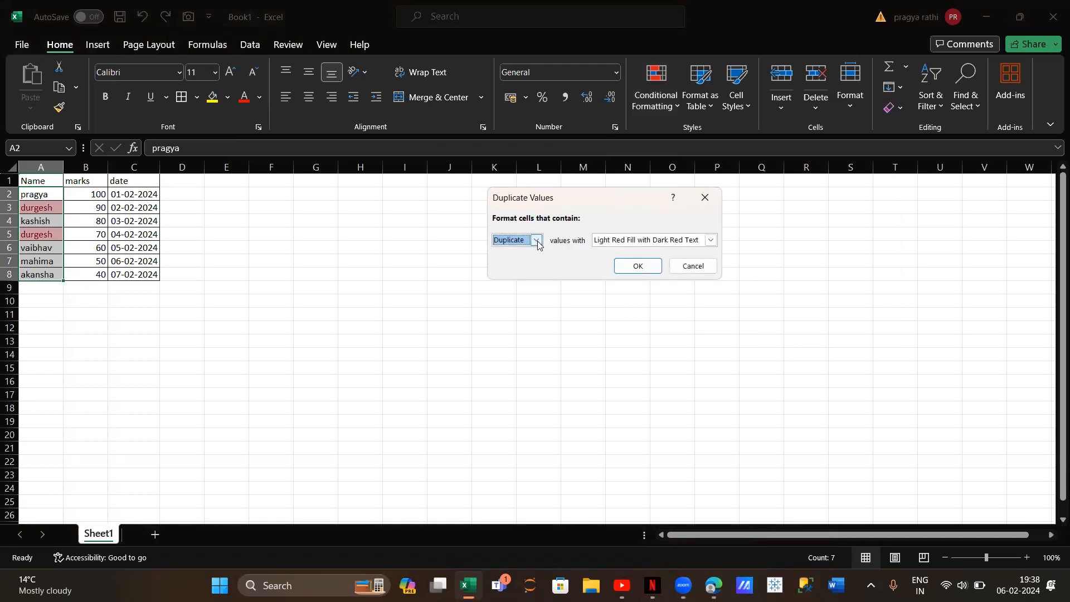
{"action": "left_click", "coordinate": [537, 241]}
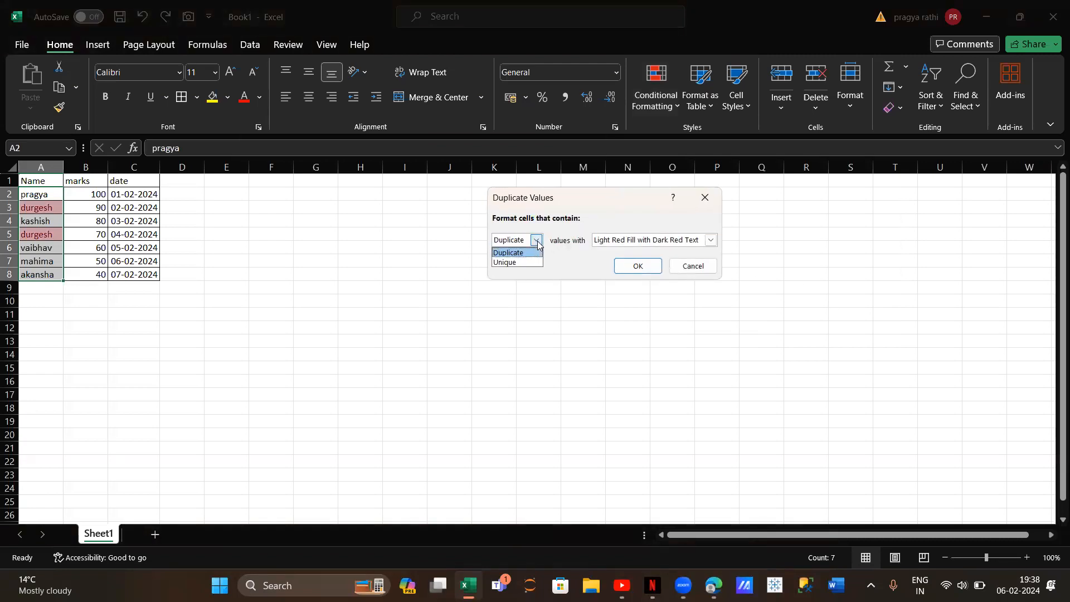
{"action": "left_click", "coordinate": [519, 263]}
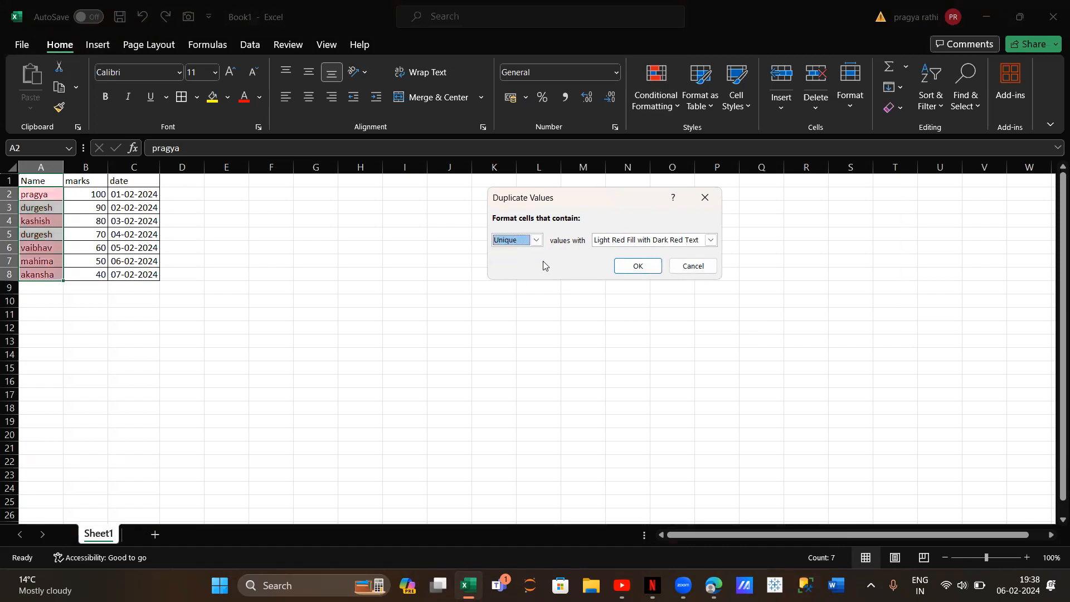
Give the Unique values rule a custom format with a standard yellow fill and apply it to the names
{"action": "left_click", "coordinate": [711, 241]}
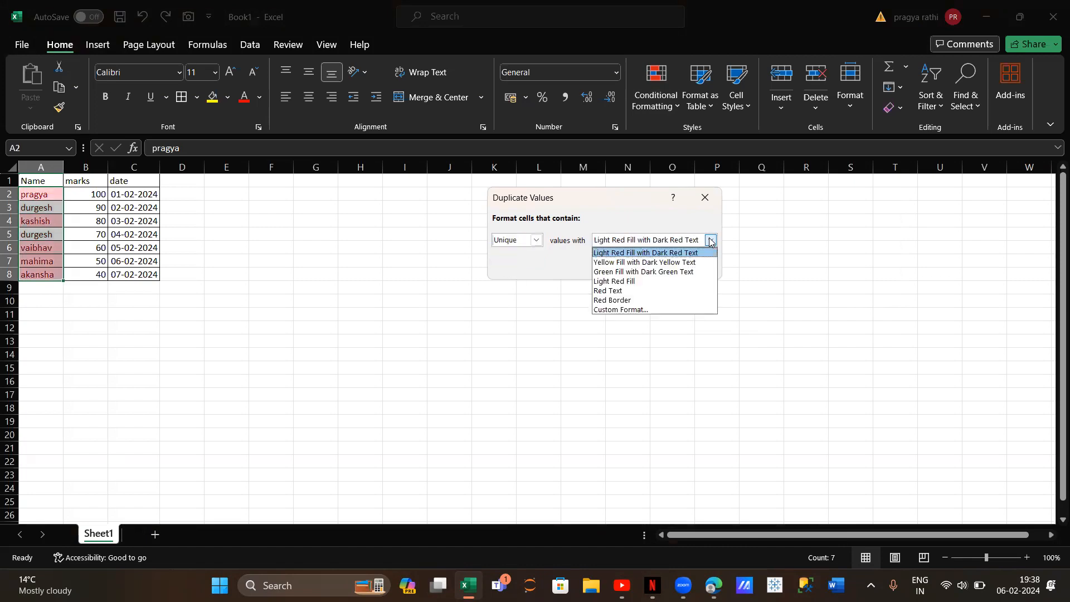
{"action": "left_click", "coordinate": [689, 311]}
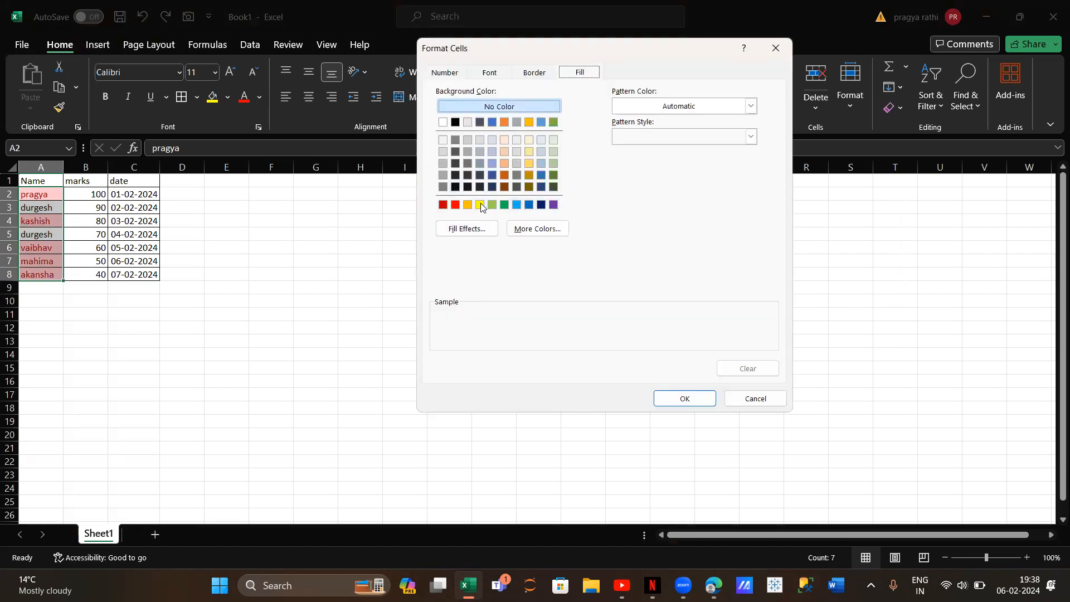
{"action": "left_click", "coordinate": [480, 206]}
{"action": "left_click", "coordinate": [685, 399]}
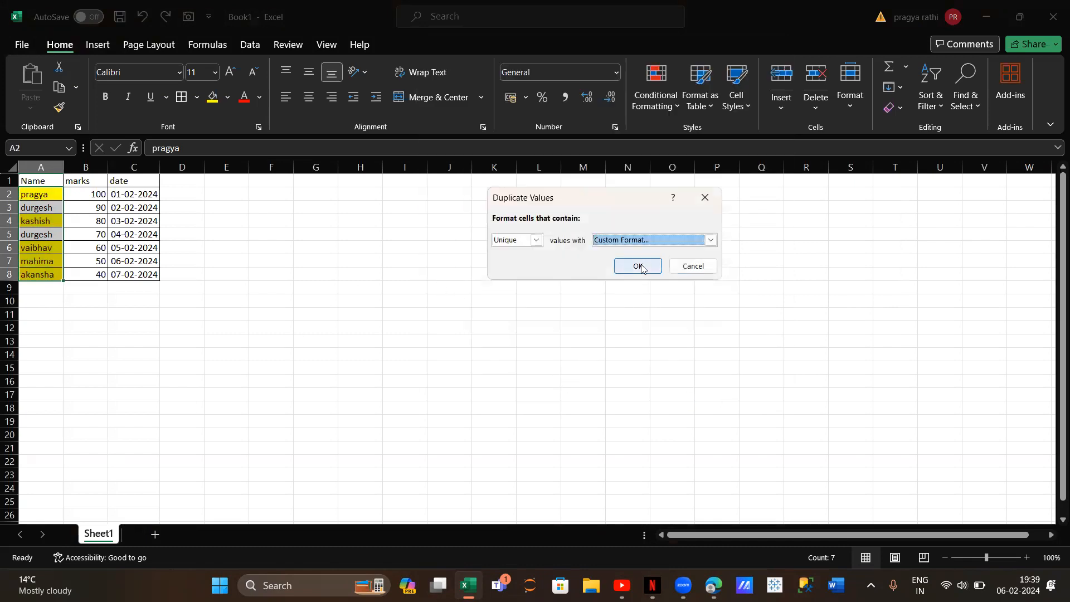
{"action": "left_click", "coordinate": [639, 266]}
Clear the unique-value highlighting by removing conditional formatting rules from the selected cells A2:A8
{"action": "left_click", "coordinate": [664, 106]}
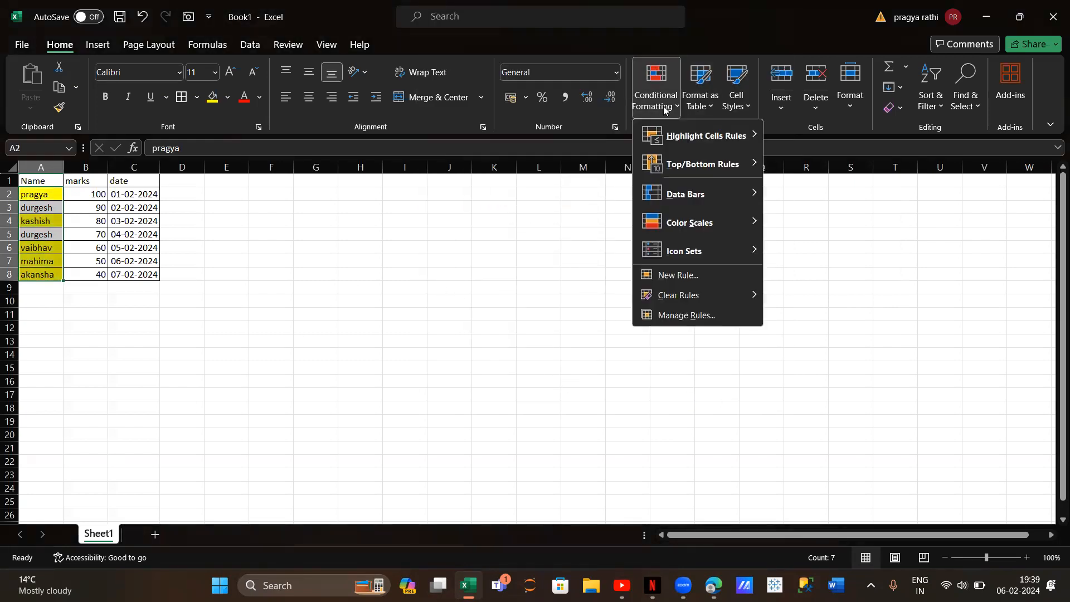
{"action": "mouse_move", "coordinate": [701, 291]}
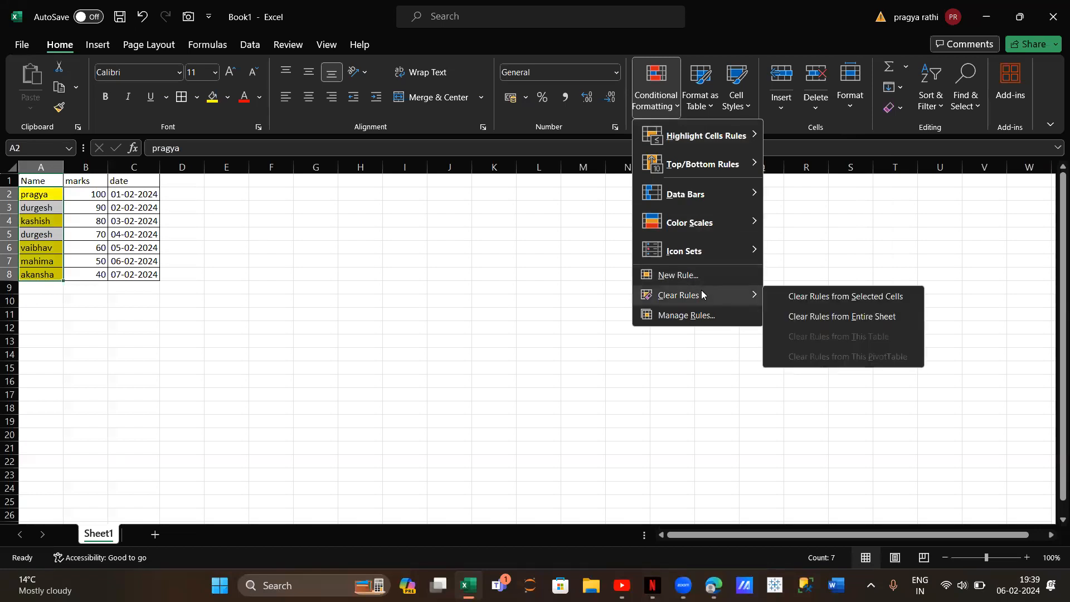
{"action": "left_click", "coordinate": [799, 297]}
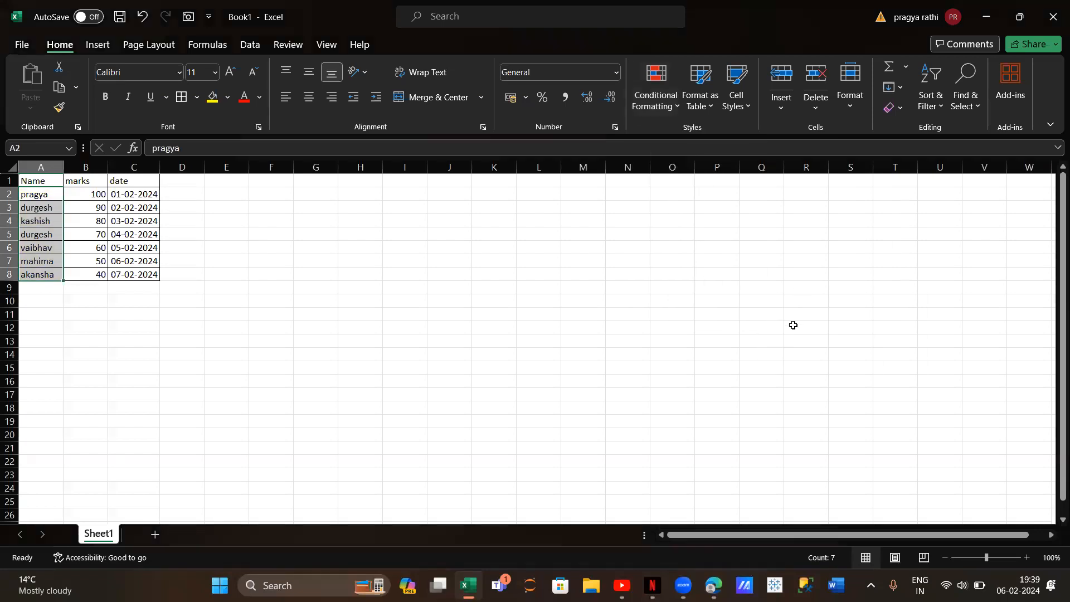
{"action": "left_click", "coordinate": [714, 582]}
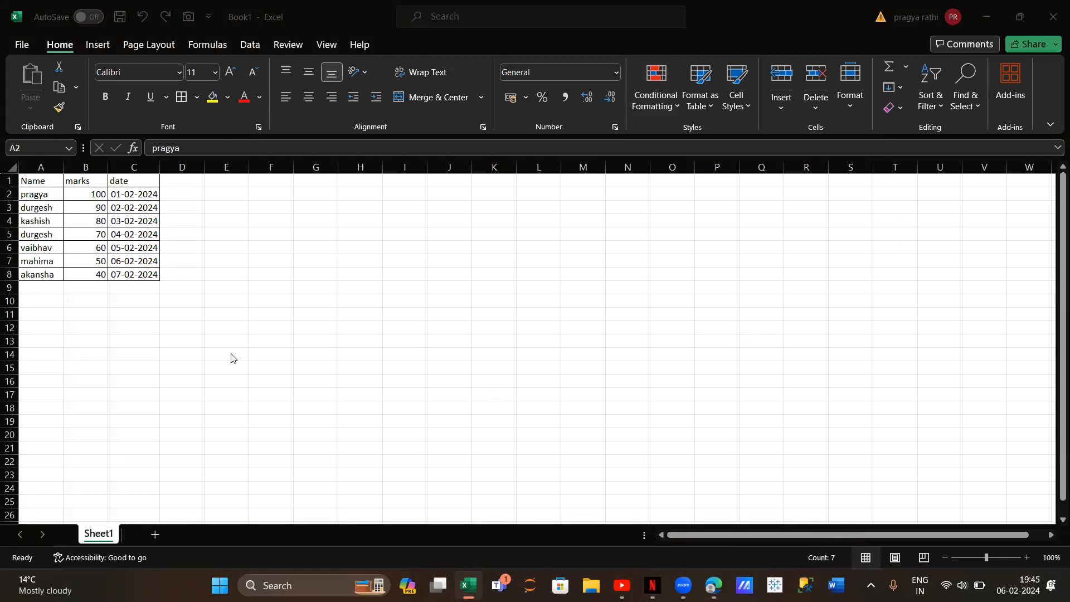
Set up a Top 10 Items rule on the marks in B2:B8 that formats the top 2 values
{"action": "left_click", "coordinate": [76, 193]}
{"action": "left_click_drag", "start_coordinate": [81, 193], "coordinate": [88, 275]}
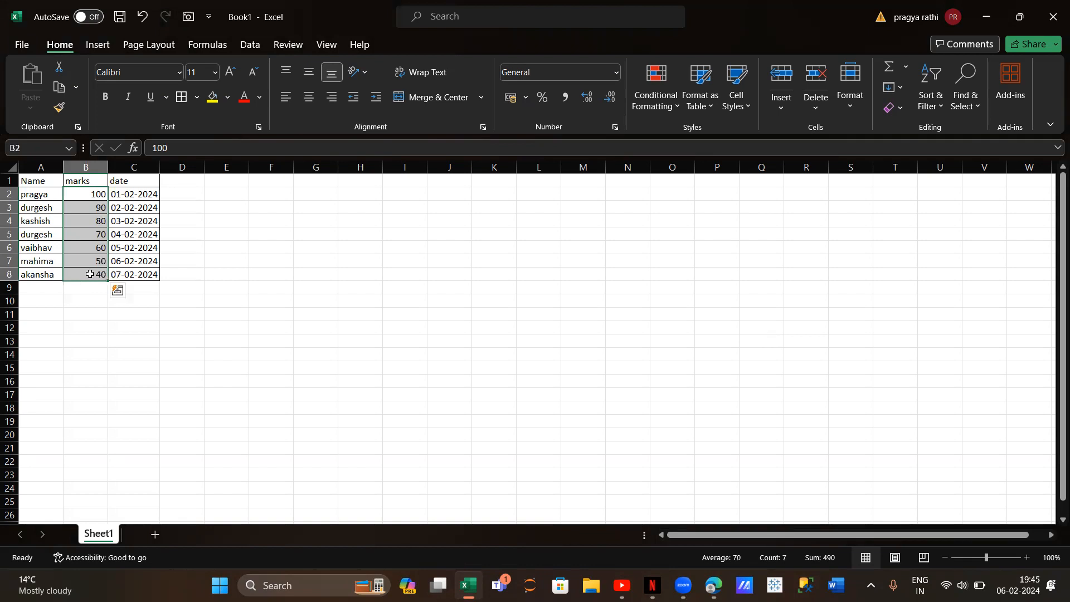
{"action": "left_click", "coordinate": [653, 106]}
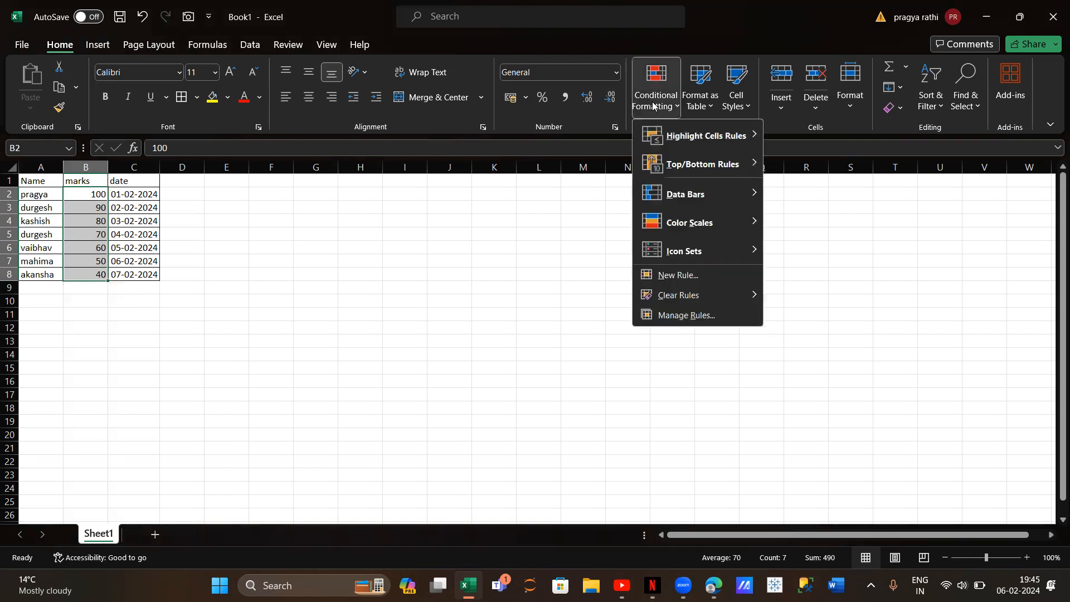
{"action": "mouse_move", "coordinate": [695, 171]}
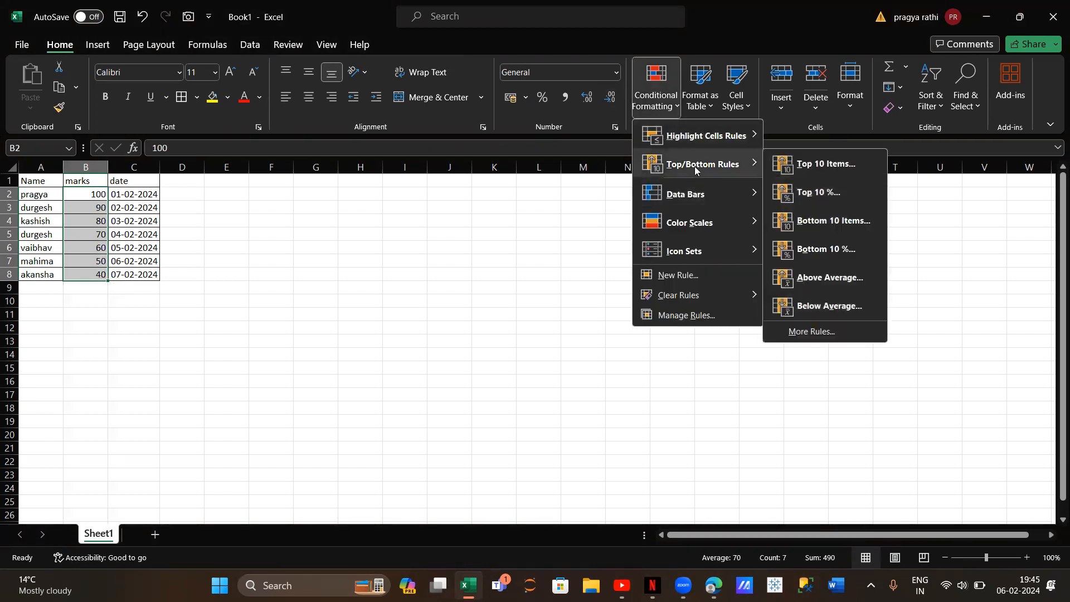
{"action": "left_click", "coordinate": [825, 164]}
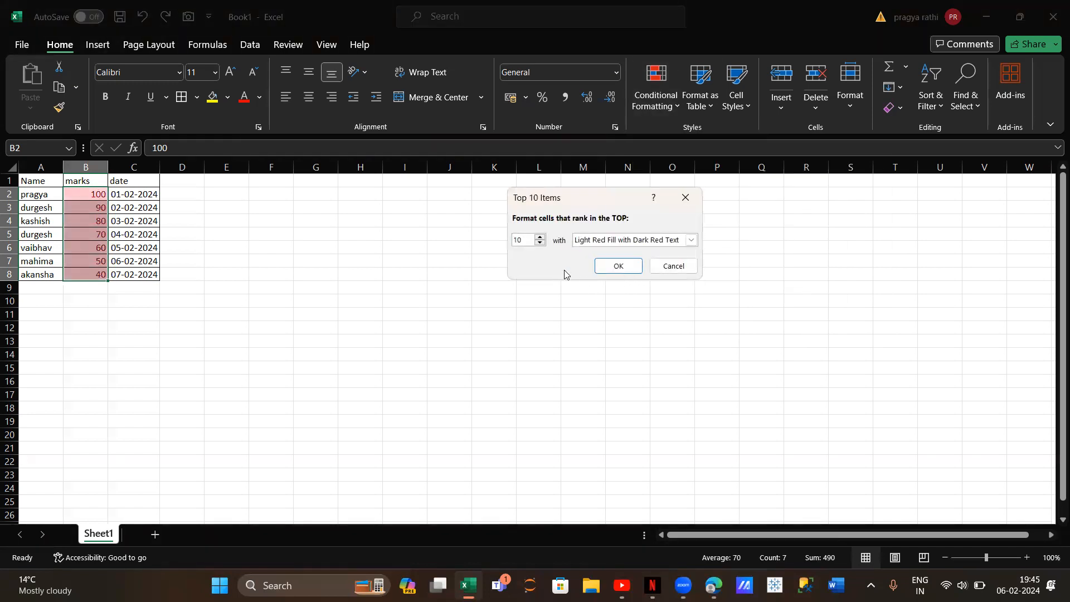
{"action": "left_click", "coordinate": [541, 244]}
{"action": "left_click", "coordinate": [540, 243]}
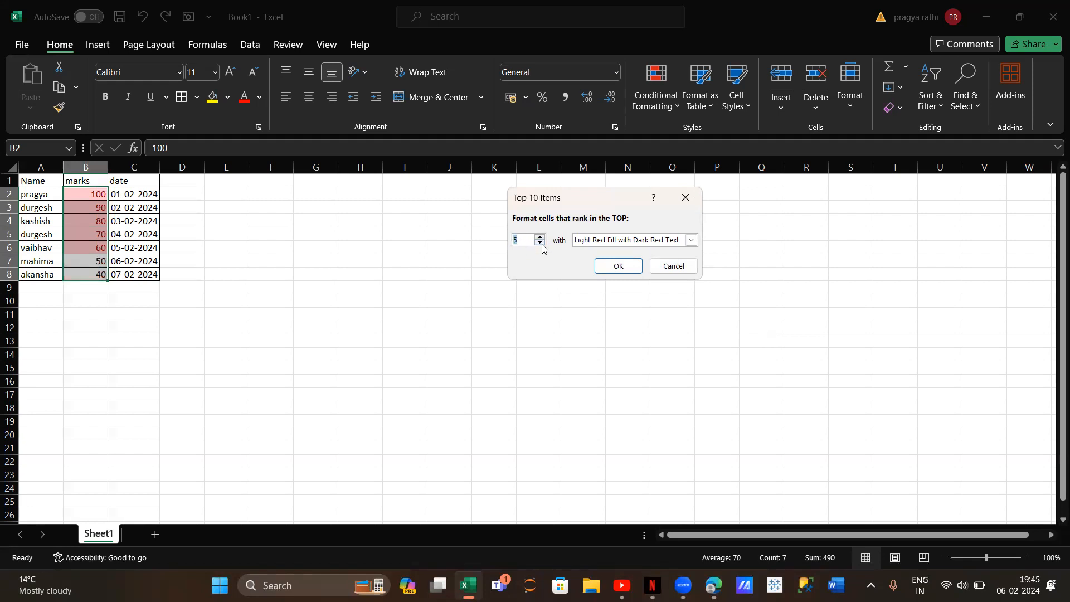
{"action": "left_click", "coordinate": [540, 243]}
{"action": "left_click", "coordinate": [540, 243]}
{"action": "left_click", "coordinate": [540, 244]}
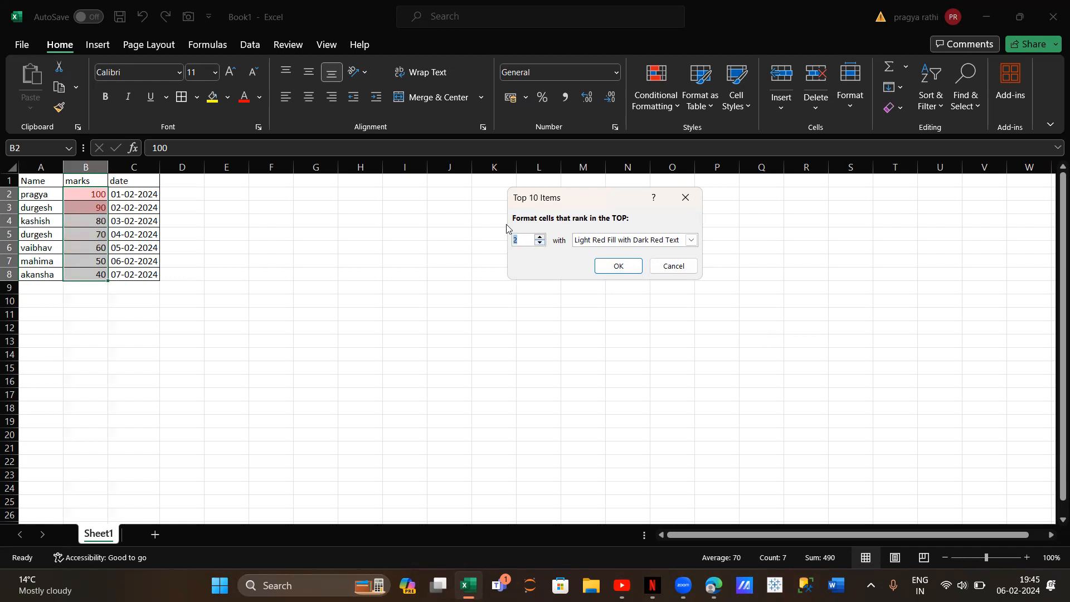
Give the top 2 items rule a custom format with a dark gold fill and apply it to the marks
{"action": "left_click", "coordinate": [691, 240]}
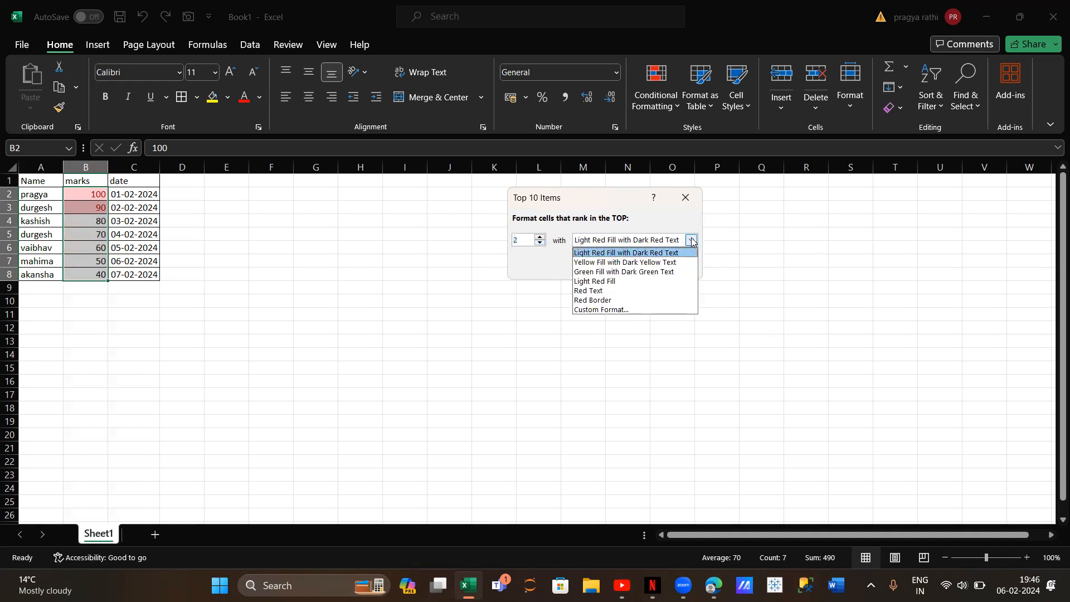
{"action": "left_click", "coordinate": [643, 310]}
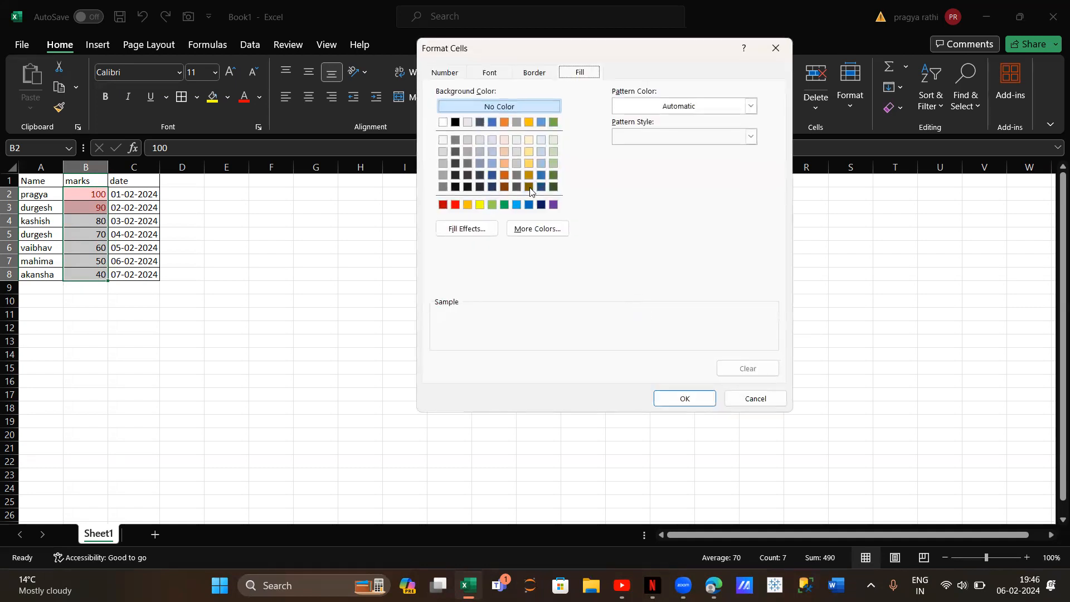
{"action": "left_click", "coordinate": [529, 187]}
{"action": "left_click", "coordinate": [684, 399]}
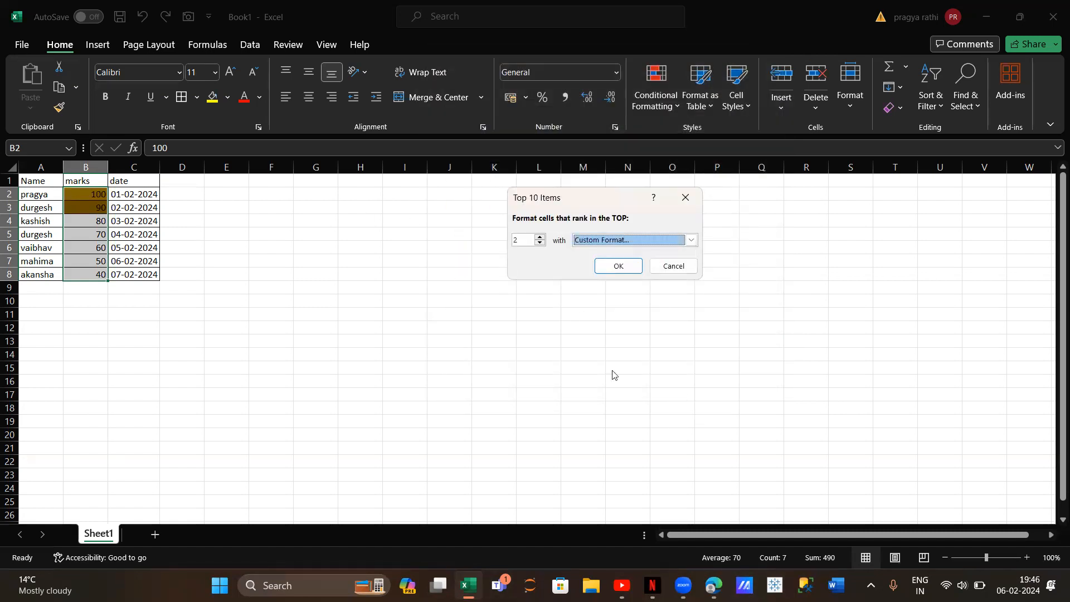
{"action": "left_click", "coordinate": [608, 272]}
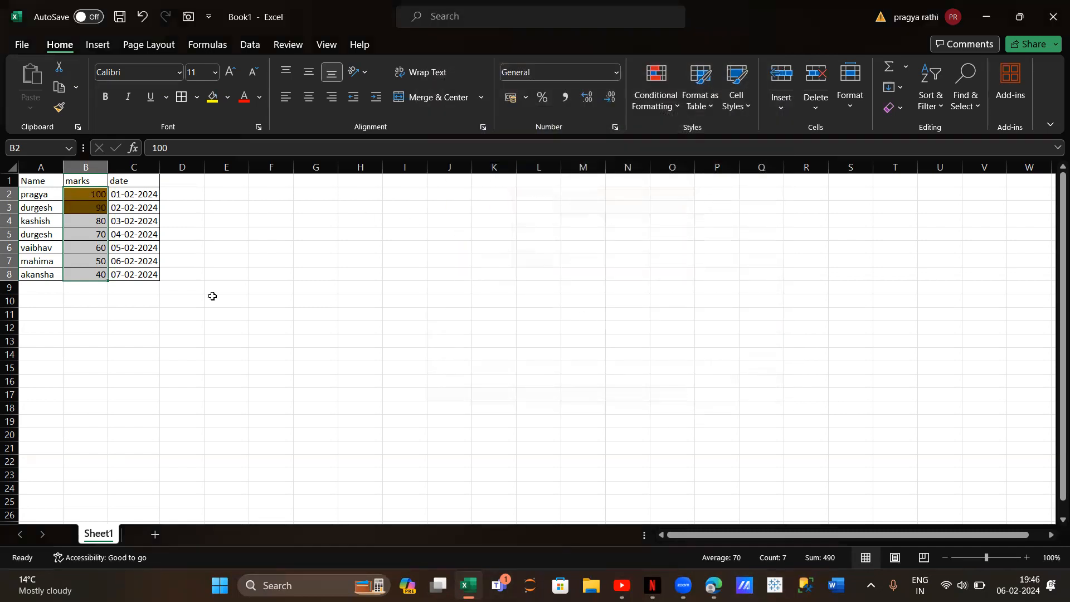
Clear the top-items highlighting by removing conditional formatting rules from the entire sheet
{"action": "left_click", "coordinate": [662, 105]}
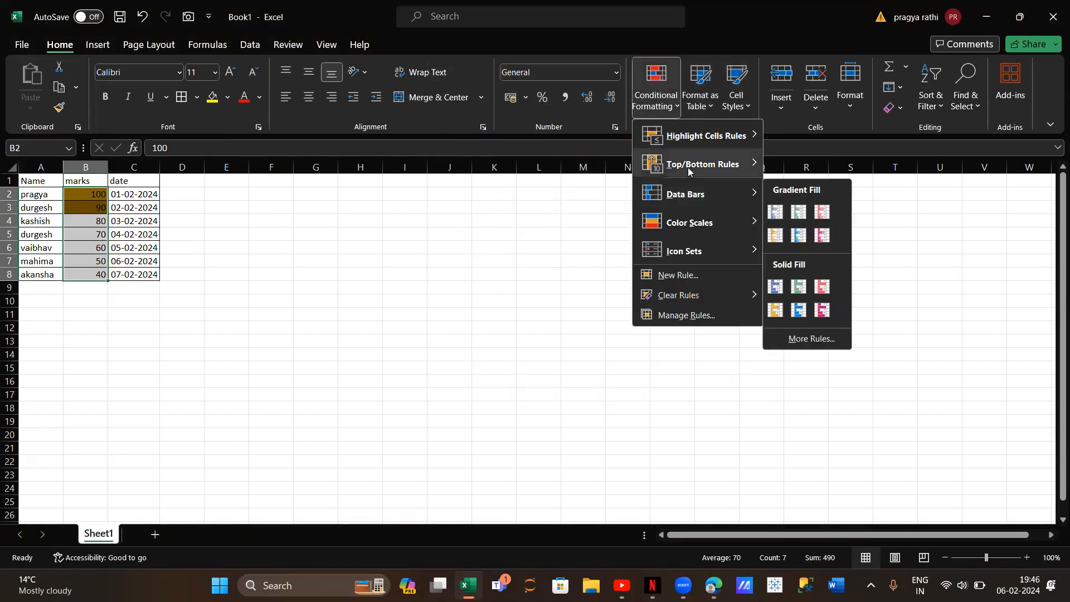
{"action": "mouse_move", "coordinate": [689, 171]}
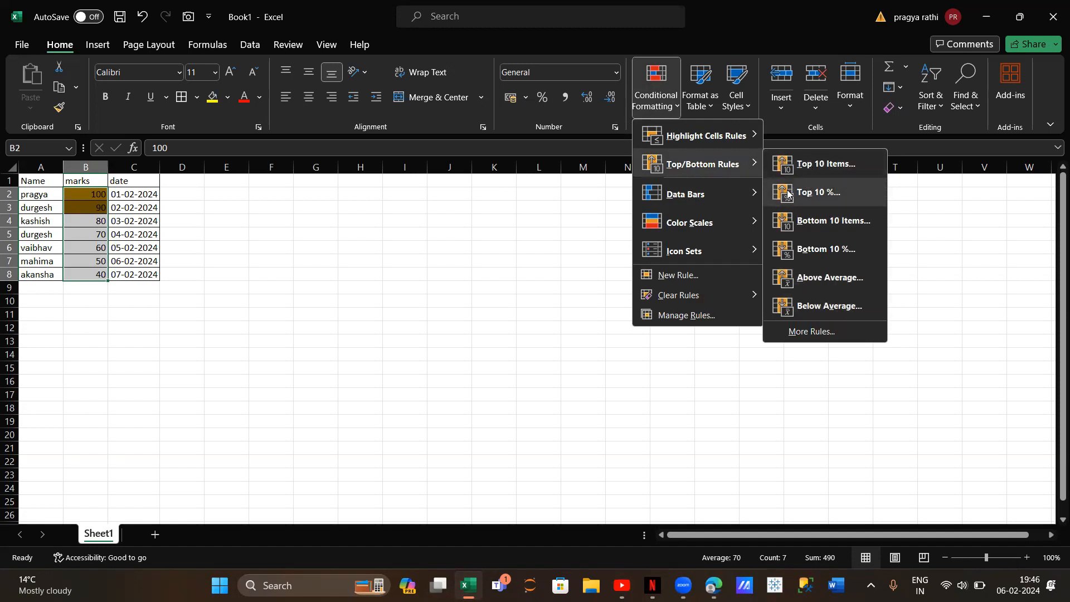
{"action": "mouse_move", "coordinate": [683, 297]}
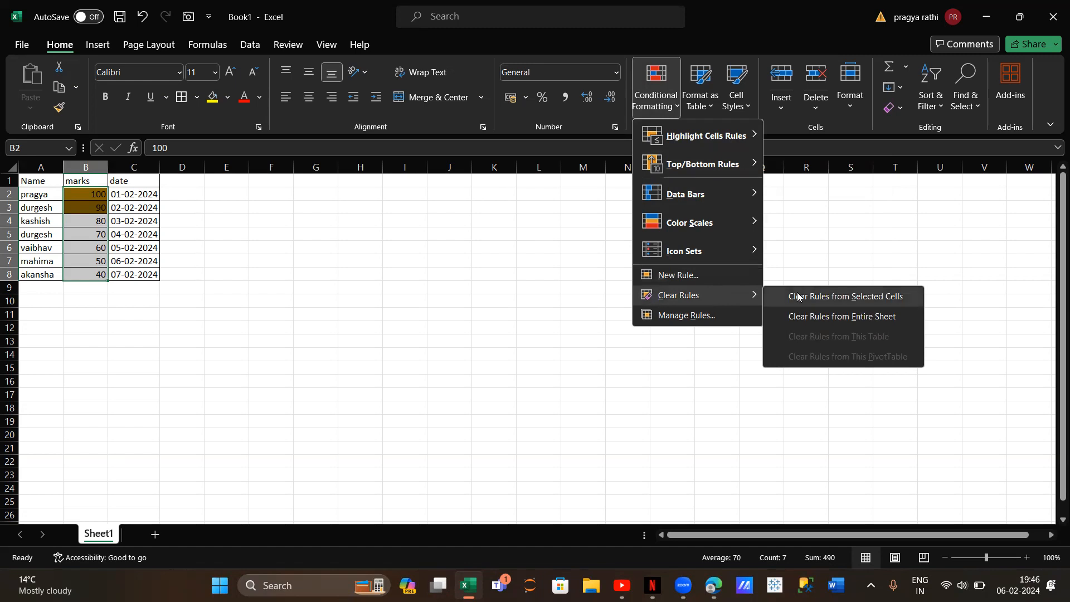
{"action": "left_click", "coordinate": [810, 315]}
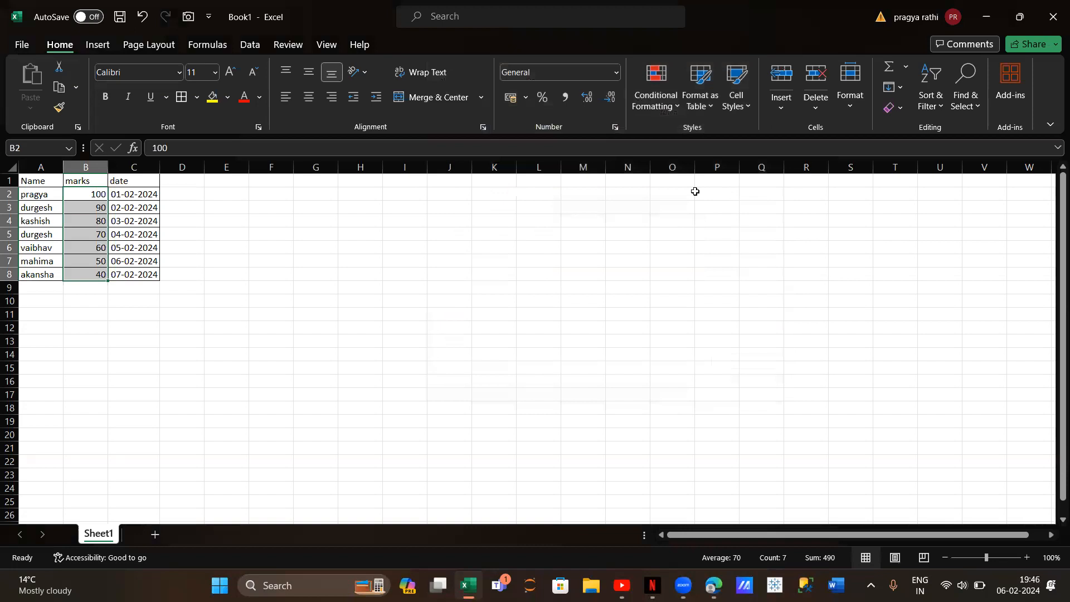
Apply a Top 10% rule set to 20% to the marks in B2:B8, using a custom light blue fill
{"action": "left_click", "coordinate": [653, 109]}
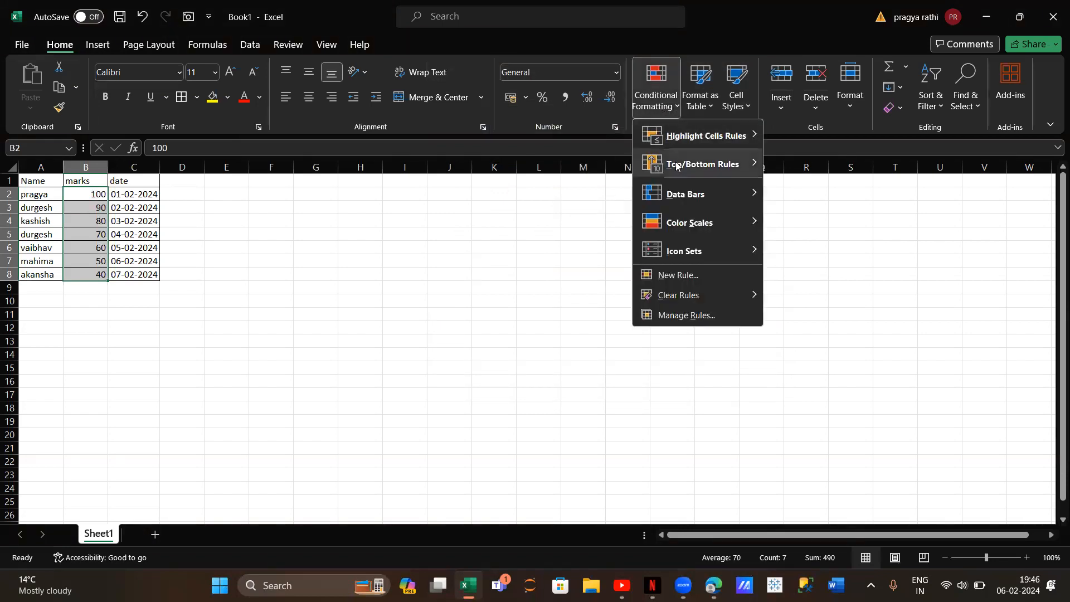
{"action": "mouse_move", "coordinate": [717, 170]}
{"action": "left_click", "coordinate": [808, 193]}
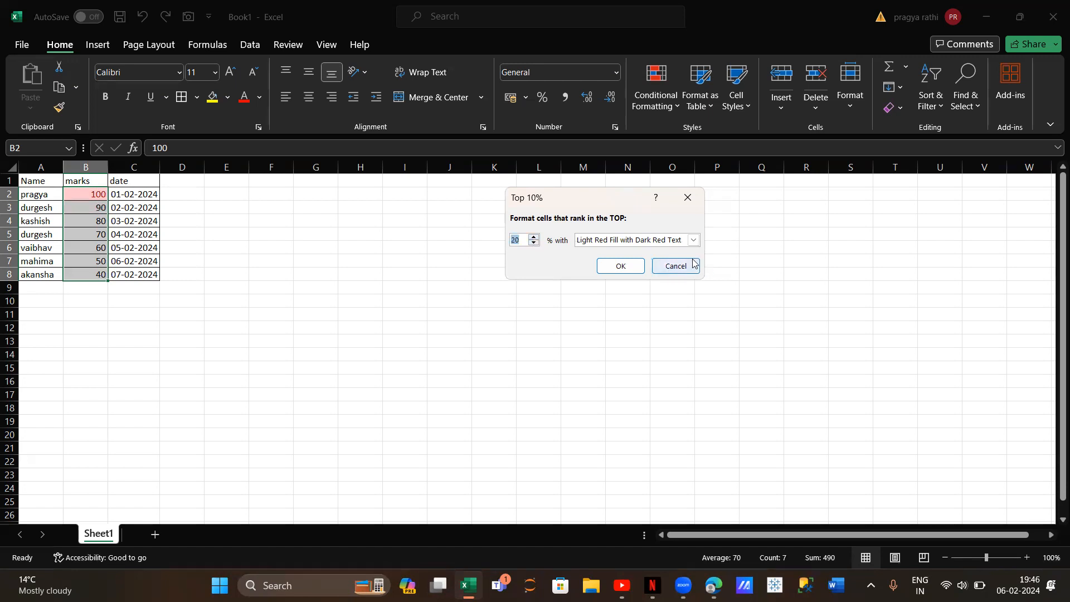
{"action": "left_click", "coordinate": [693, 240]}
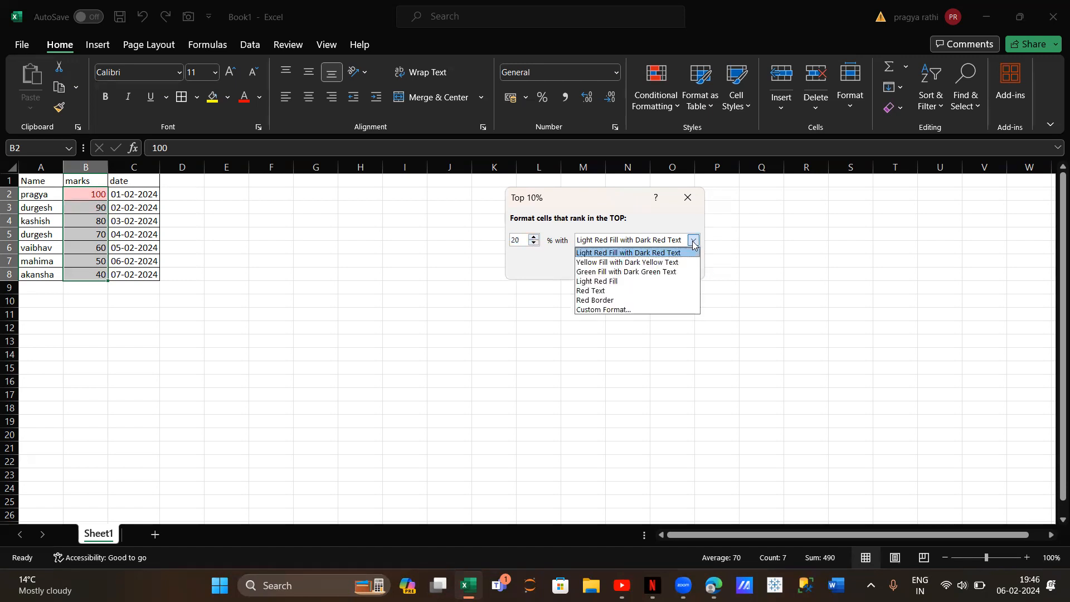
{"action": "left_click", "coordinate": [681, 309]}
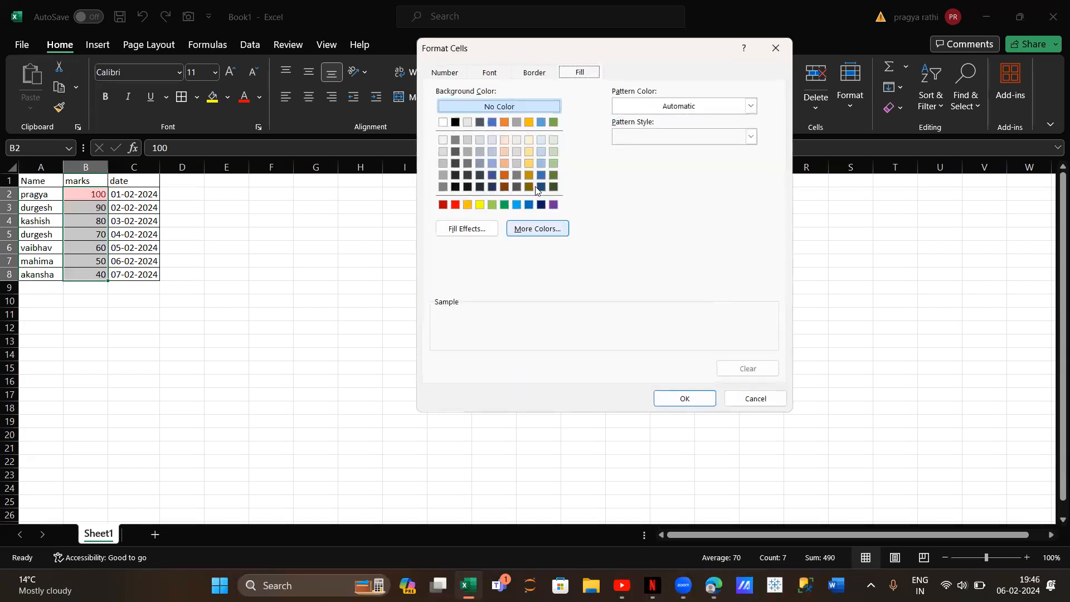
{"action": "left_click", "coordinate": [541, 163]}
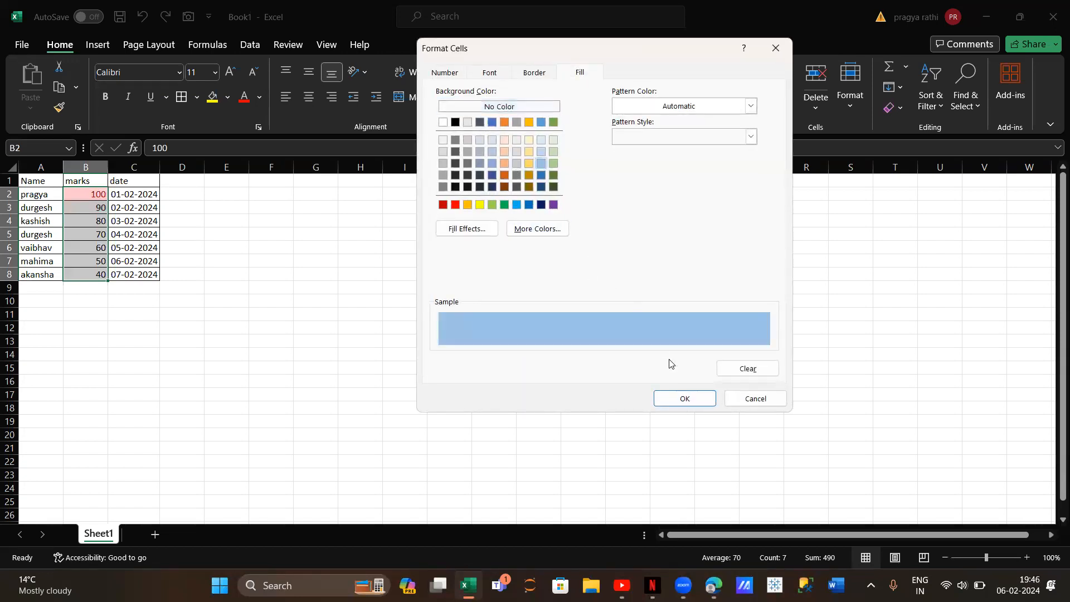
{"action": "left_click", "coordinate": [686, 398]}
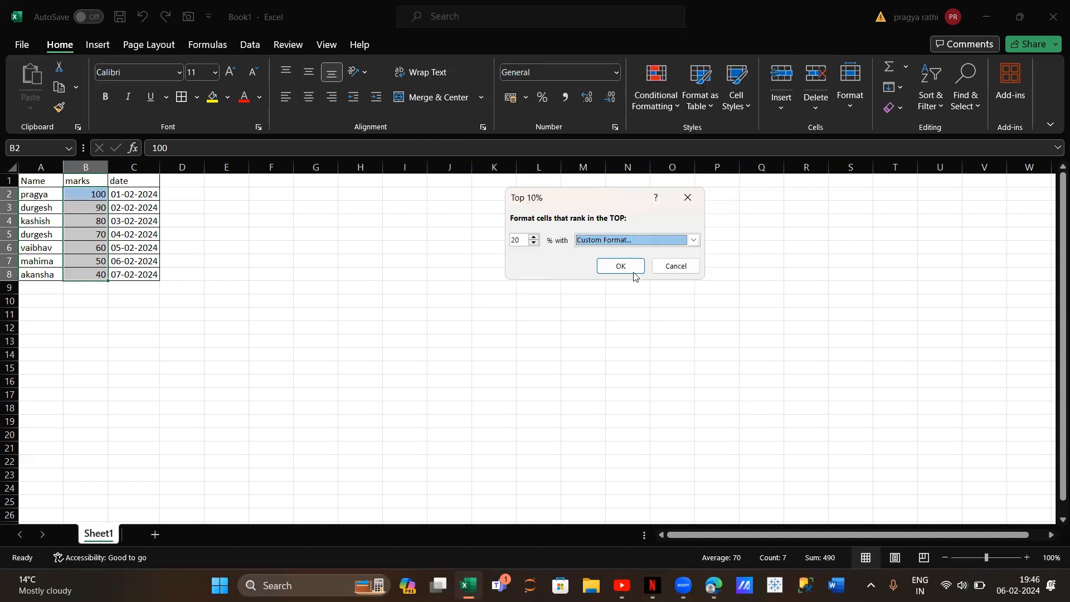
{"action": "left_click", "coordinate": [624, 266]}
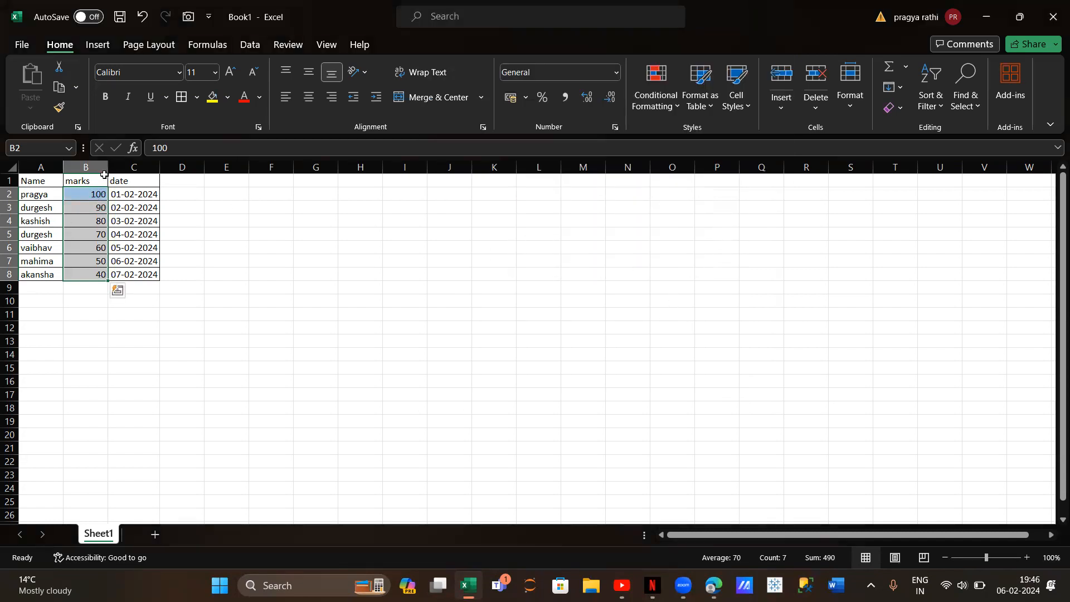
Clear the top-percent highlighting by removing conditional formatting rules from the selected marks
{"action": "left_click", "coordinate": [653, 106]}
{"action": "mouse_move", "coordinate": [684, 297]}
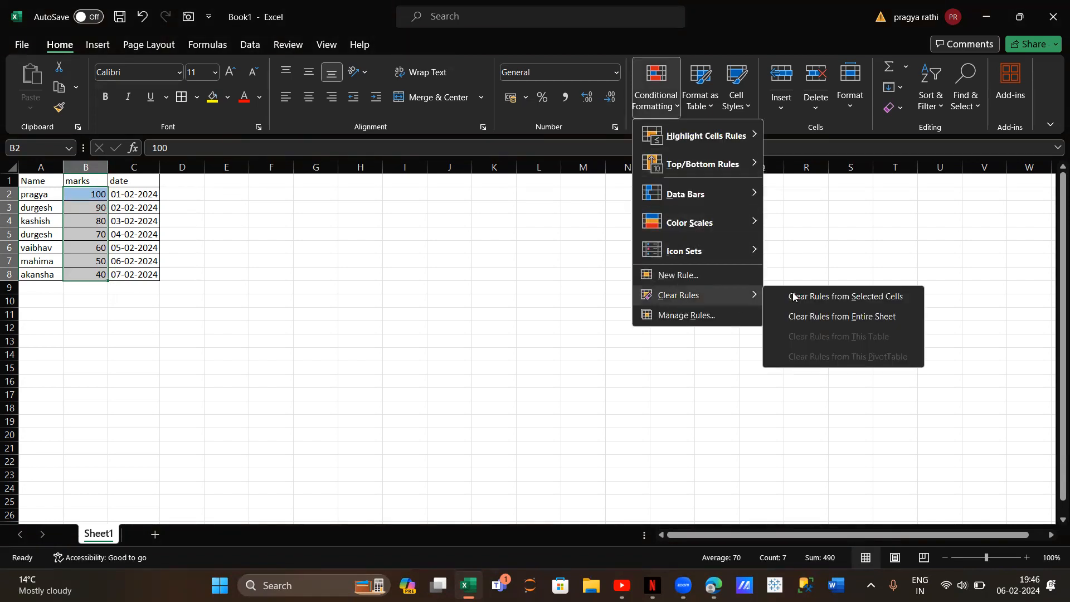
{"action": "left_click", "coordinate": [796, 297]}
Apply a Bottom 10 Items rule to the marks for the bottom 5 values, with Light Red Fill with Dark Red Text
{"action": "left_click", "coordinate": [648, 108]}
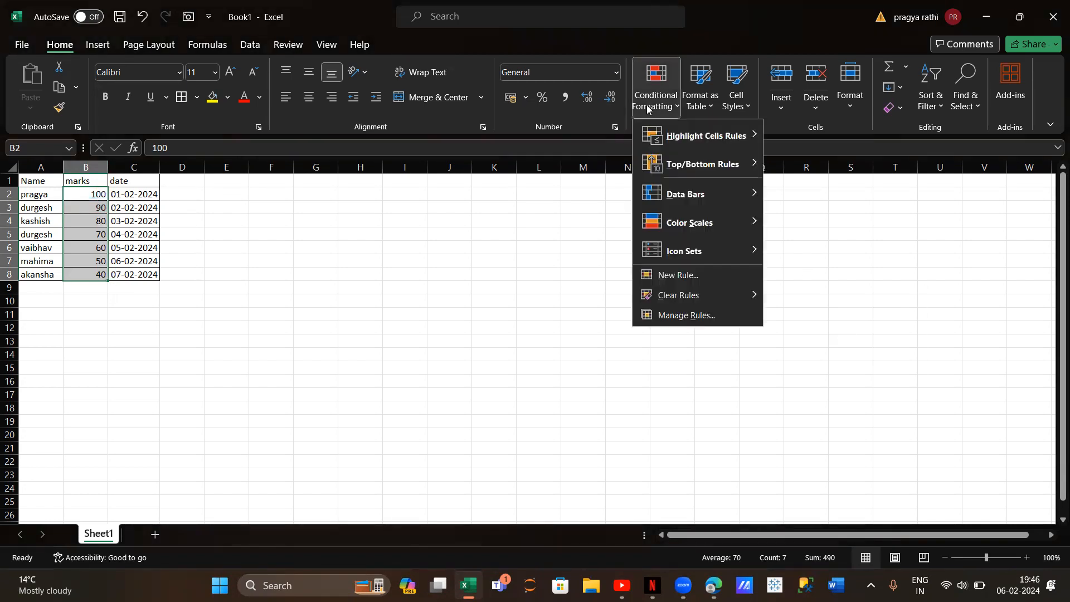
{"action": "mouse_move", "coordinate": [702, 164]}
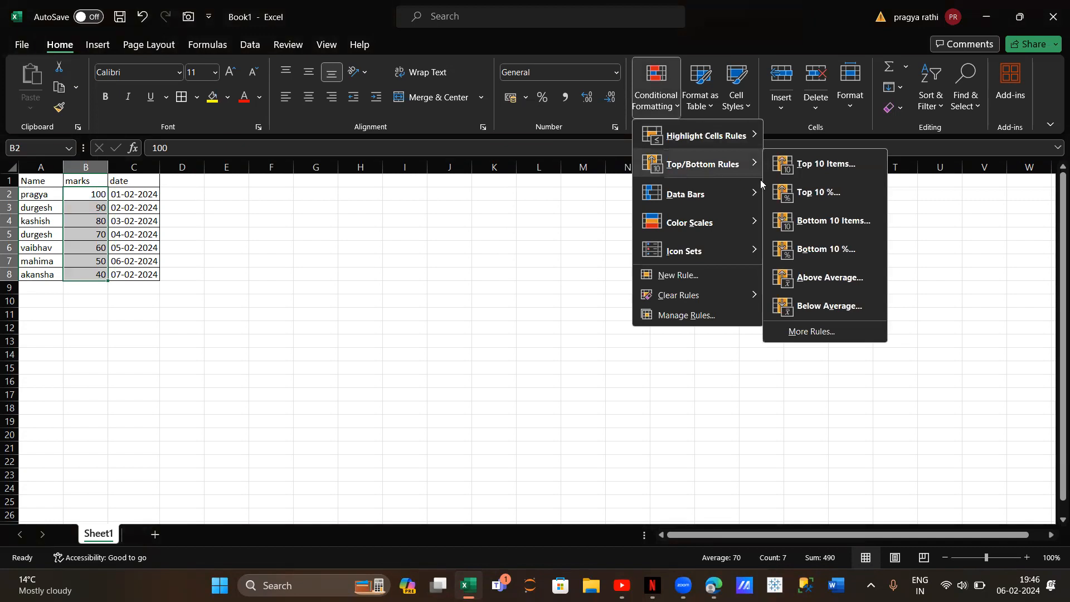
{"action": "left_click", "coordinate": [845, 225]}
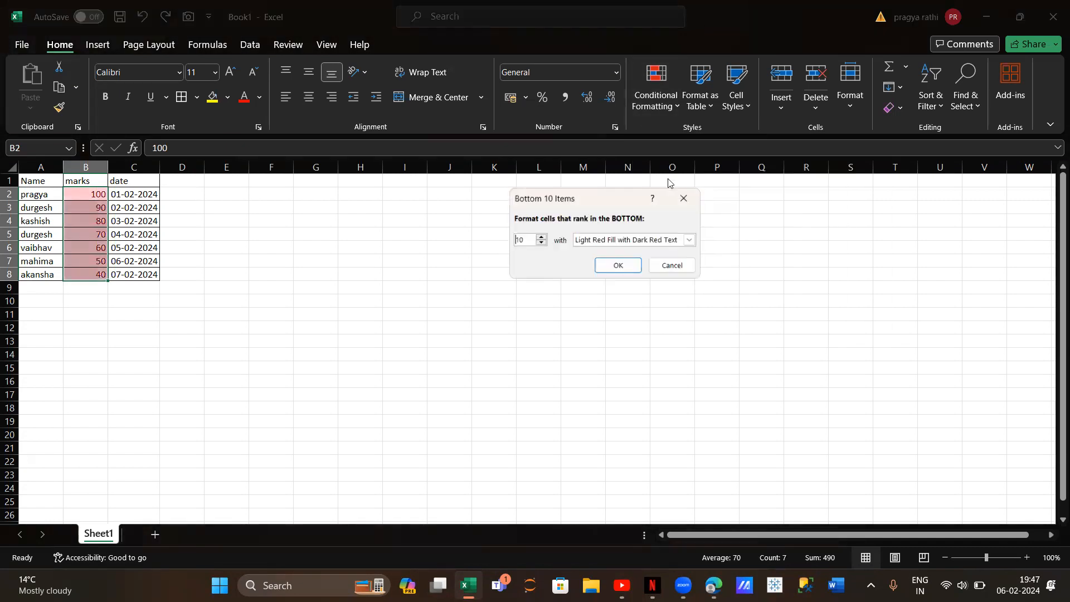
{"action": "left_click", "coordinate": [540, 243]}
{"action": "left_click", "coordinate": [540, 243]}
{"action": "left_click", "coordinate": [540, 243]}
{"action": "left_click", "coordinate": [541, 243]}
{"action": "left_click", "coordinate": [540, 243]}
{"action": "left_click", "coordinate": [540, 244]}
{"action": "left_click", "coordinate": [540, 238]}
{"action": "left_click", "coordinate": [540, 238]}
{"action": "left_click", "coordinate": [540, 238]}
{"action": "left_click", "coordinate": [540, 238]}
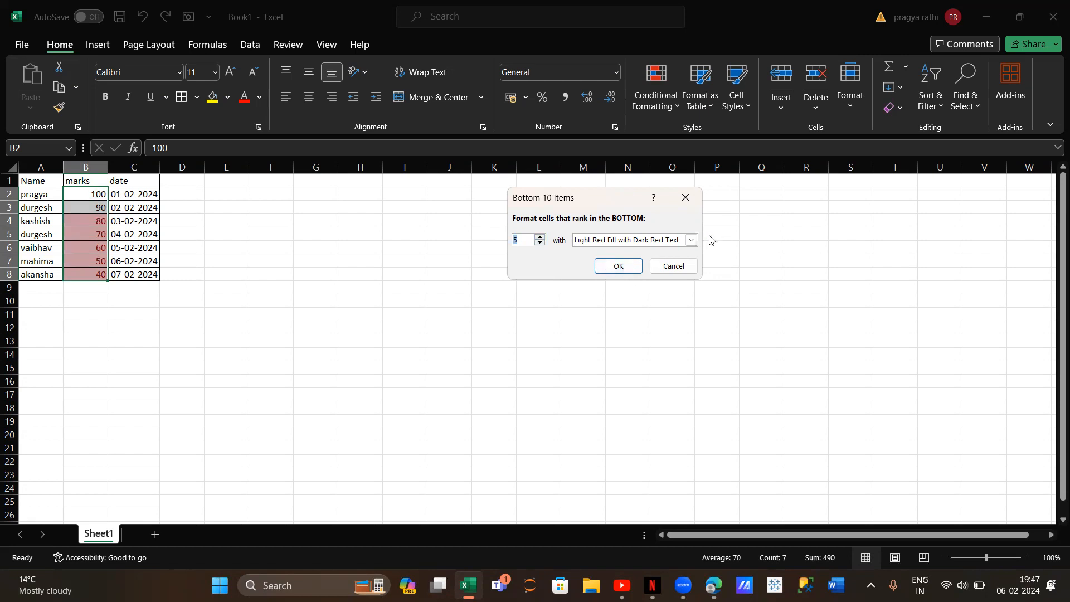
{"action": "left_click", "coordinate": [691, 240]}
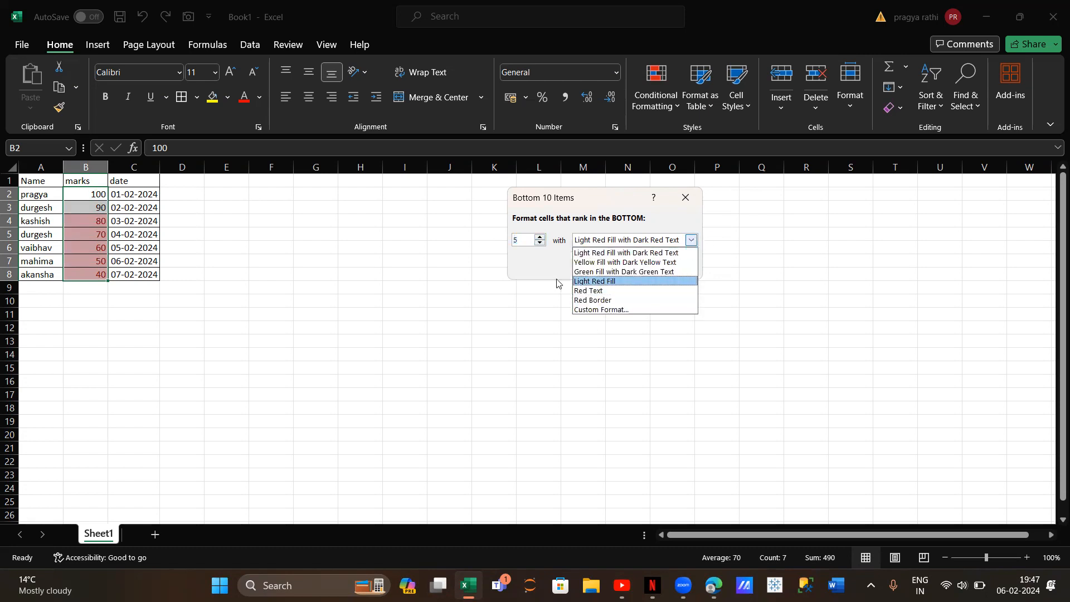
{"action": "left_click", "coordinate": [542, 270]}
{"action": "left_click", "coordinate": [619, 267]}
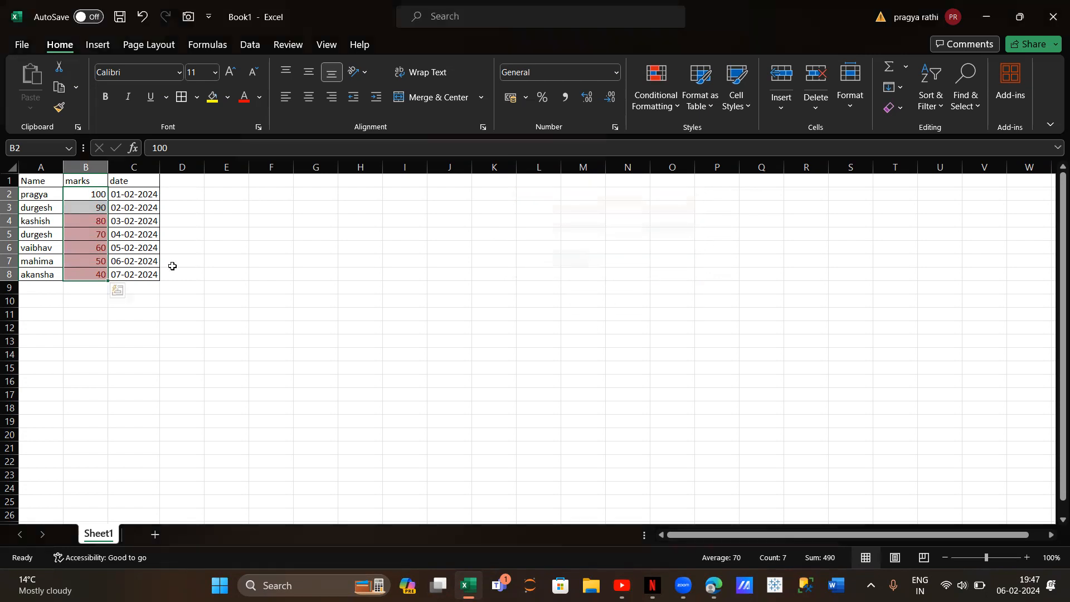
Clear the bottom-items highlighting by removing conditional formatting rules from the selected cells B2:B8
{"action": "left_click", "coordinate": [654, 101]}
{"action": "mouse_move", "coordinate": [698, 294]}
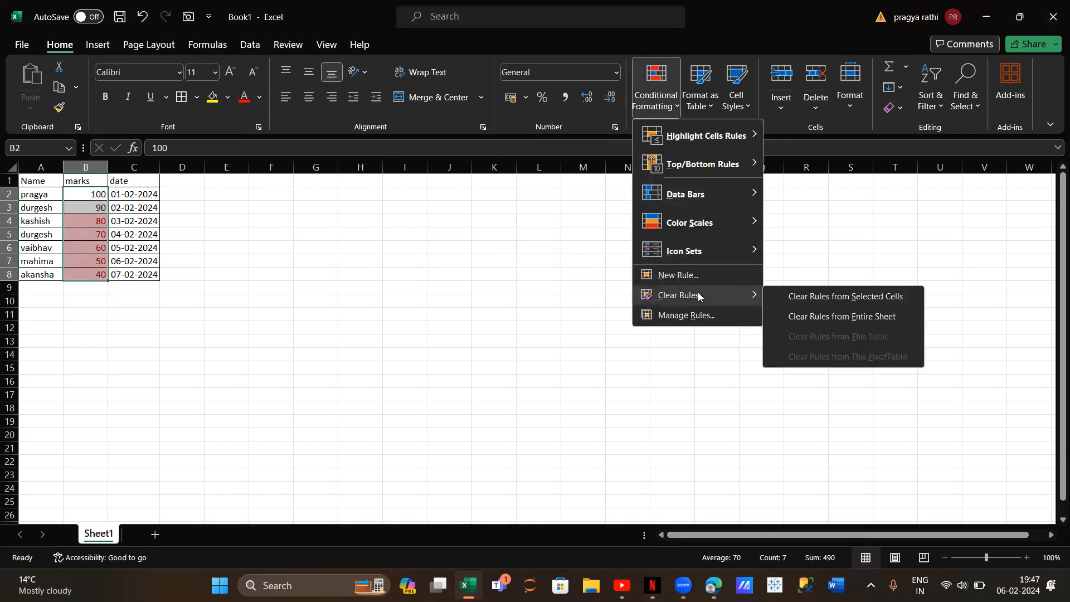
{"action": "left_click", "coordinate": [798, 299]}
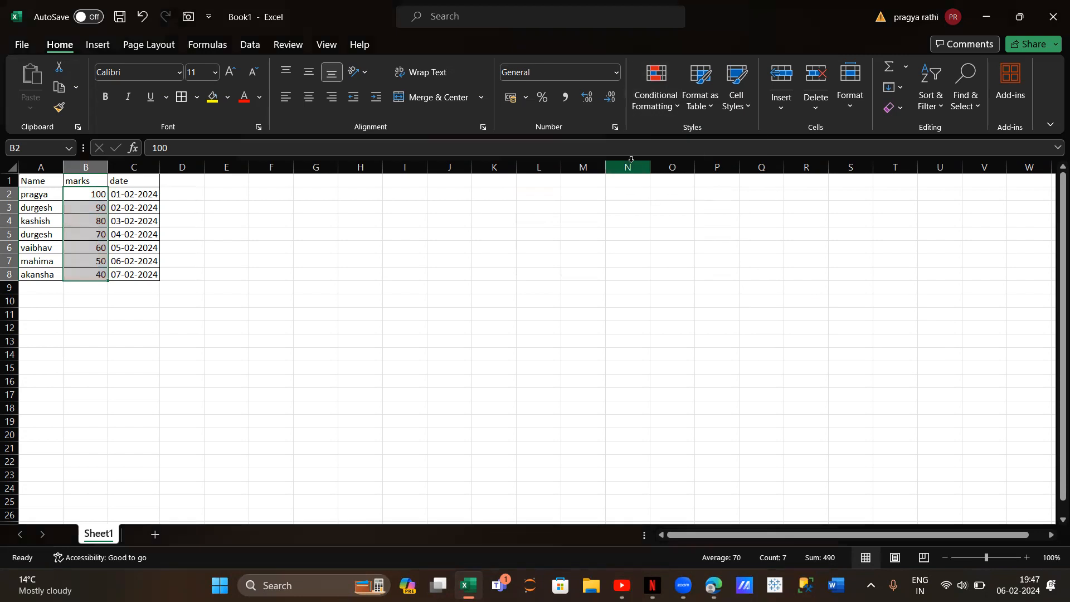
Apply an Above Average rule to the marks in B2:B8 with a custom light green fill
{"action": "left_click", "coordinate": [656, 90]}
{"action": "mouse_move", "coordinate": [706, 172]}
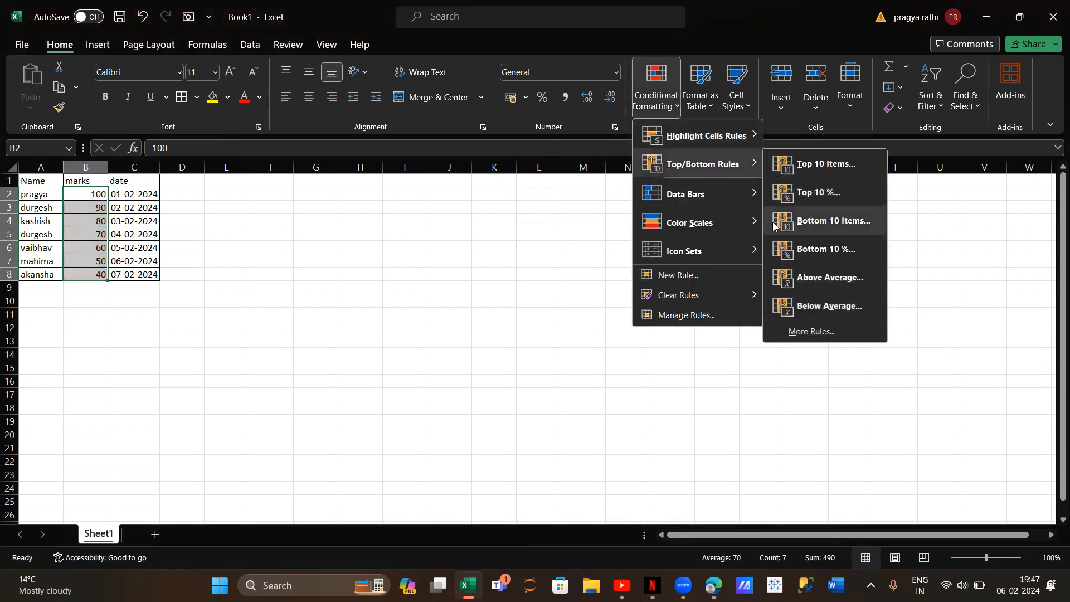
{"action": "left_click", "coordinate": [809, 277]}
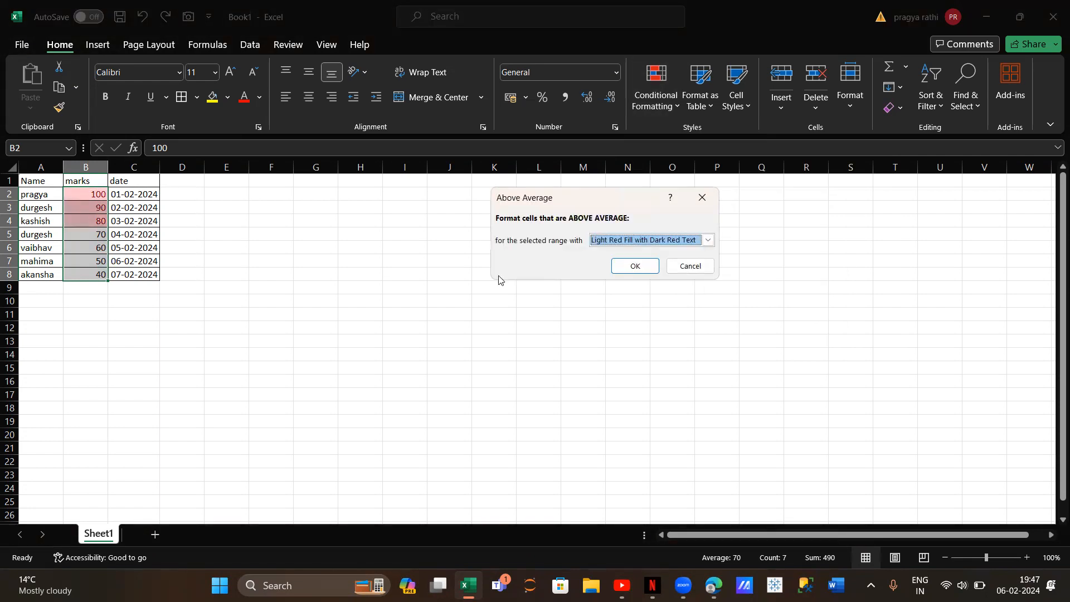
{"action": "left_click", "coordinate": [707, 244]}
{"action": "left_click", "coordinate": [639, 310]}
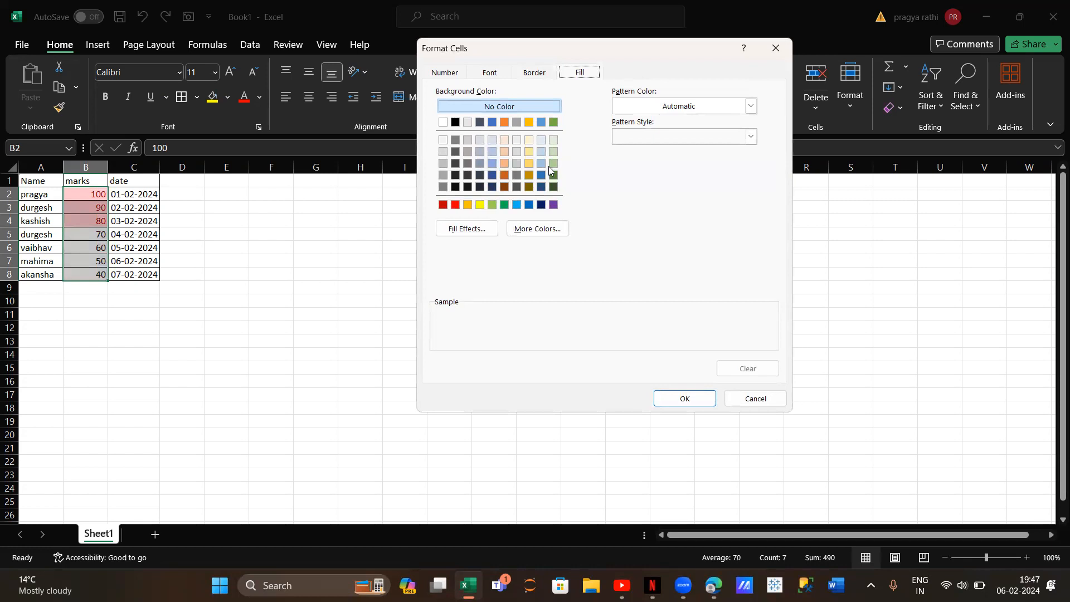
{"action": "left_click", "coordinate": [553, 163]}
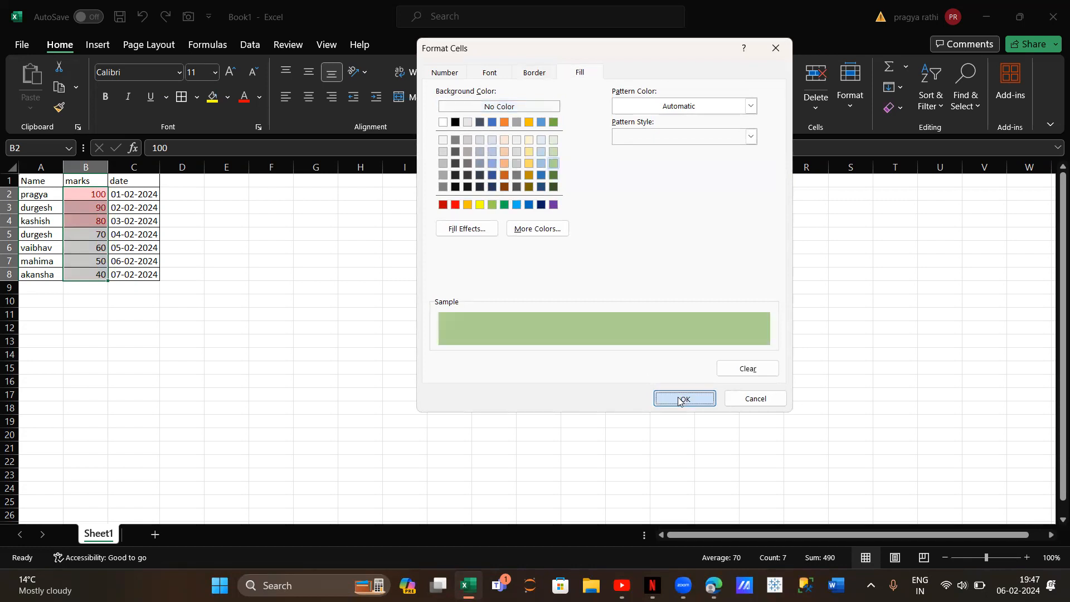
{"action": "left_click", "coordinate": [679, 399]}
{"action": "left_click", "coordinate": [635, 268]}
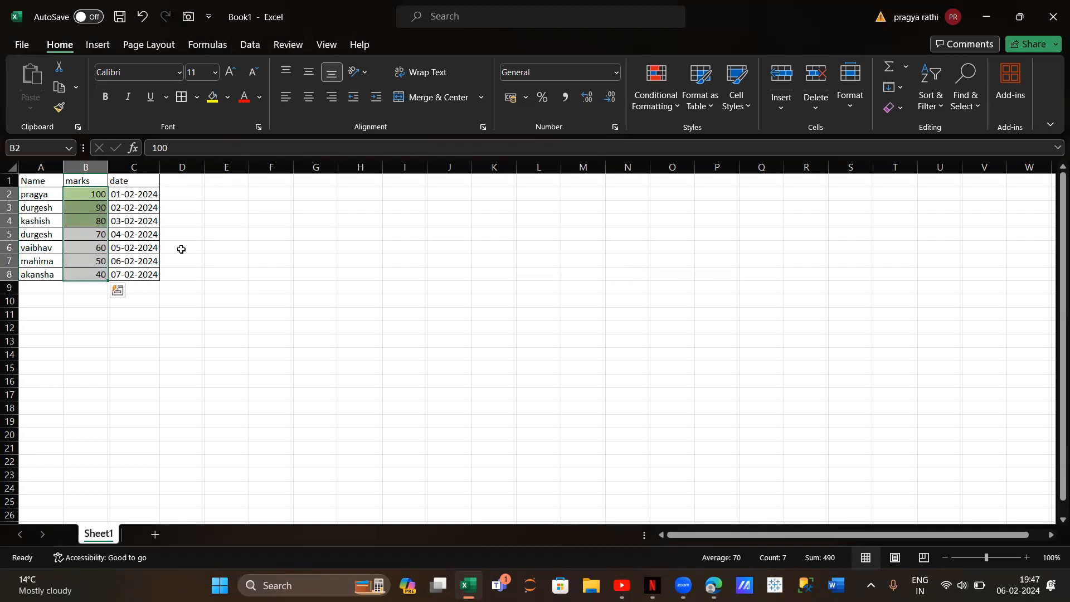
Apply a Below Average rule to the marks in B2:B8 with Light Red Fill with Dark Red Text
{"action": "left_click", "coordinate": [653, 106]}
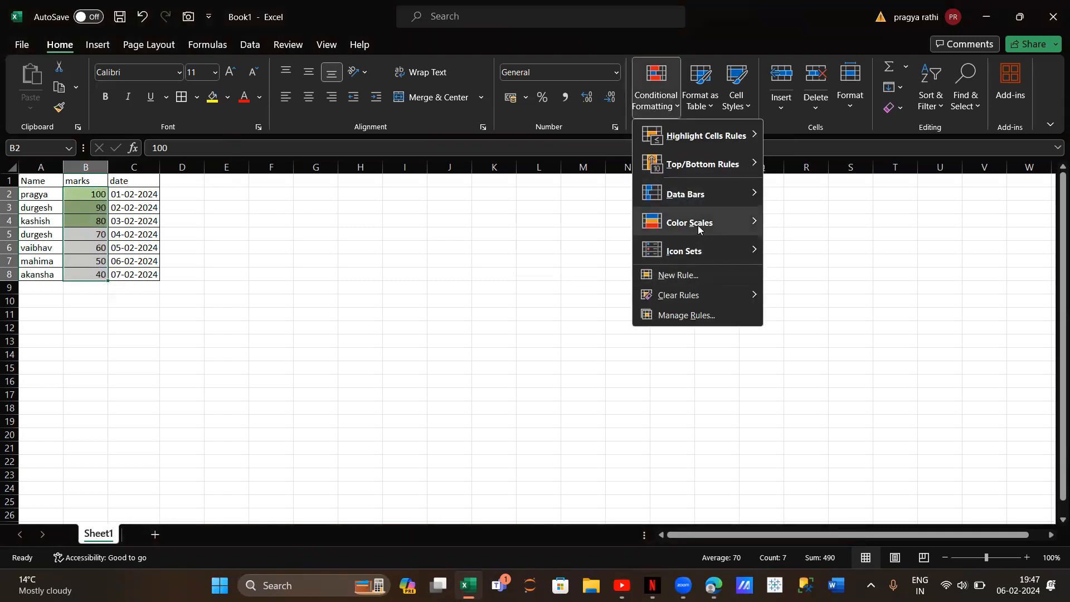
{"action": "mouse_move", "coordinate": [688, 174]}
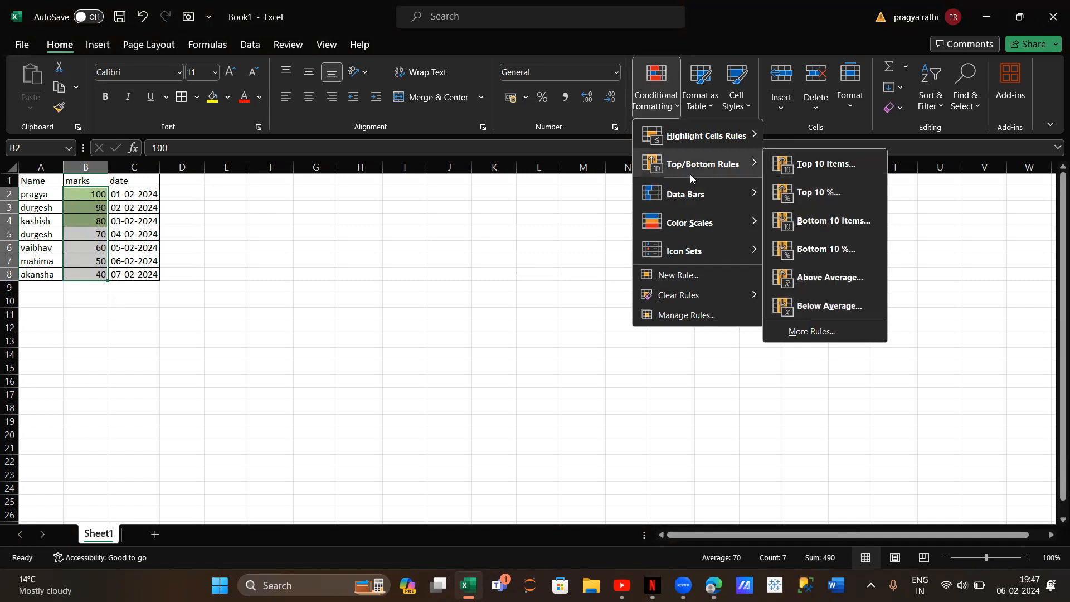
{"action": "left_click", "coordinate": [842, 301]}
{"action": "left_click", "coordinate": [707, 240]}
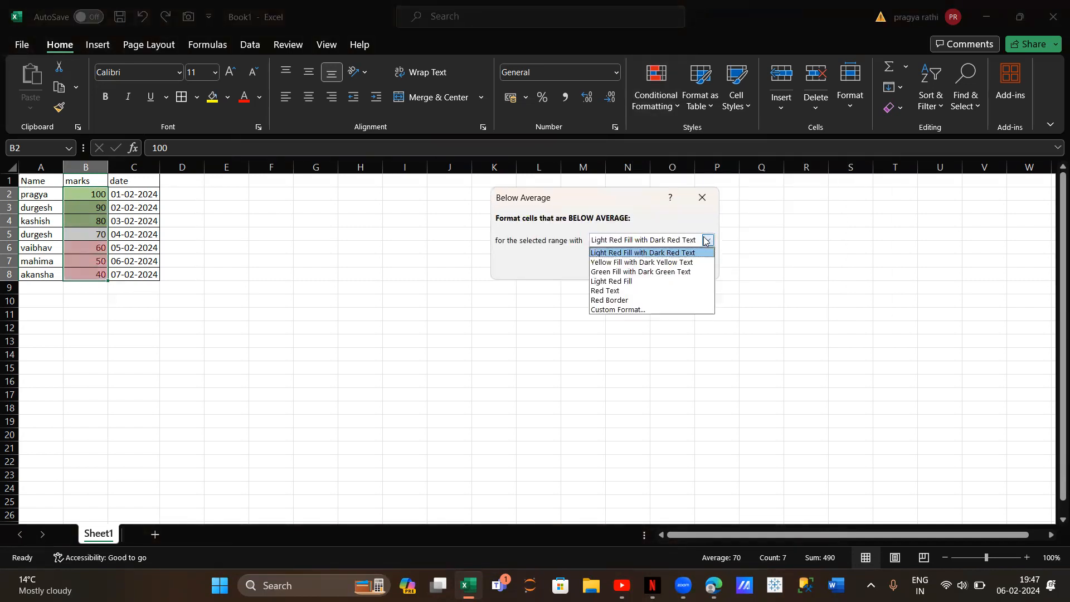
{"action": "left_click", "coordinate": [645, 253]}
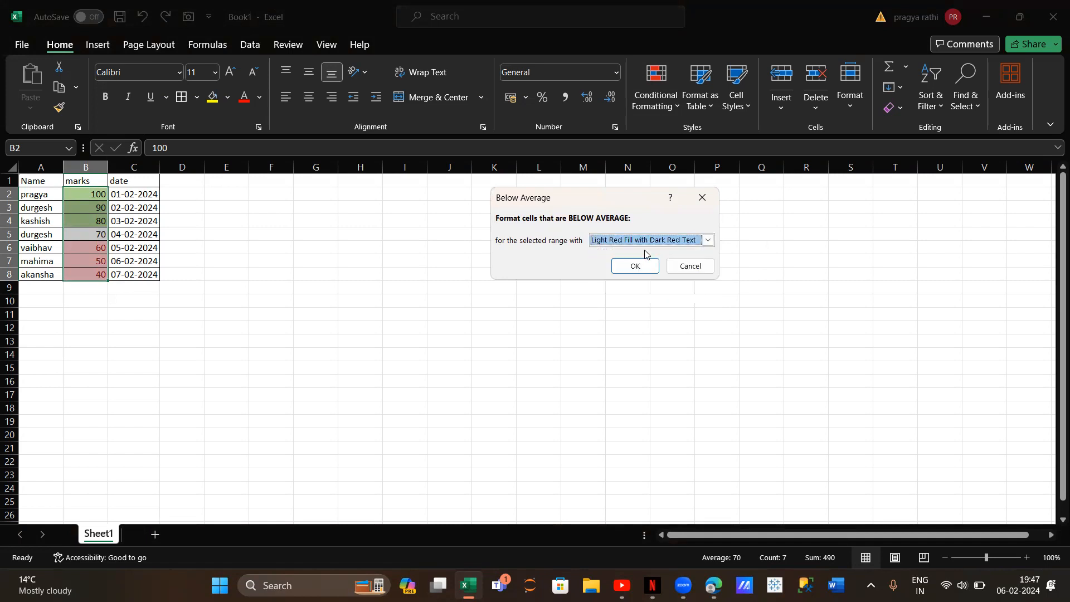
{"action": "left_click", "coordinate": [635, 266]}
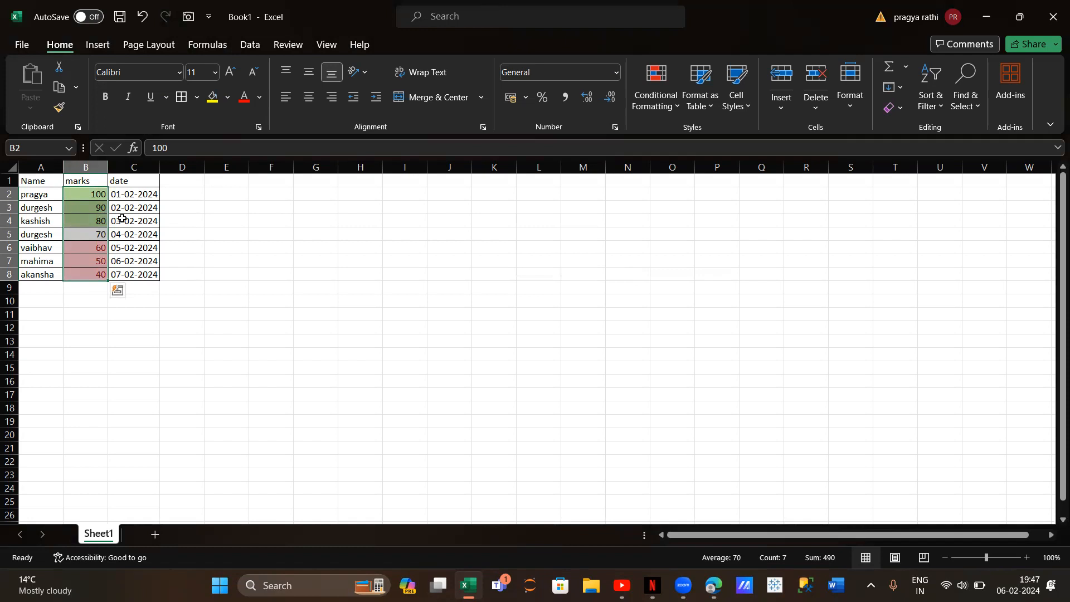
Clear the above- and below-average highlighting by removing conditional formatting rules from the entire sheet
{"action": "left_click", "coordinate": [648, 97]}
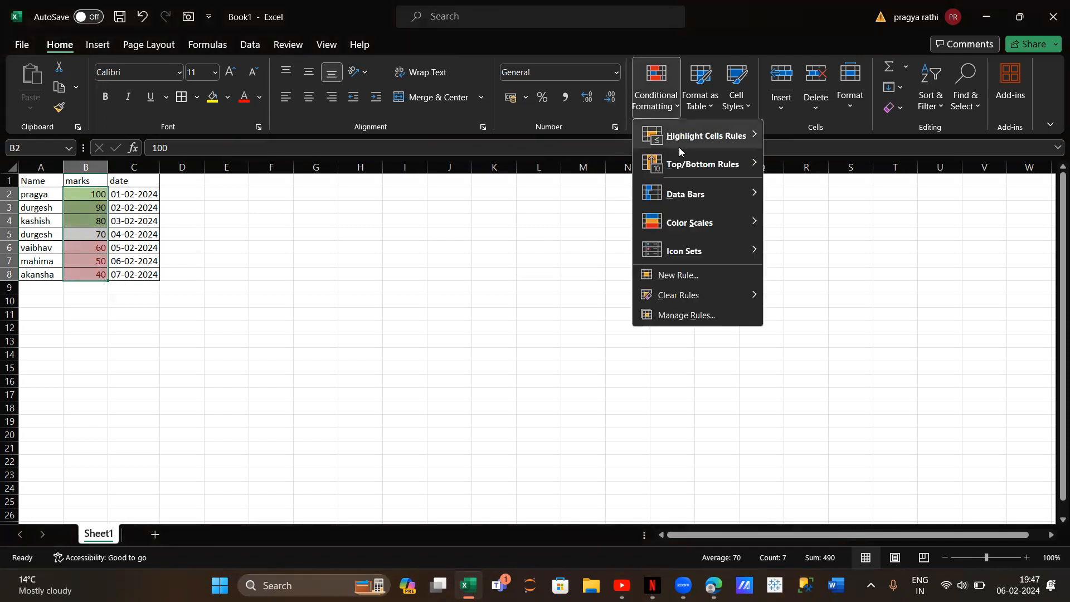
{"action": "mouse_move", "coordinate": [695, 298]}
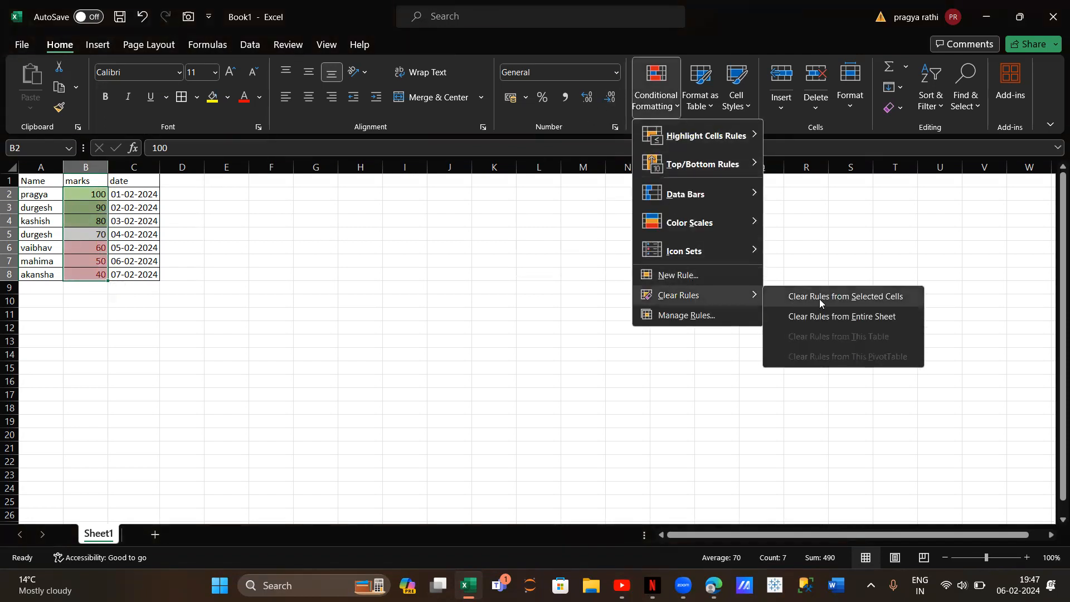
{"action": "left_click", "coordinate": [825, 316]}
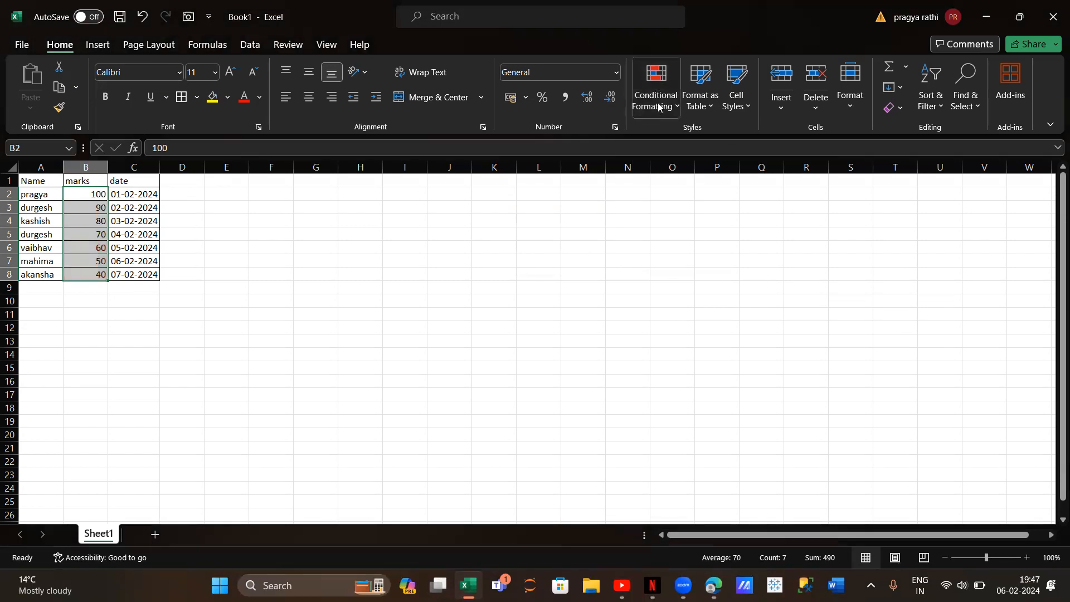
Apply blue gradient-fill data bars to the marks in B2:B8
{"action": "left_click", "coordinate": [658, 103]}
{"action": "mouse_move", "coordinate": [673, 197]}
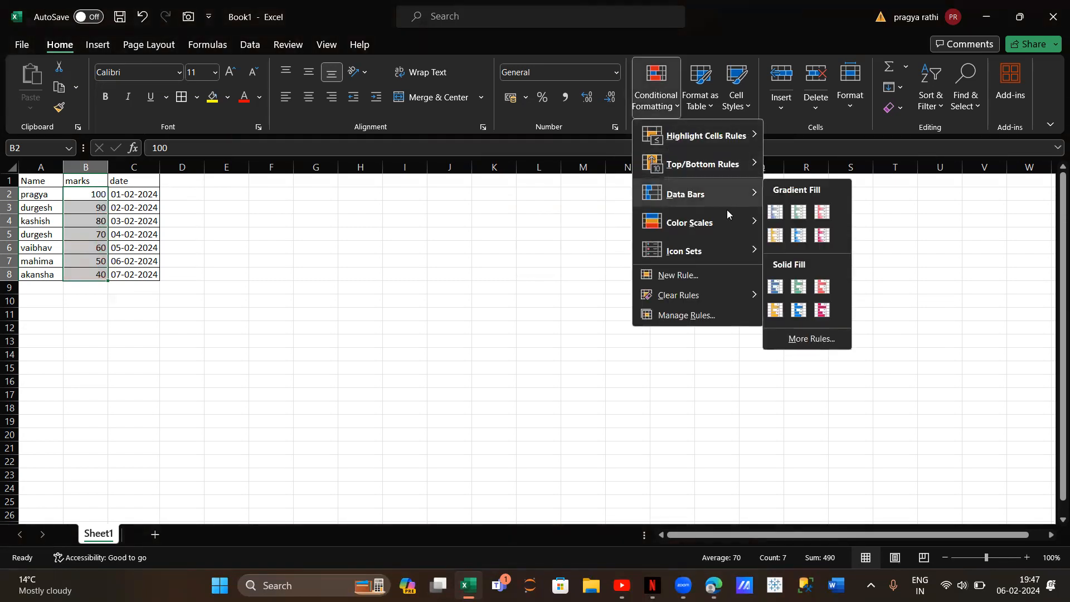
{"action": "left_click", "coordinate": [775, 212]}
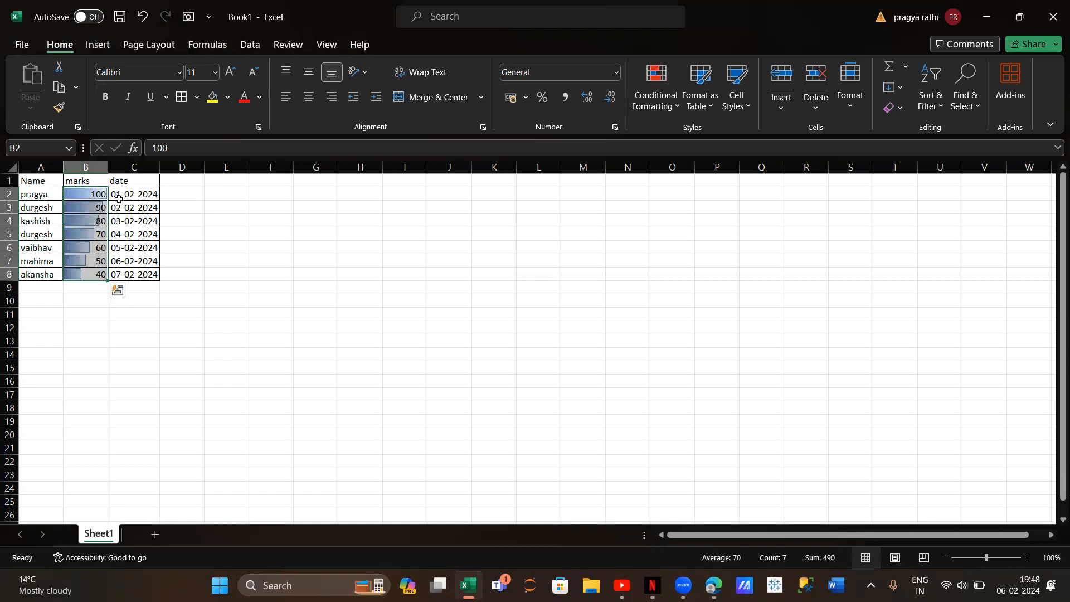
Change the mark in cell B5 to 40
{"action": "left_click", "coordinate": [83, 237]}
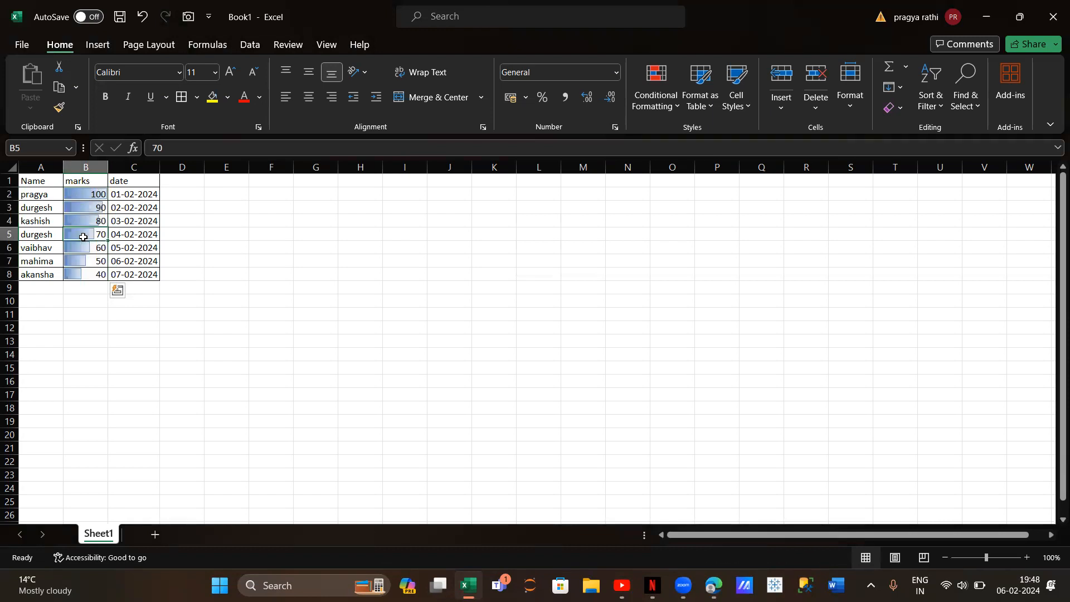
{"action": "left_click", "coordinate": [170, 151]}
{"action": "key", "text": "BackSpace"}
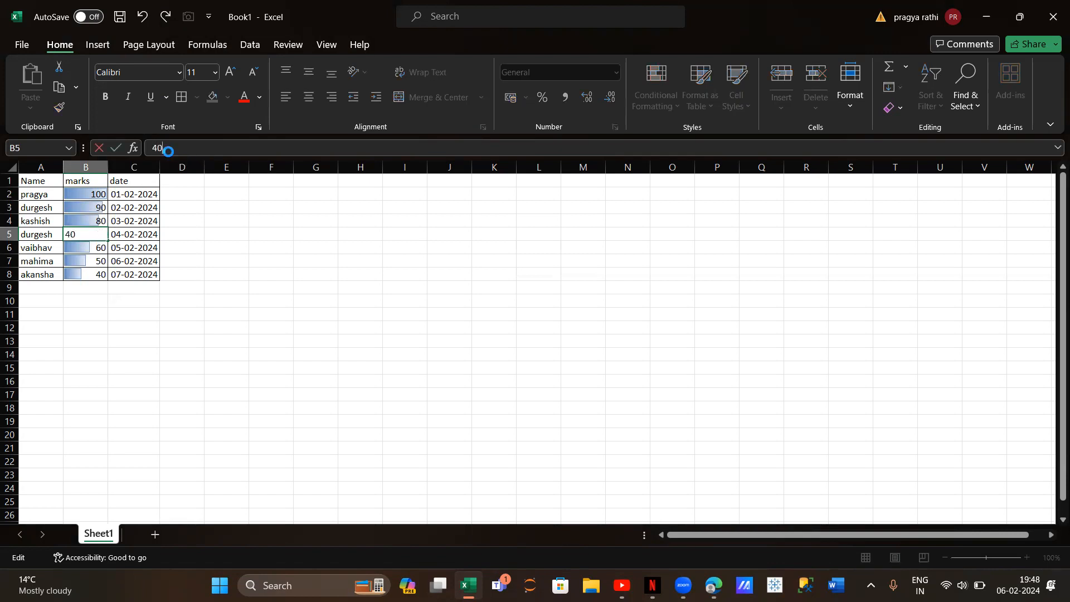
{"action": "key", "text": "Return"}
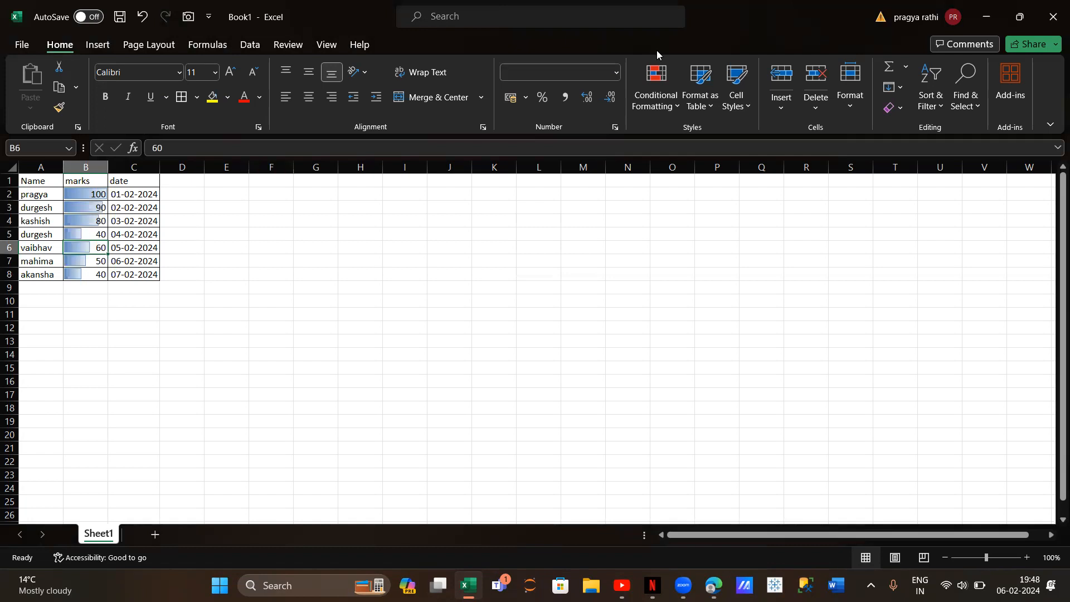
{"action": "left_click", "coordinate": [659, 117]}
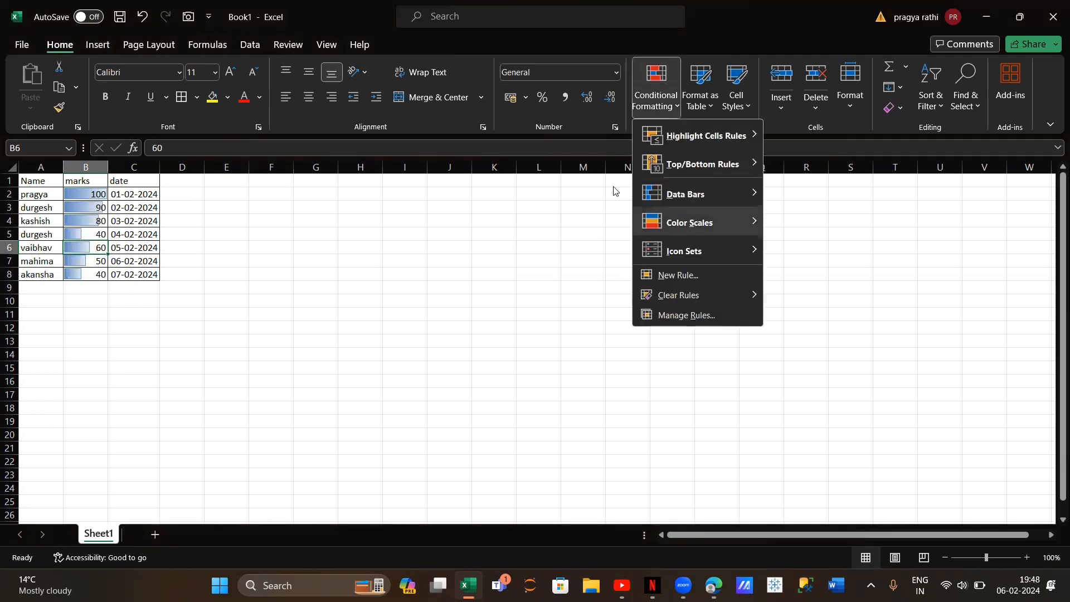
{"action": "left_click", "coordinate": [85, 194]}
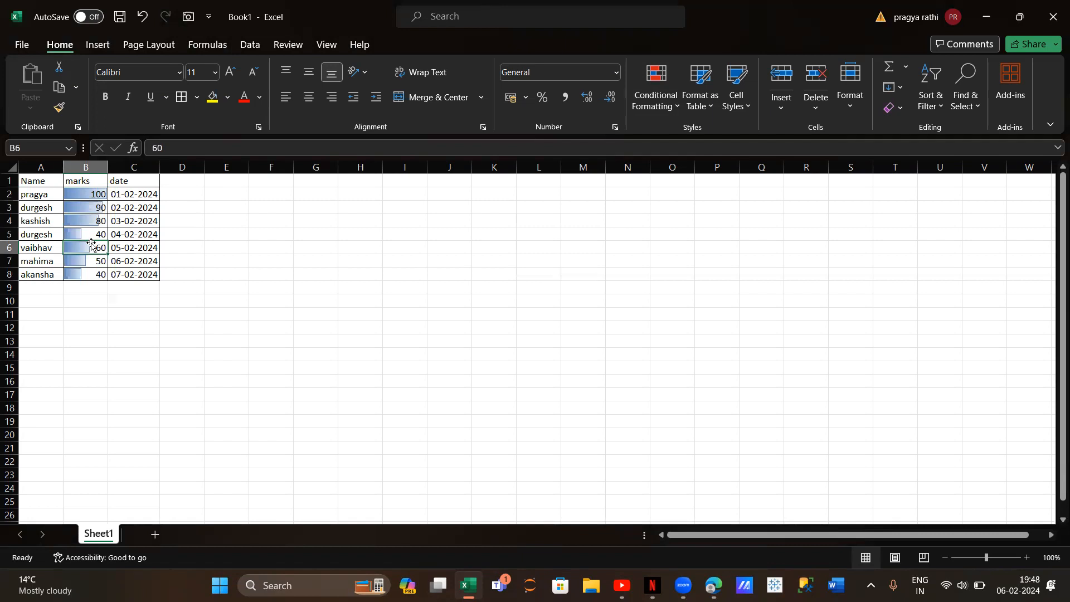
{"action": "double_click", "coordinate": [87, 194]}
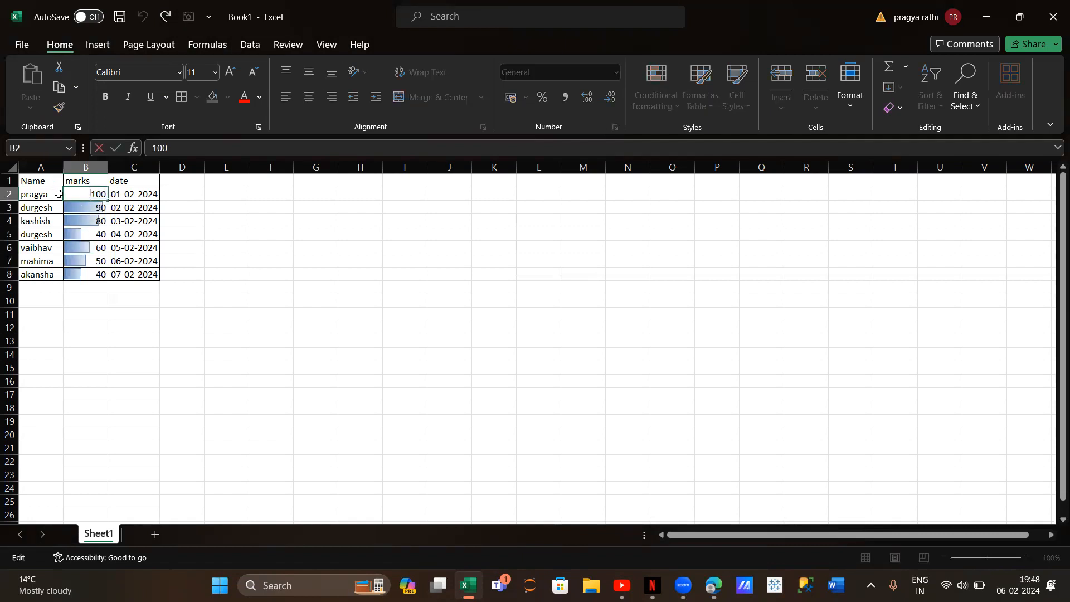
{"action": "left_click", "coordinate": [114, 208]}
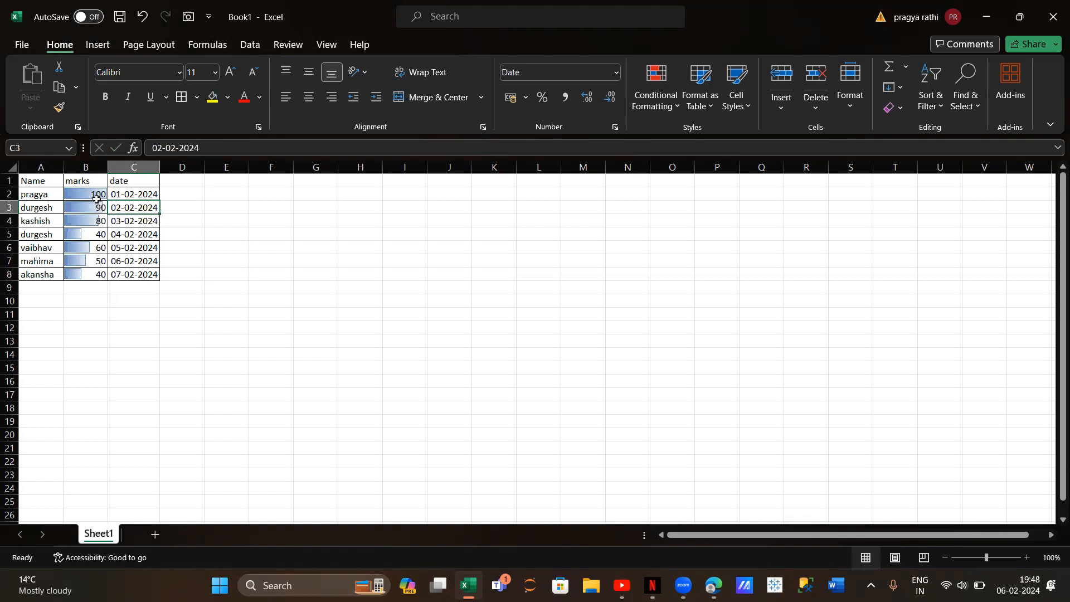
Select the marks in B2:B8 and change their data bars to the red solid fill
{"action": "left_click_drag", "start_coordinate": [95, 198], "coordinate": [95, 274]}
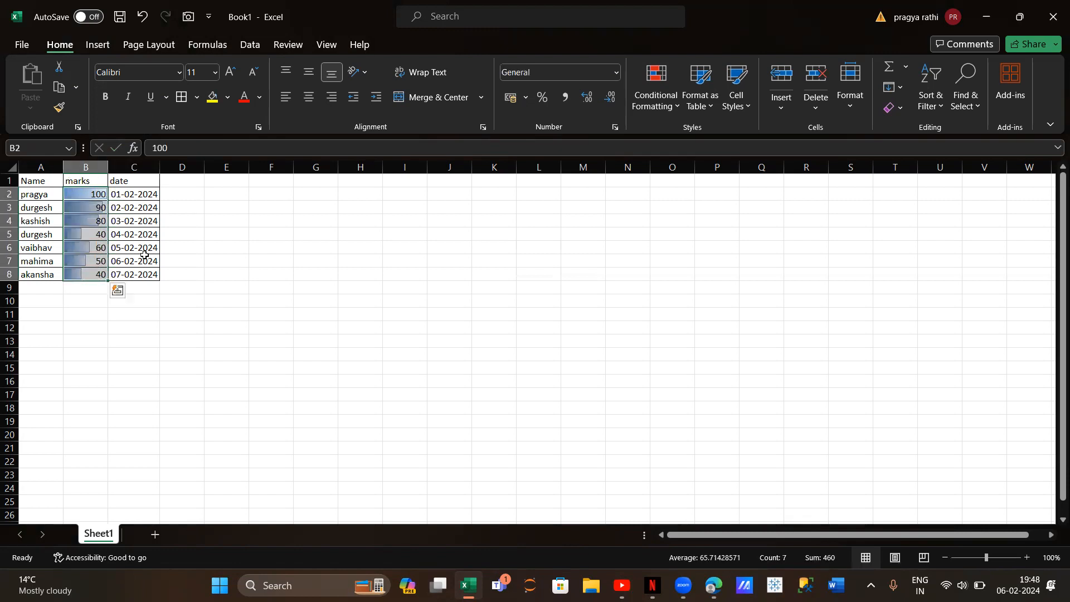
{"action": "left_click", "coordinate": [656, 97]}
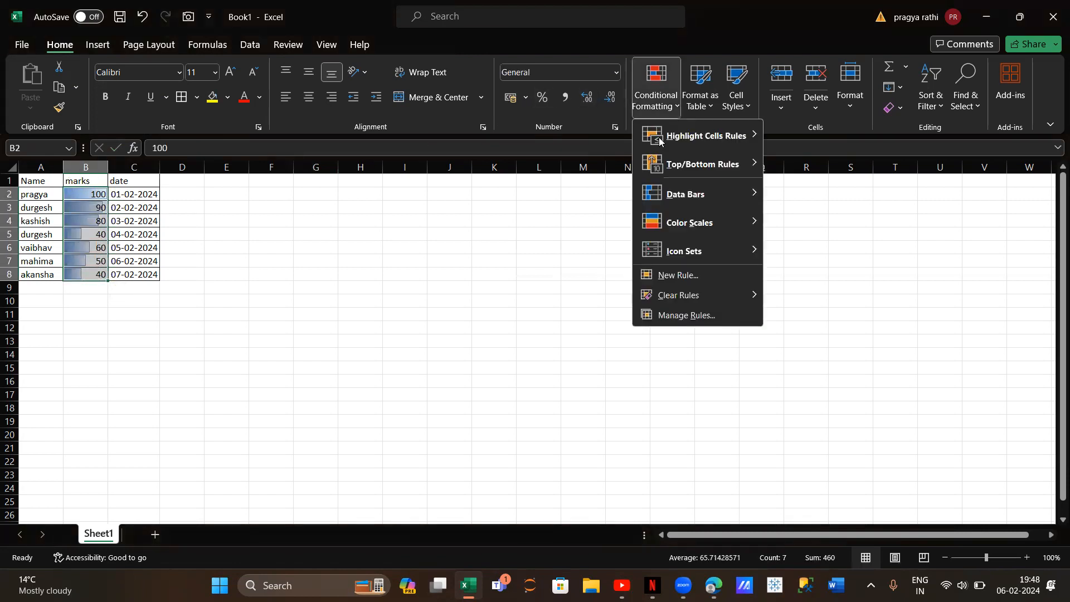
{"action": "mouse_move", "coordinate": [682, 195]}
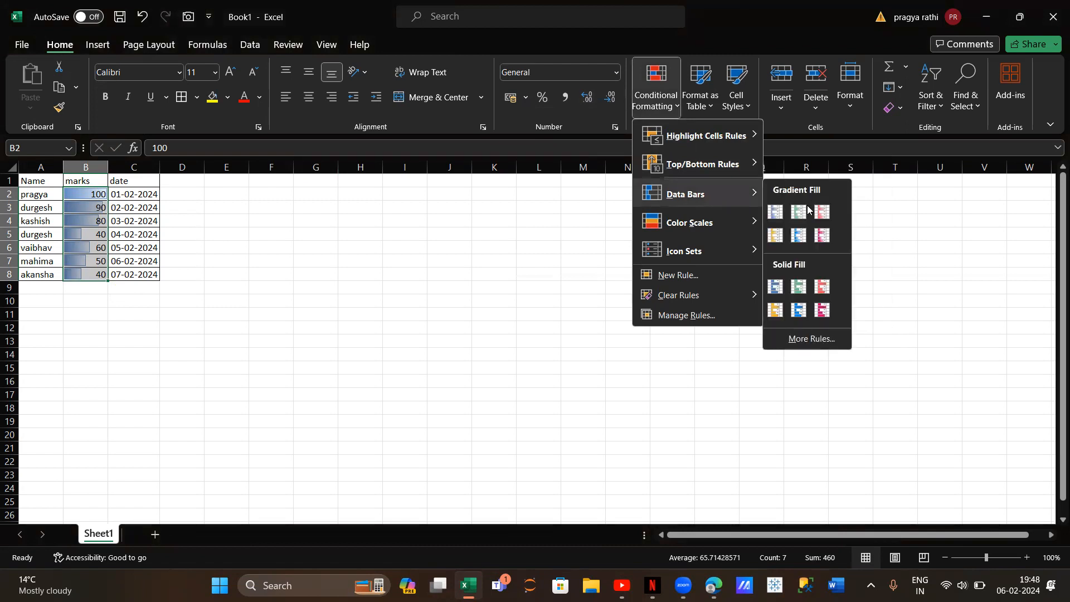
{"action": "left_click", "coordinate": [822, 287]}
Remove the data bars by clearing conditional formatting rules from the selected marks in B2:B8
{"action": "left_click", "coordinate": [658, 106]}
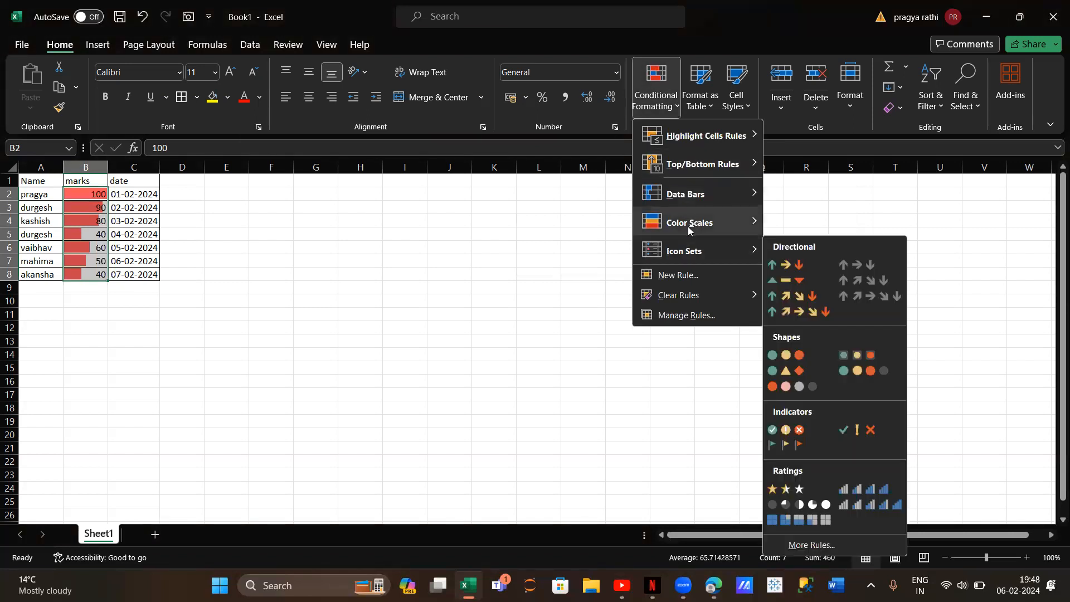
{"action": "mouse_move", "coordinate": [688, 231]}
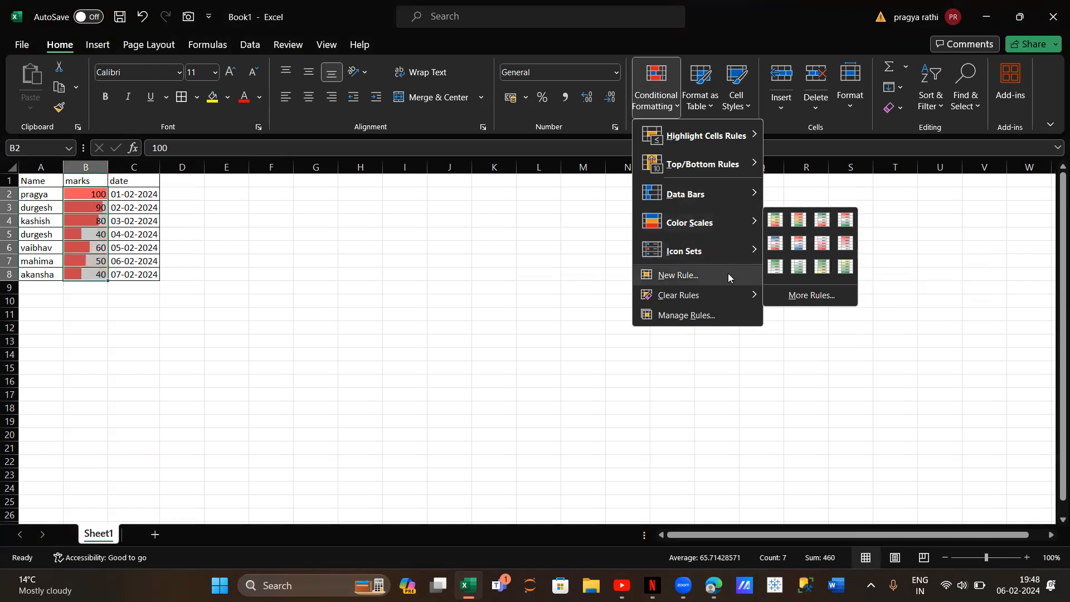
{"action": "mouse_move", "coordinate": [737, 296]}
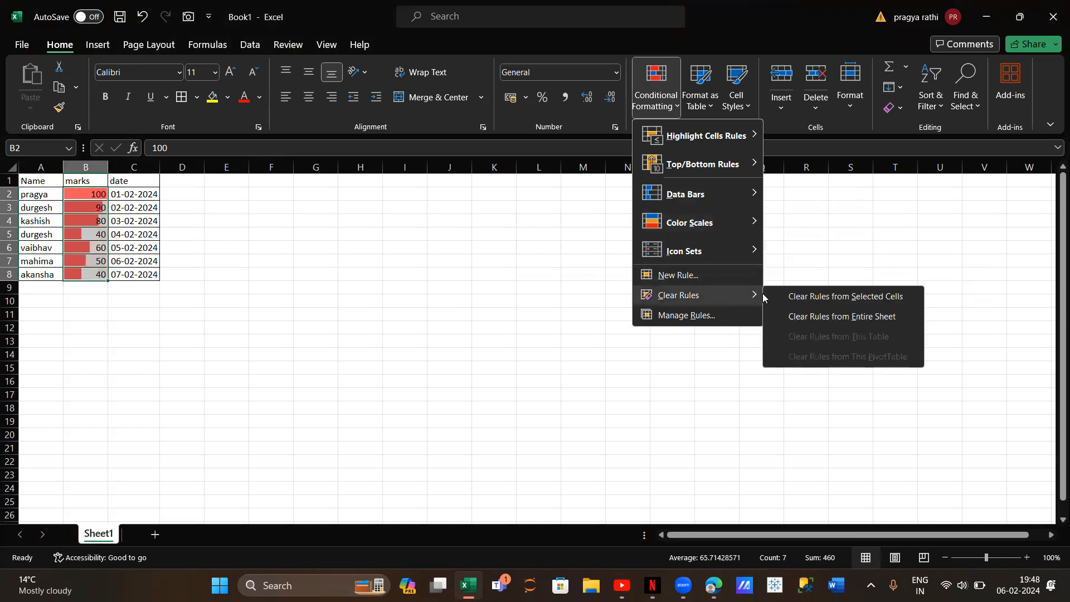
{"action": "left_click", "coordinate": [812, 299]}
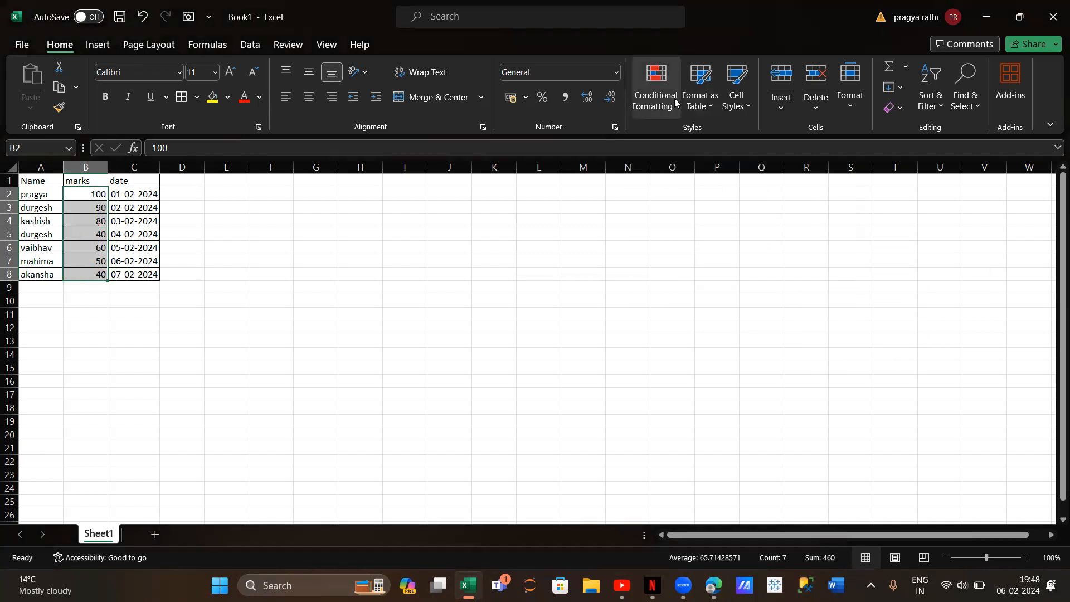
Preview the Green - Yellow - Red color scale on the marks, then apply the directional icon set with three coloured arrows
{"action": "left_click", "coordinate": [675, 98]}
{"action": "mouse_move", "coordinate": [735, 227]}
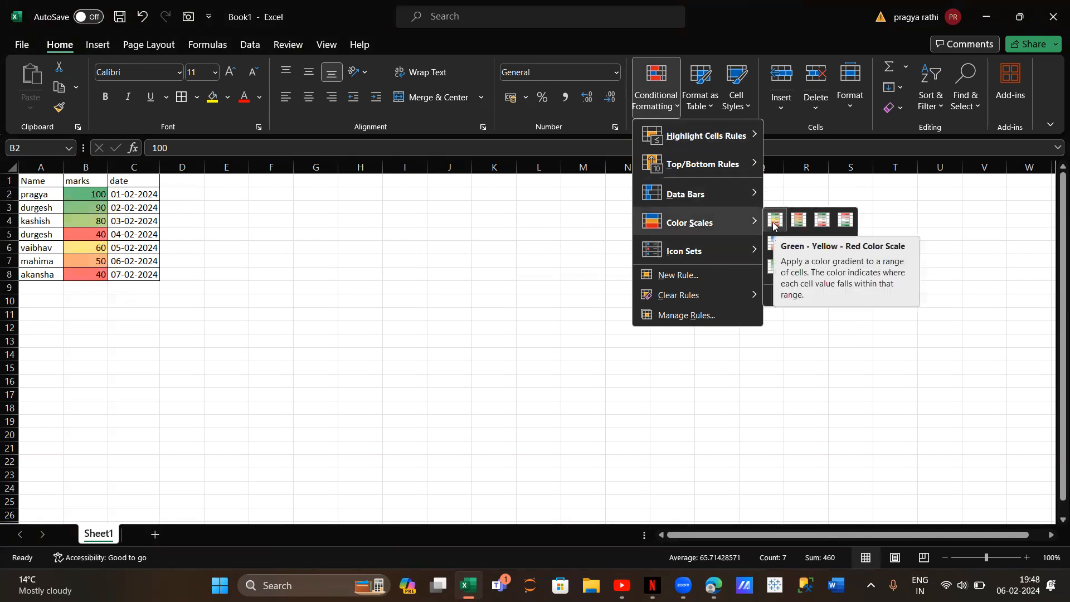
{"action": "mouse_move", "coordinate": [697, 254]}
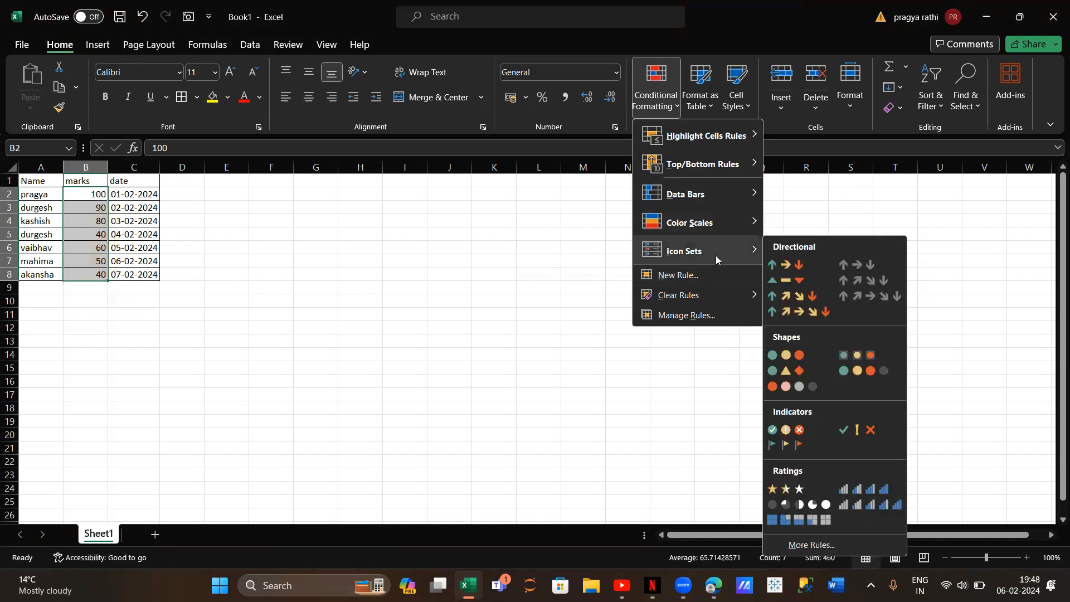
{"action": "left_click", "coordinate": [781, 264]}
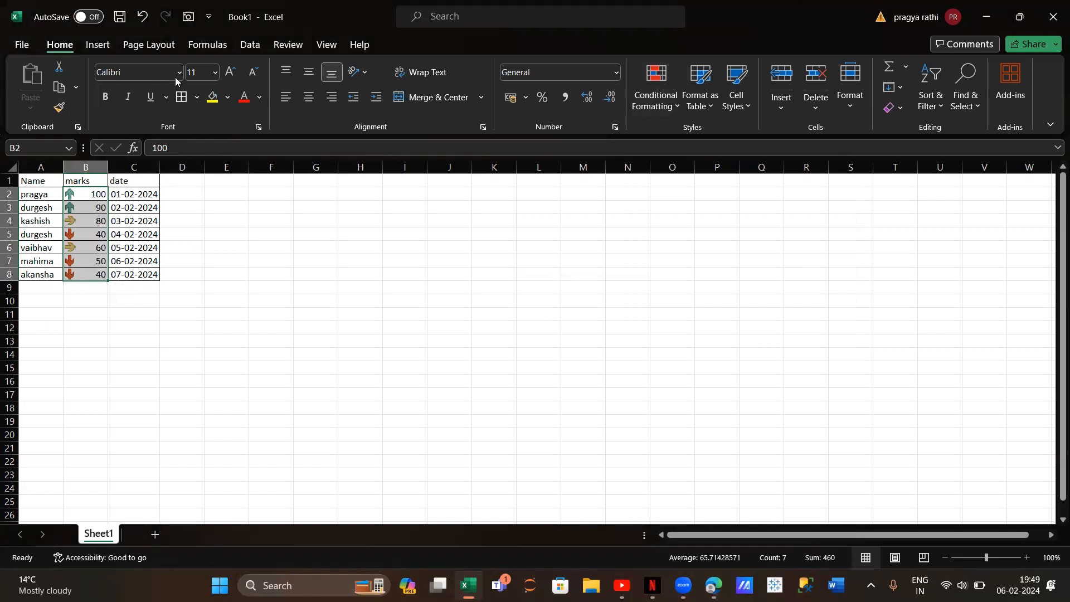
Sort the expanded table by the marks column on Conditional Formatting Icon, placing the yellow sideways arrow on top
{"action": "left_click", "coordinate": [255, 45]}
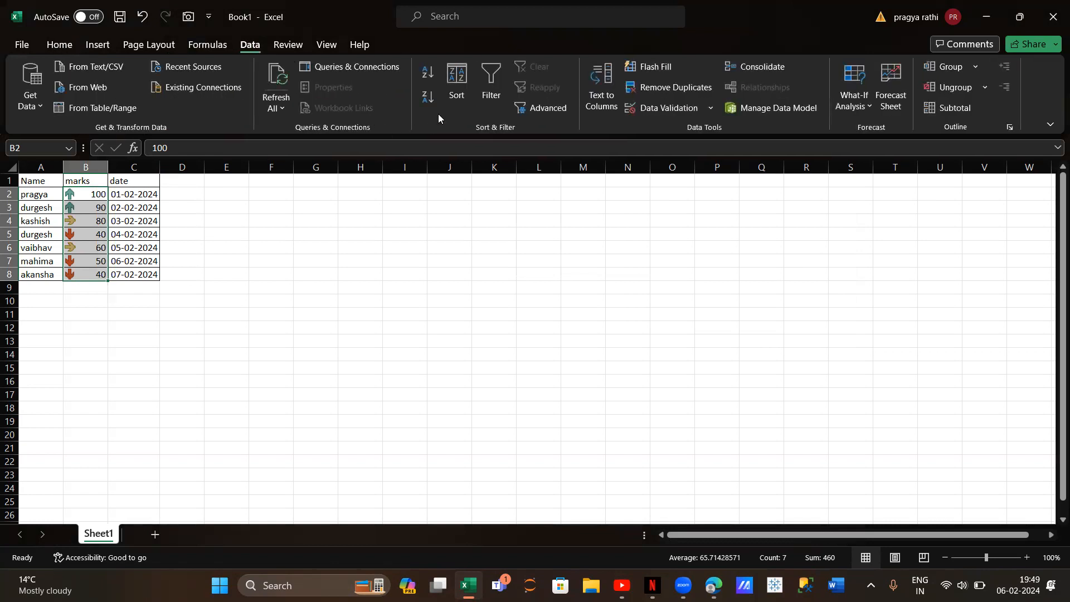
{"action": "left_click", "coordinate": [452, 85]}
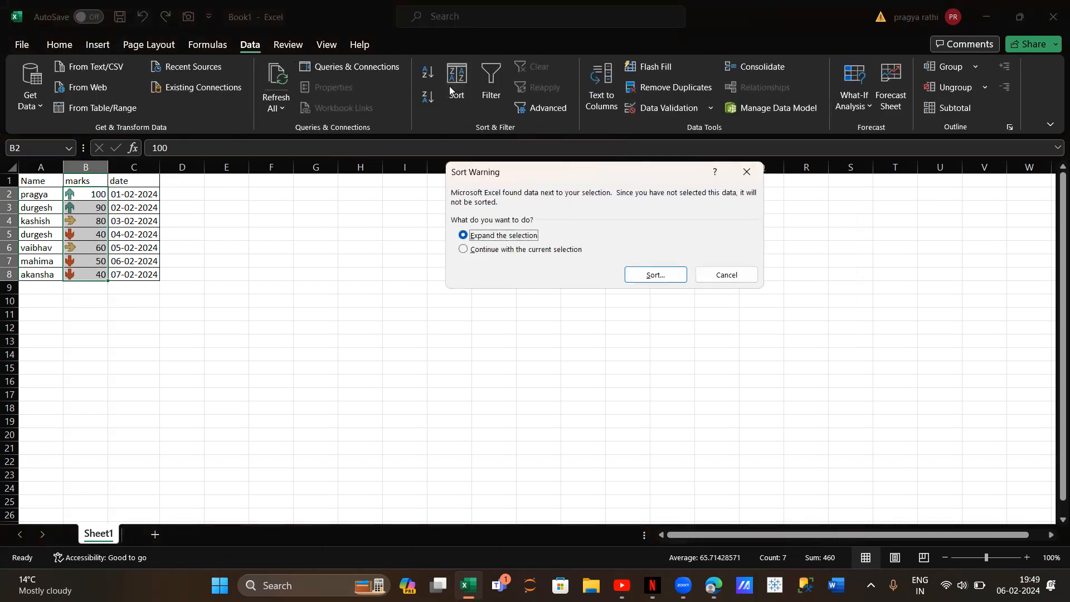
{"action": "left_click", "coordinate": [653, 277]}
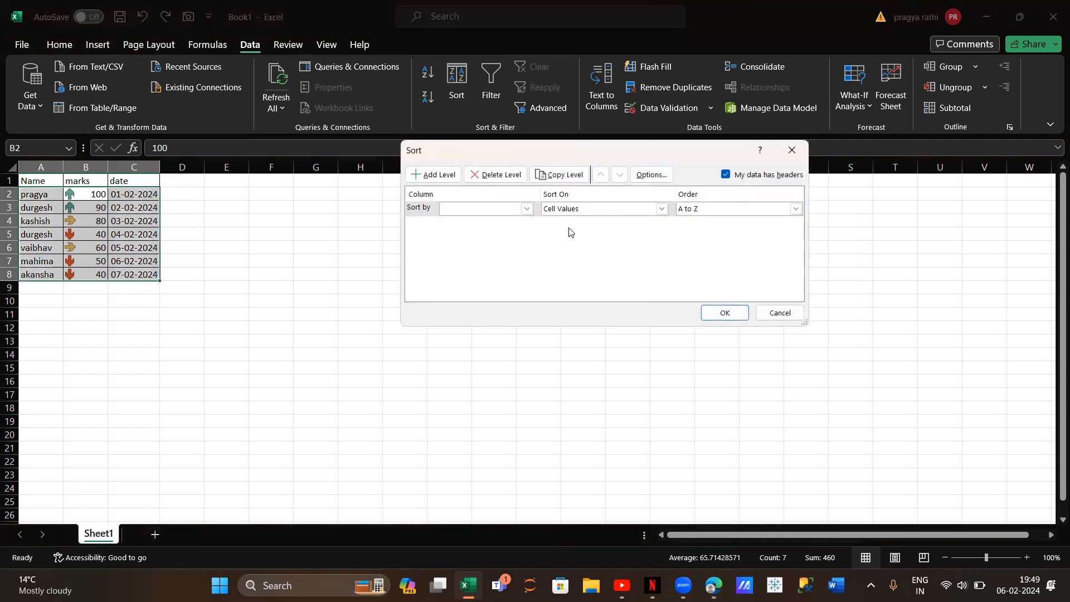
{"action": "left_click", "coordinate": [527, 208]}
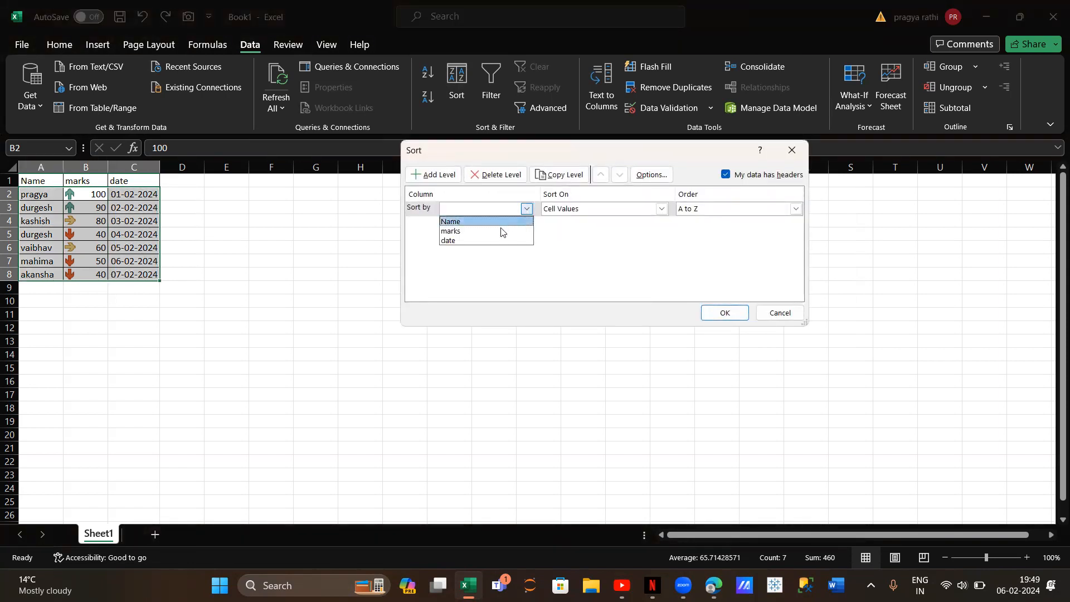
{"action": "left_click", "coordinate": [471, 230]}
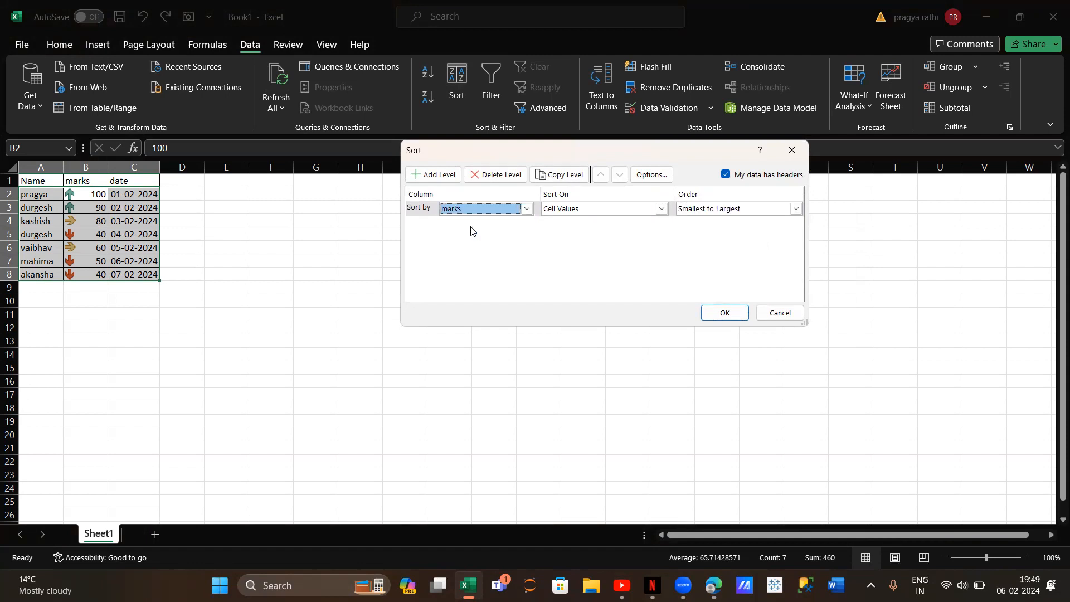
{"action": "left_click", "coordinate": [661, 209]}
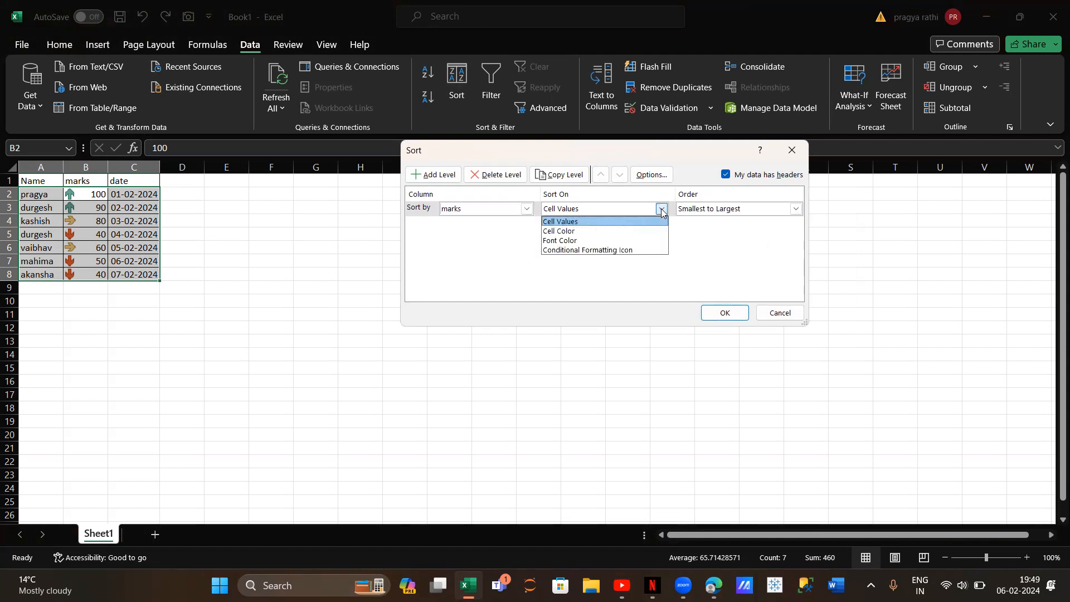
{"action": "left_click", "coordinate": [609, 250]}
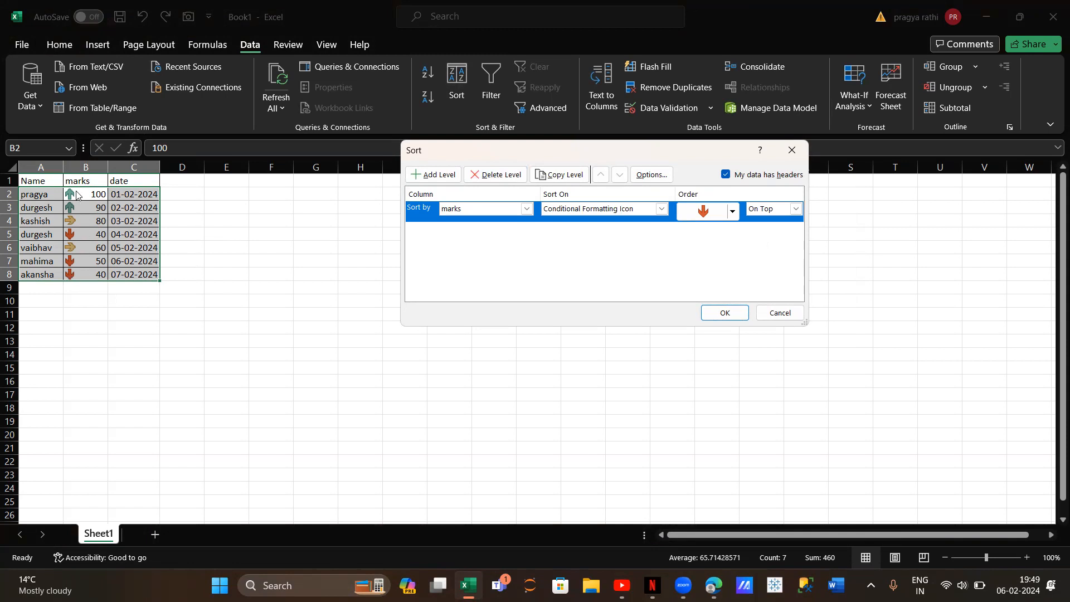
{"action": "left_click", "coordinate": [734, 209]}
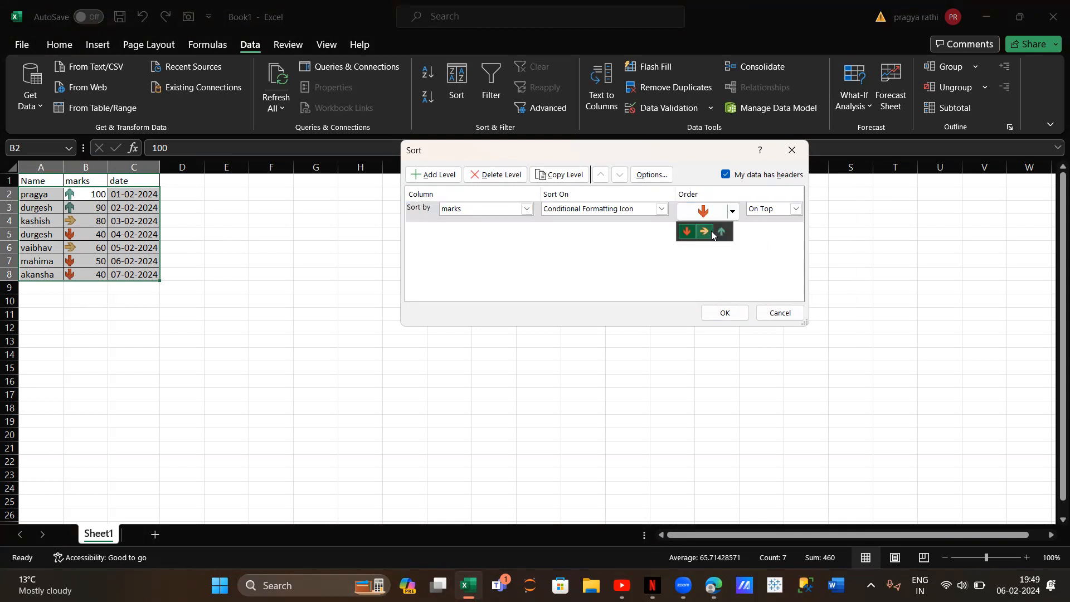
{"action": "left_click", "coordinate": [712, 233]}
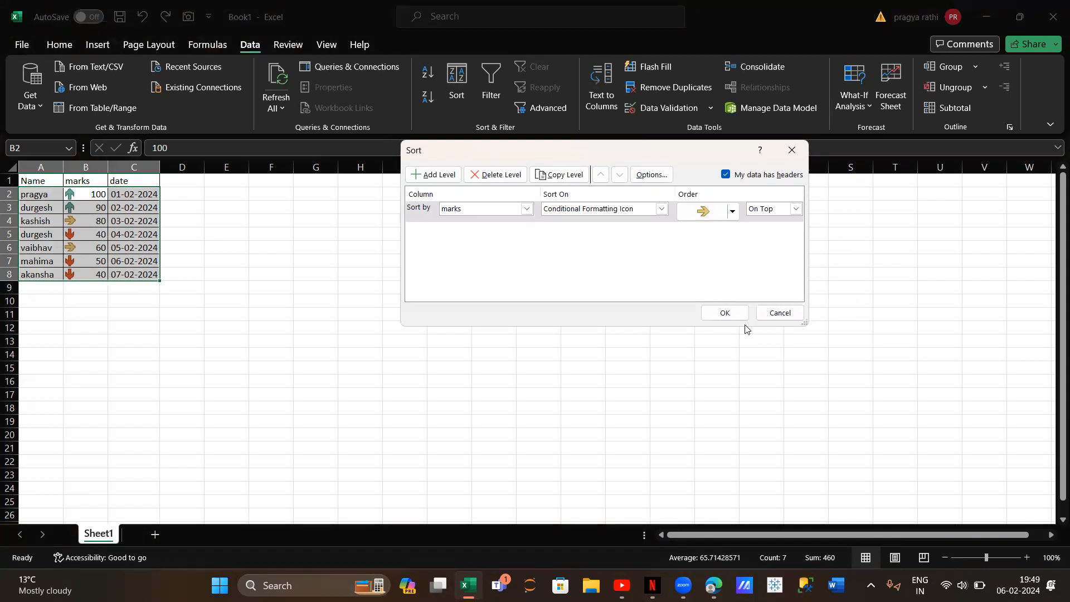
{"action": "left_click", "coordinate": [726, 313]}
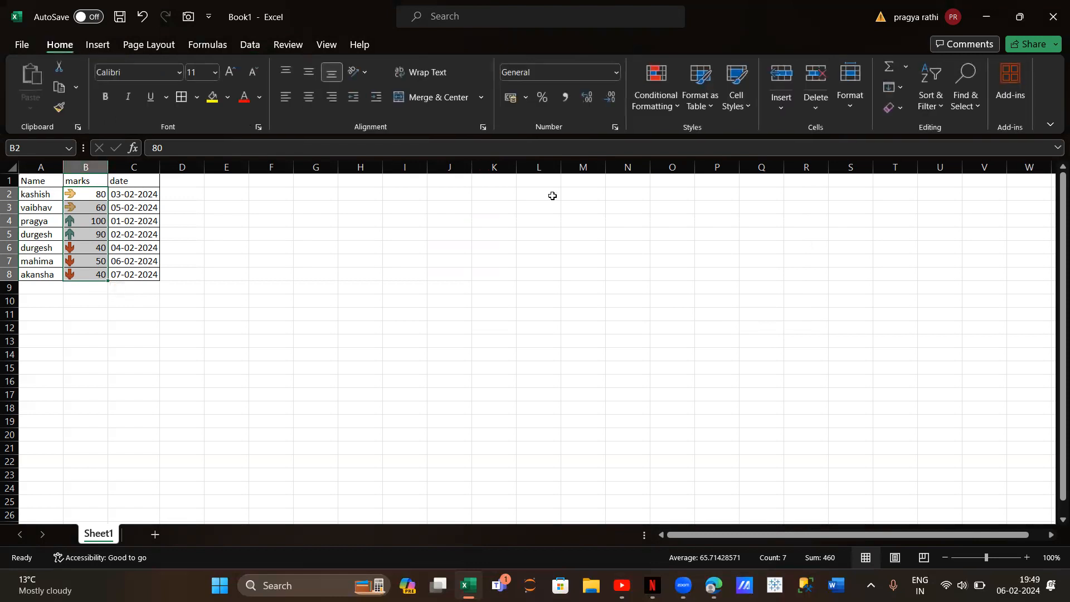
{"action": "left_click", "coordinate": [344, 264]}
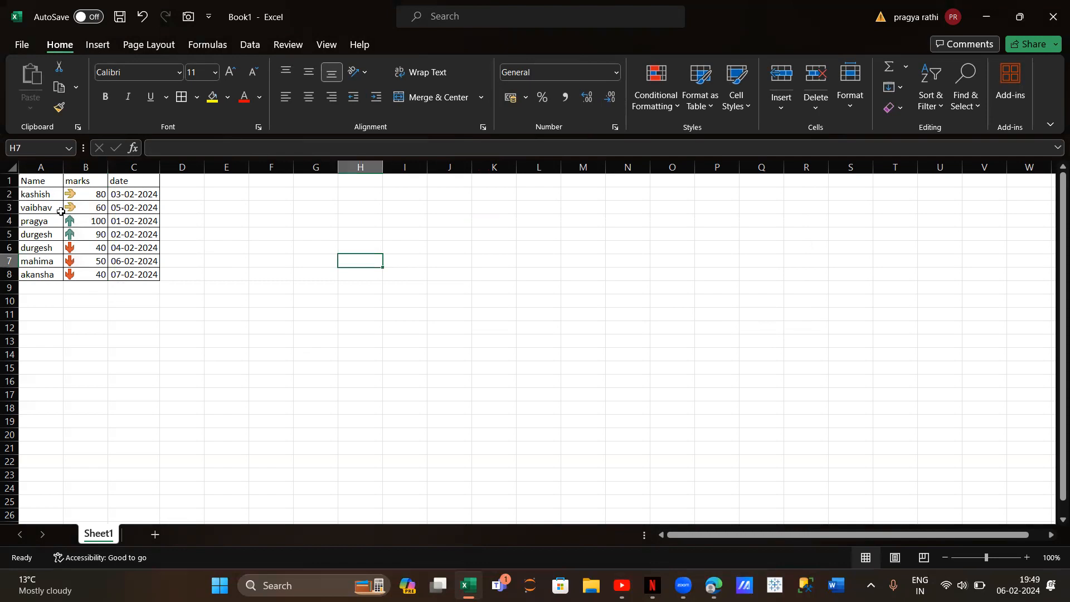
Remove the icon set from the marks by clearing conditional formatting rules from the entire sheet
{"action": "left_click_drag", "start_coordinate": [75, 192], "coordinate": [82, 276]}
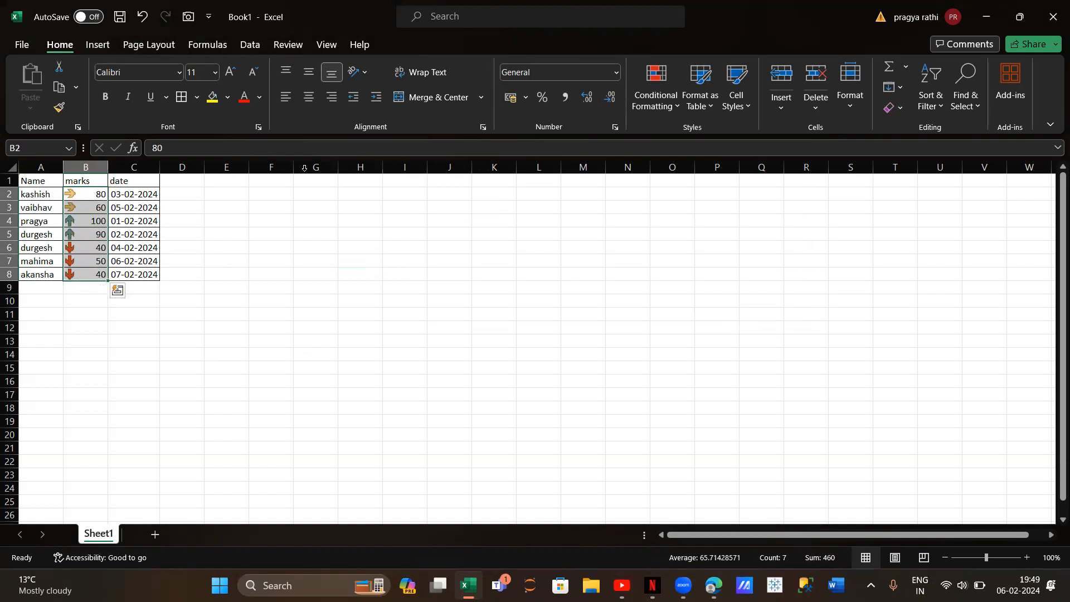
{"action": "left_click", "coordinate": [652, 110]}
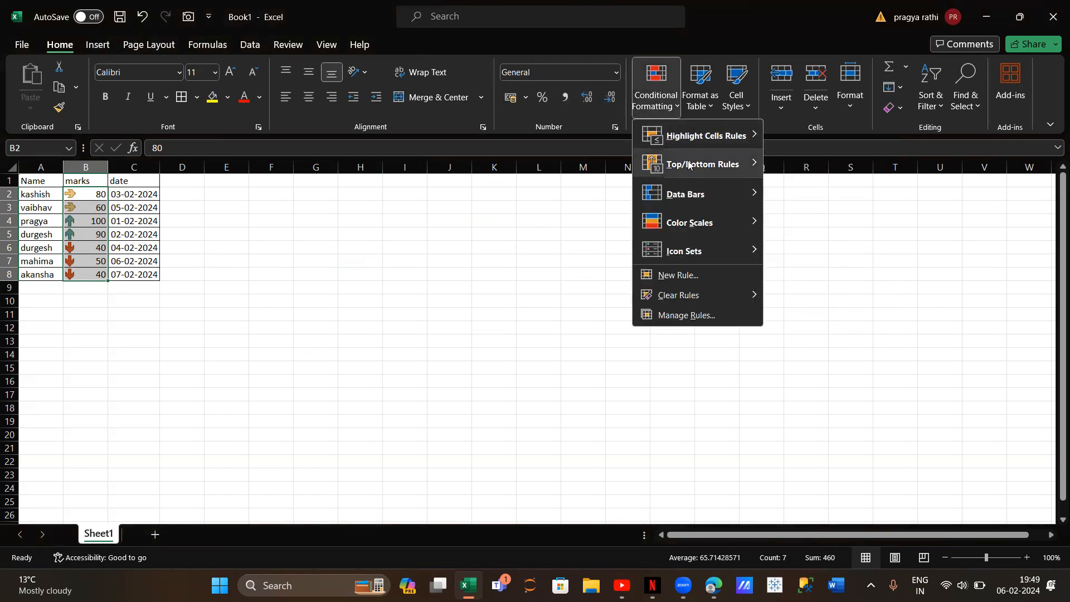
{"action": "mouse_move", "coordinate": [692, 142]}
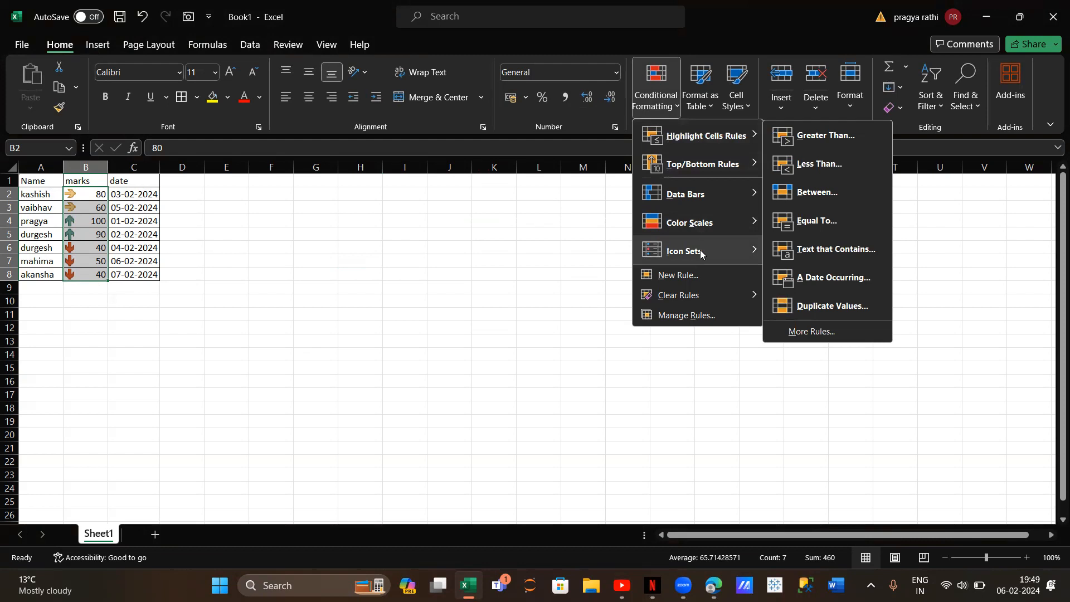
{"action": "mouse_move", "coordinate": [713, 293]}
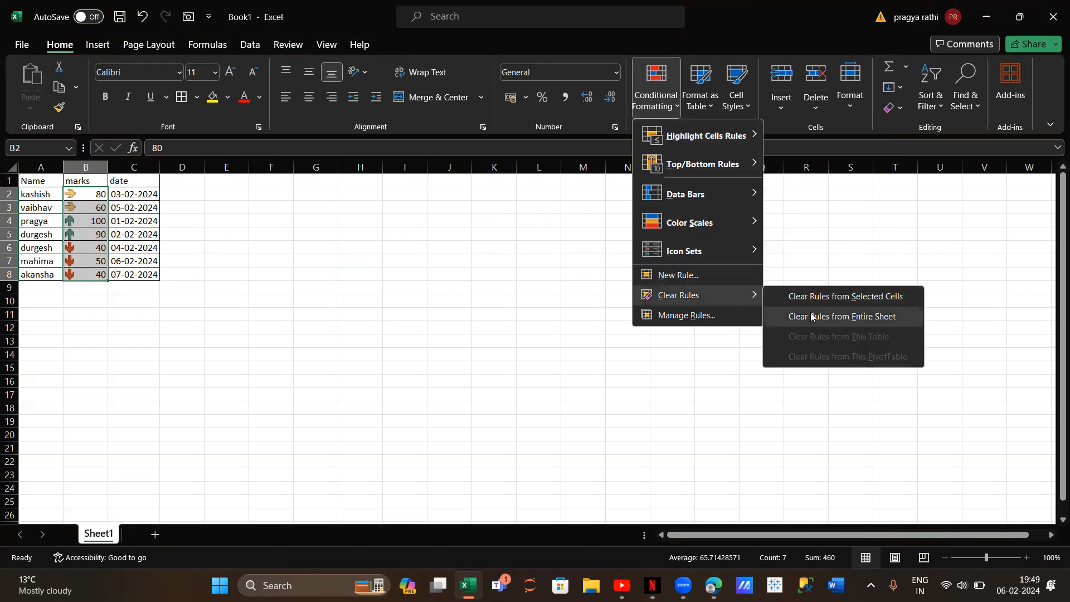
{"action": "left_click", "coordinate": [811, 317]}
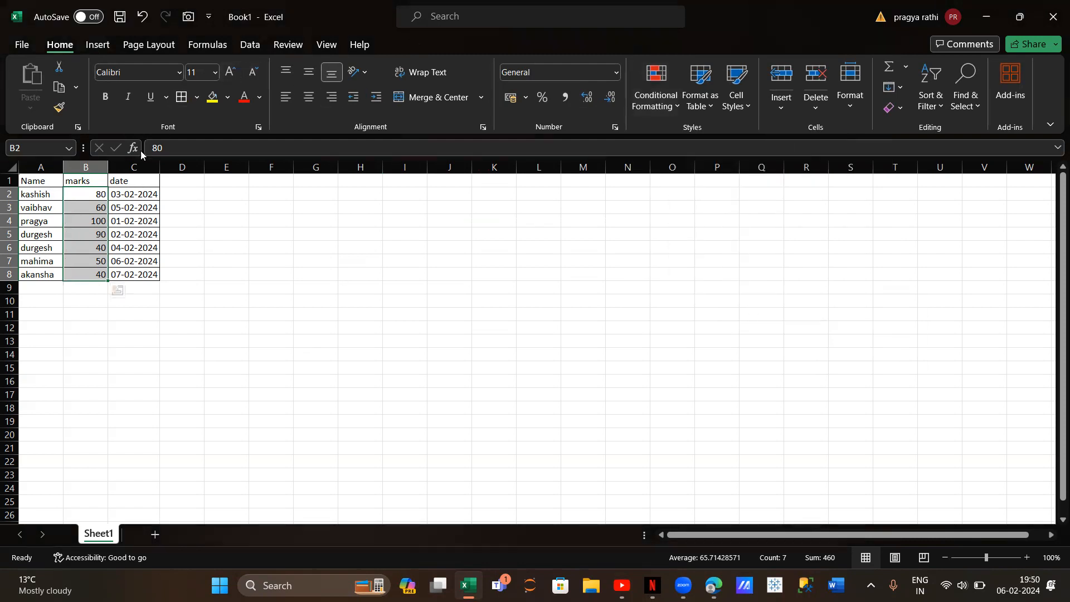
Add a List data validation to cell F2 with the marks in B2:B8 as its source, and choose 40 in it
{"action": "left_click", "coordinate": [276, 199]}
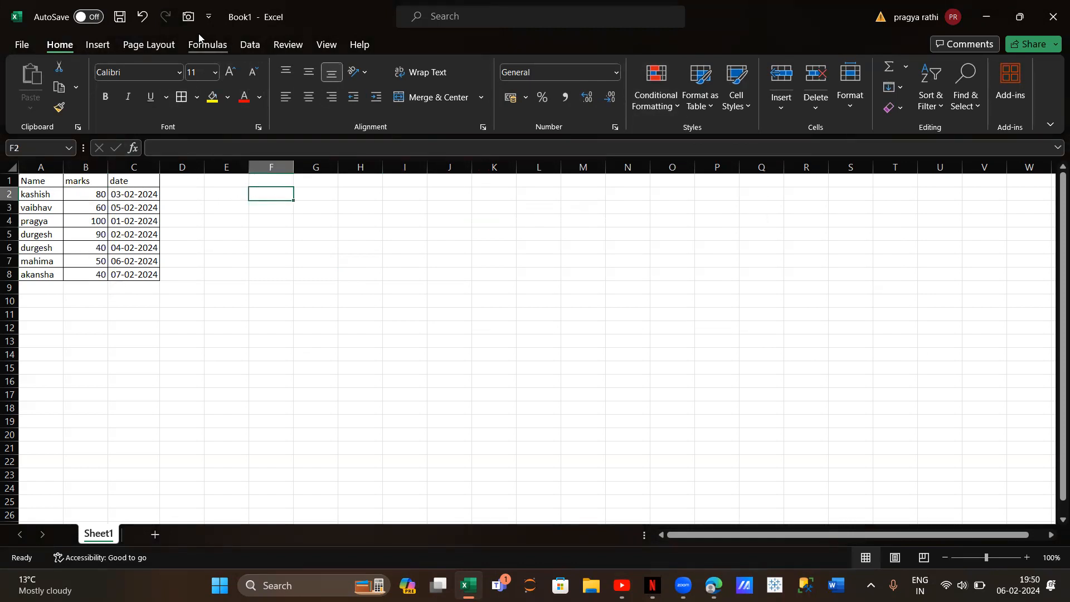
{"action": "left_click", "coordinate": [245, 45]}
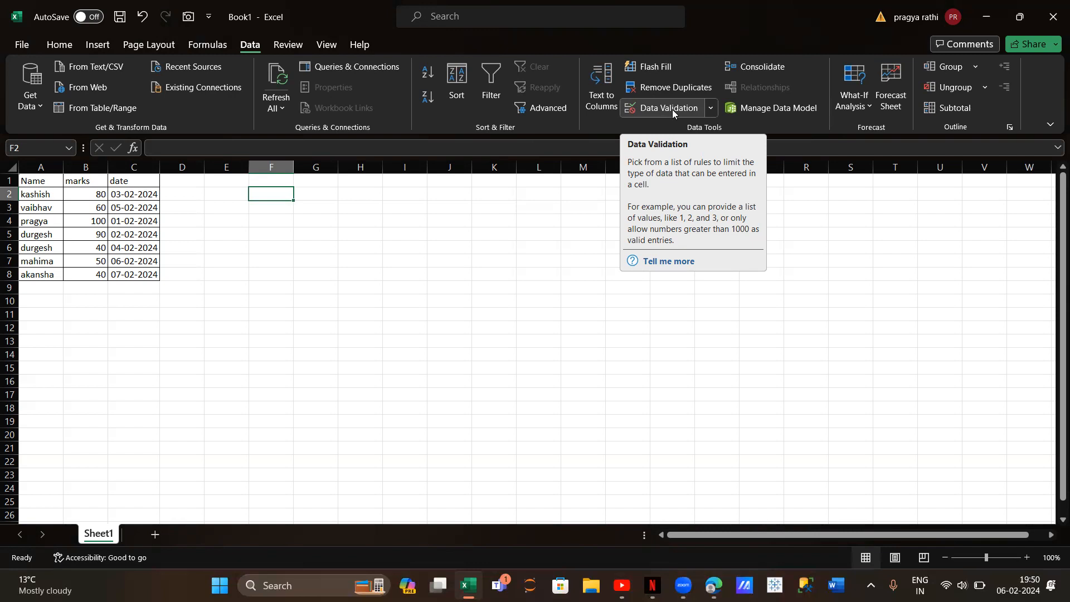
{"action": "left_click", "coordinate": [692, 110]}
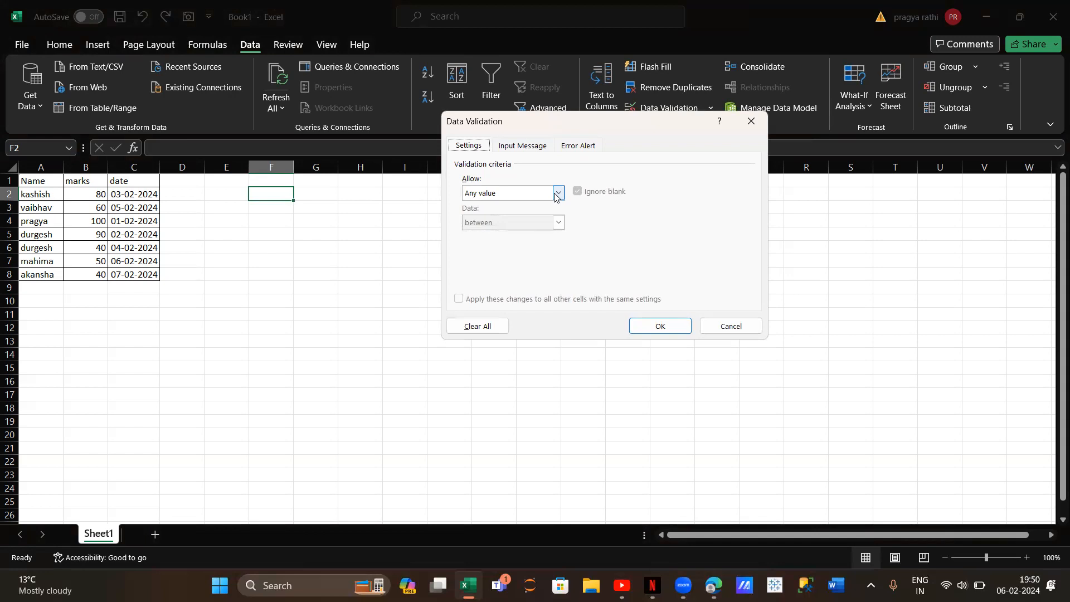
{"action": "left_click", "coordinate": [558, 193]}
{"action": "left_click", "coordinate": [517, 239]}
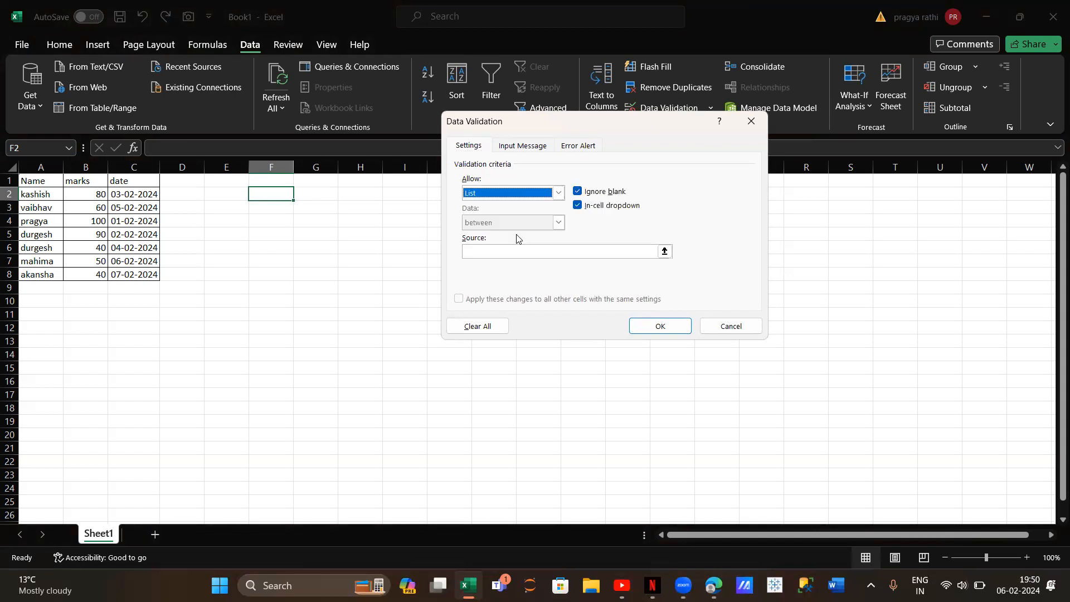
{"action": "left_click", "coordinate": [524, 251]}
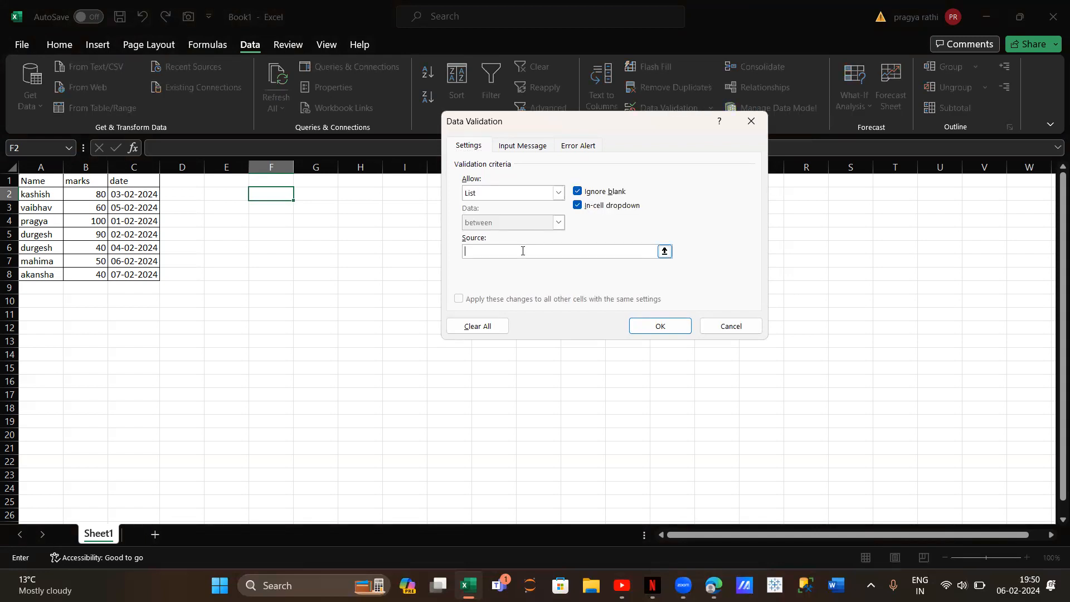
{"action": "left_click_drag", "start_coordinate": [89, 194], "coordinate": [89, 275]}
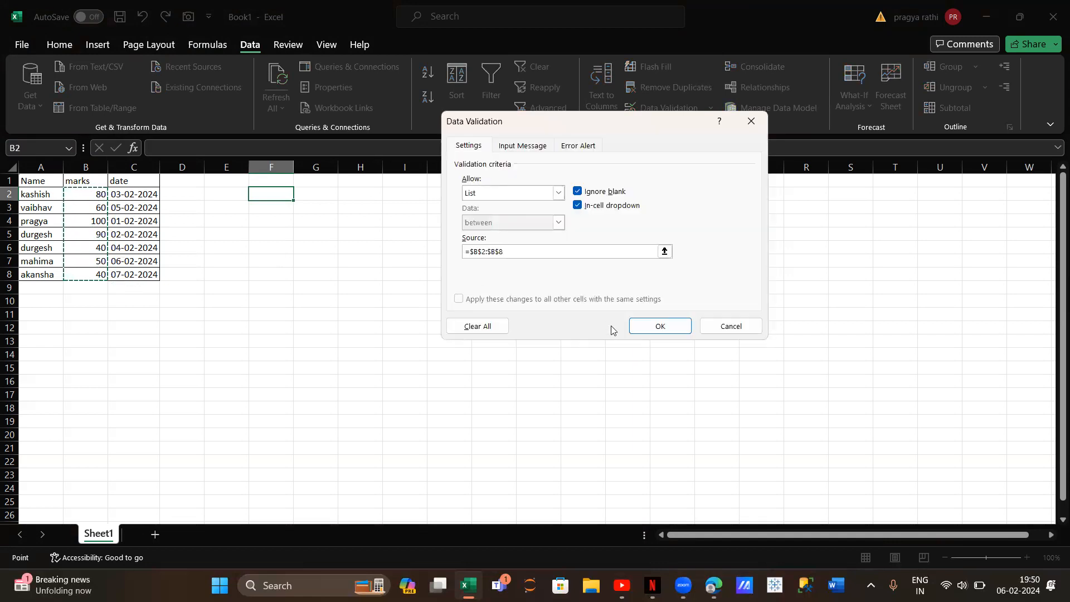
{"action": "left_click", "coordinate": [648, 330]}
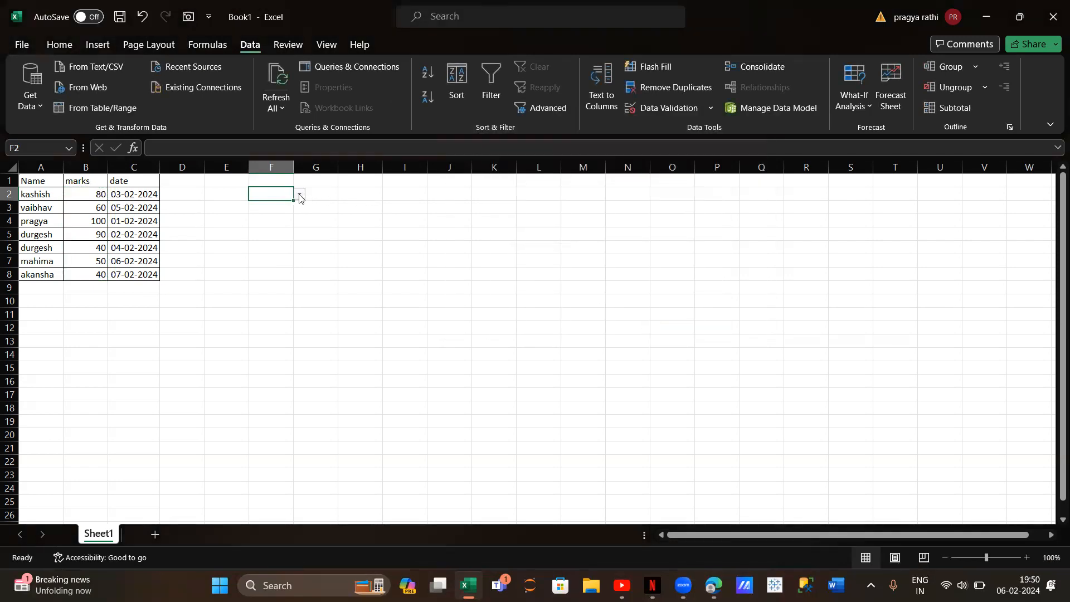
{"action": "left_click", "coordinate": [300, 197]}
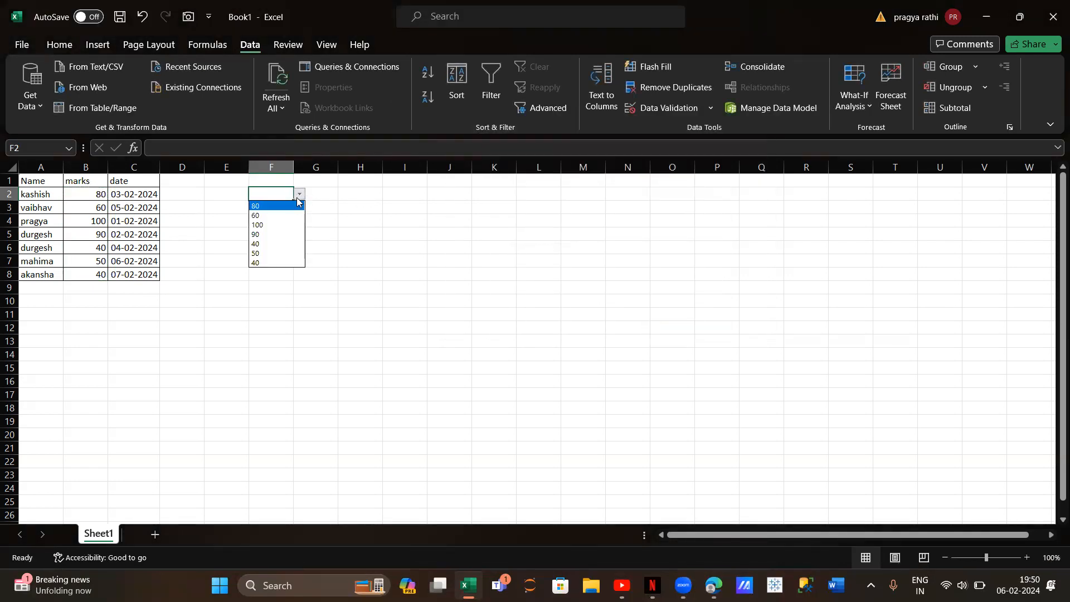
{"action": "left_click", "coordinate": [259, 246]}
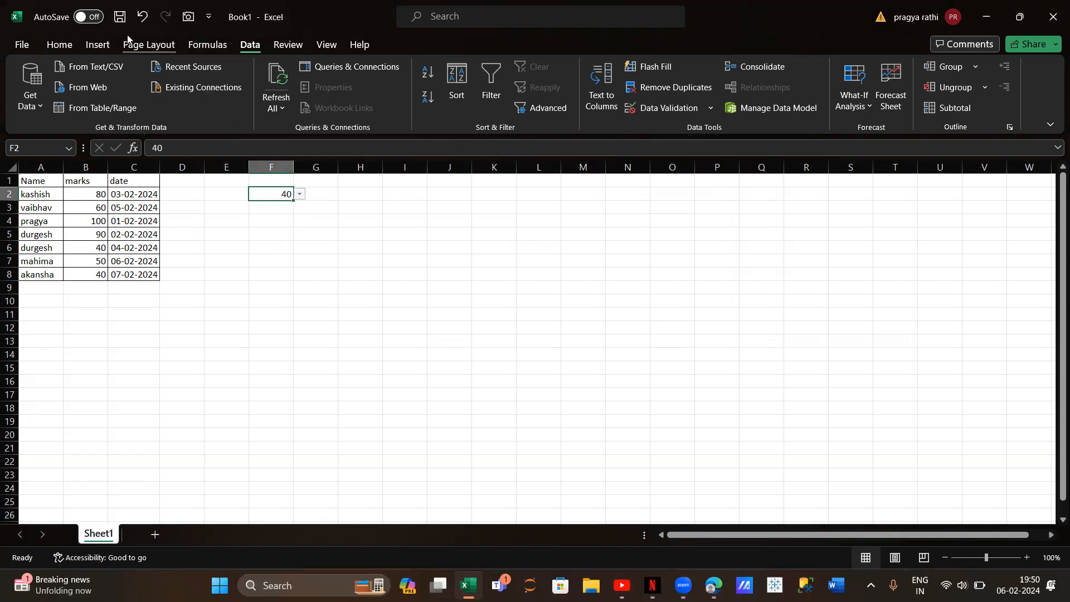
Set up a Text That Contains highlight rule on the marks in B2:B8 that refers to cell F2
{"action": "left_click", "coordinate": [59, 45]}
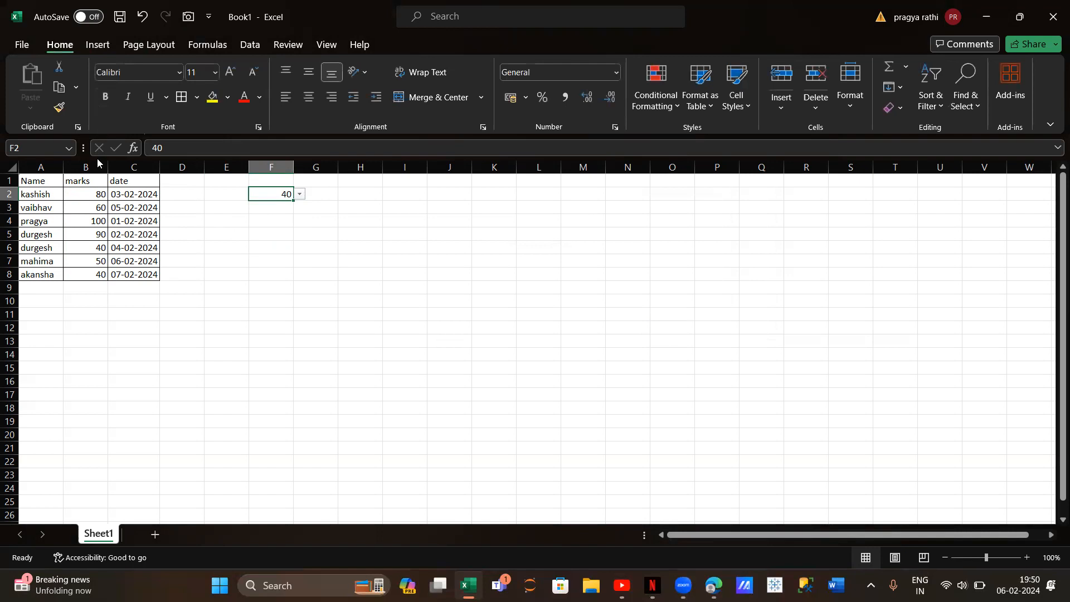
{"action": "left_click_drag", "start_coordinate": [94, 195], "coordinate": [90, 276]}
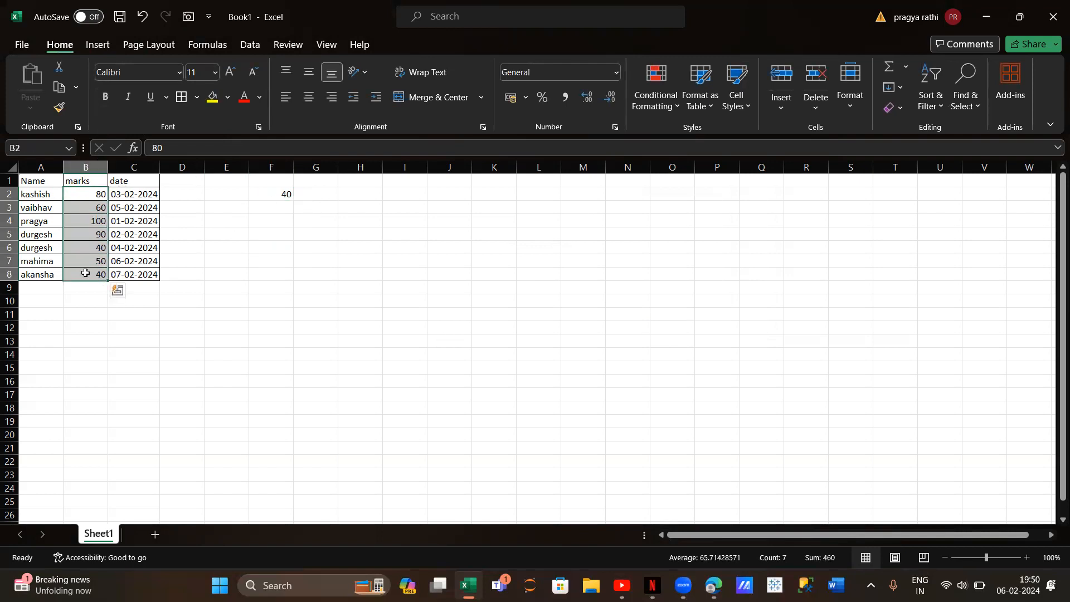
{"action": "left_click", "coordinate": [658, 99]}
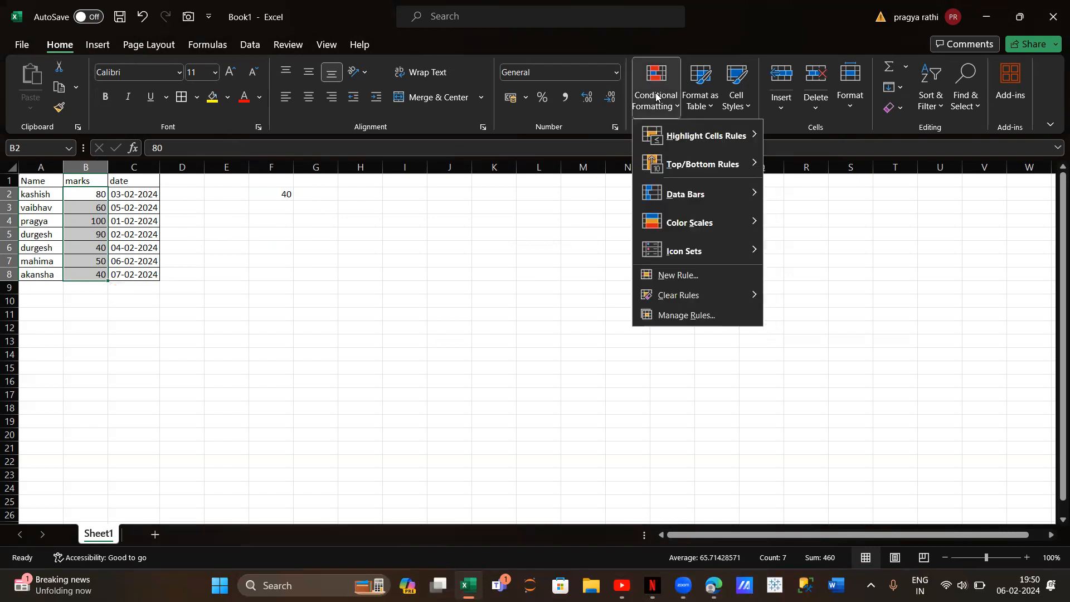
{"action": "mouse_move", "coordinate": [694, 139]}
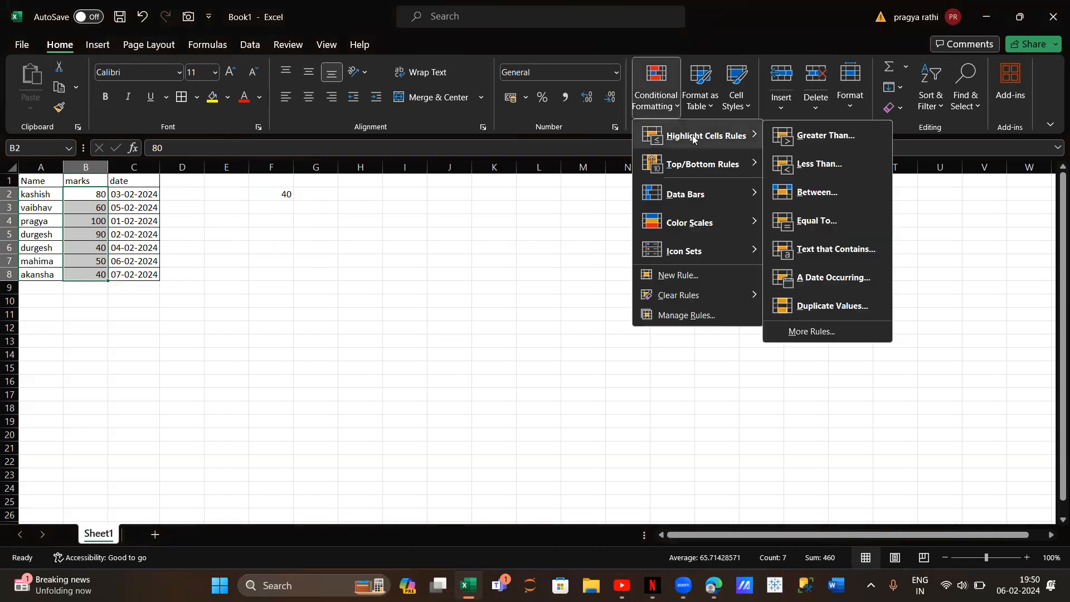
{"action": "left_click", "coordinate": [839, 245]}
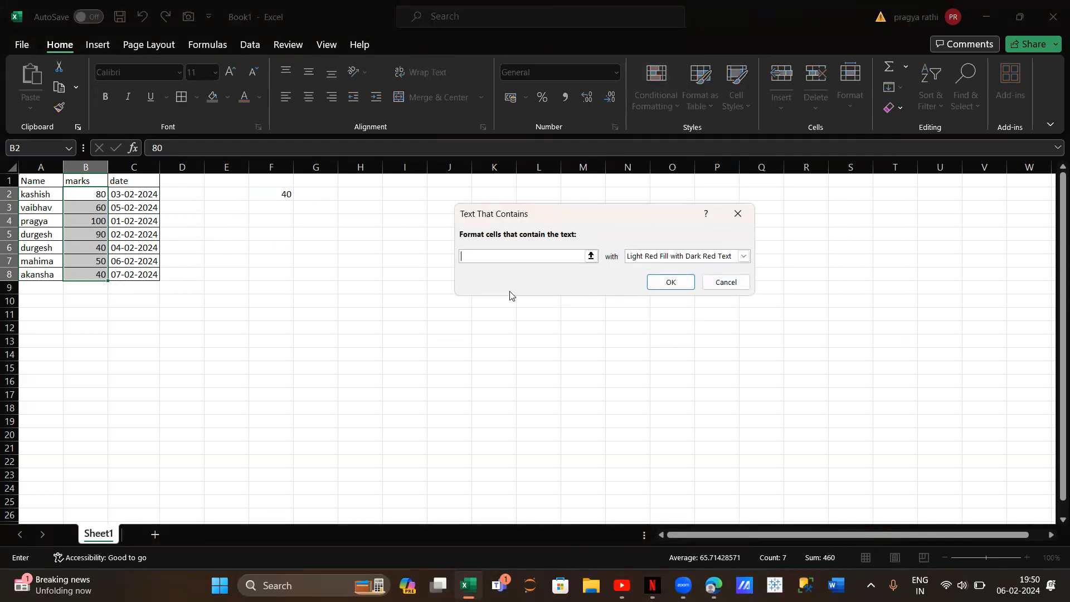
{"action": "left_click", "coordinate": [272, 197]}
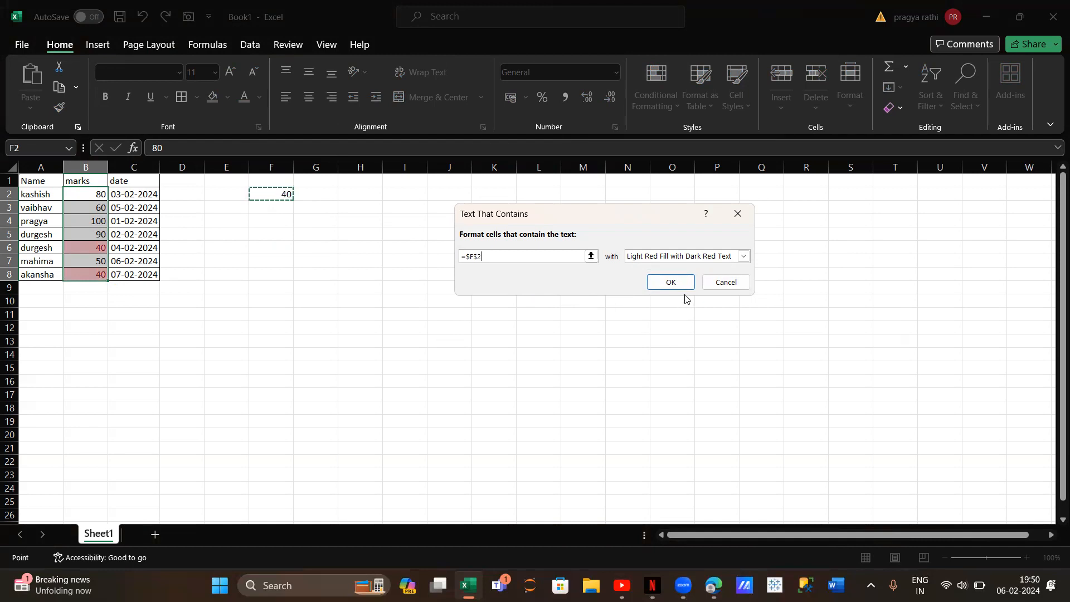
Give the Text That Contains rule on the marks a custom blue fill and apply it
{"action": "left_click", "coordinate": [744, 256]}
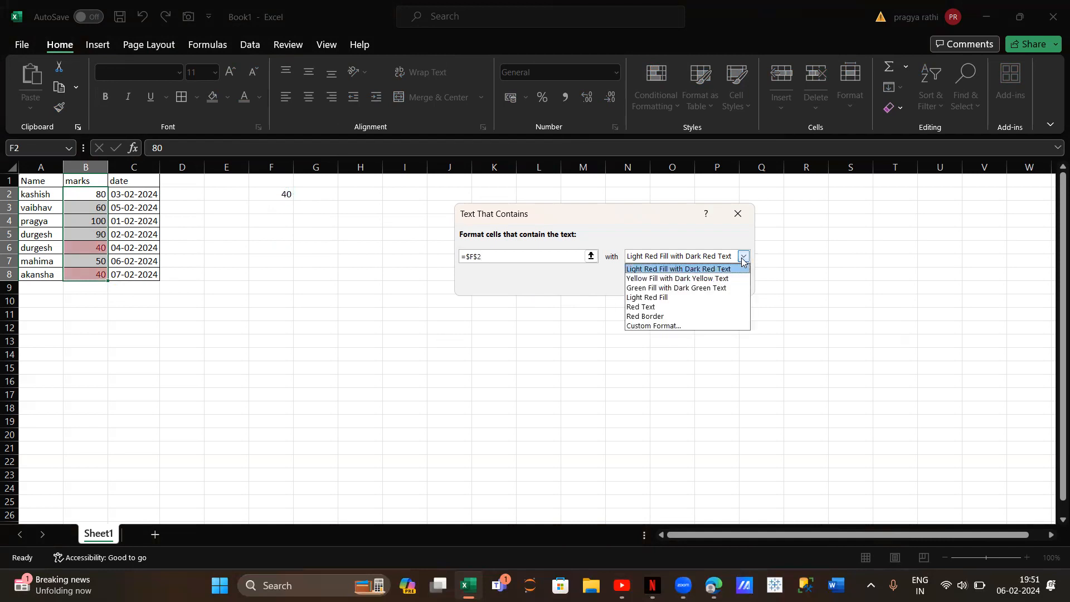
{"action": "left_click", "coordinate": [715, 326]}
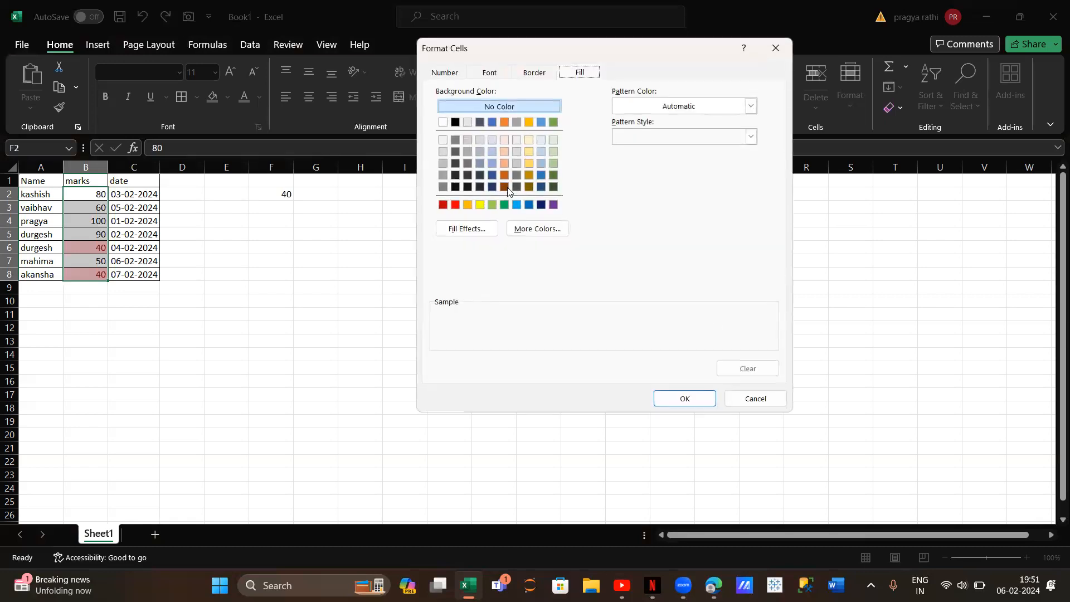
{"action": "left_click", "coordinate": [539, 174]}
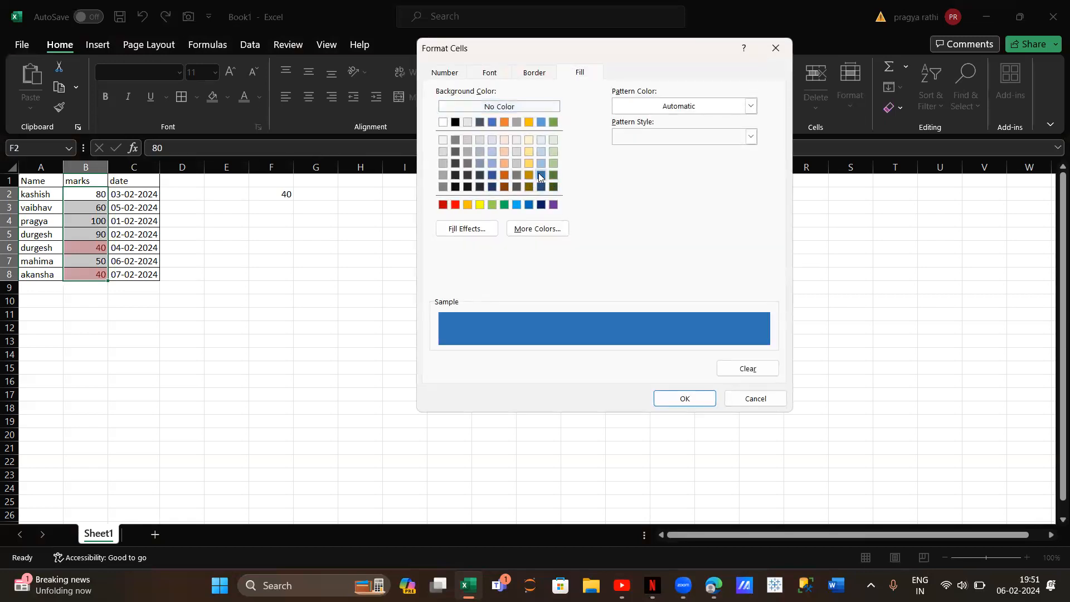
{"action": "left_click", "coordinate": [701, 402]}
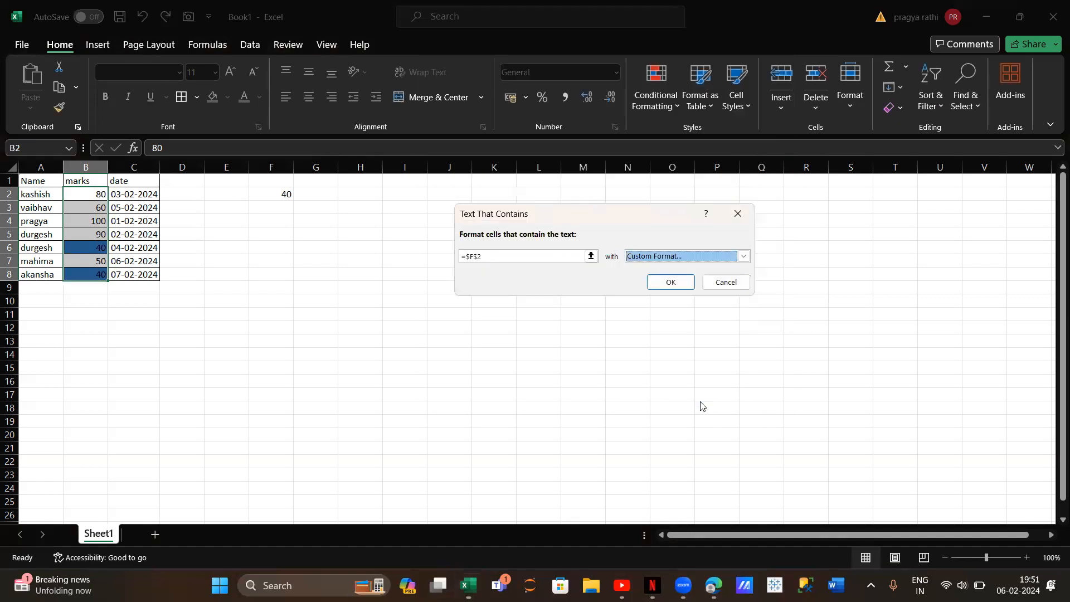
{"action": "left_click", "coordinate": [671, 282]}
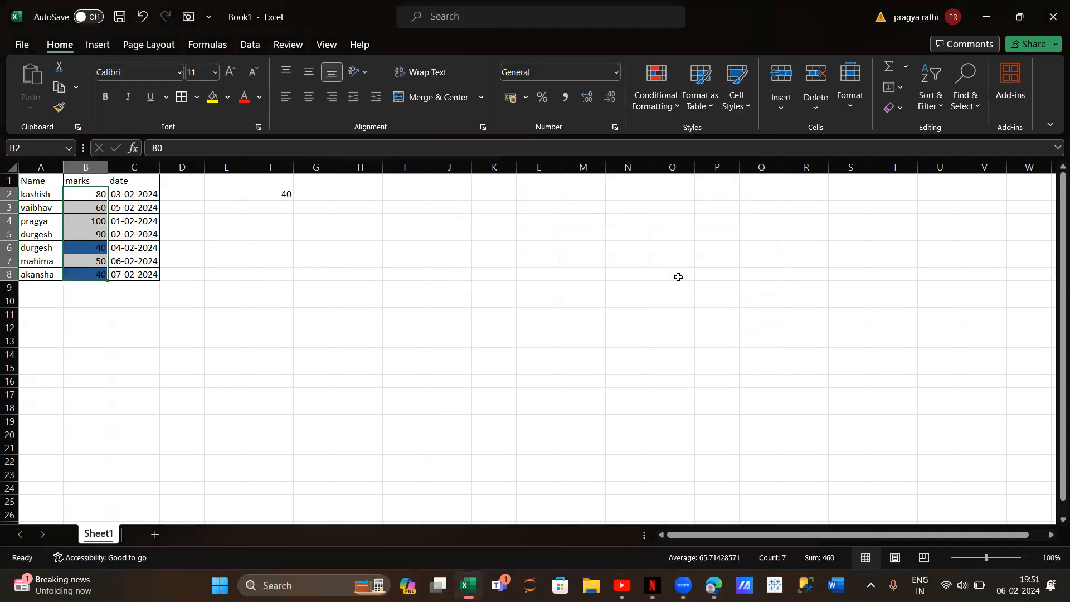
Test the rule by choosing 100 and then 50 from the validation list in F2
{"action": "left_click", "coordinate": [275, 195]}
{"action": "left_click", "coordinate": [300, 194]}
{"action": "left_click", "coordinate": [281, 224]}
{"action": "left_click", "coordinate": [301, 194]}
{"action": "left_click", "coordinate": [301, 195]}
{"action": "left_click", "coordinate": [301, 194]}
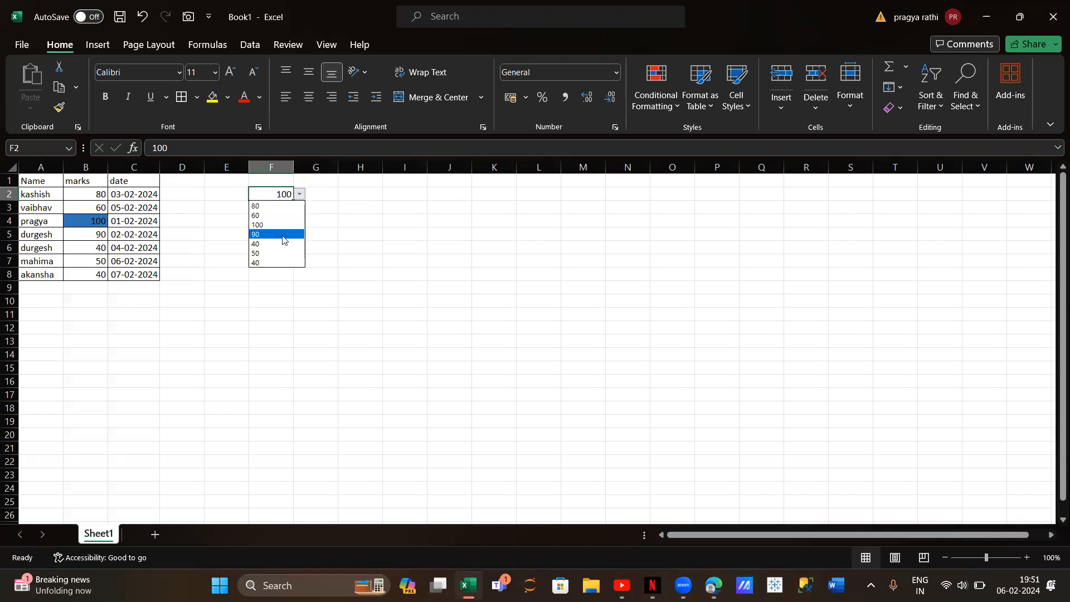
{"action": "left_click", "coordinate": [273, 253]}
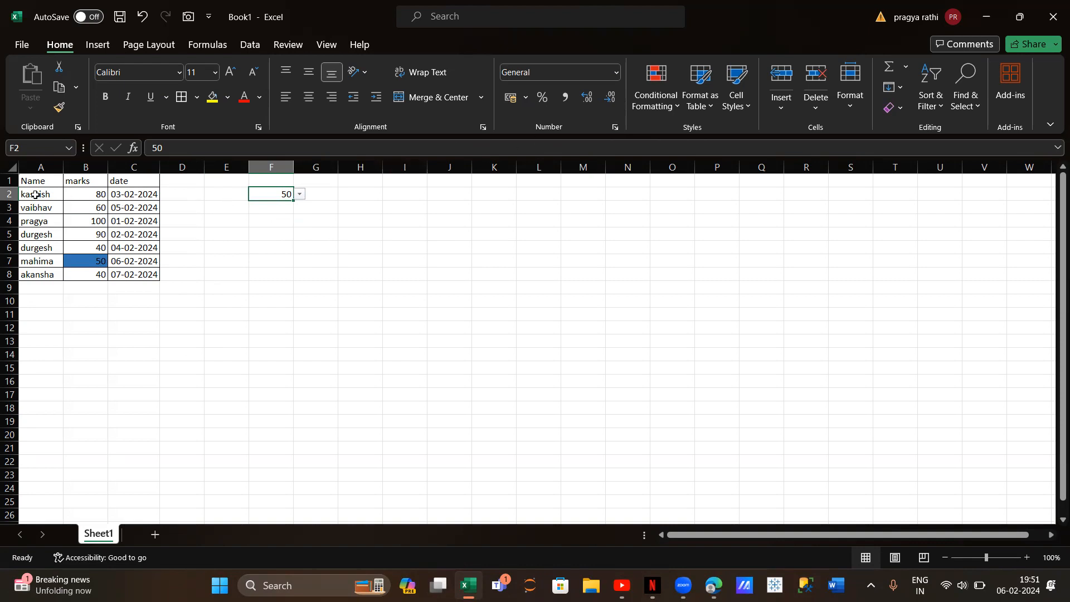
Select the whole table A1:C8, including its headers
{"action": "left_click_drag", "start_coordinate": [35, 194], "coordinate": [154, 273]}
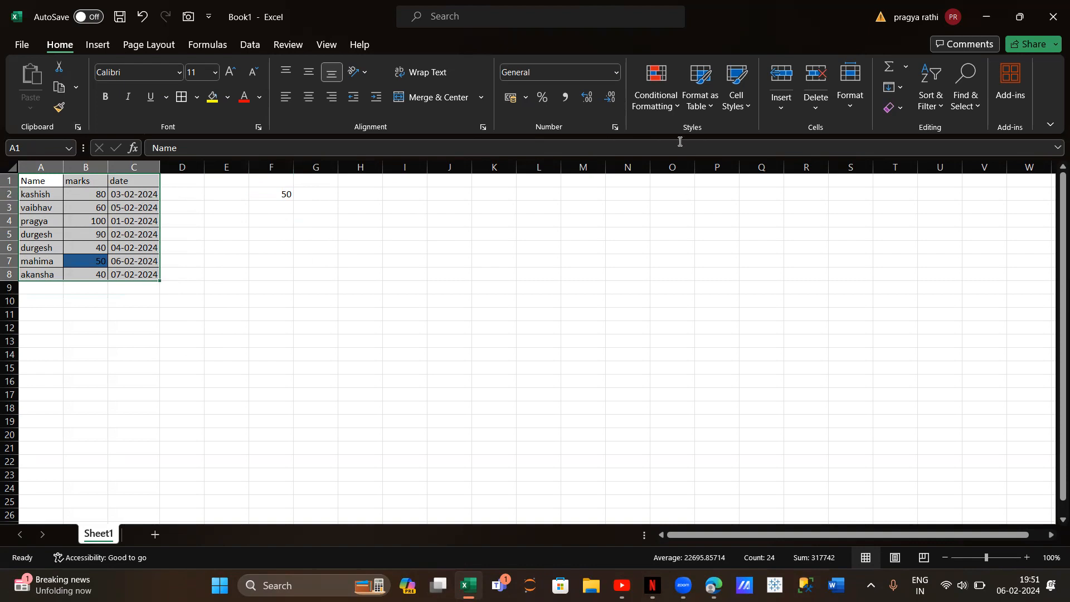
{"action": "left_click", "coordinate": [656, 115]}
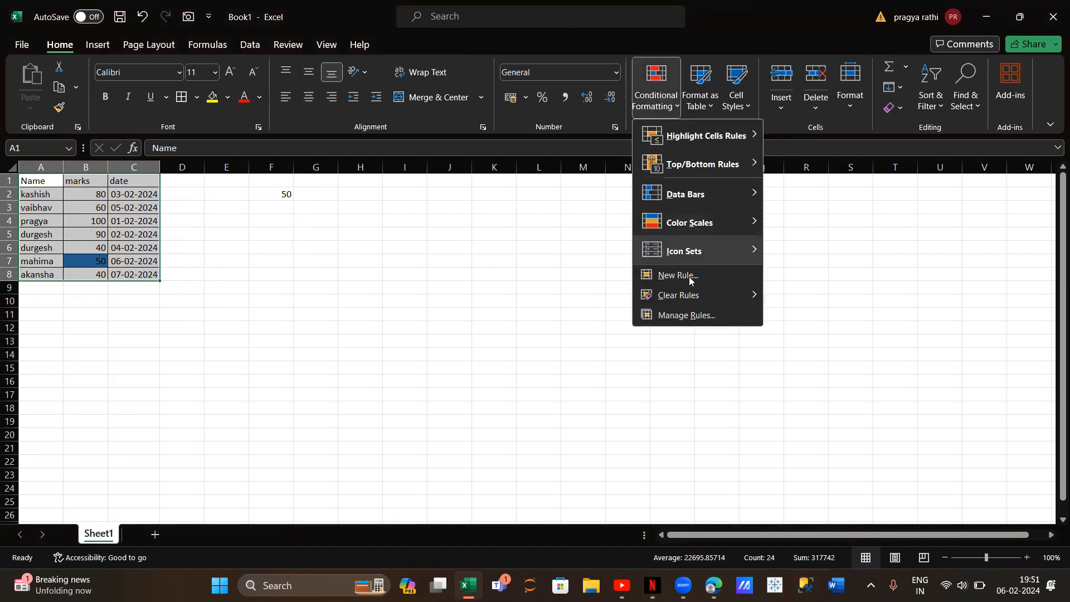
{"action": "left_click", "coordinate": [695, 316]}
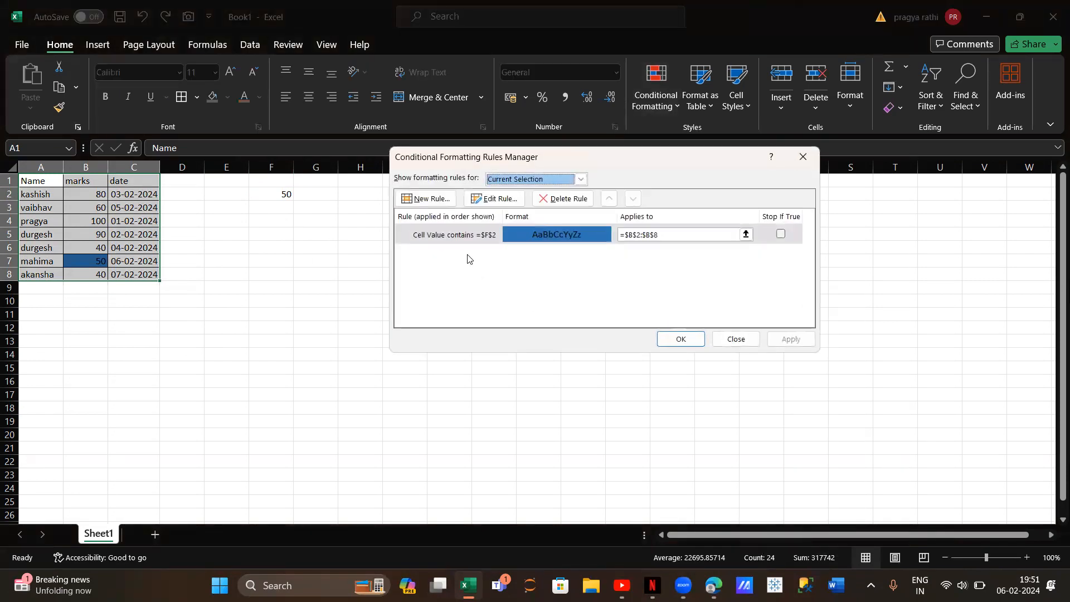
{"action": "left_click", "coordinate": [425, 201]}
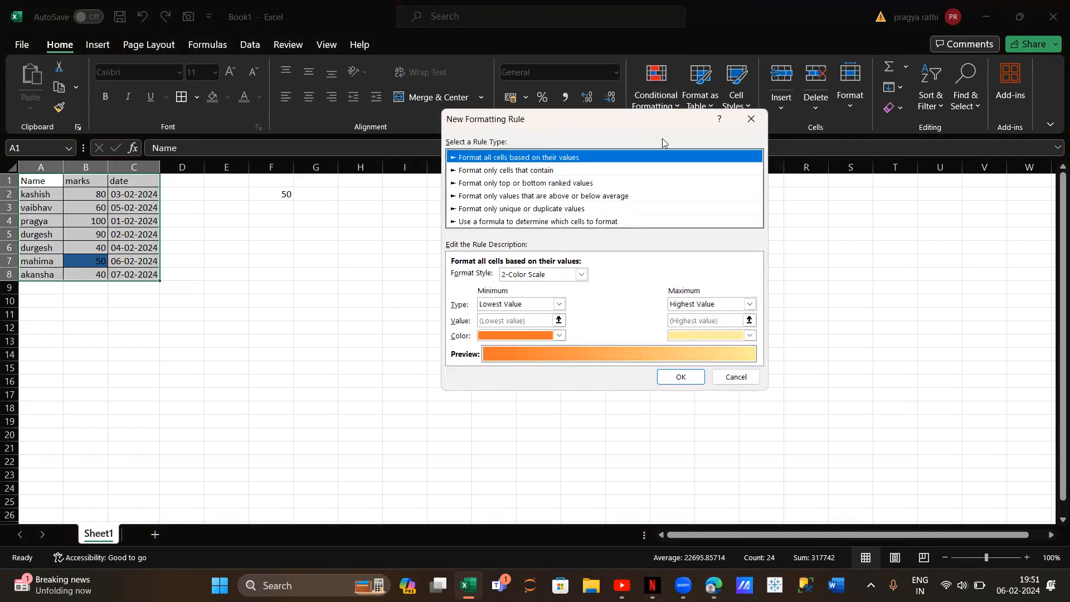
{"action": "left_click", "coordinate": [752, 119]}
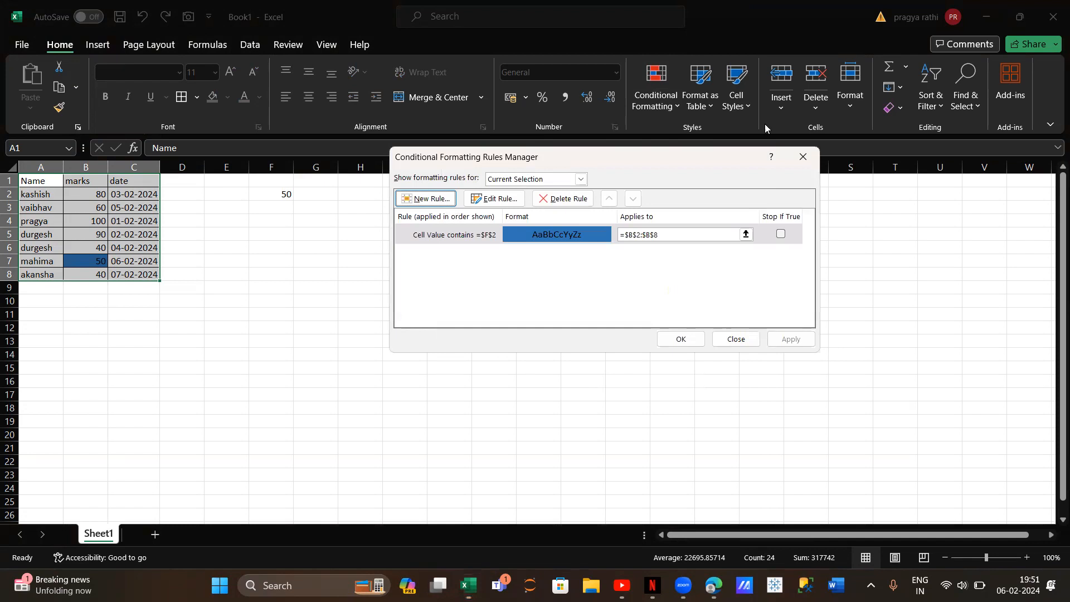
{"action": "left_click", "coordinate": [802, 152]}
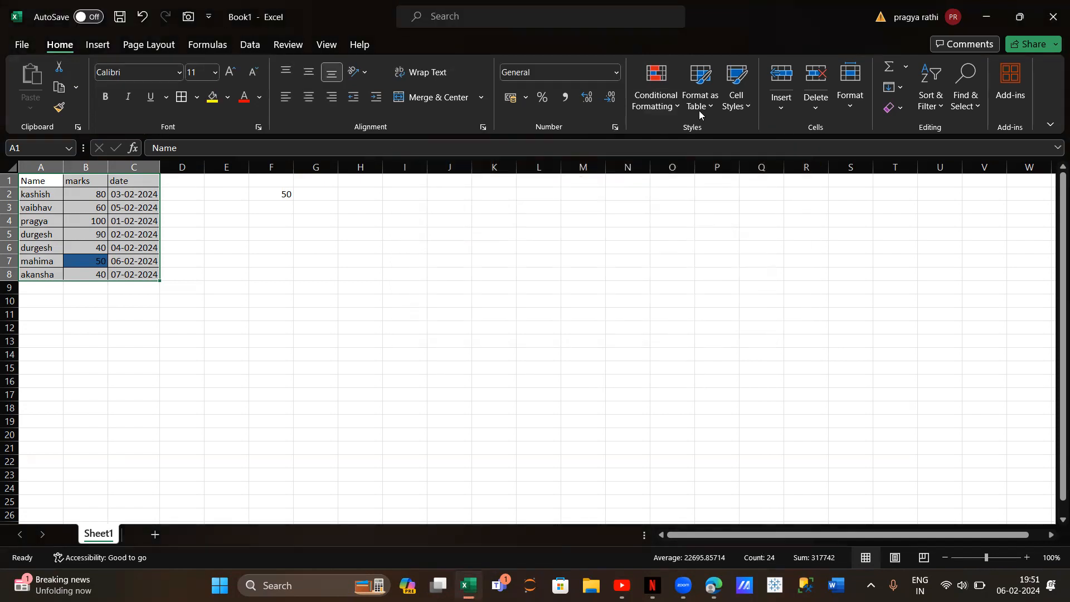
Start a new formula-based conditional formatting rule for A1:C8 with the formula =mod(row(),2)=0
{"action": "left_click", "coordinate": [668, 102]}
{"action": "left_click", "coordinate": [701, 278]}
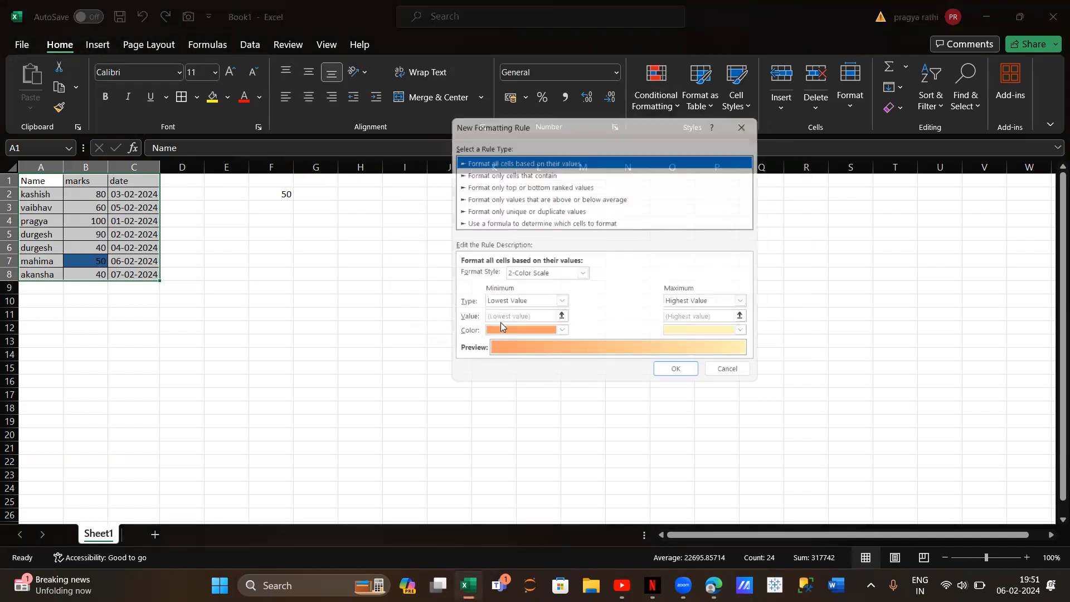
{"action": "left_click", "coordinate": [498, 222]}
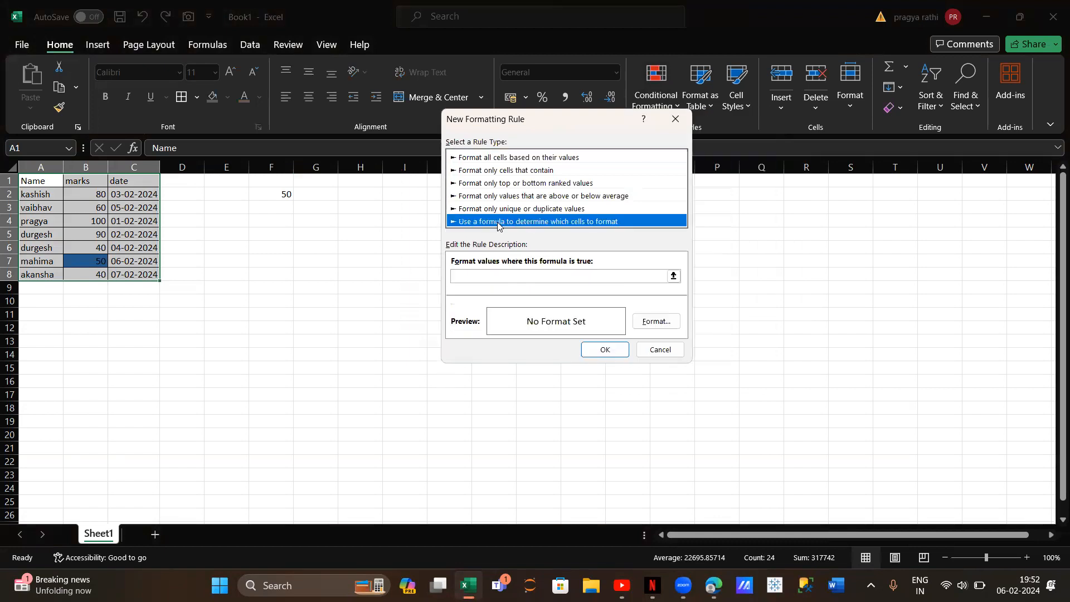
{"action": "left_click", "coordinate": [499, 275]}
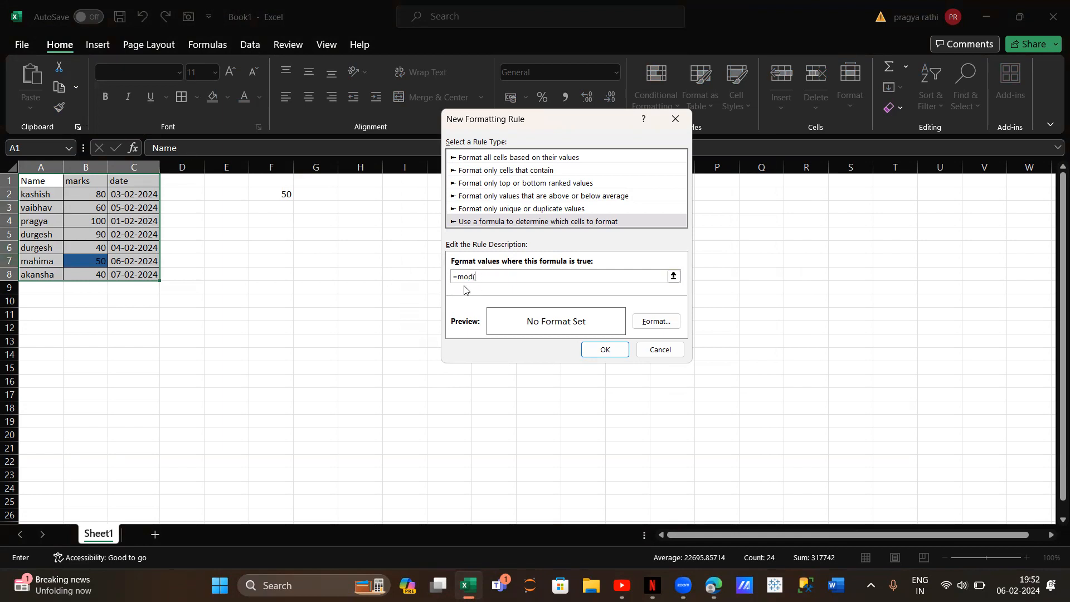
{"action": "type", "text": "wwwwwwwwwwww"}
{"action": "left_click", "coordinate": [491, 272]}
Give the new formula rule a light gold fill and apply it to the table
{"action": "left_click", "coordinate": [655, 324]}
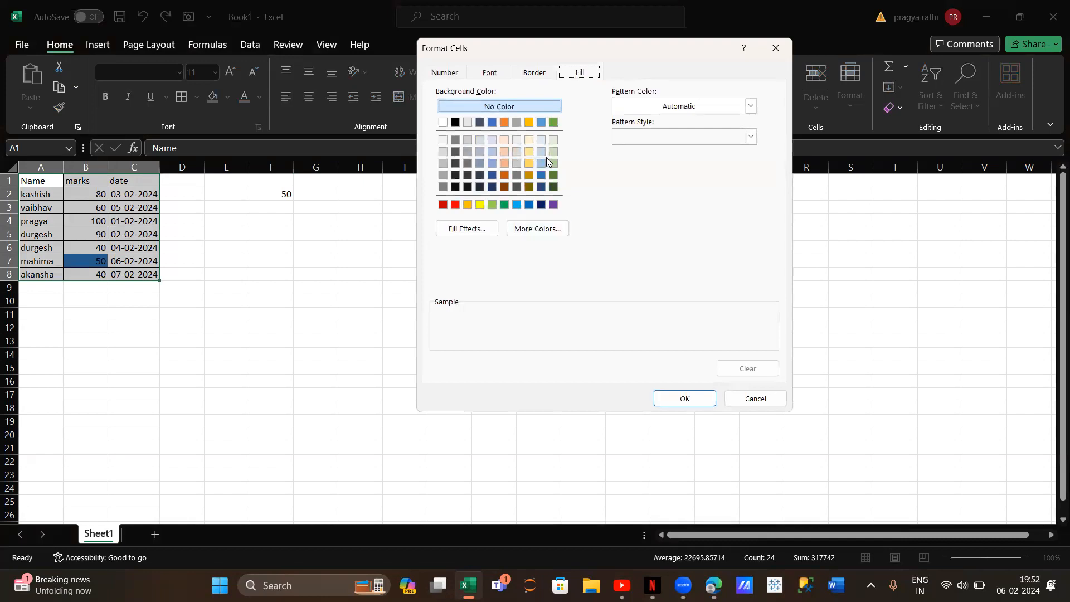
{"action": "left_click", "coordinate": [529, 164]}
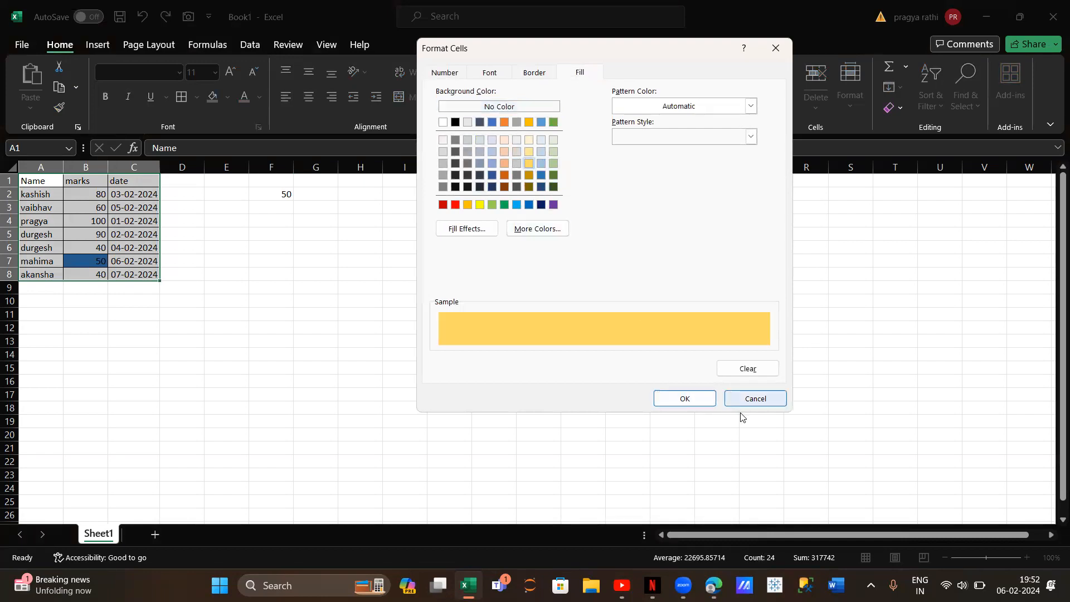
{"action": "left_click", "coordinate": [700, 397]}
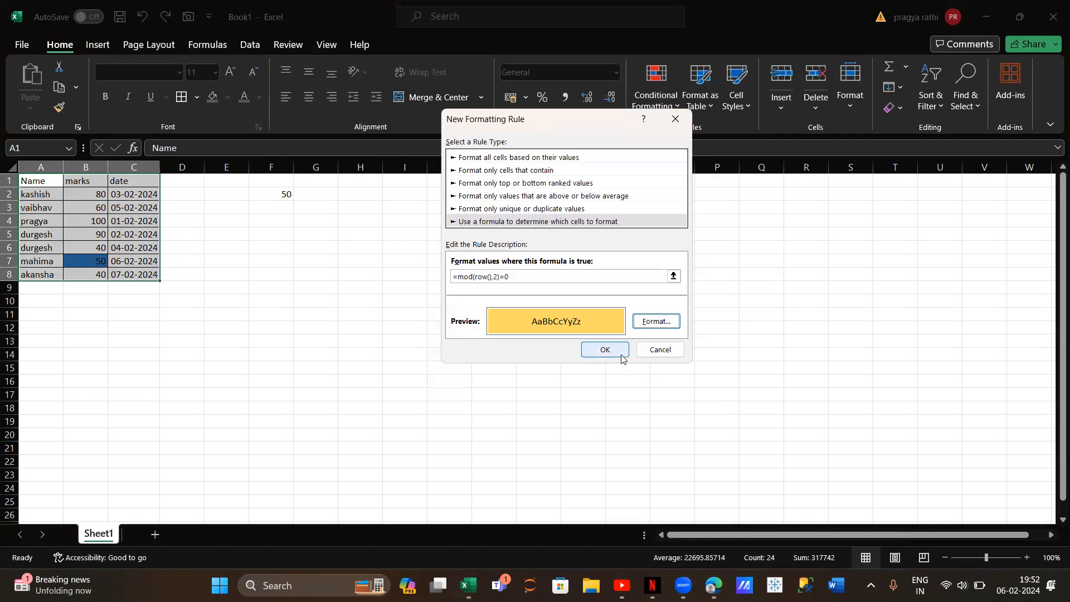
{"action": "left_click", "coordinate": [605, 351]}
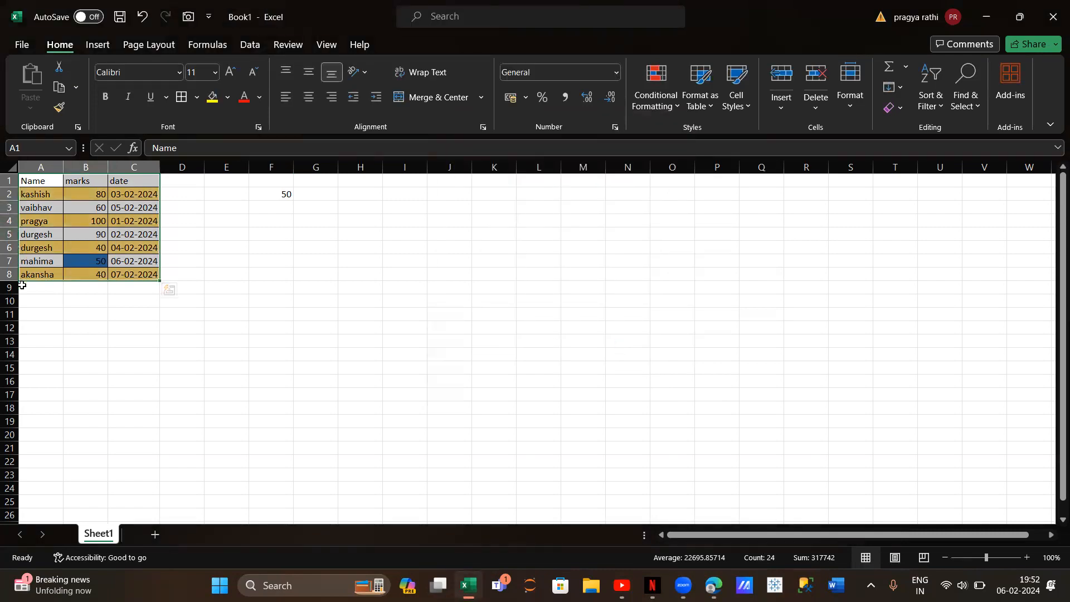
Enter the example formula =mod(4,2) in cell G4
{"action": "left_click", "coordinate": [323, 221]}
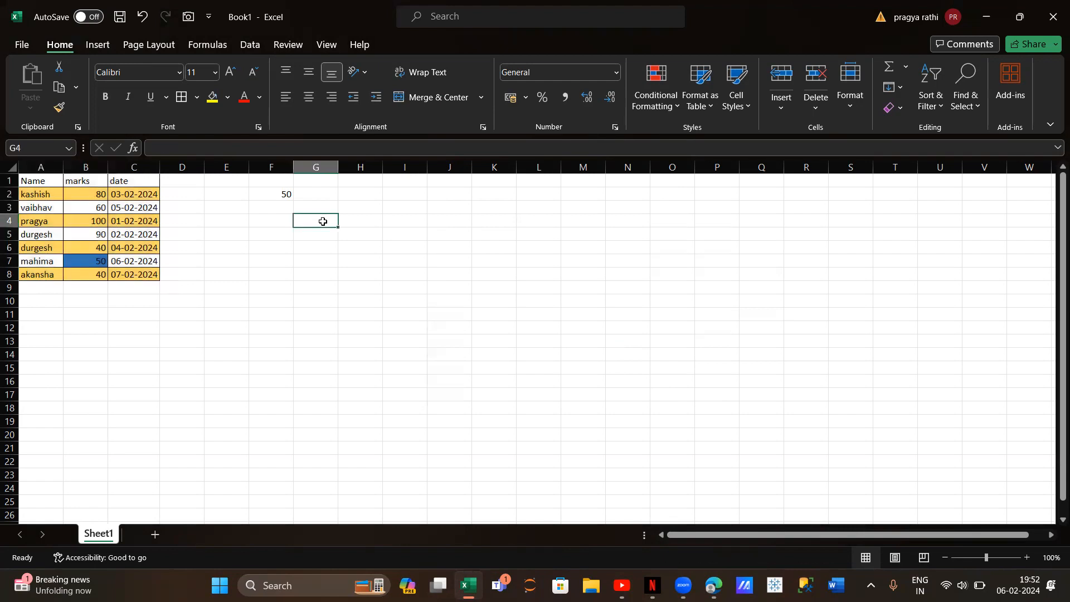
{"action": "type", "text": "=mod("}
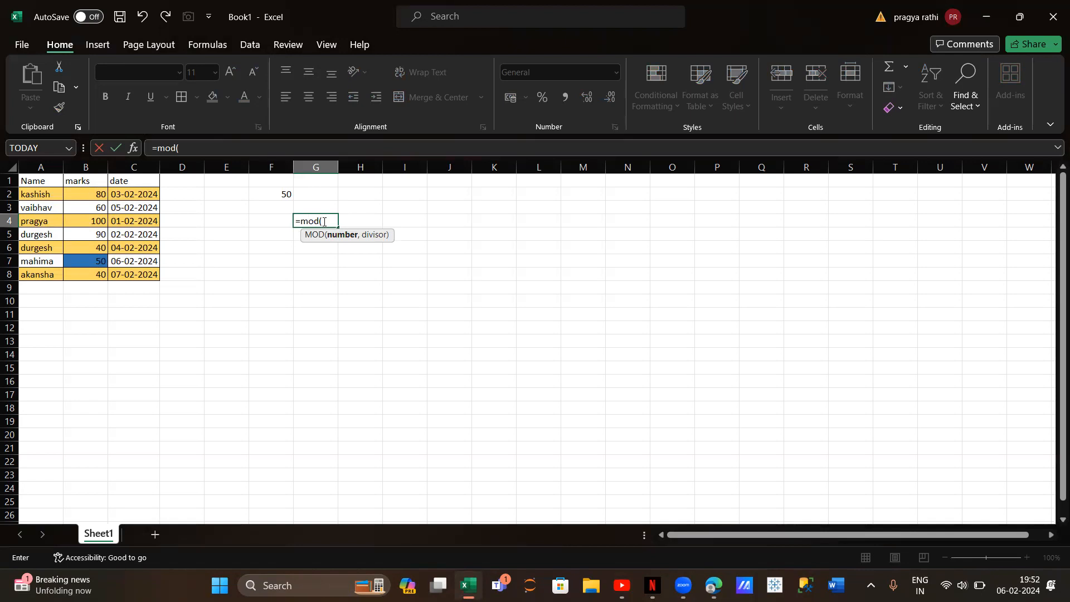
{"action": "type", "text": "4,2)"}
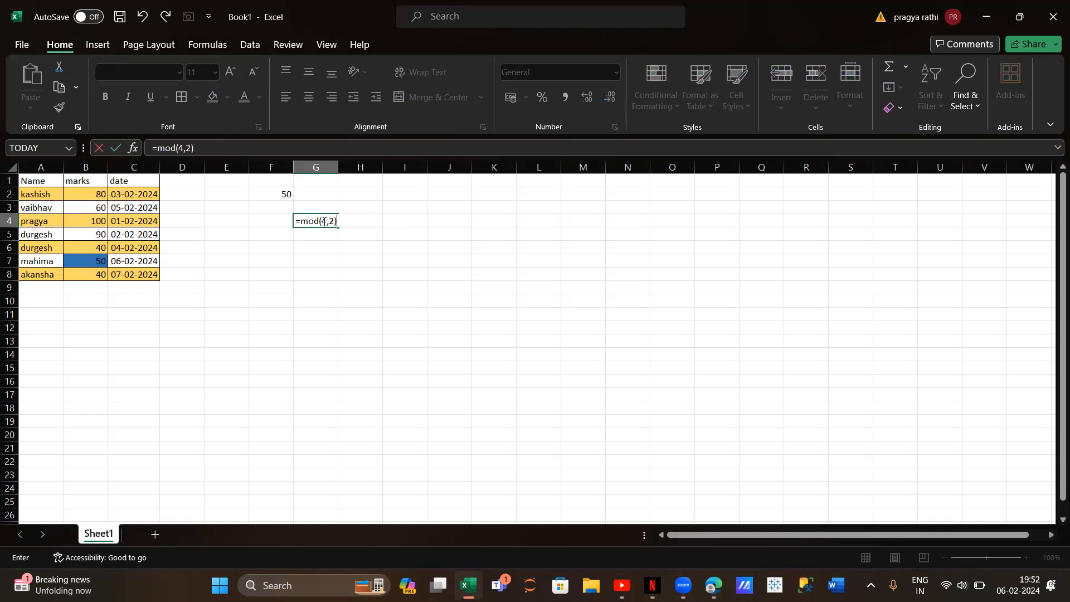
{"action": "key", "text": "Return"}
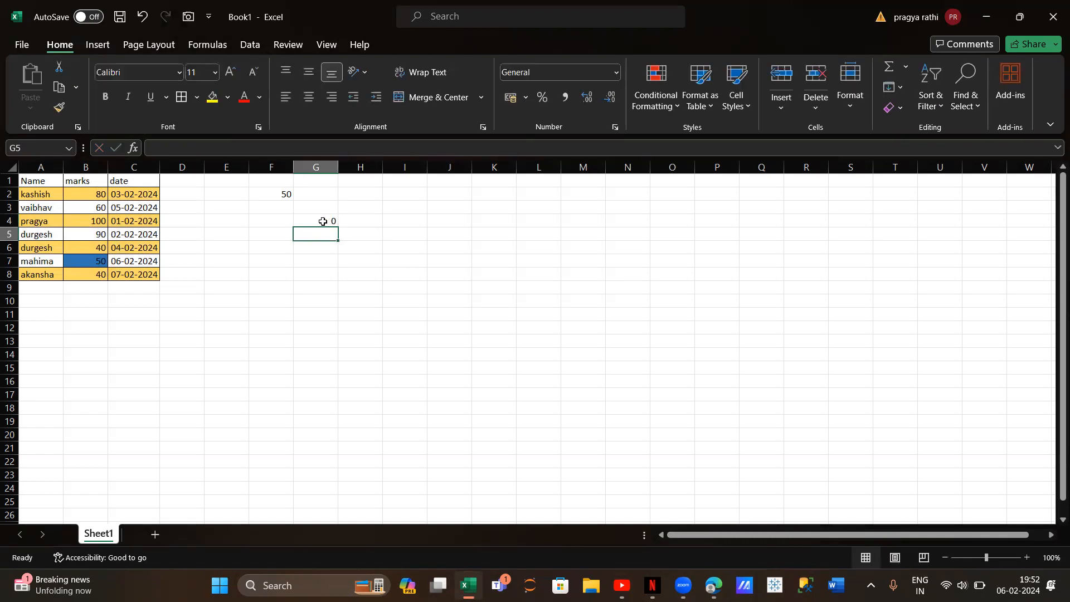
Change the number in G4's MOD formula to 5 so it reads =MOD(5,2), and reselect the cell
{"action": "left_click", "coordinate": [323, 221]}
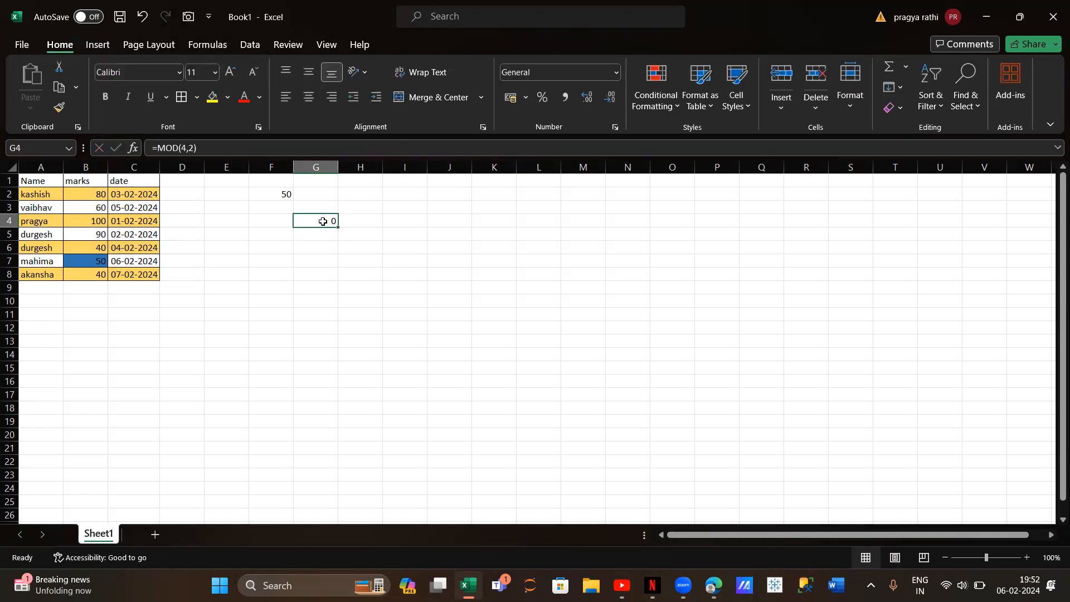
{"action": "left_click", "coordinate": [187, 149]}
{"action": "key", "text": "BackSpace"}
{"action": "type", "text": "5"}
{"action": "key", "text": "Return"}
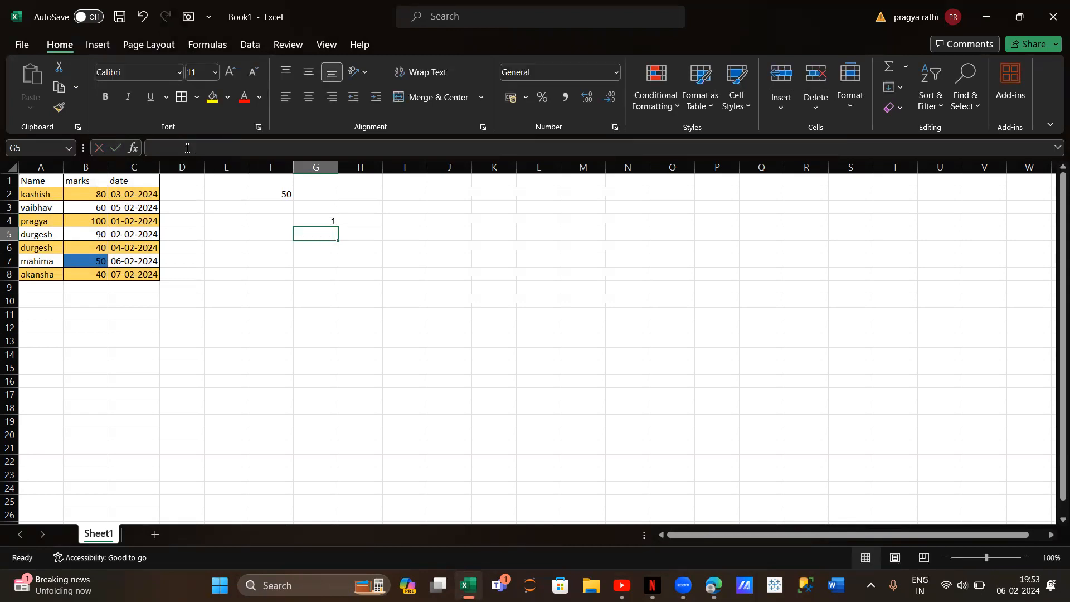
{"action": "left_click", "coordinate": [311, 222]}
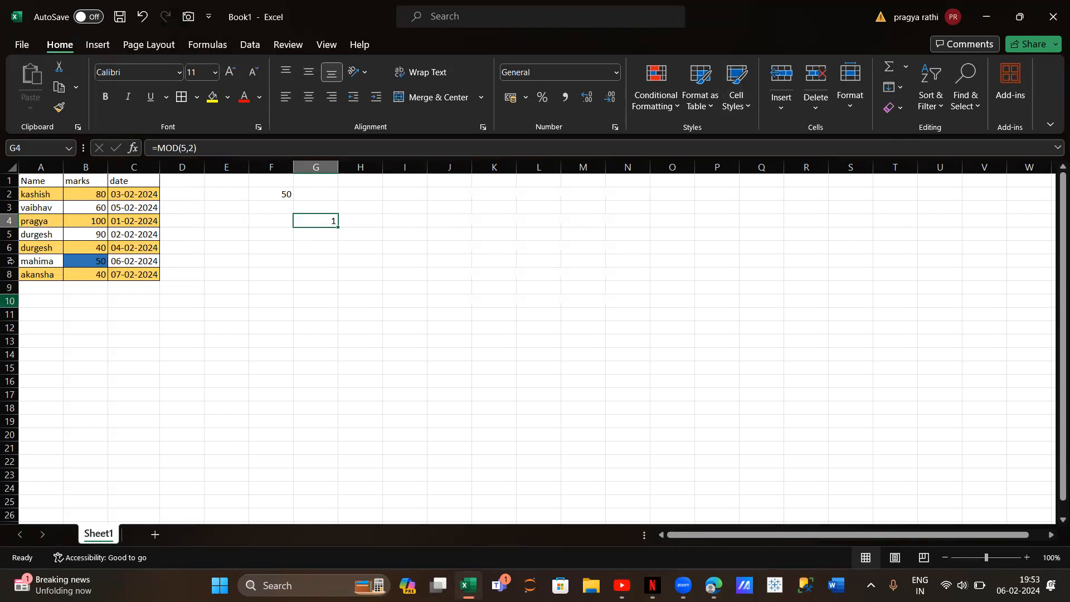
Edit the gold row rule on A1:C8 so its formula reads =MOD(ROW(),3)=0, and apply the change
{"action": "left_click_drag", "start_coordinate": [24, 184], "coordinate": [138, 284]}
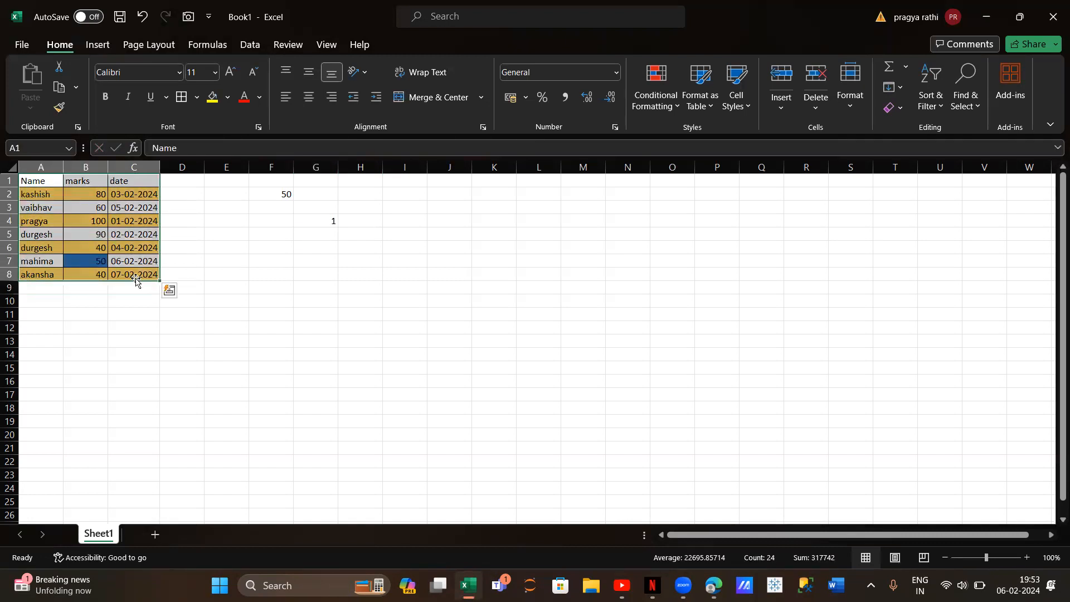
{"action": "left_click", "coordinate": [646, 111]}
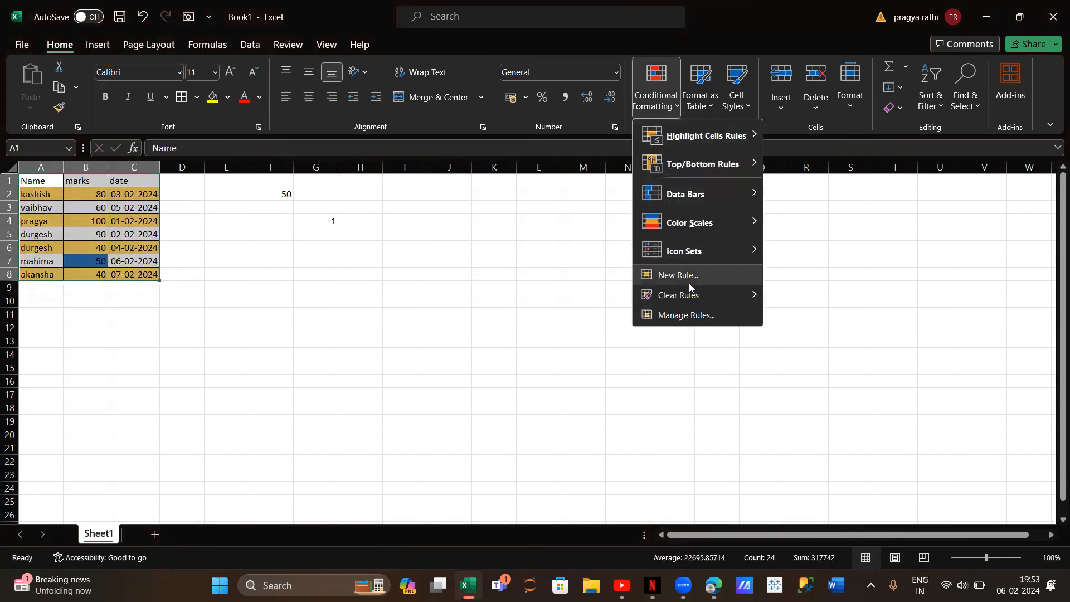
{"action": "left_click", "coordinate": [694, 314]}
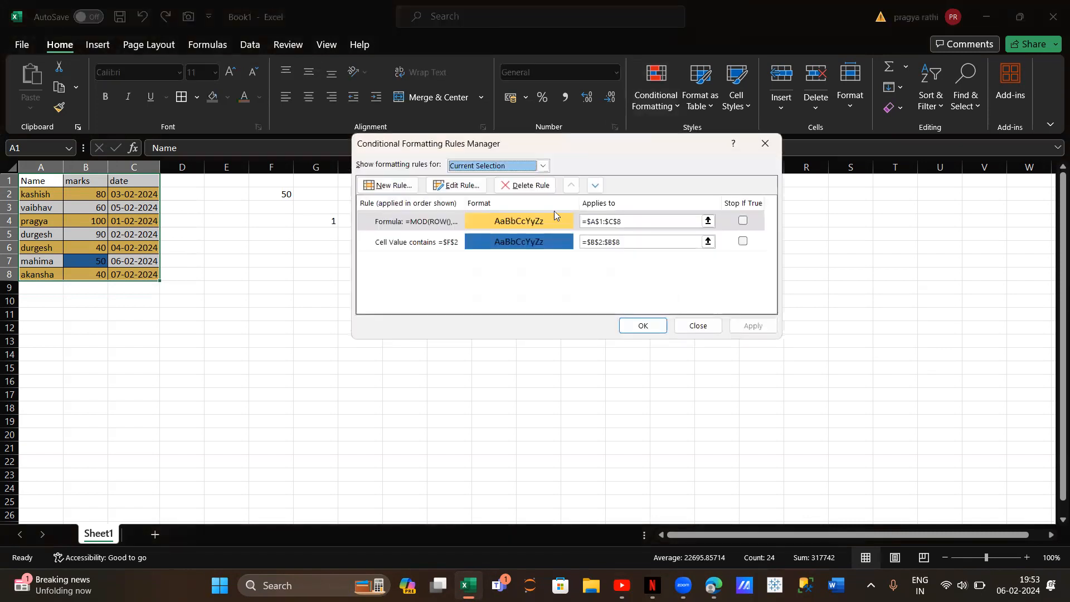
{"action": "left_click", "coordinate": [470, 185]}
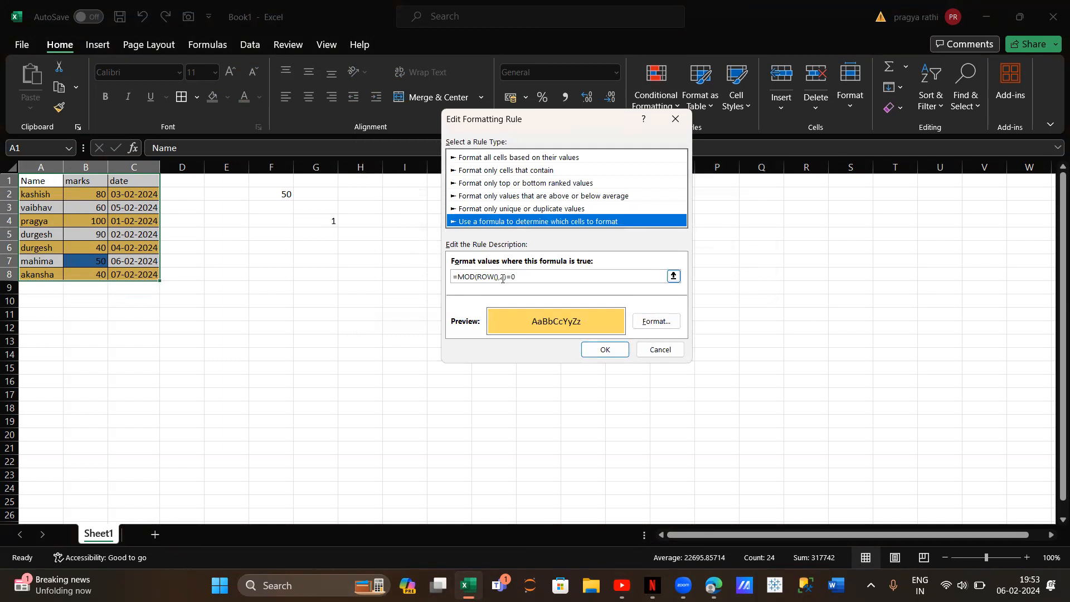
{"action": "left_click", "coordinate": [502, 277]}
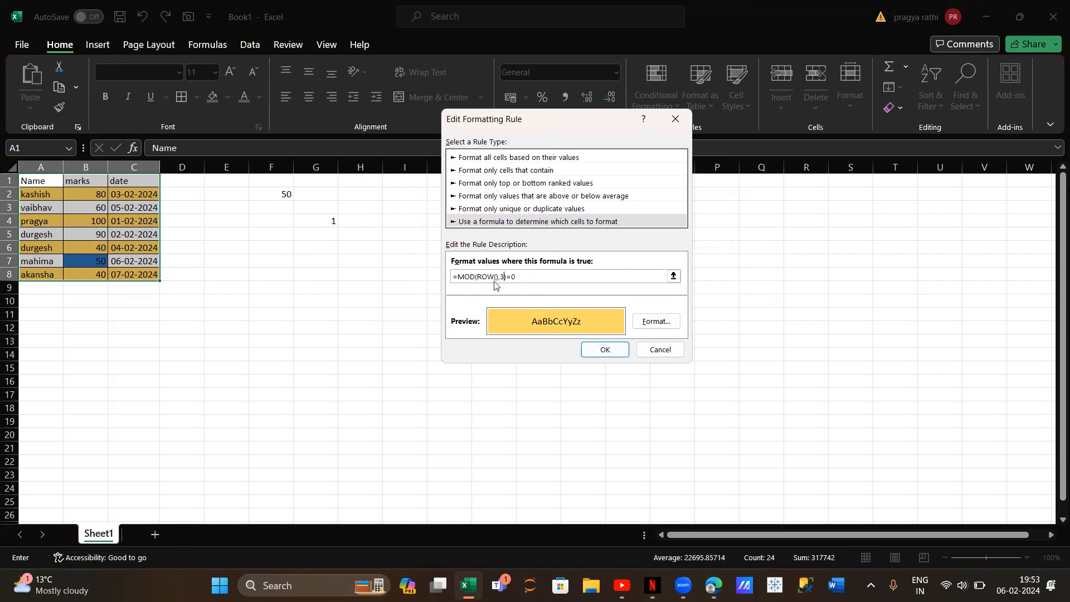
{"action": "left_click", "coordinate": [600, 351]}
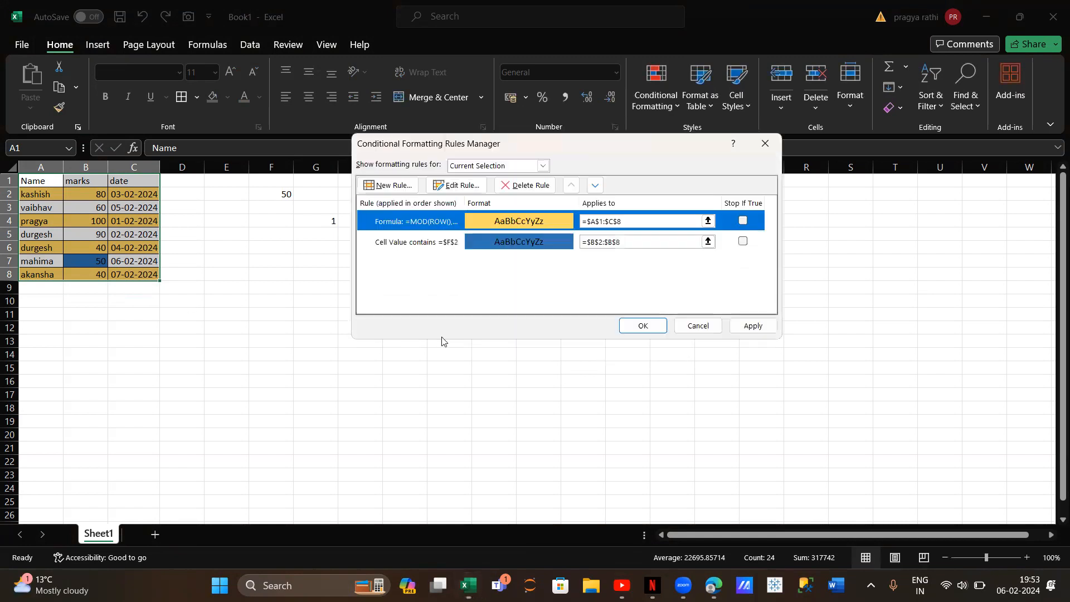
{"action": "left_click", "coordinate": [645, 326]}
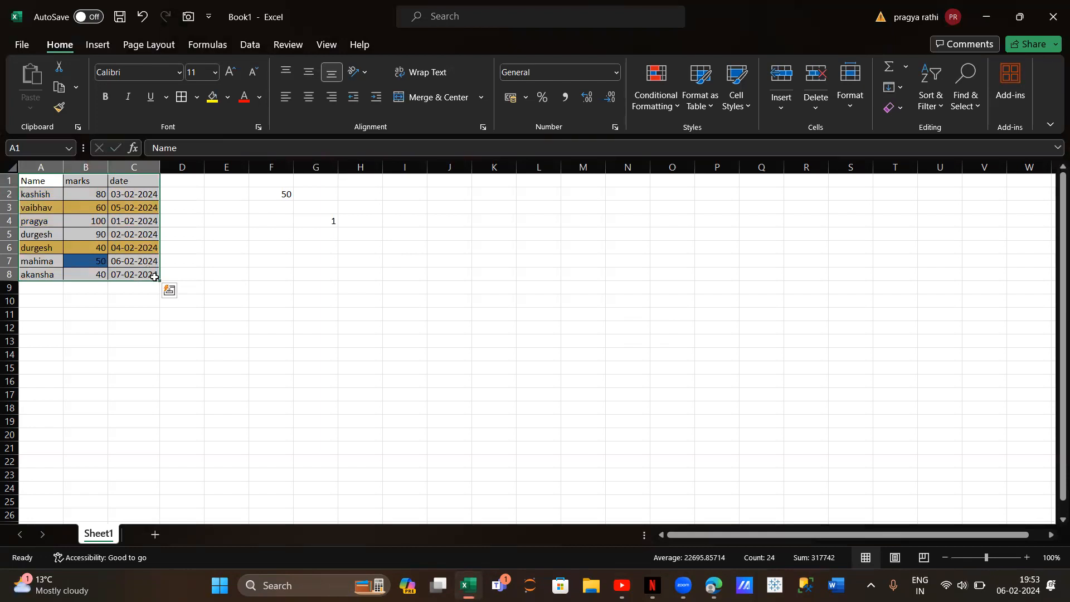
Copy the names in A2:A8 and paste them with their formatting into column I starting at I6
{"action": "left_click", "coordinate": [223, 299]}
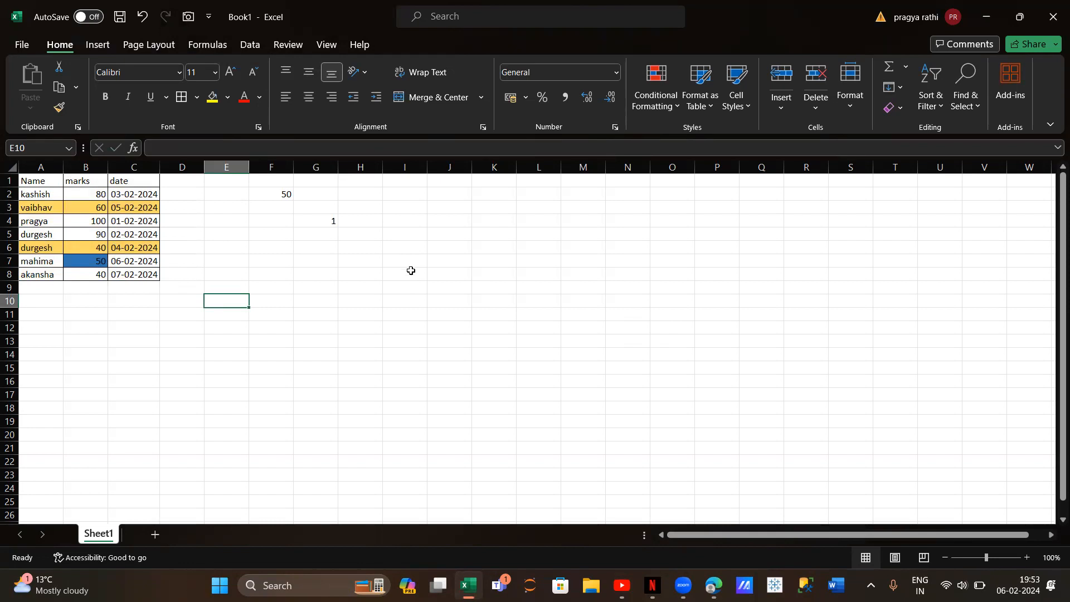
{"action": "left_click", "coordinate": [434, 244]}
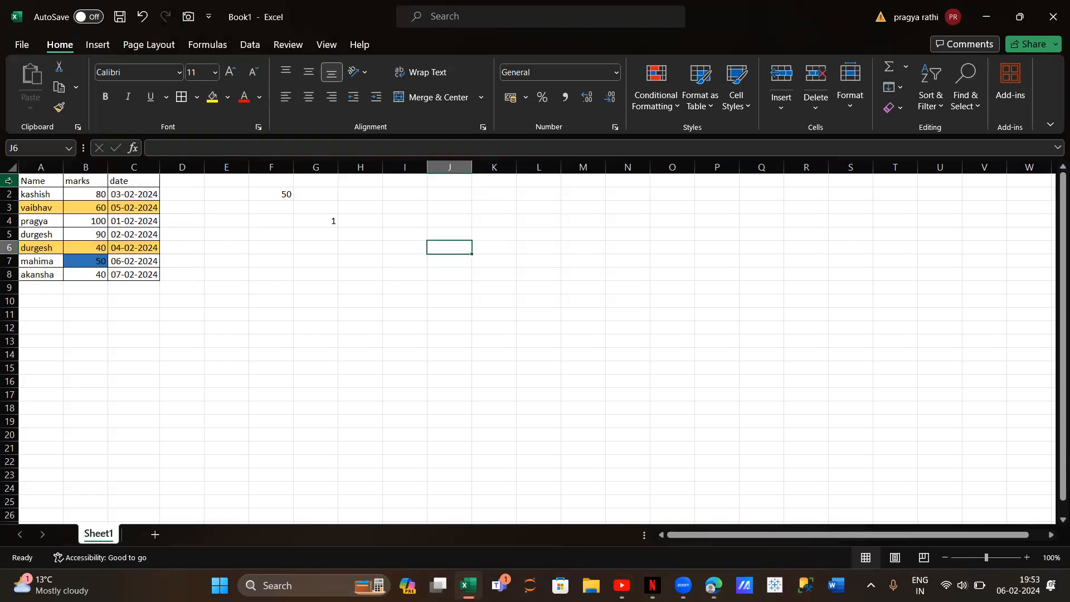
{"action": "left_click_drag", "start_coordinate": [35, 195], "coordinate": [39, 271]}
{"action": "key", "text": "ctrl+c"}
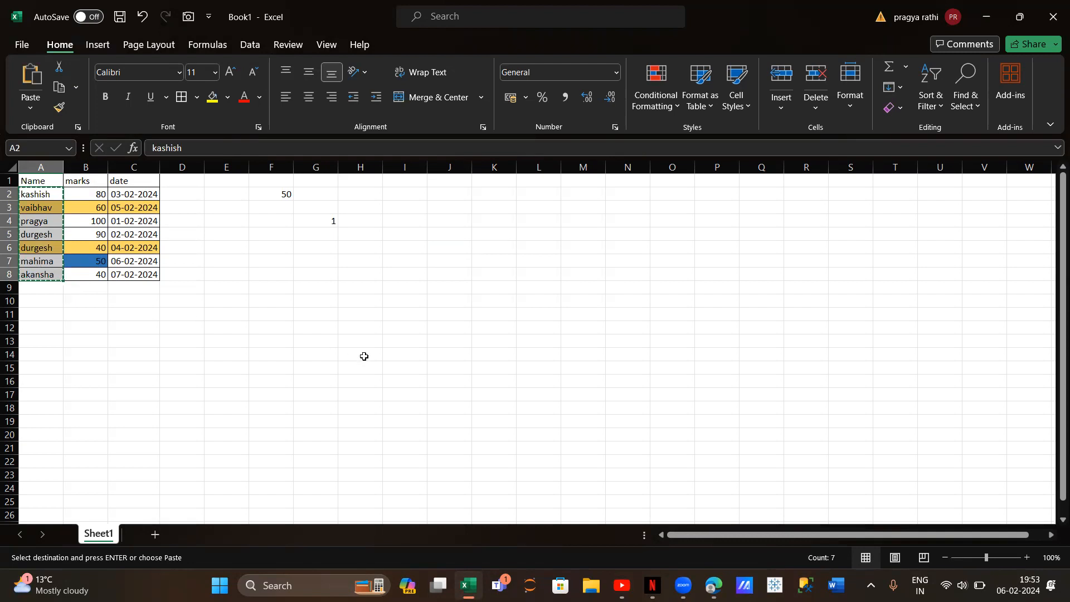
{"action": "left_click", "coordinate": [397, 248]}
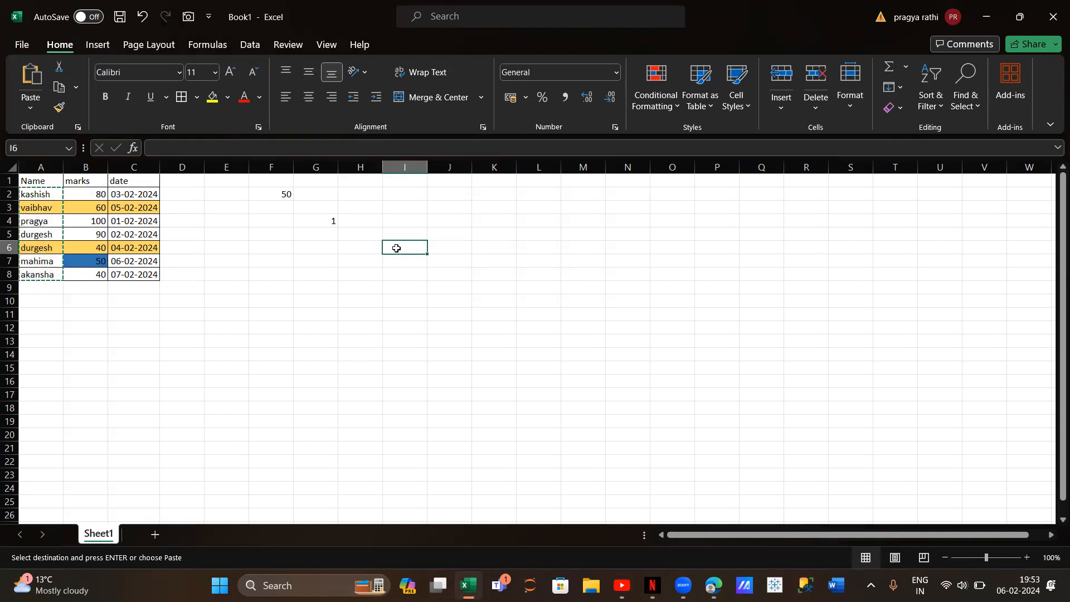
{"action": "key", "text": "ctrl+v"}
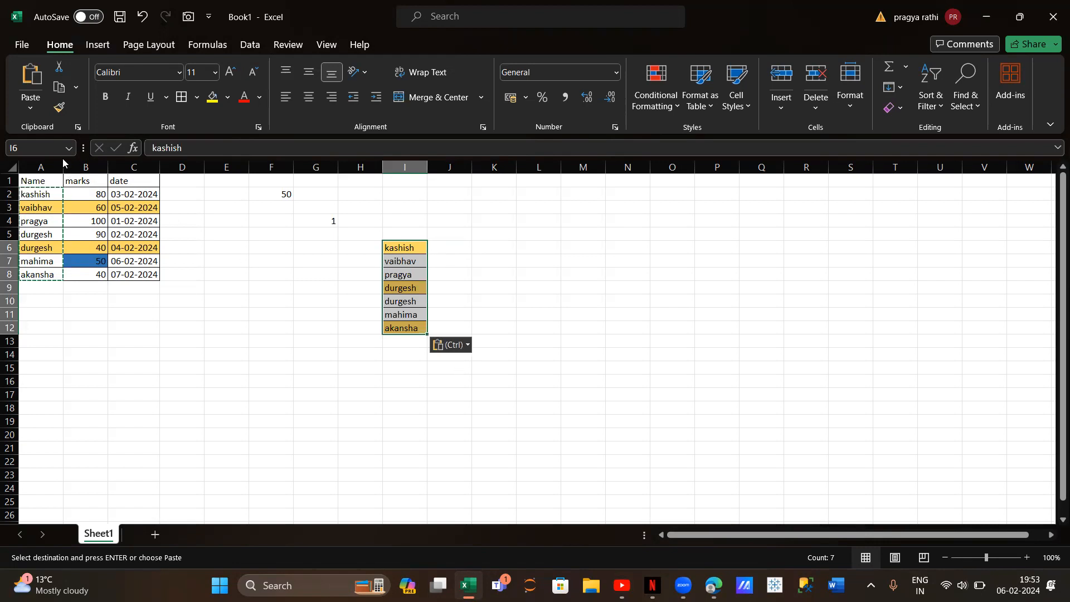
{"action": "left_click", "coordinate": [32, 110]}
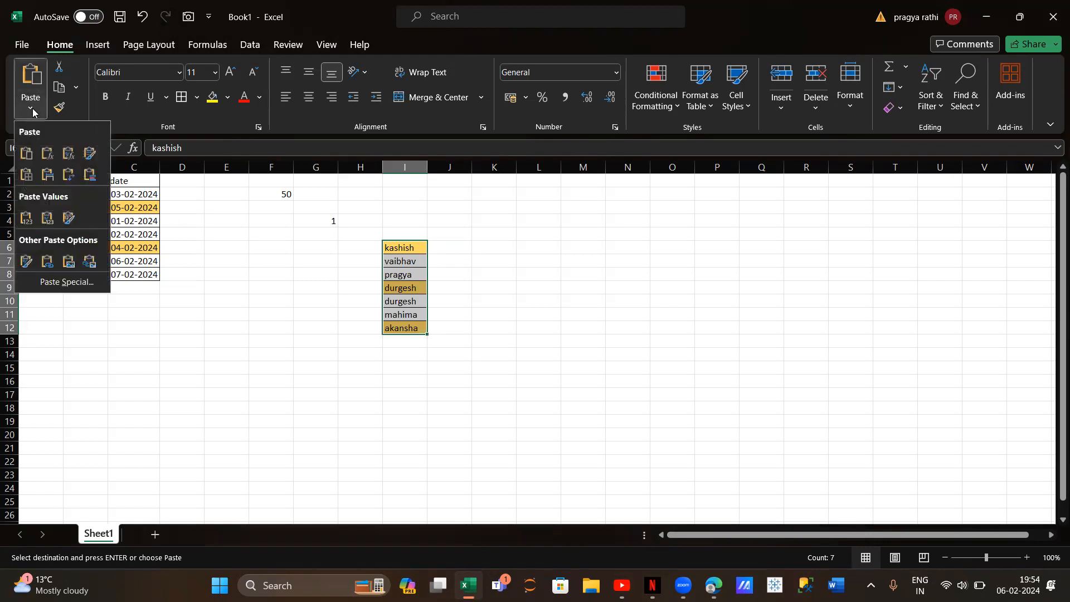
{"action": "left_click", "coordinate": [29, 155]}
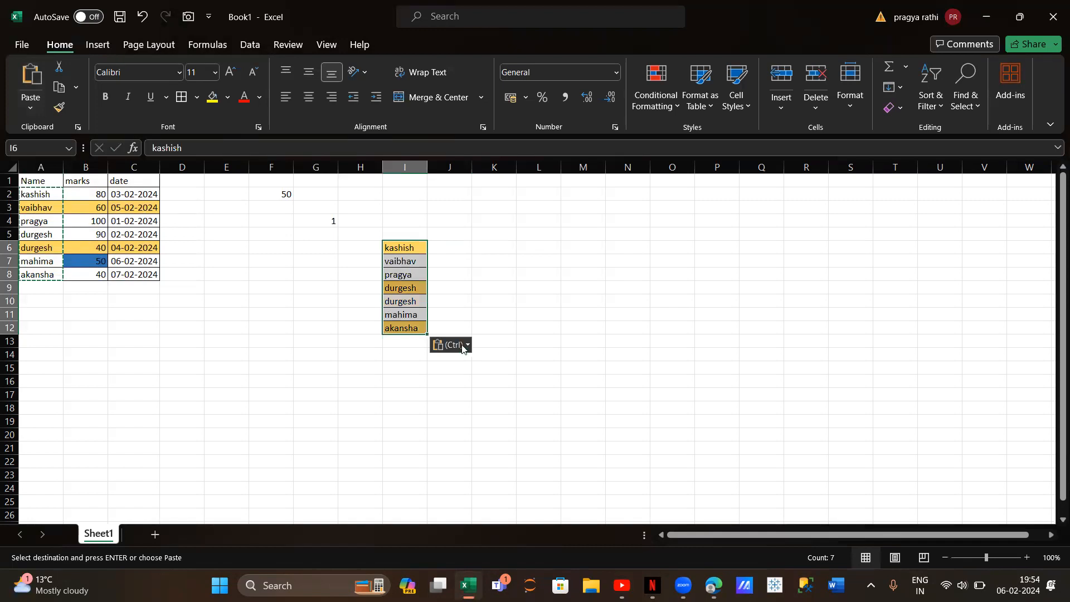
Try re-pasting the names in I6:I12 as Values, Values & Number Formatting, and Values & Source Formatting
{"action": "left_click", "coordinate": [438, 246]}
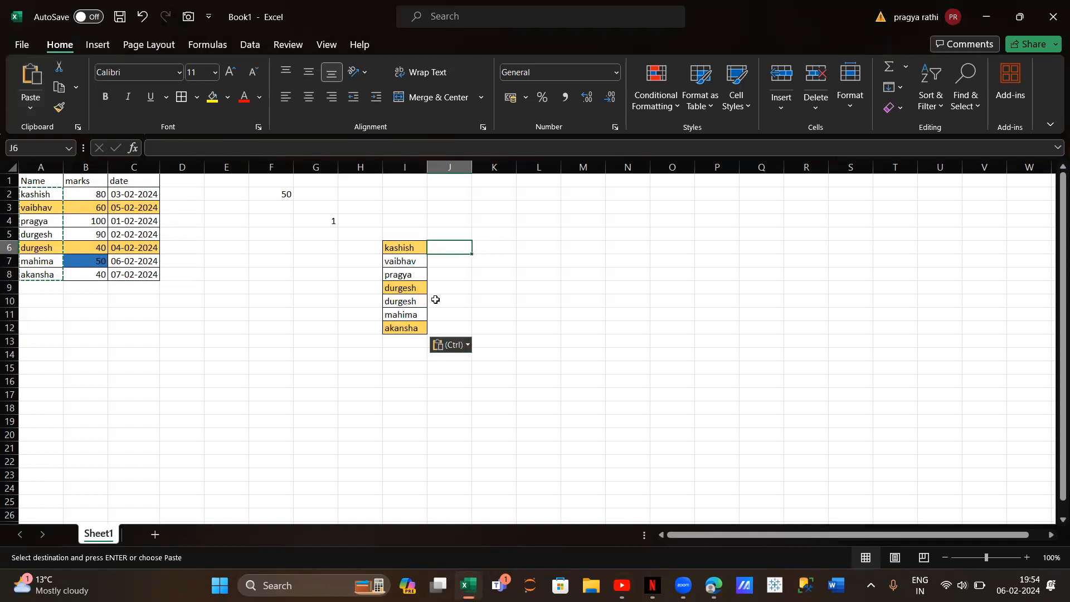
{"action": "left_click", "coordinate": [442, 348]}
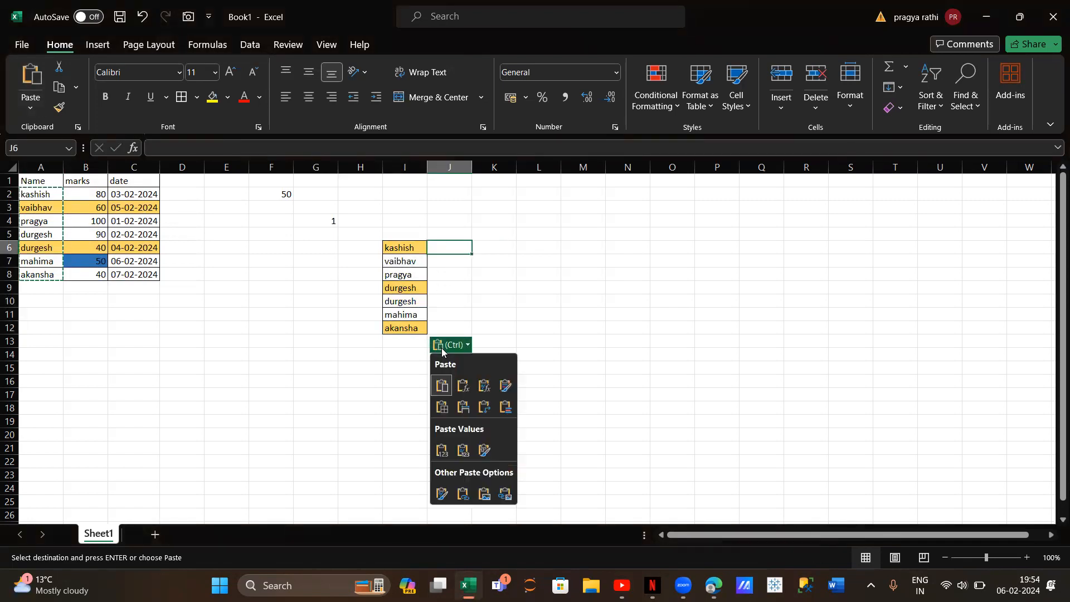
{"action": "left_click", "coordinate": [443, 451]}
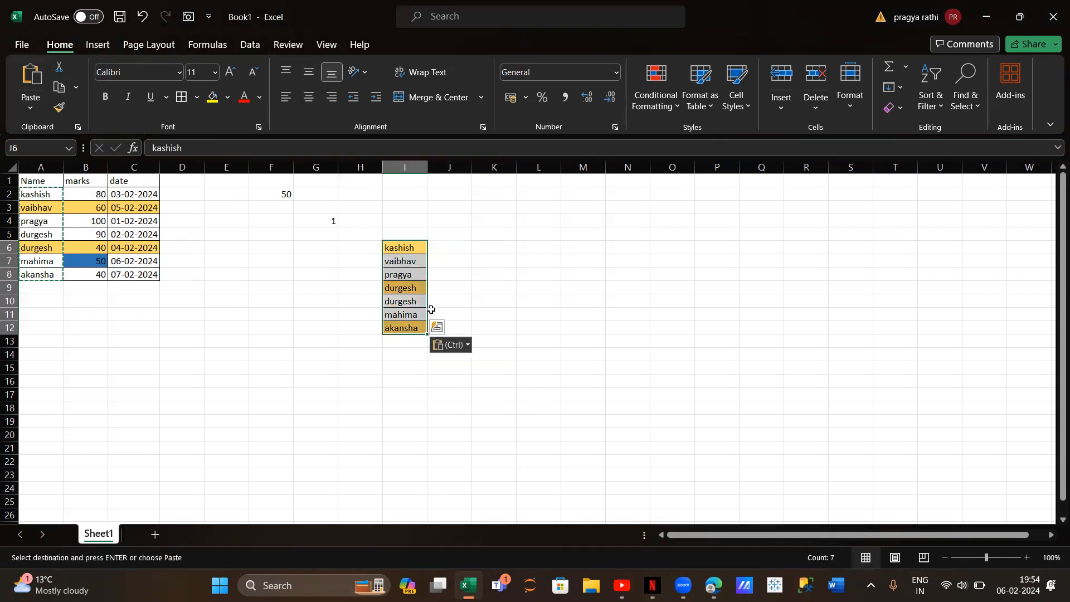
{"action": "left_click", "coordinate": [458, 348]}
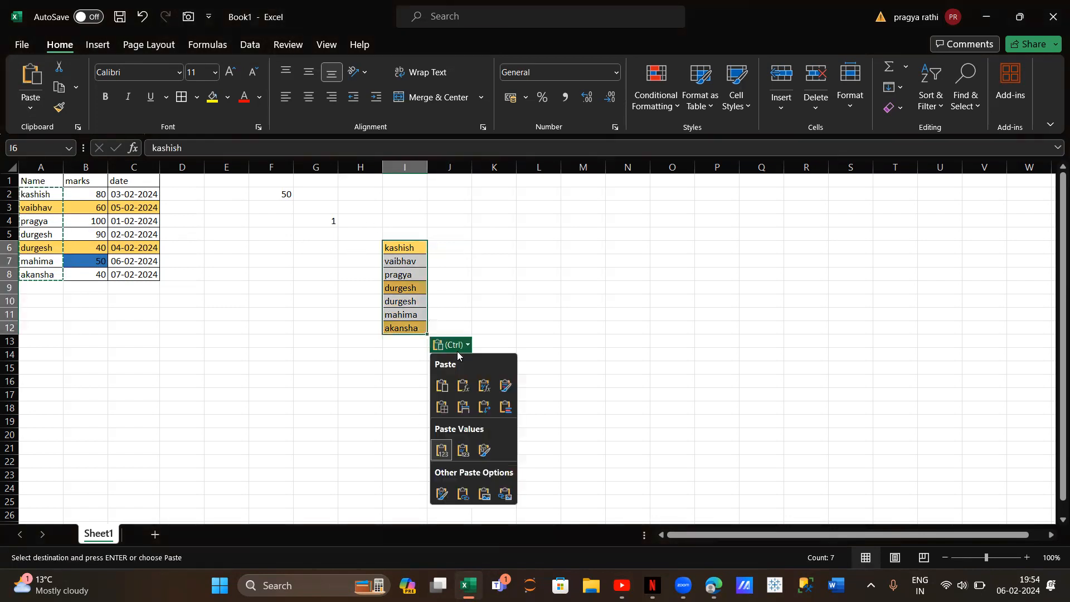
{"action": "left_click", "coordinate": [443, 452]}
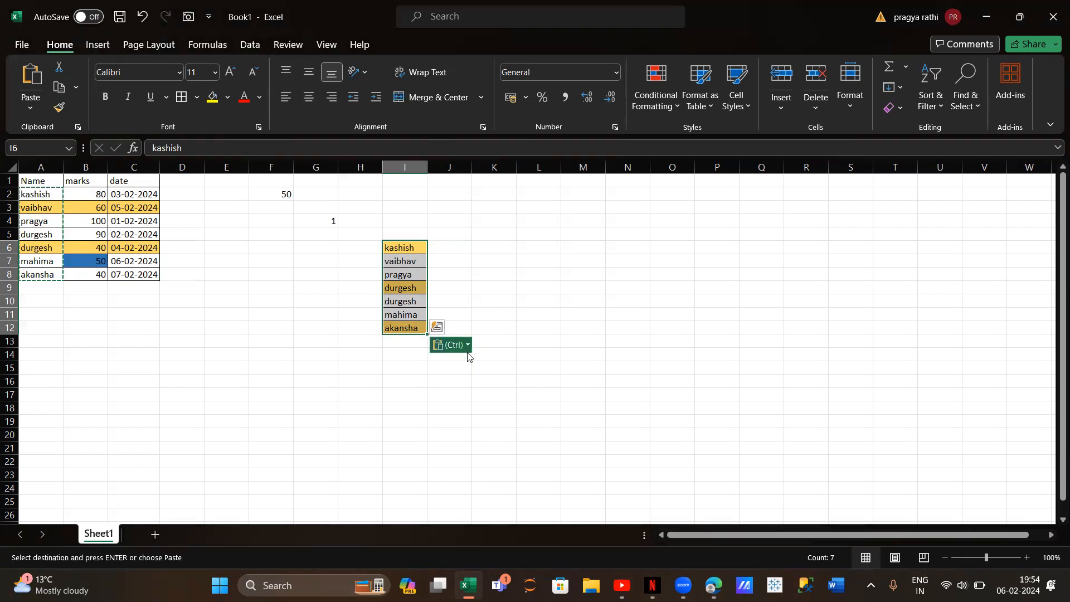
{"action": "left_click", "coordinate": [461, 349]}
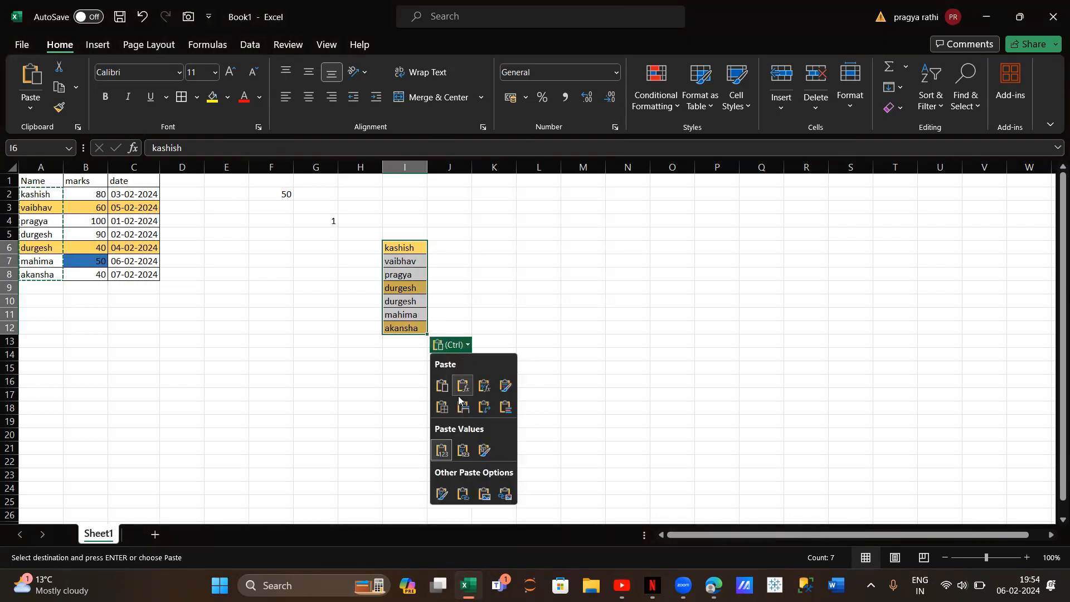
{"action": "left_click", "coordinate": [463, 452]}
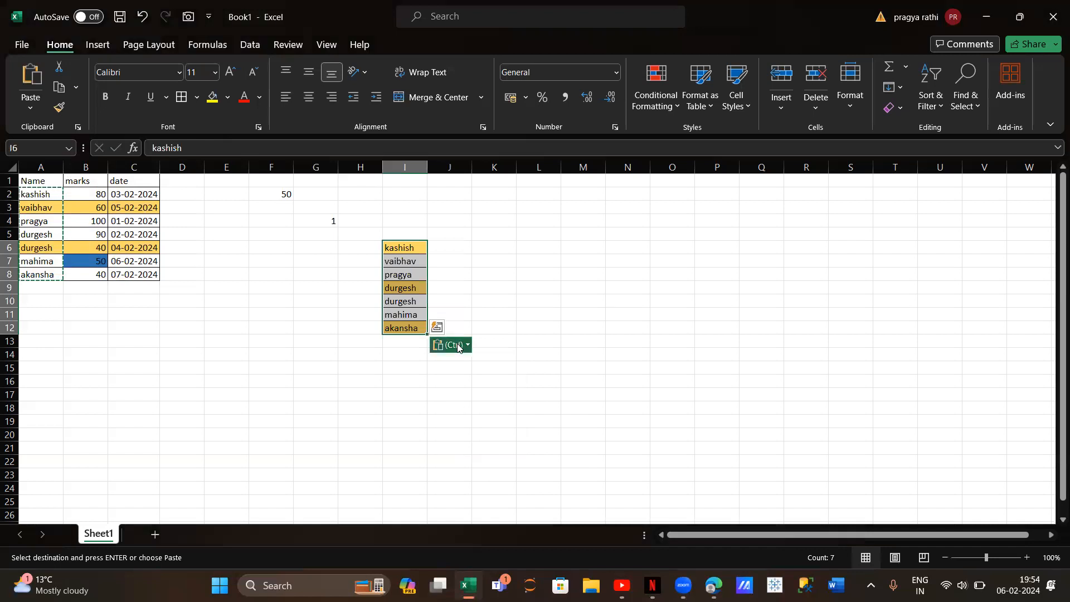
{"action": "left_click", "coordinate": [458, 347]}
{"action": "left_click", "coordinate": [484, 449]}
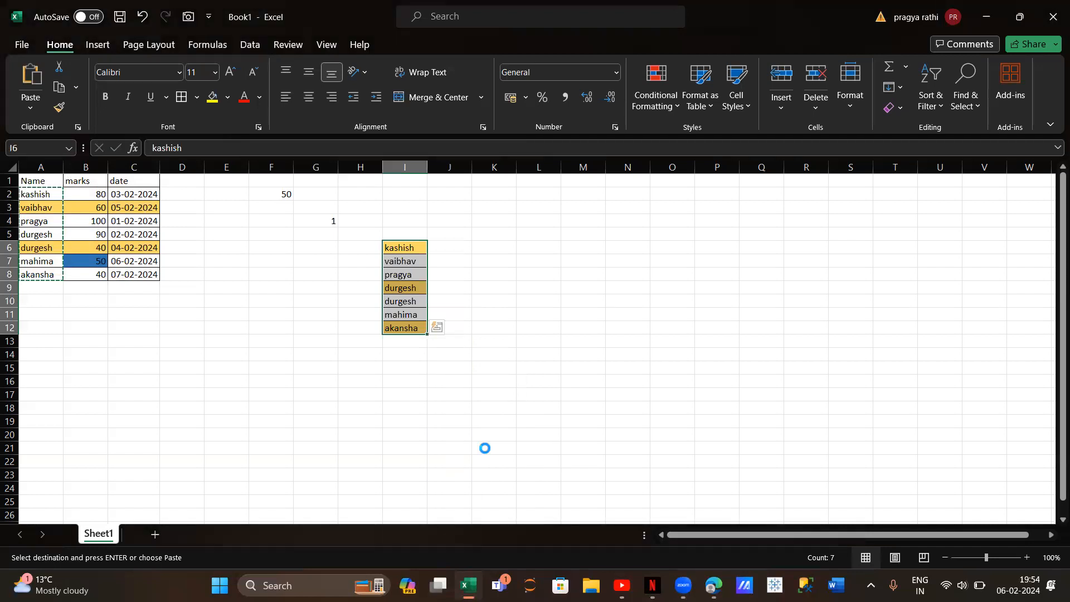
{"action": "left_click", "coordinate": [438, 245]}
{"action": "left_click", "coordinate": [496, 300]}
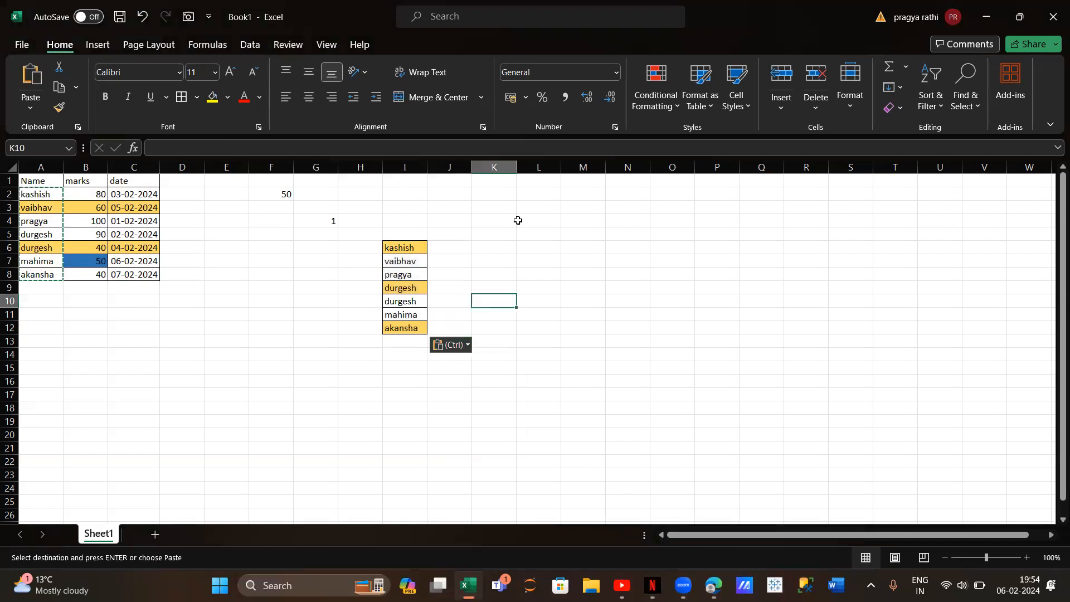
Enter a last name beside each of the first four copied first names, in cells J6 through J9
{"action": "left_click", "coordinate": [450, 252]}
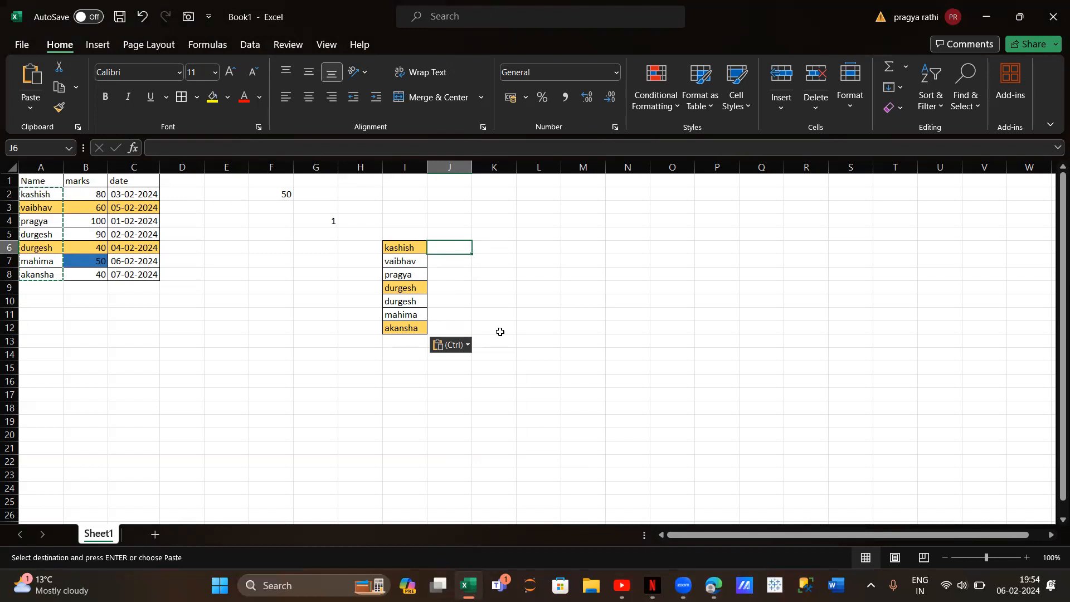
{"action": "type", "text": "yadav"}
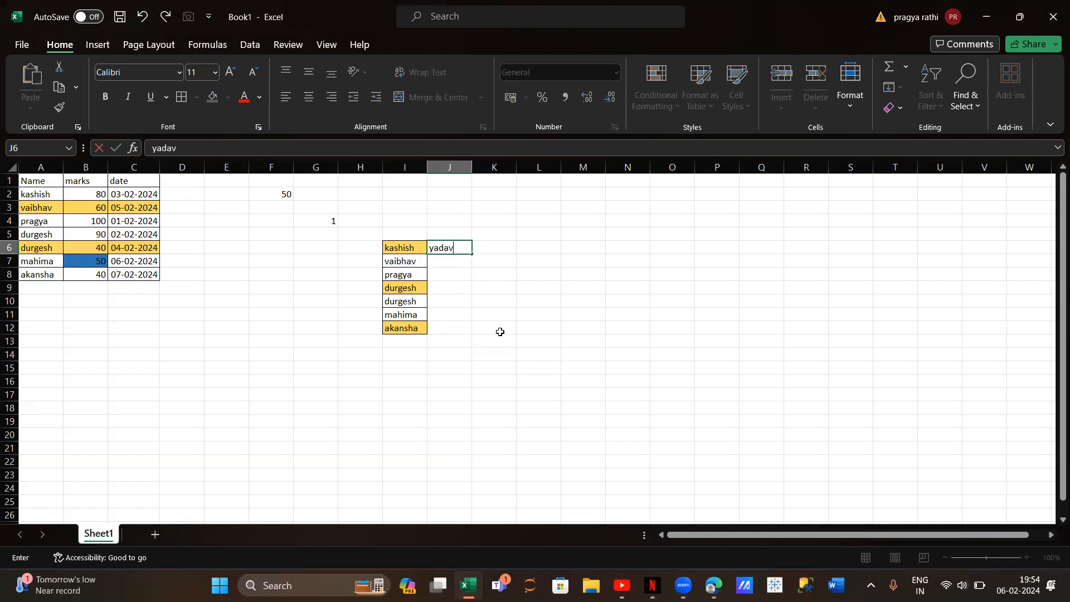
{"action": "key", "text": "Return"}
{"action": "type", "text": "rathi"}
{"action": "key", "text": "Return"}
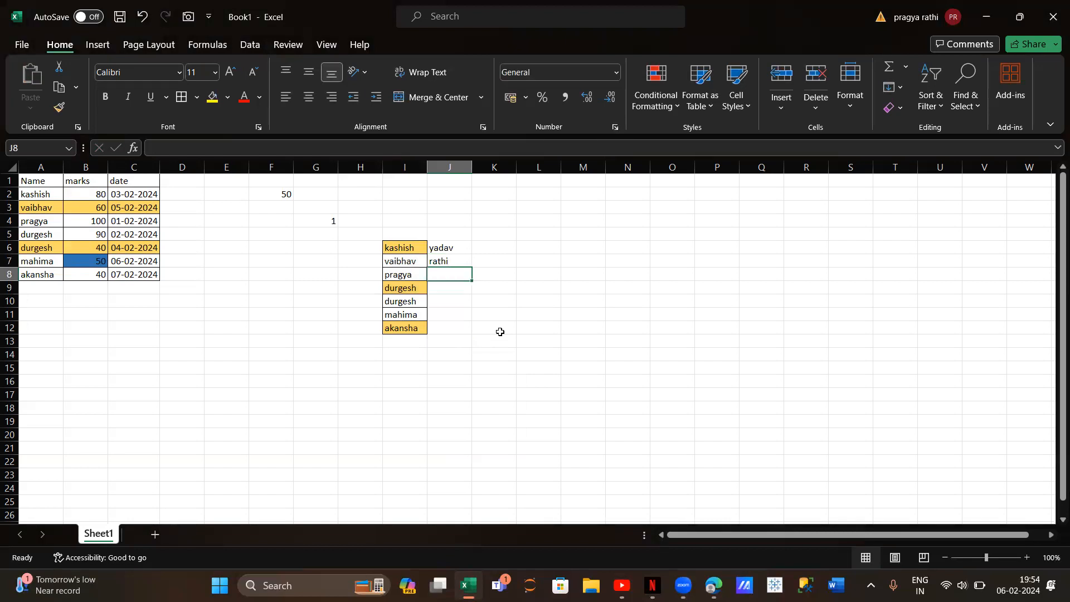
{"action": "type", "text": "aro"}
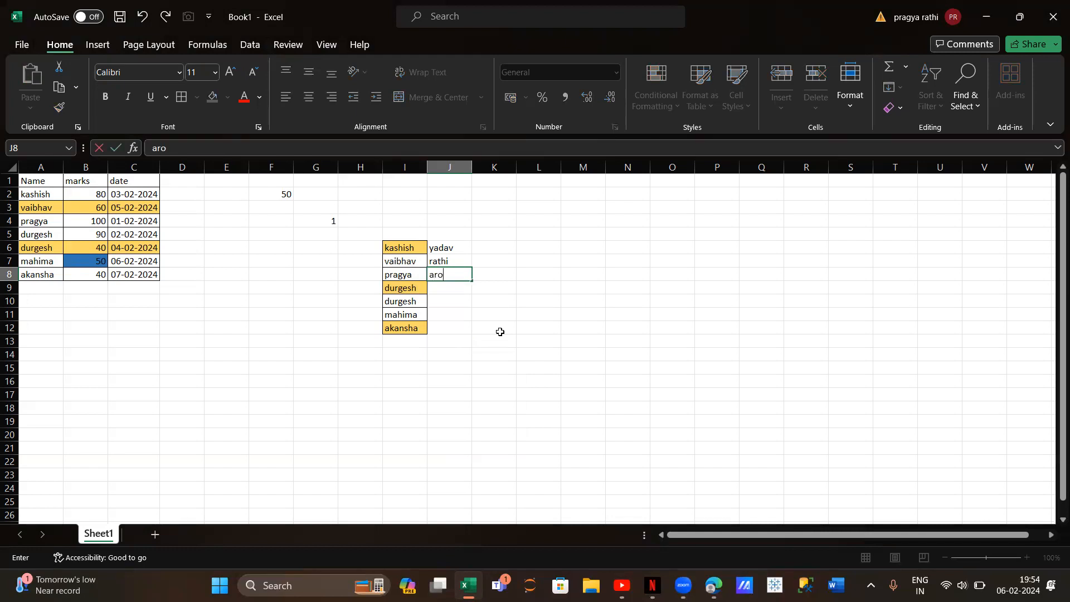
{"action": "type", "text": "ra"}
{"action": "key", "text": "Return"}
{"action": "type", "text": "yada"}
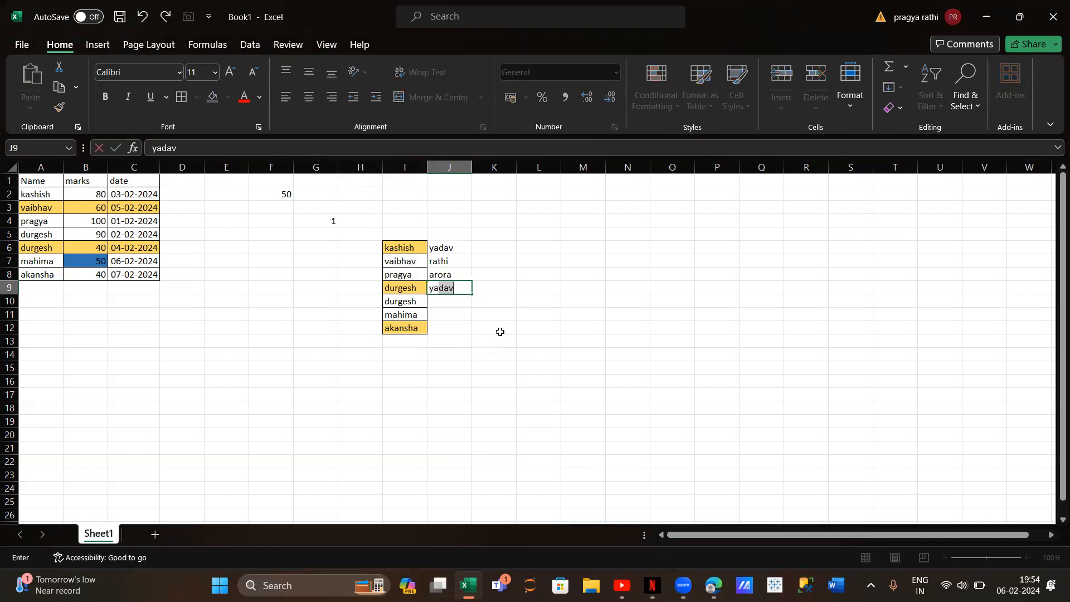
{"action": "type", "text": "v"}
{"action": "key", "text": "Return"}
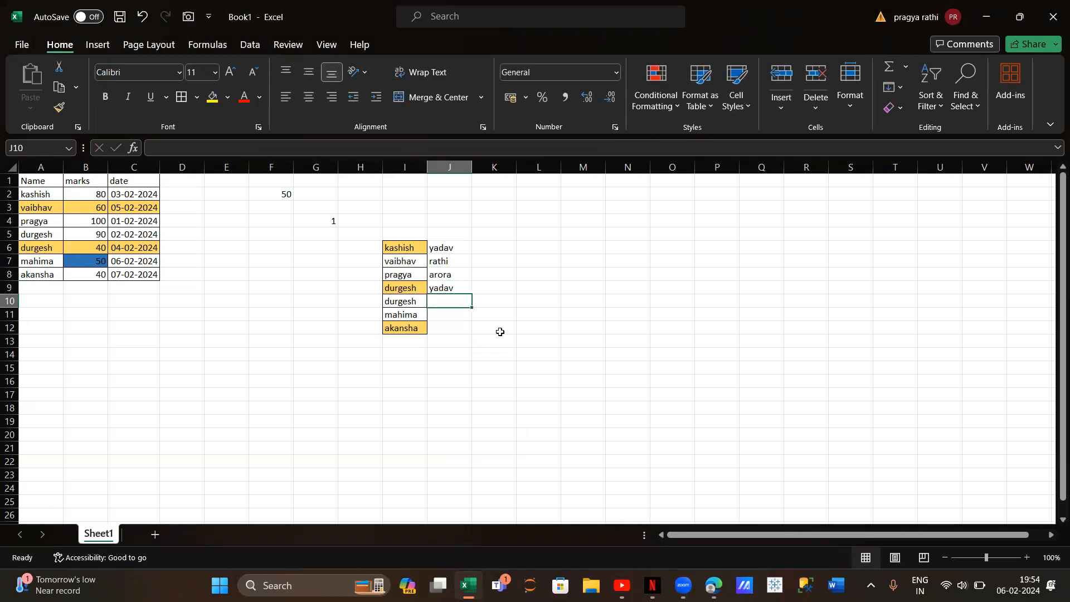
Fill in last names for the remaining three people in cells J10 through J12
{"action": "type", "text": "kumar"}
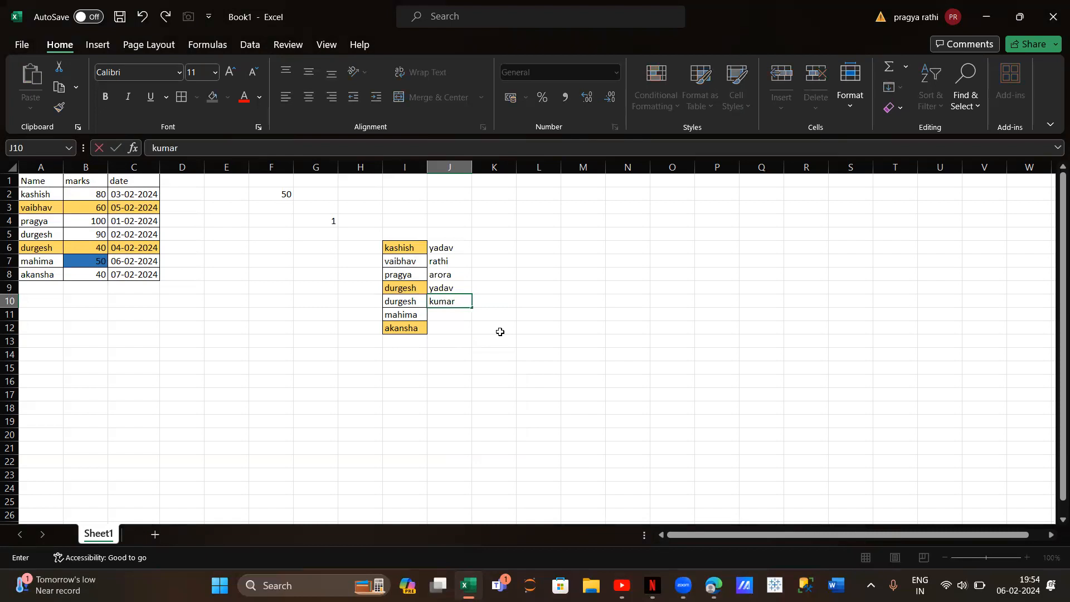
{"action": "key", "text": "Return"}
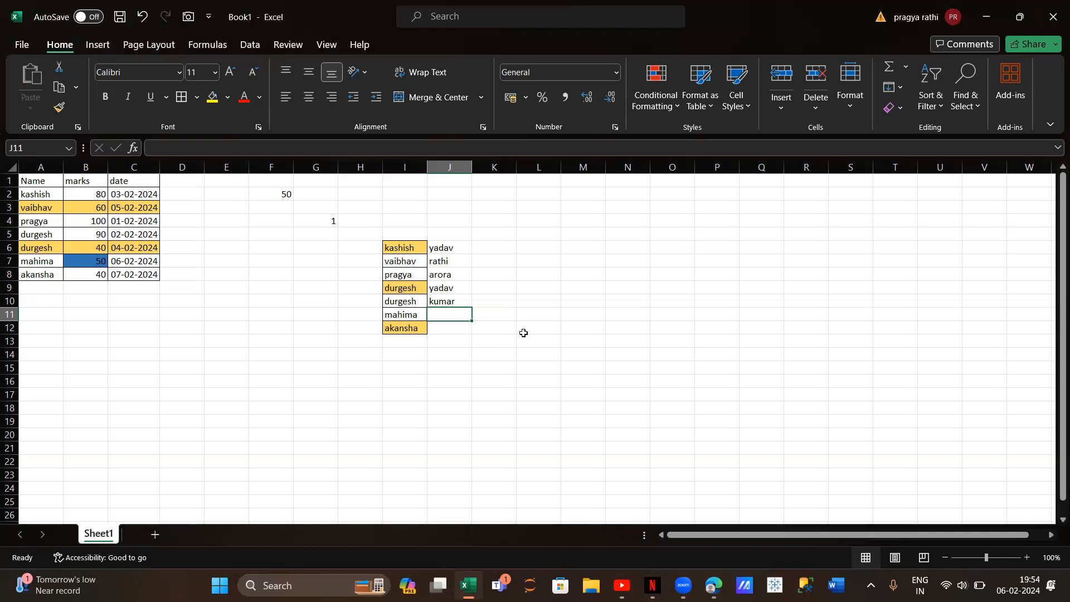
{"action": "type", "text": "r"}
{"action": "key", "text": "BackSpace"}
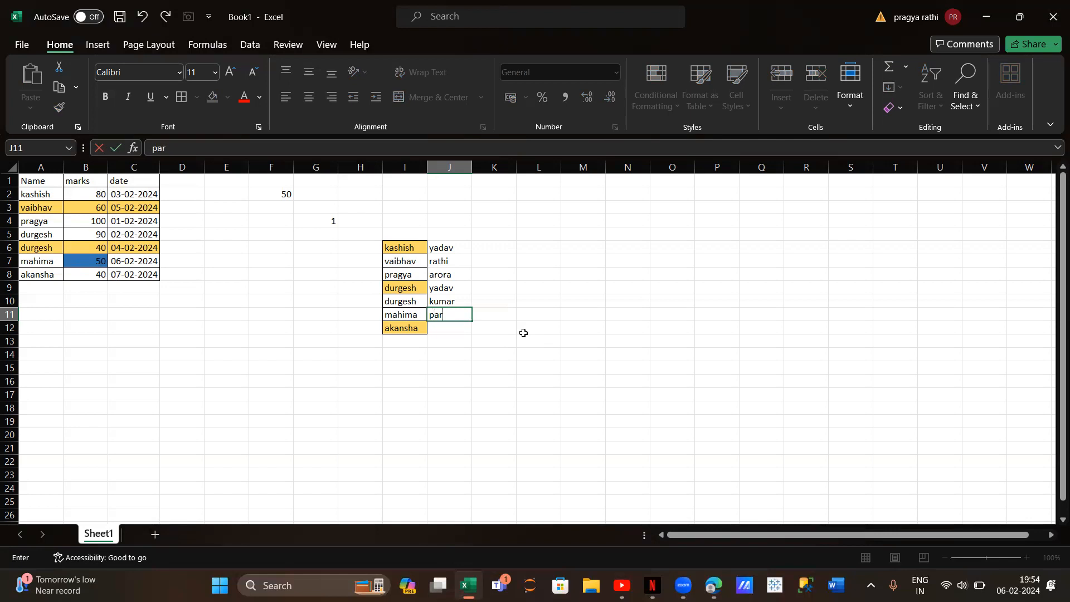
{"action": "type", "text": "panwar"}
{"action": "key", "text": "Return"}
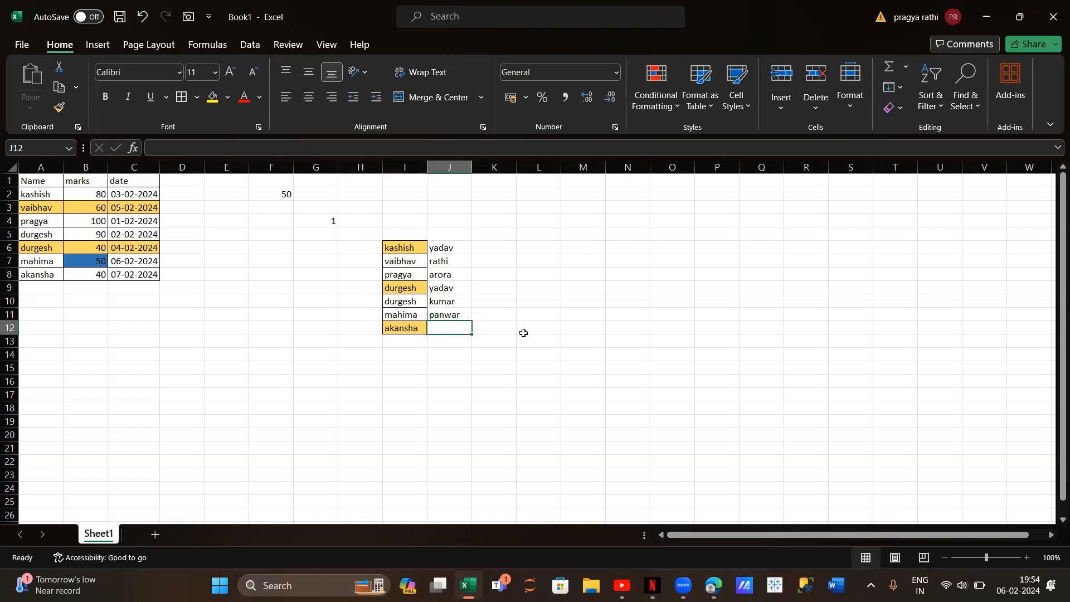
{"action": "type", "text": "prajput"}
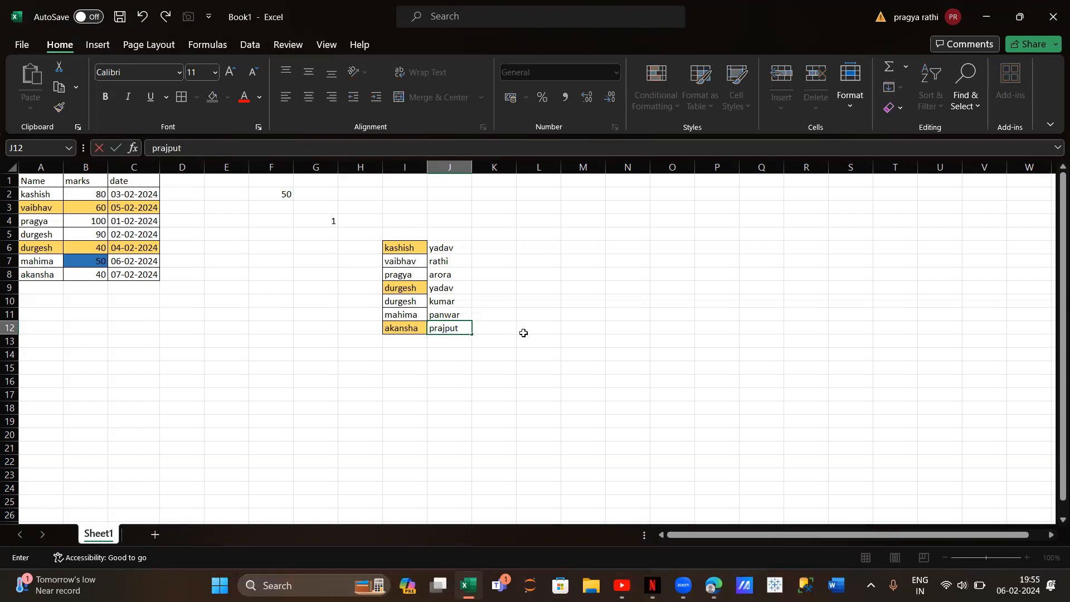
Add the header FN in I5 above the first names and LN in J5 above the last names
{"action": "left_click", "coordinate": [398, 230]}
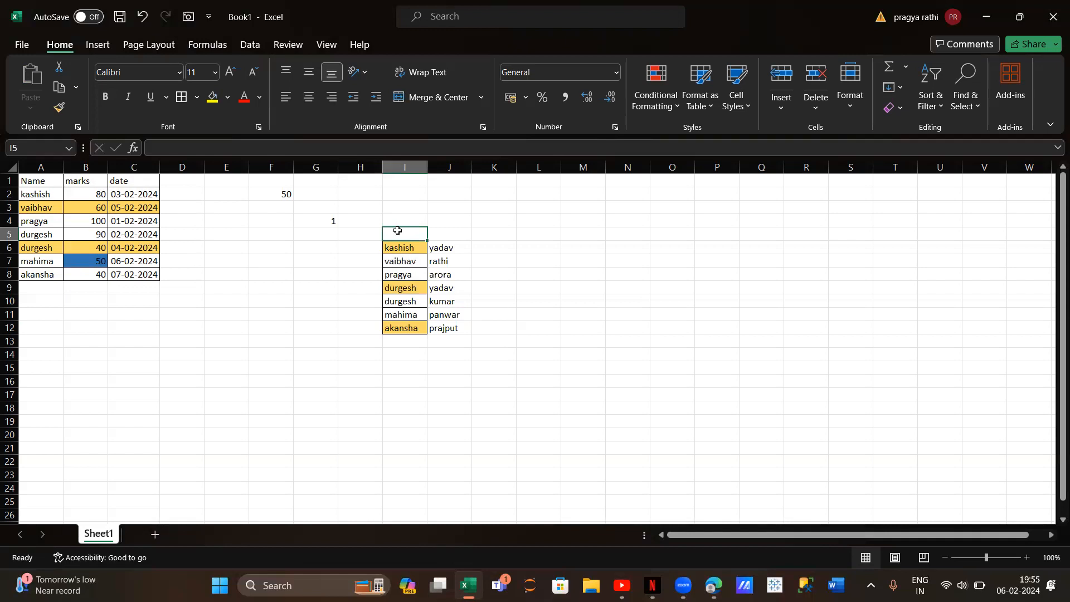
{"action": "type", "text": "FN"}
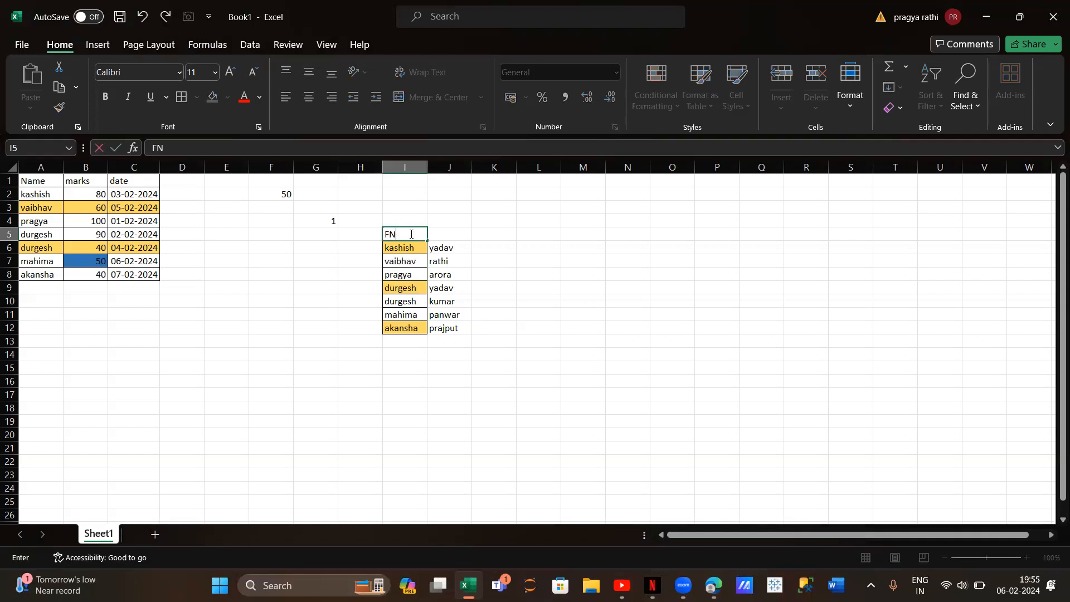
{"action": "left_click", "coordinate": [446, 237]}
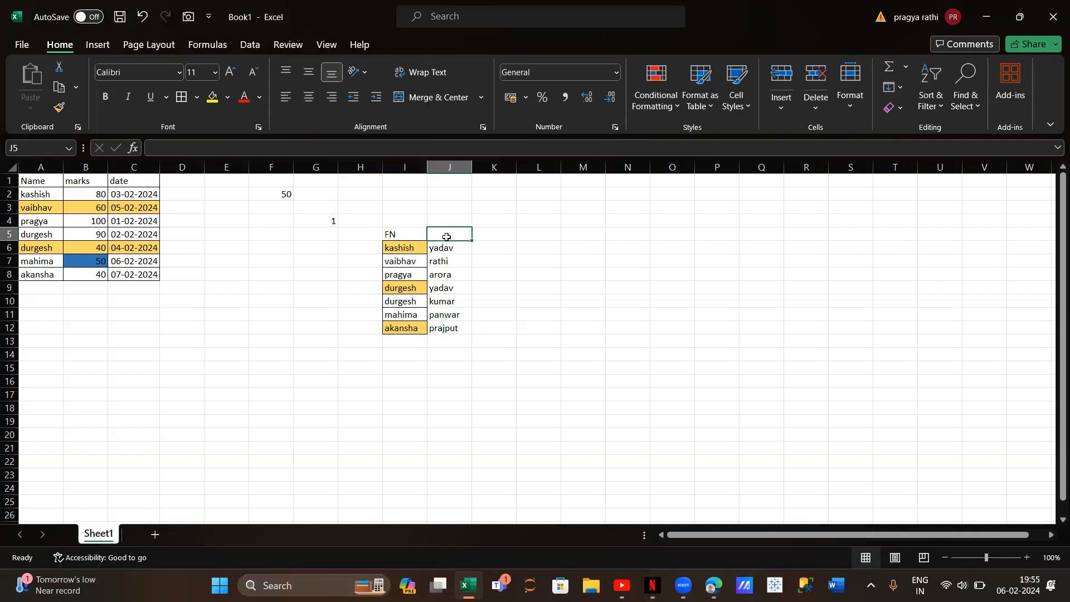
{"action": "type", "text": "F"}
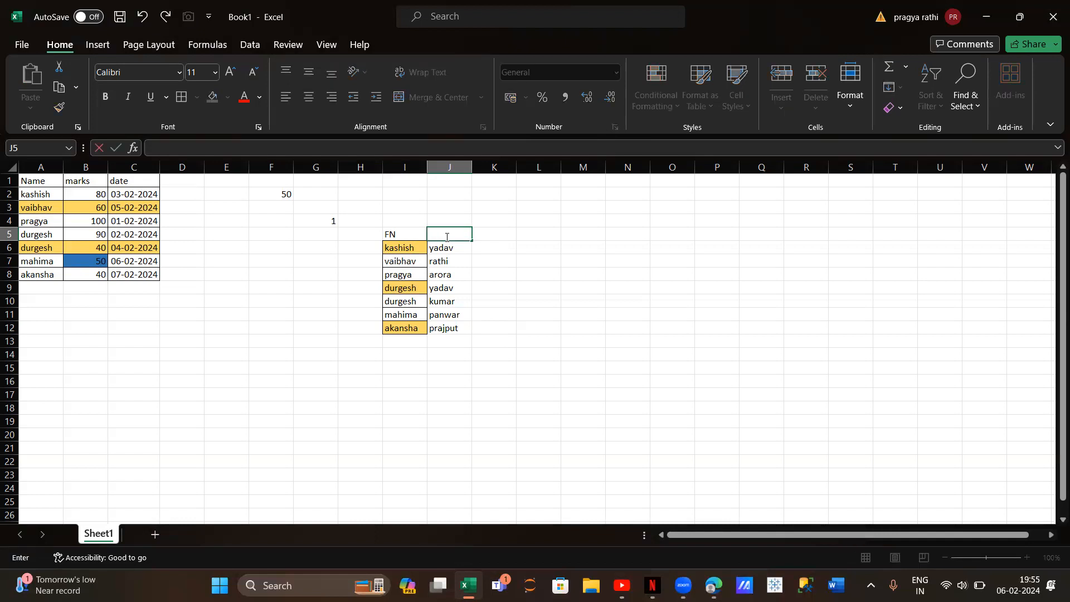
{"action": "type", "text": "N"}
Enter the first person's full name in K6, start the second in K7, and accept the Flash Fill suggestions down to K12
{"action": "left_click", "coordinate": [494, 245]}
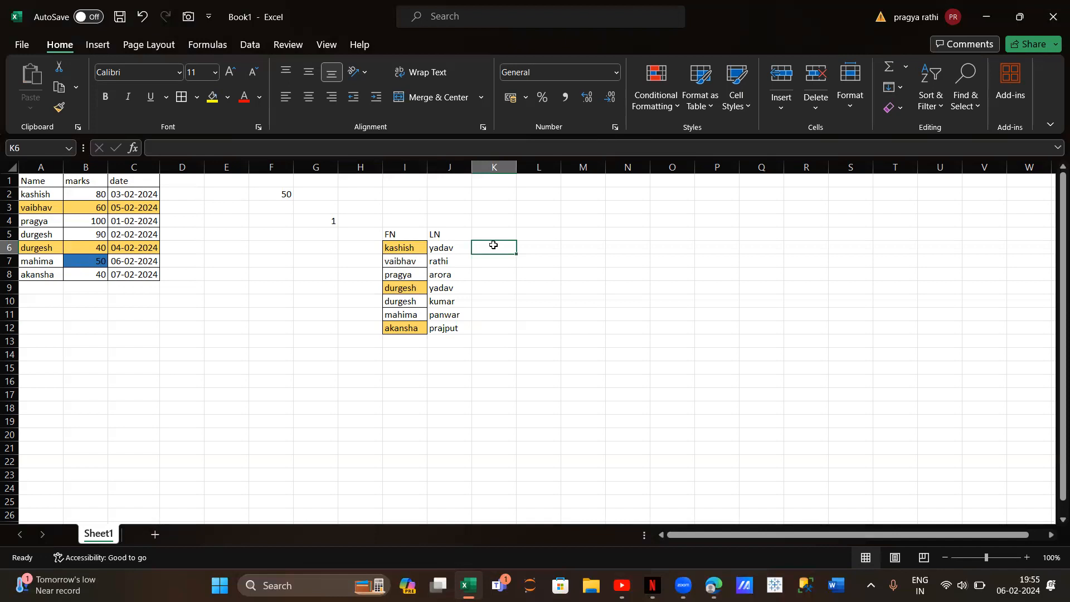
{"action": "type", "text": "kashis"}
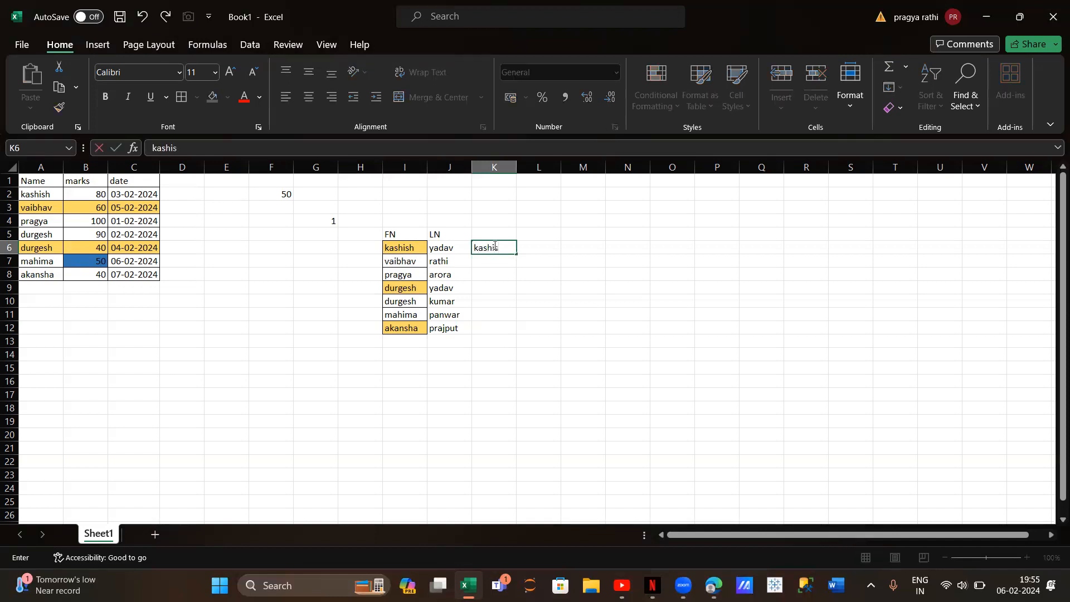
{"action": "type", "text": "h yadav"}
{"action": "key", "text": "Return"}
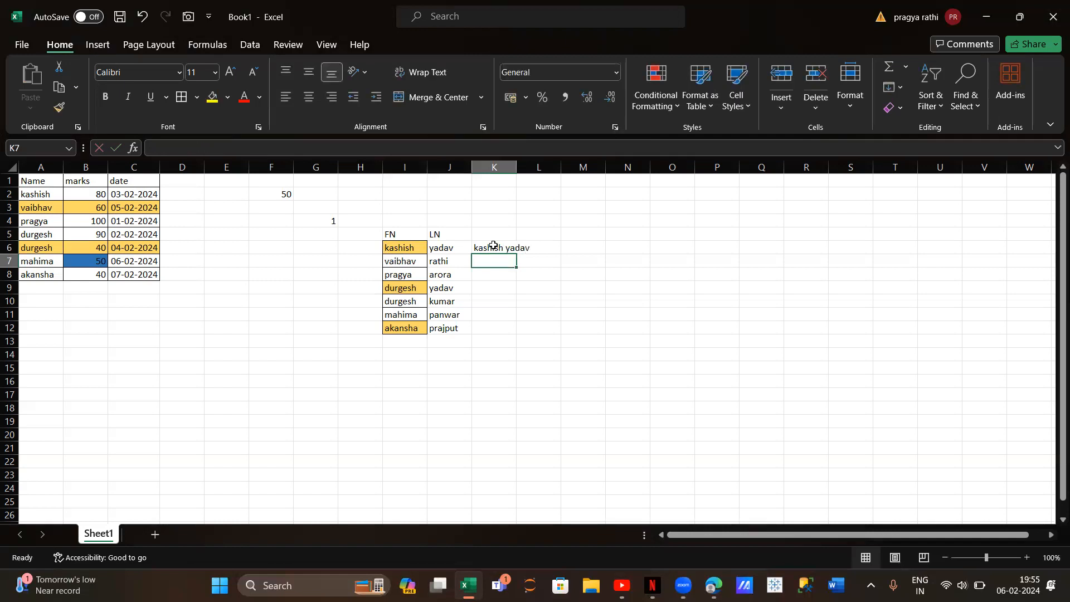
{"action": "type", "text": "vaibhav rathi"}
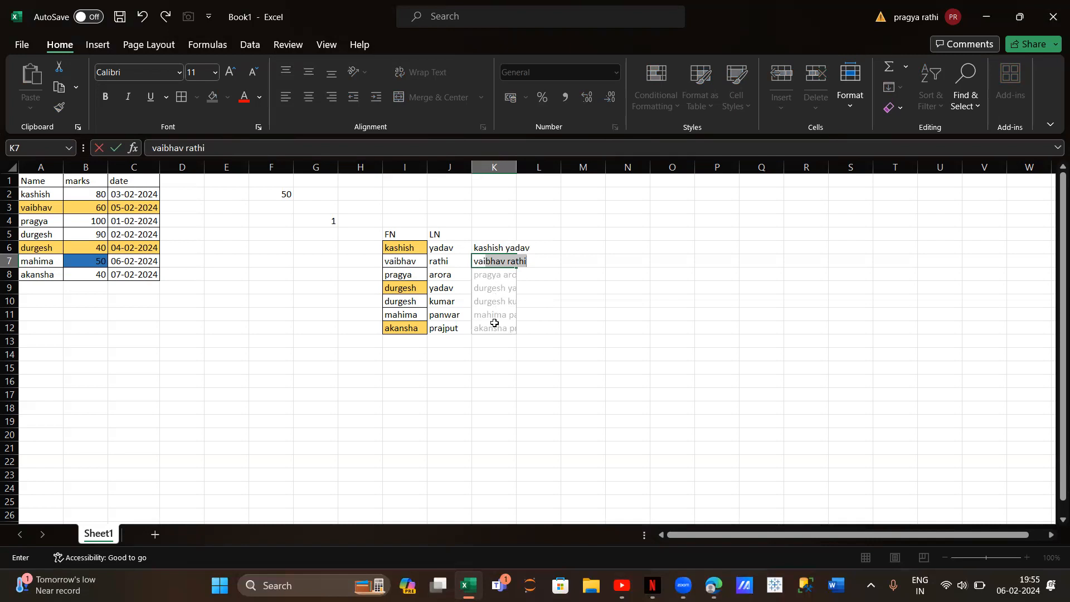
{"action": "key", "text": "Return"}
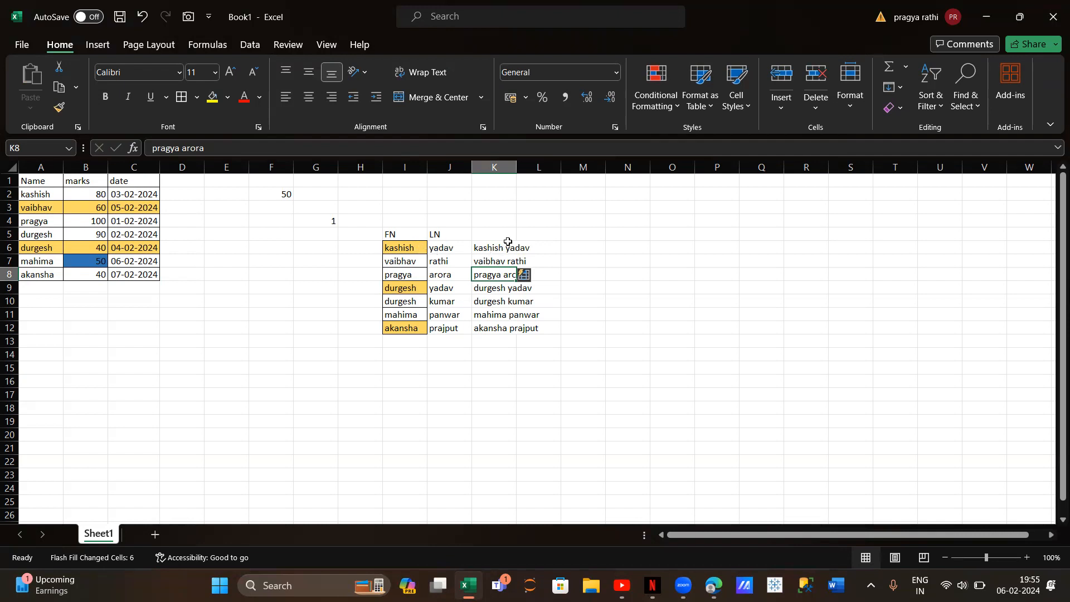
Undo the Flash Fill of the full names so that K8:K12 are empty
{"action": "left_click_drag", "start_coordinate": [484, 250], "coordinate": [521, 335]}
{"action": "left_click", "coordinate": [526, 342]}
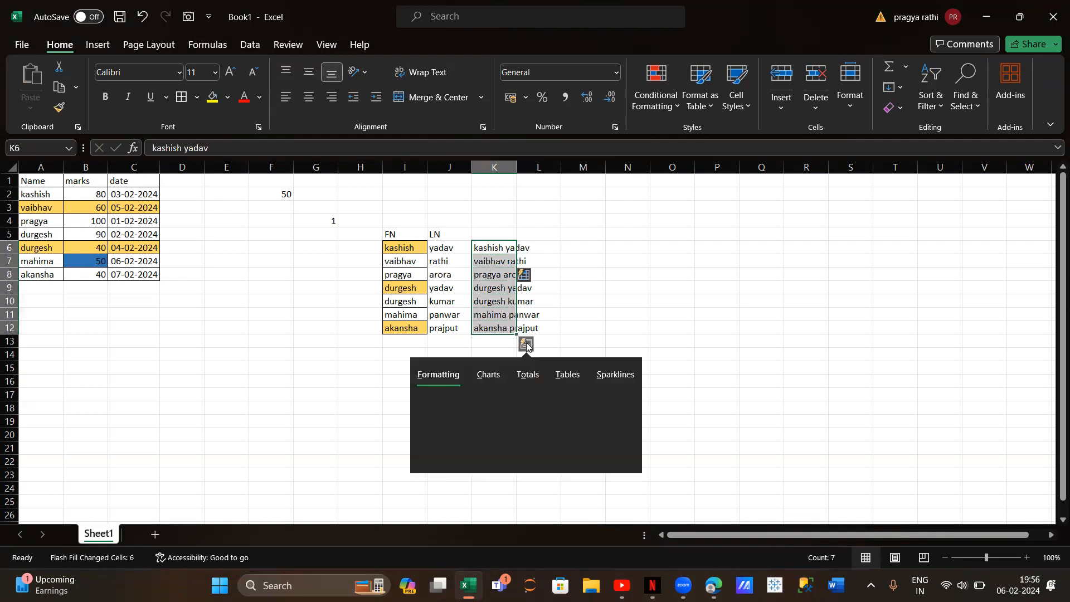
{"action": "left_click", "coordinate": [641, 317]}
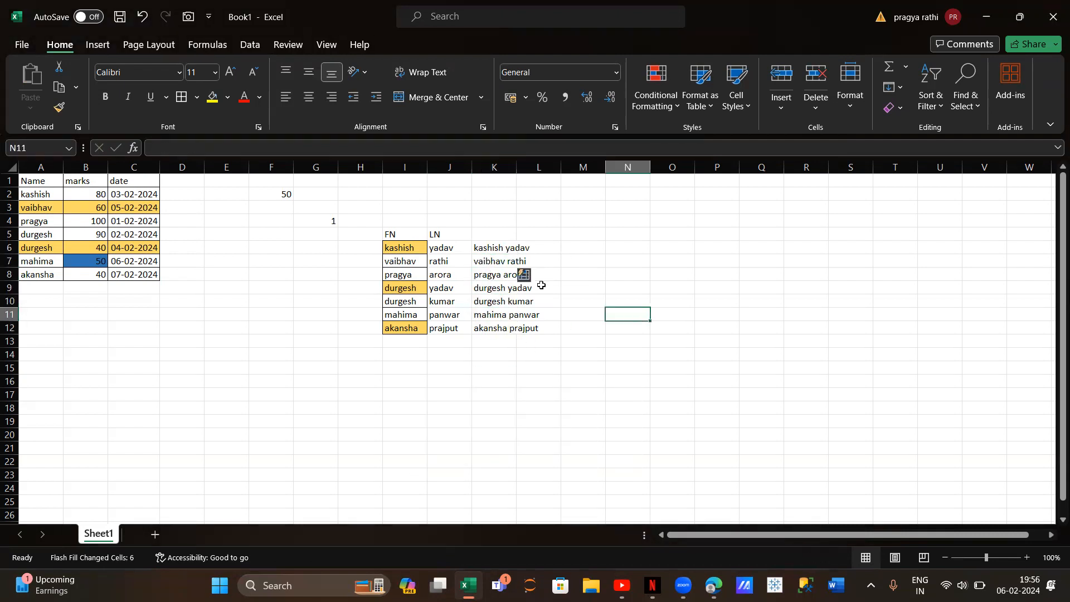
{"action": "left_click", "coordinate": [525, 277]}
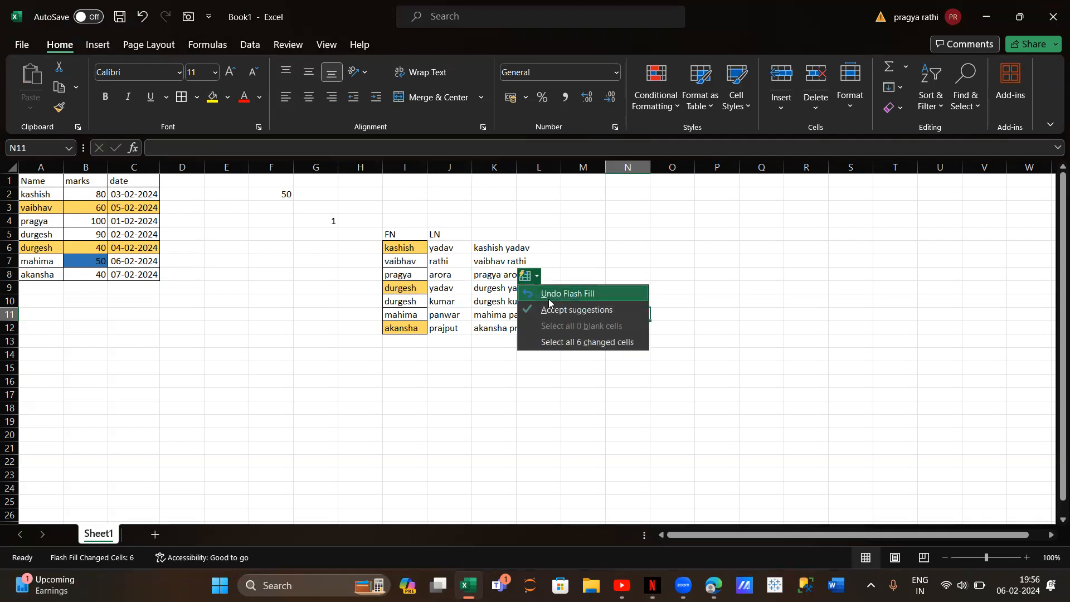
{"action": "left_click", "coordinate": [569, 293]}
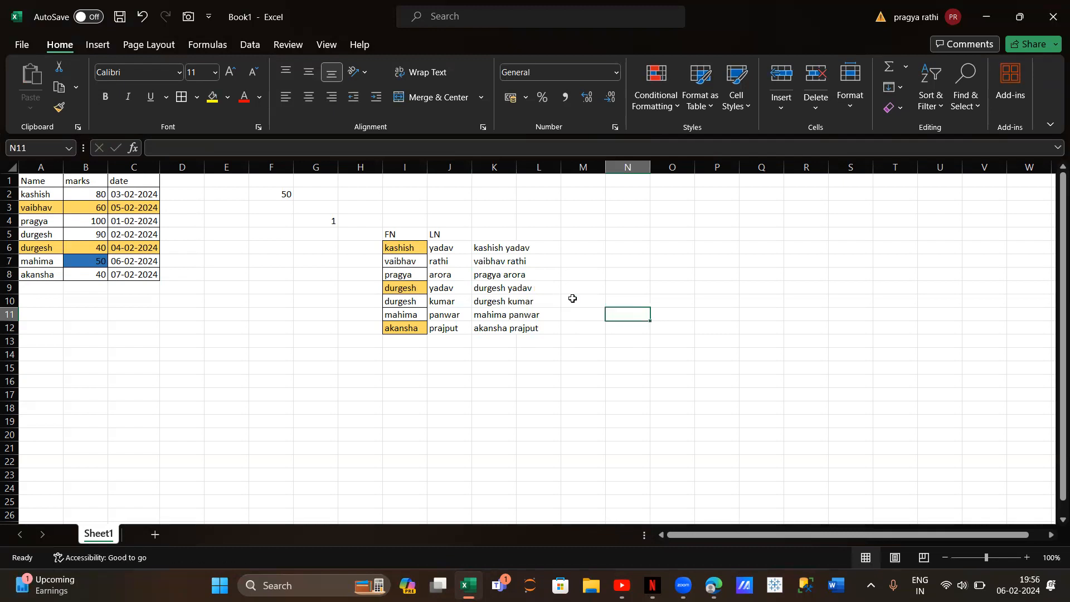
{"action": "left_click", "coordinate": [488, 272]}
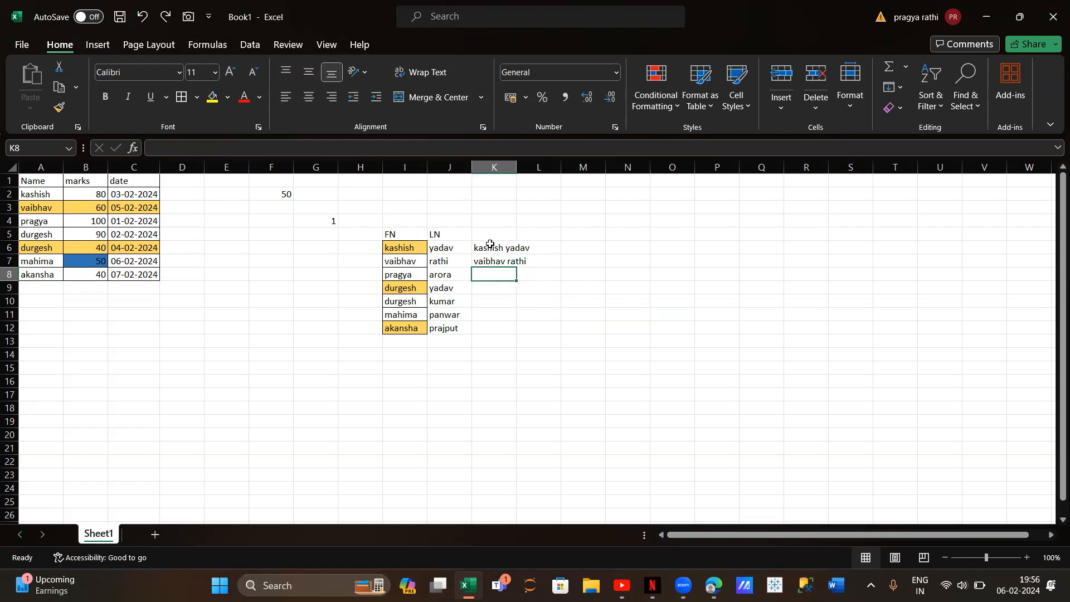
Fill the two full names in K6:K7 down through K12 and switch the fill option to Flash Fill
{"action": "left_click_drag", "start_coordinate": [490, 246], "coordinate": [492, 259]}
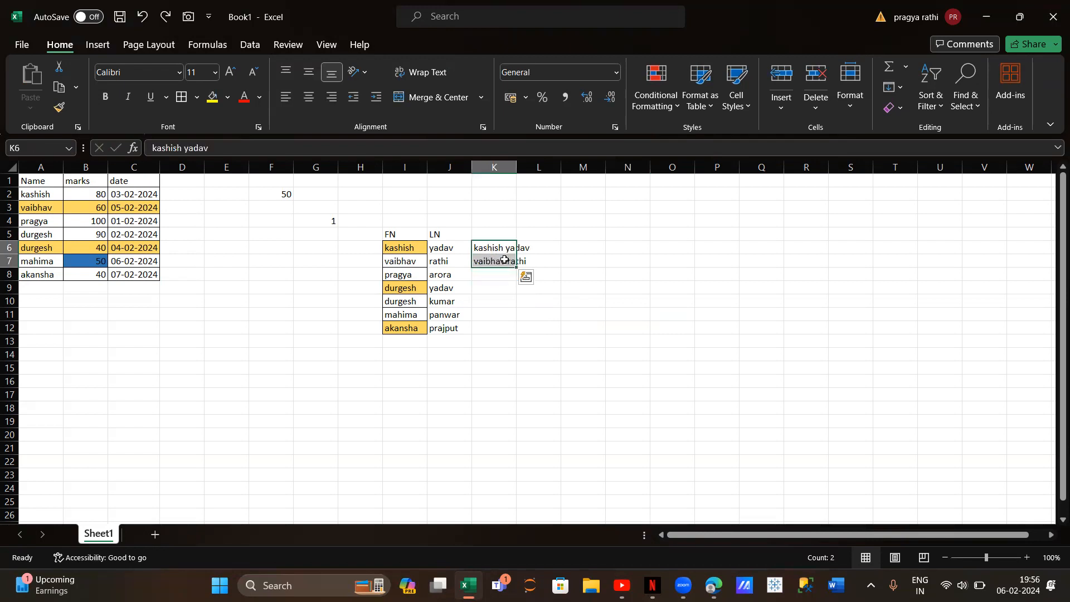
{"action": "left_click_drag", "start_coordinate": [516, 267], "coordinate": [515, 332]}
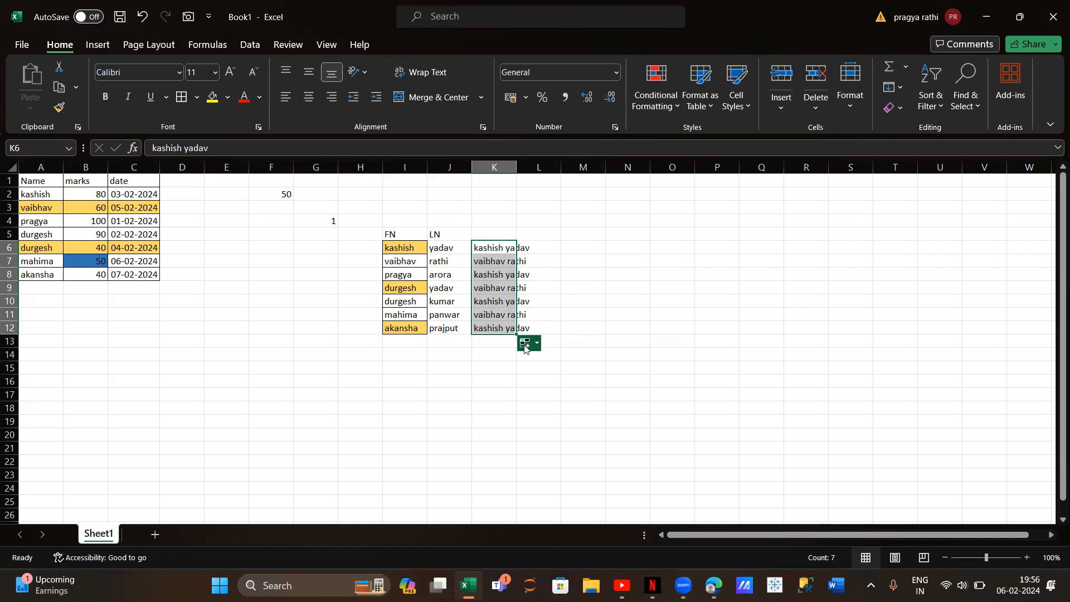
{"action": "left_click", "coordinate": [526, 344]}
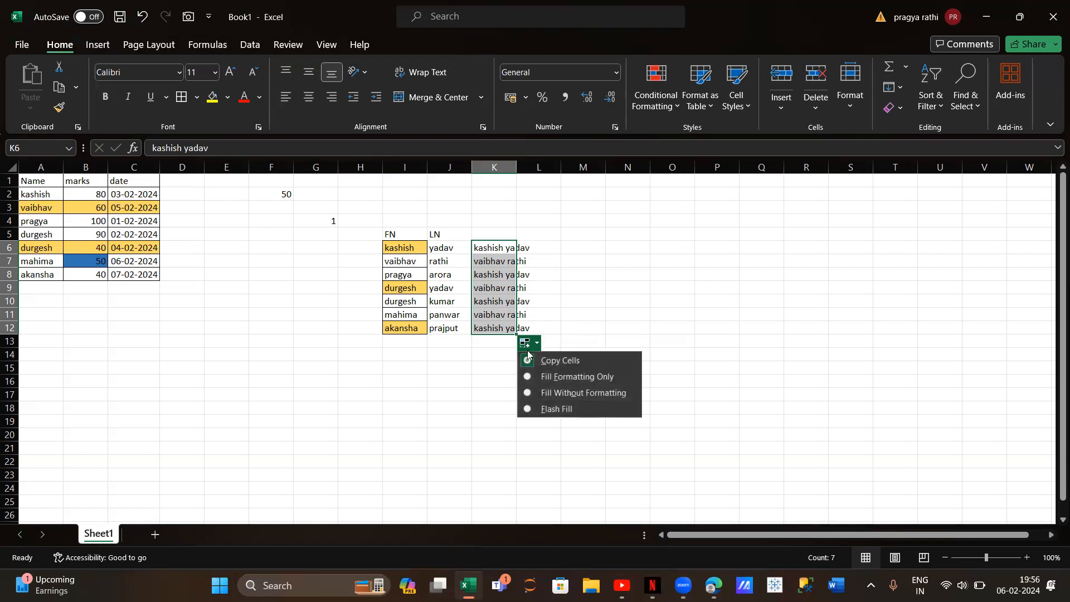
{"action": "left_click", "coordinate": [528, 409]}
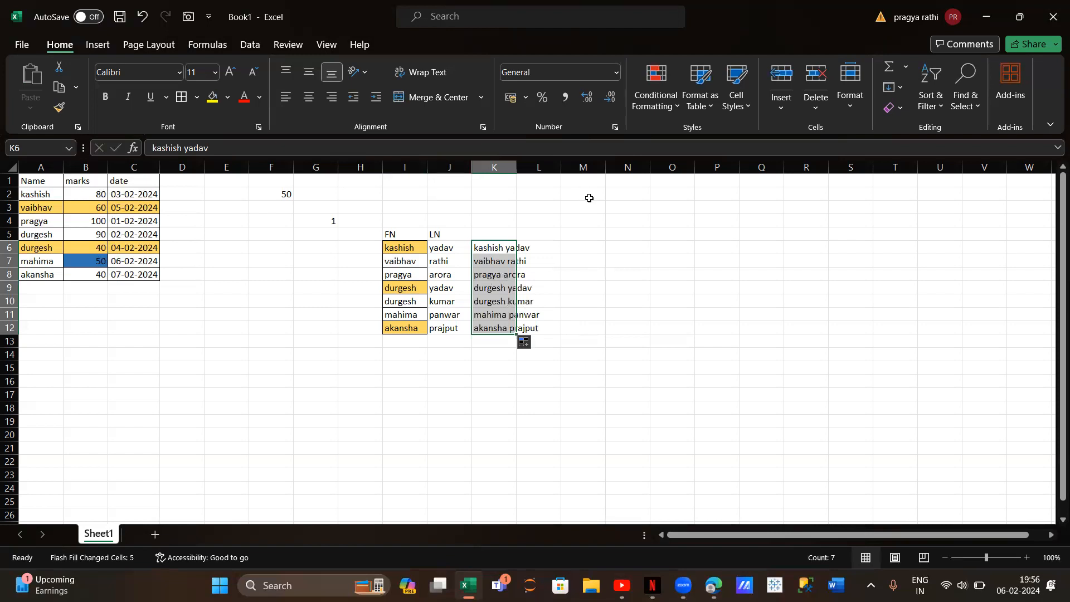
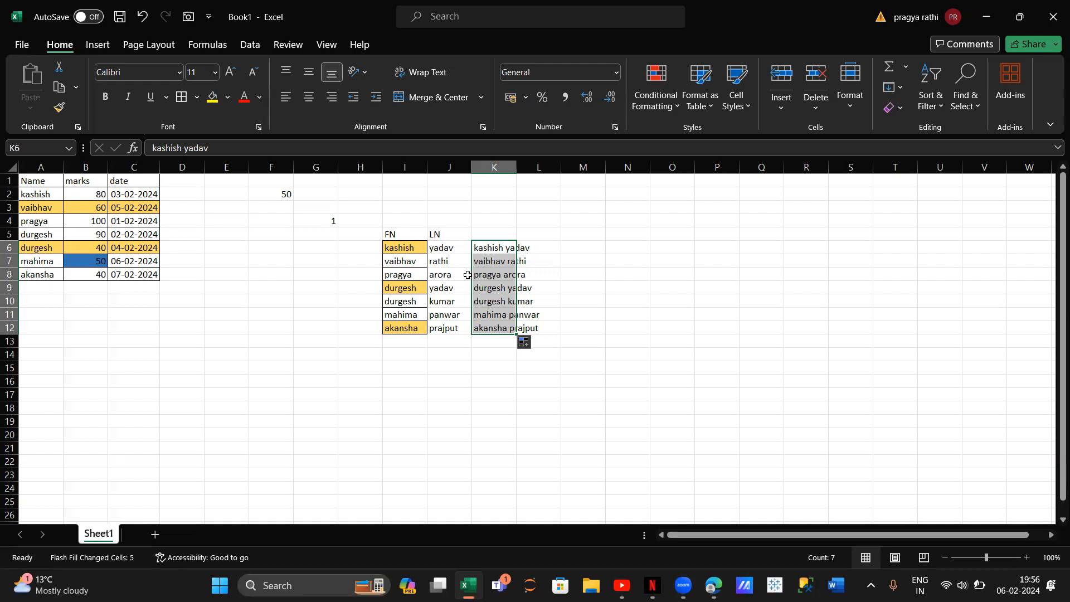
Enter the numbers 1, 2, 3 and 4 in cells O6 to O9
{"action": "left_click", "coordinate": [664, 248]}
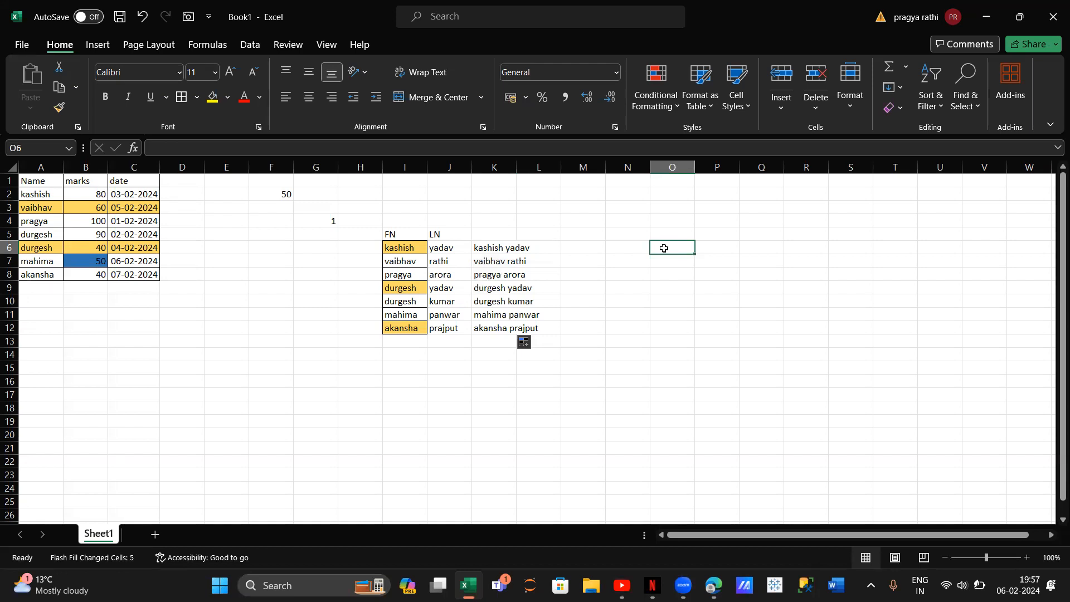
{"action": "type", "text": "1"}
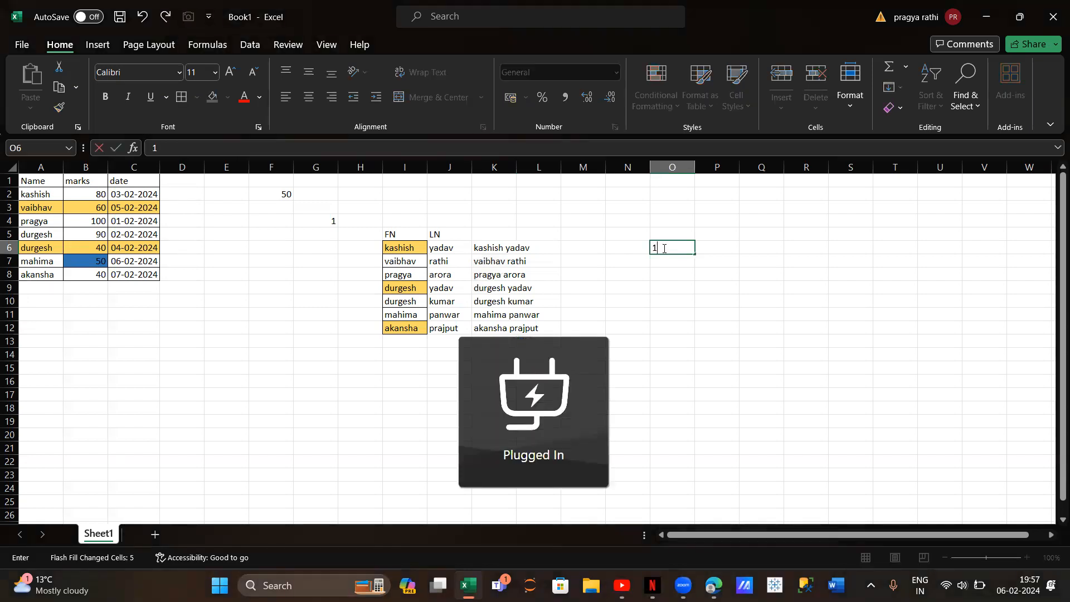
{"action": "key", "text": "Return"}
{"action": "type", "text": "2"}
{"action": "key", "text": "Return"}
{"action": "type", "text": "23"}
{"action": "key", "text": "Return"}
{"action": "type", "text": "4"}
{"action": "key", "text": "Return"}
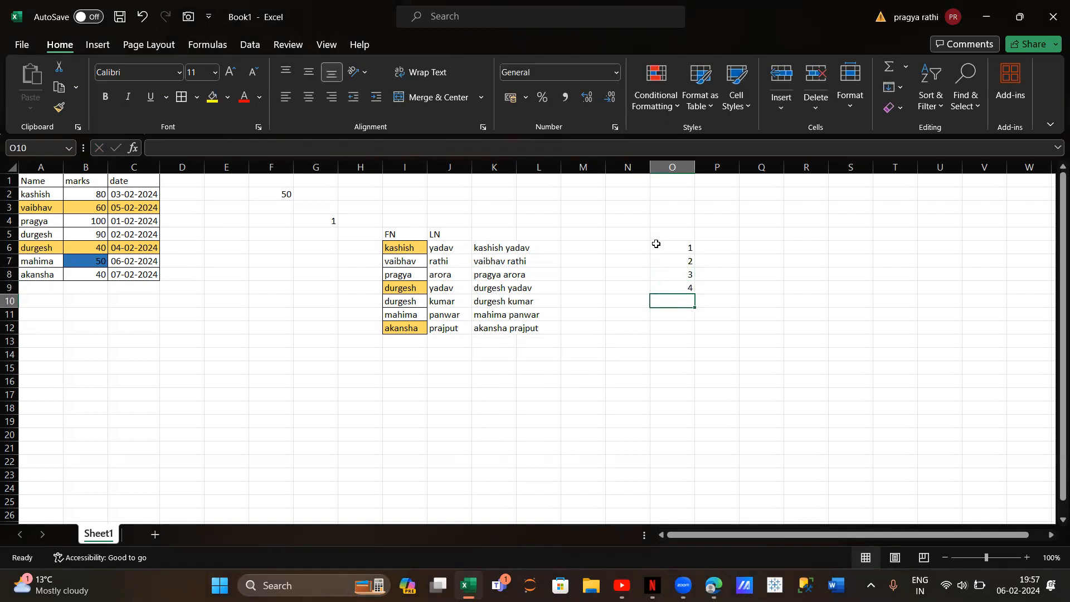
Extend the number series in O6:O9 down to O26 with AutoFill
{"action": "left_click", "coordinate": [656, 244]}
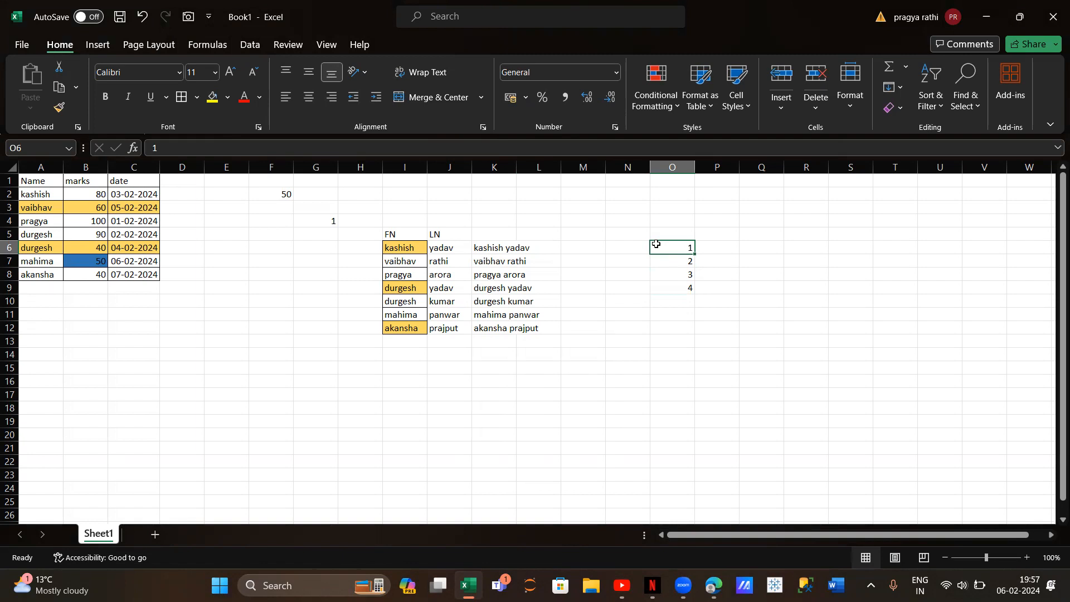
{"action": "left_click_drag", "start_coordinate": [660, 246], "coordinate": [663, 285]}
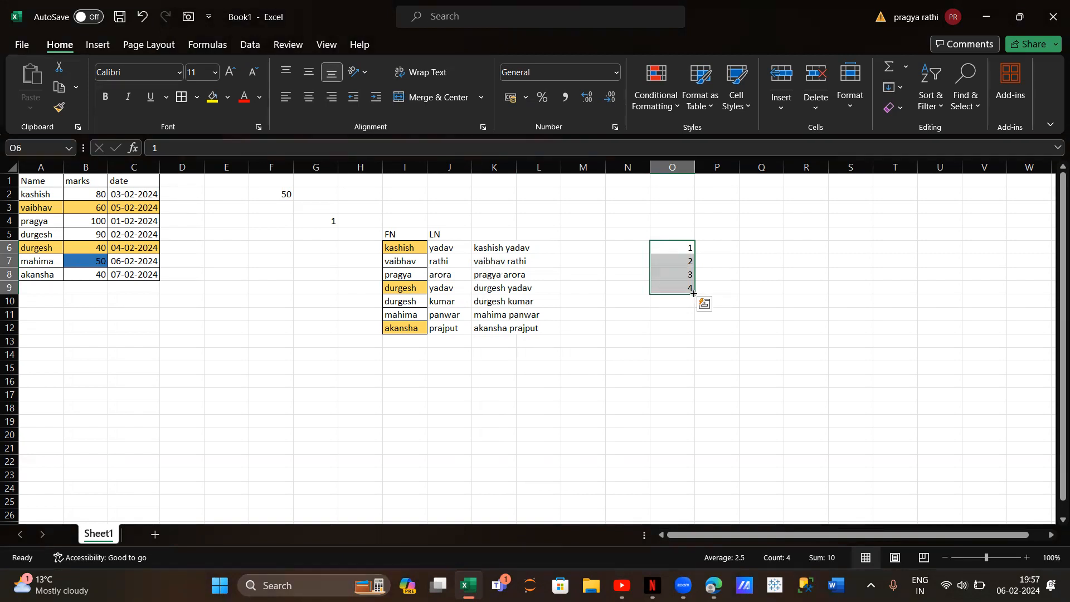
{"action": "left_click_drag", "start_coordinate": [694, 294], "coordinate": [693, 512]}
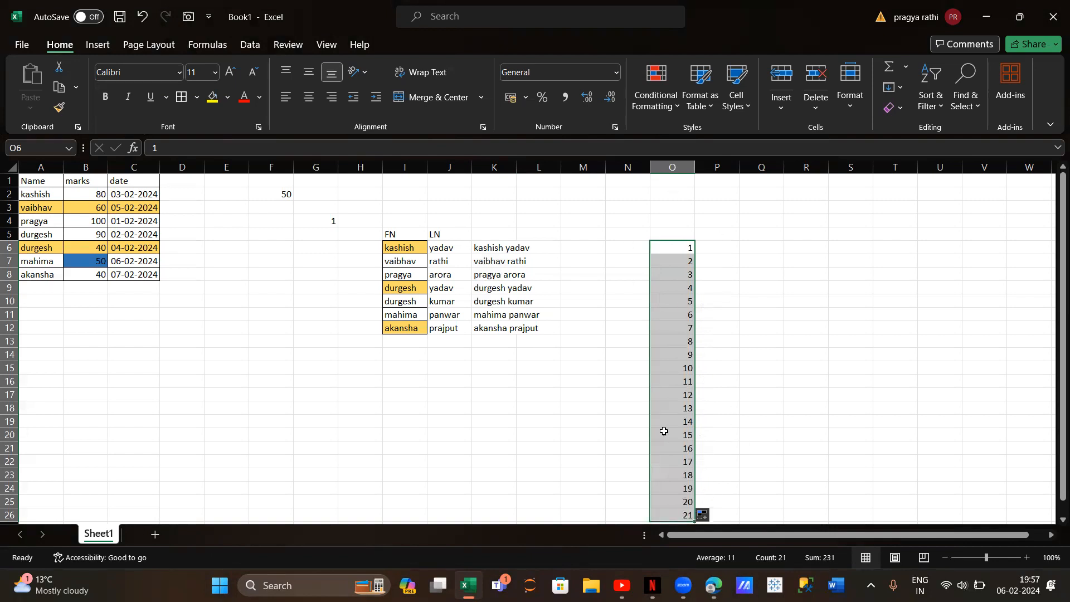
Enter jan in P6 and feb in P7, and autofill the month series down to P26
{"action": "left_click", "coordinate": [716, 252]}
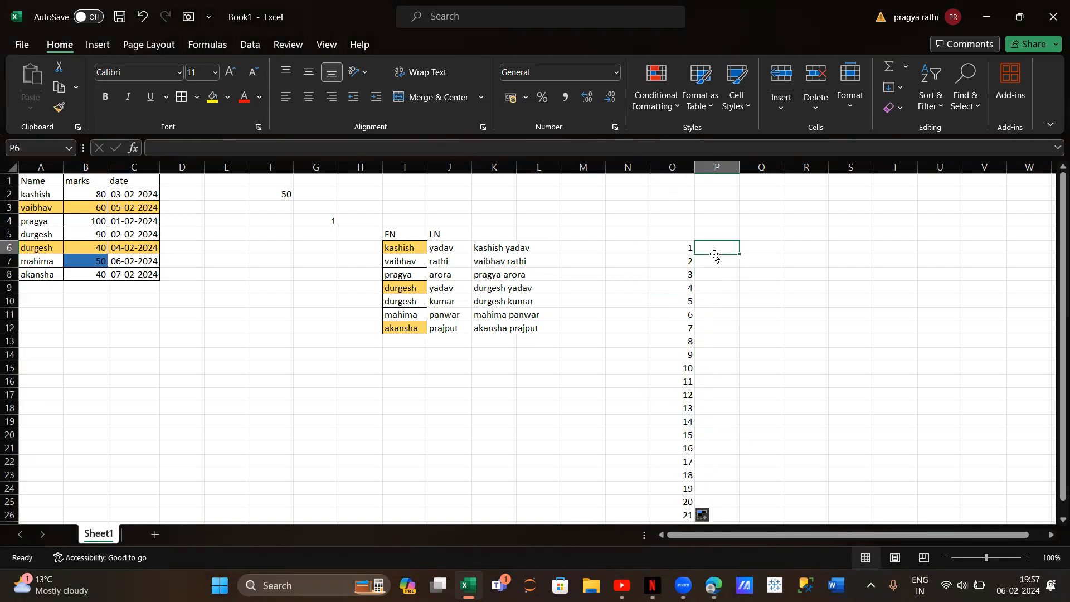
{"action": "type", "text": "jan"}
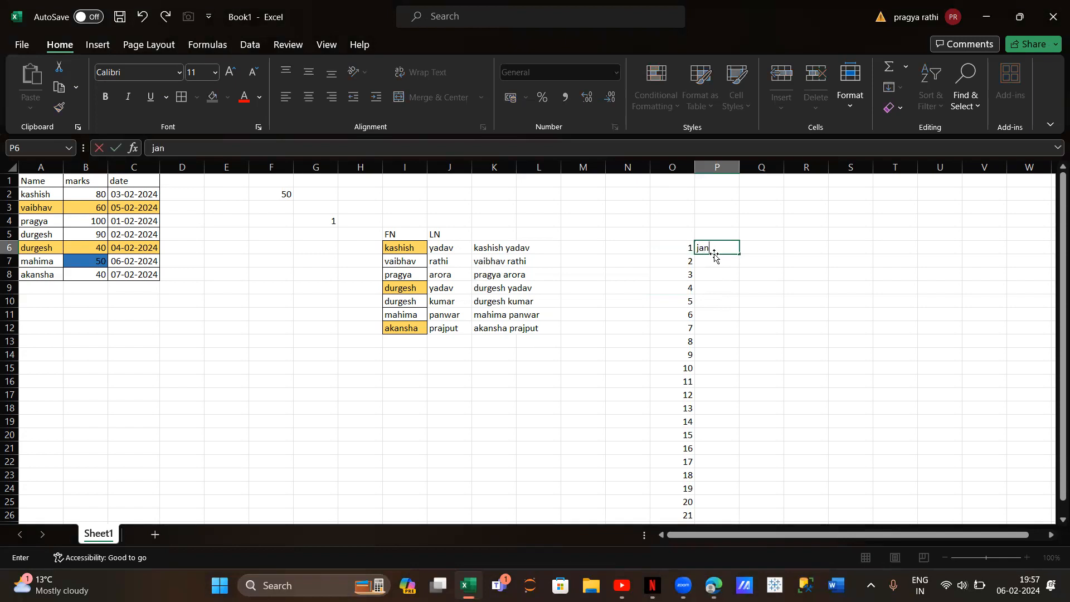
{"action": "key", "text": "Return"}
{"action": "type", "text": "feb"}
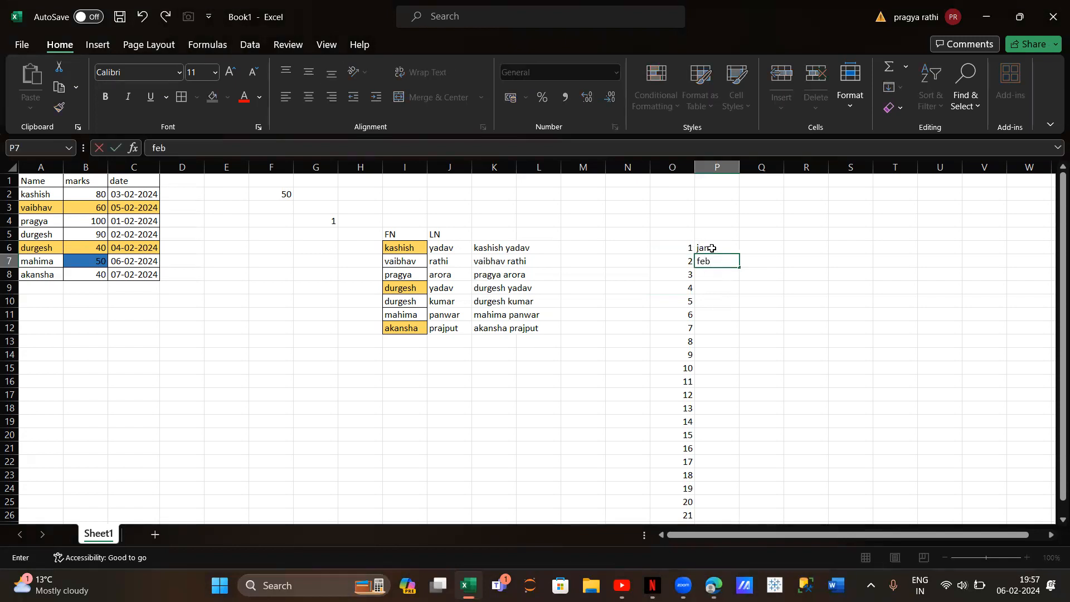
{"action": "left_click", "coordinate": [712, 248]}
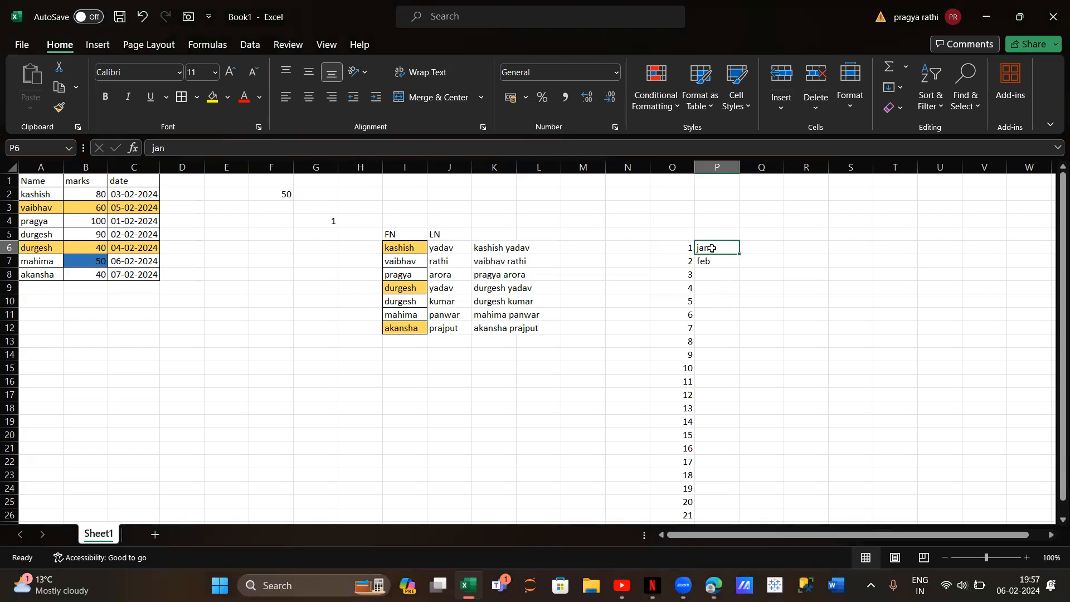
{"action": "left_click_drag", "start_coordinate": [712, 248], "coordinate": [714, 261]}
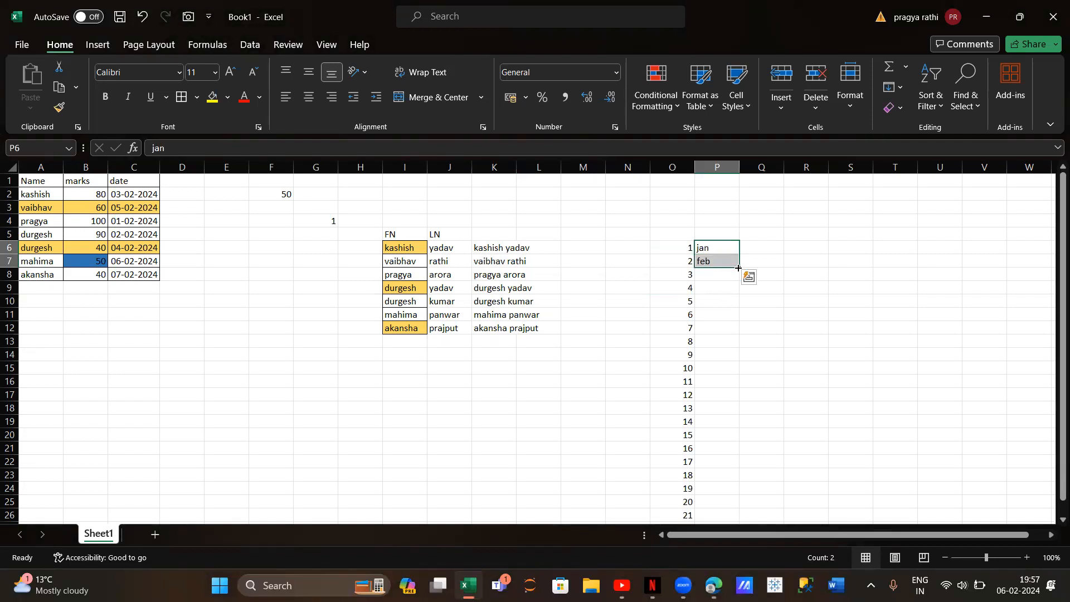
{"action": "left_click_drag", "start_coordinate": [738, 268], "coordinate": [725, 517]}
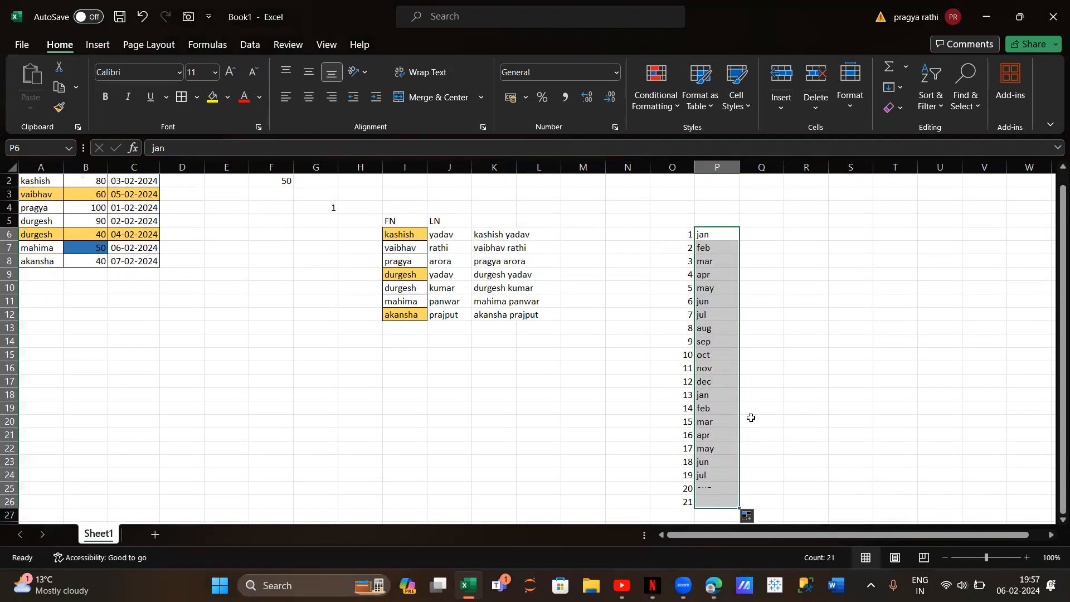
Enter sun in Q6 and mon in Q7, and autofill the short weekday names down to Q24
{"action": "left_click", "coordinate": [759, 233]}
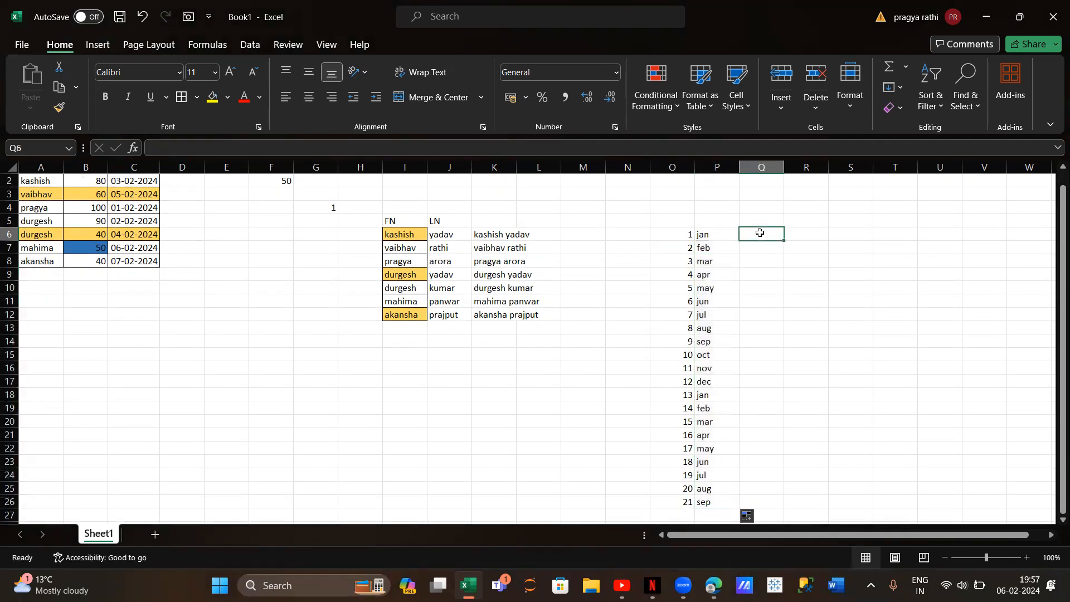
{"action": "type", "text": "sun"}
{"action": "key", "text": "Return"}
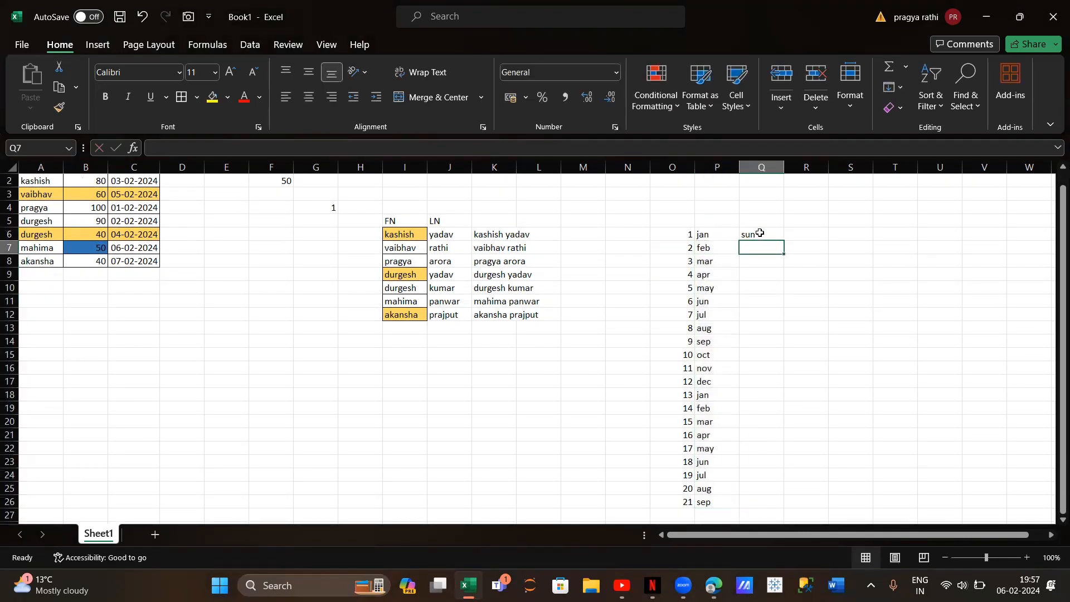
{"action": "type", "text": "mon"}
{"action": "key", "text": "Return"}
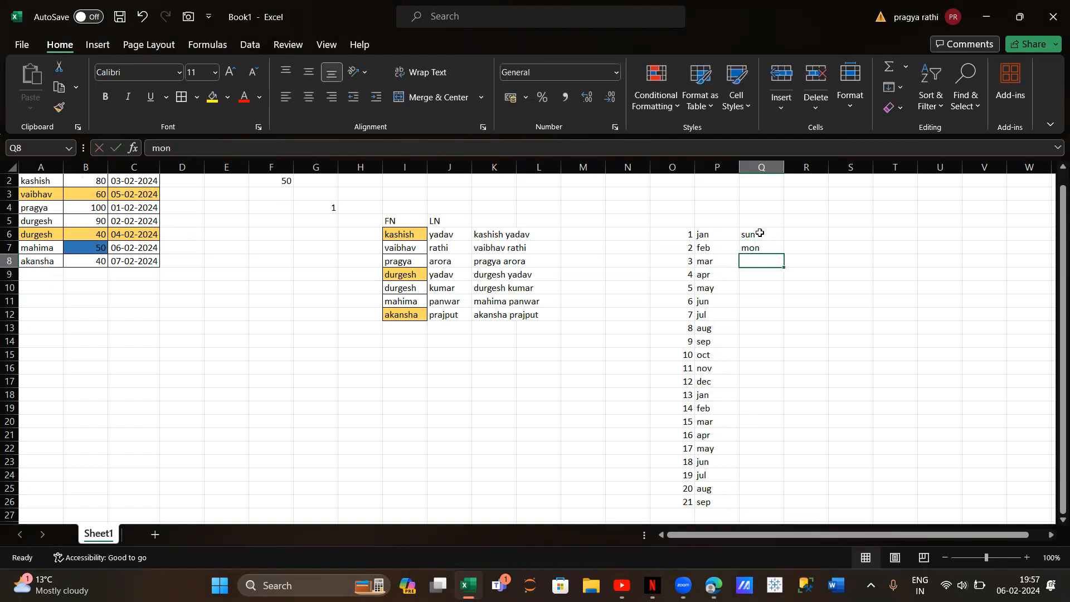
{"action": "left_click_drag", "start_coordinate": [760, 233], "coordinate": [763, 250]}
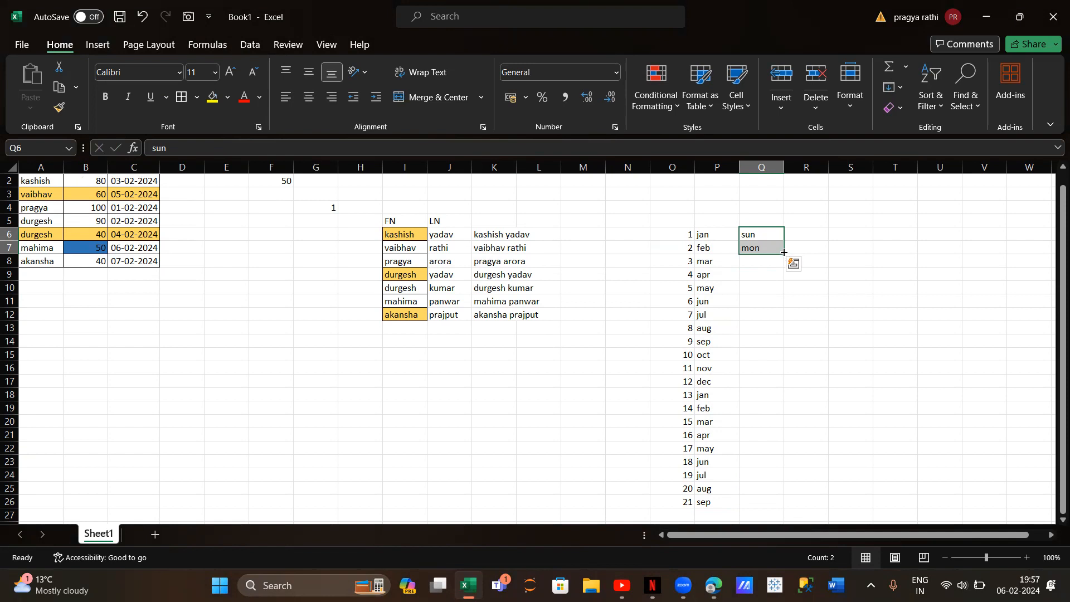
{"action": "left_click_drag", "start_coordinate": [784, 252], "coordinate": [775, 479]}
Enter the date 01-02-2024 in R6 and autofill consecutive dates down to R19
{"action": "left_click", "coordinate": [804, 234]}
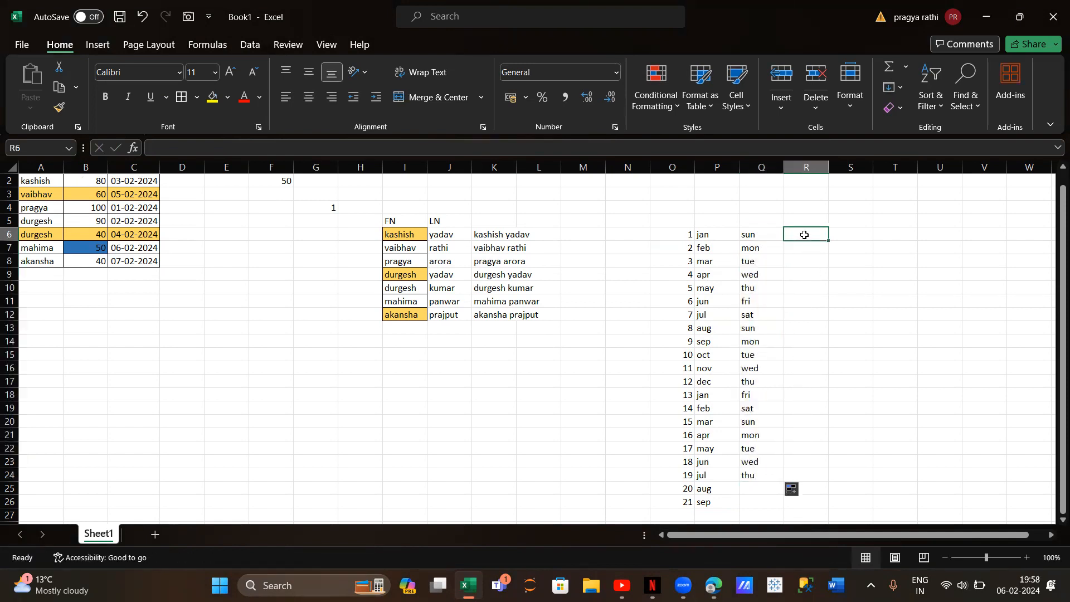
{"action": "type", "text": "01-02-2024"}
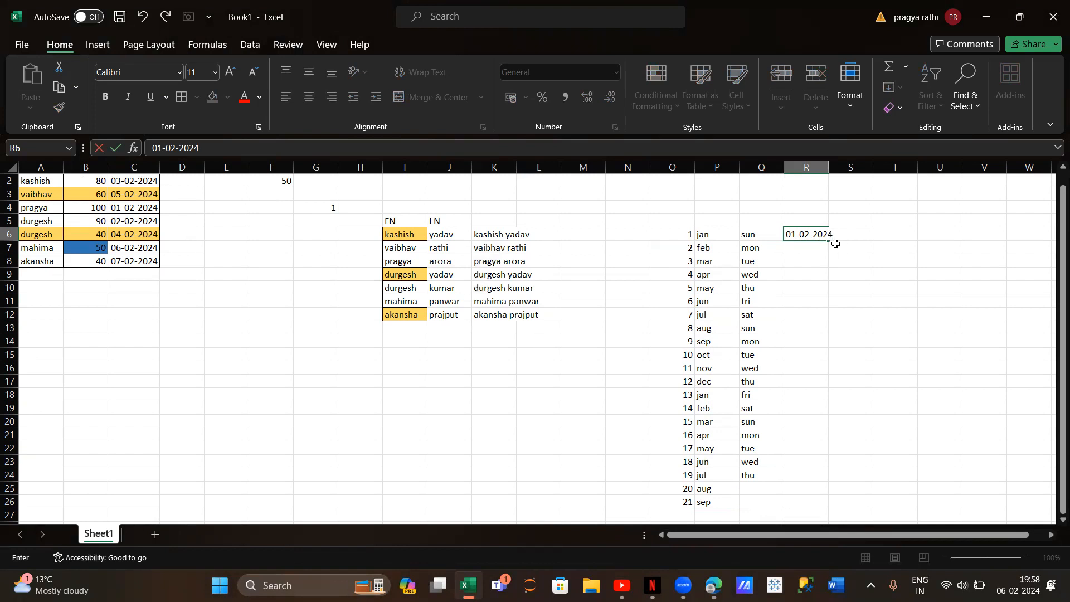
{"action": "left_click", "coordinate": [819, 237]}
{"action": "left_click", "coordinate": [861, 257]}
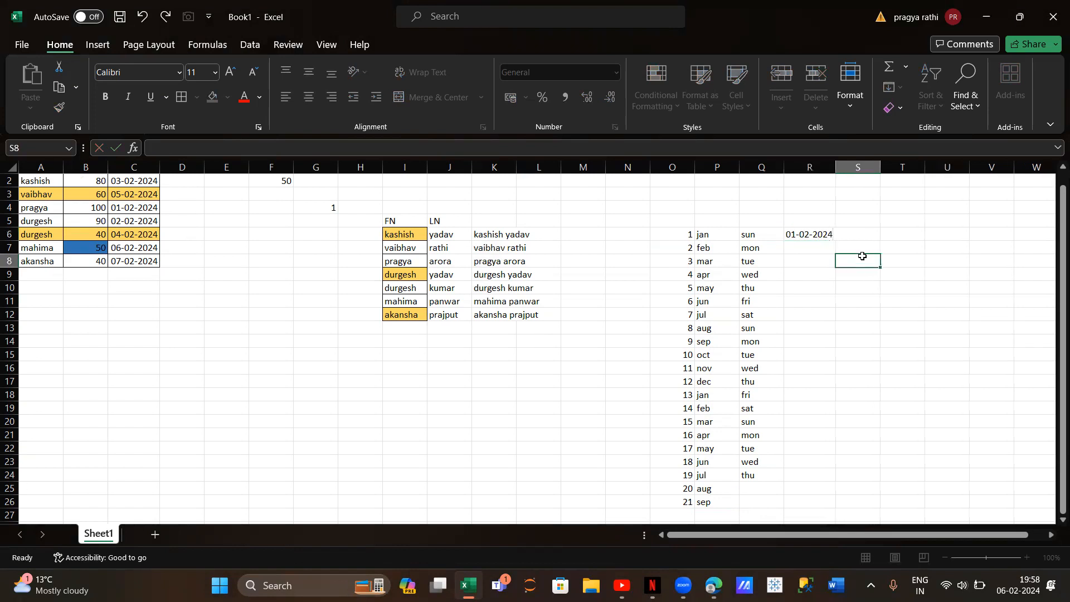
{"action": "left_click", "coordinate": [808, 235]}
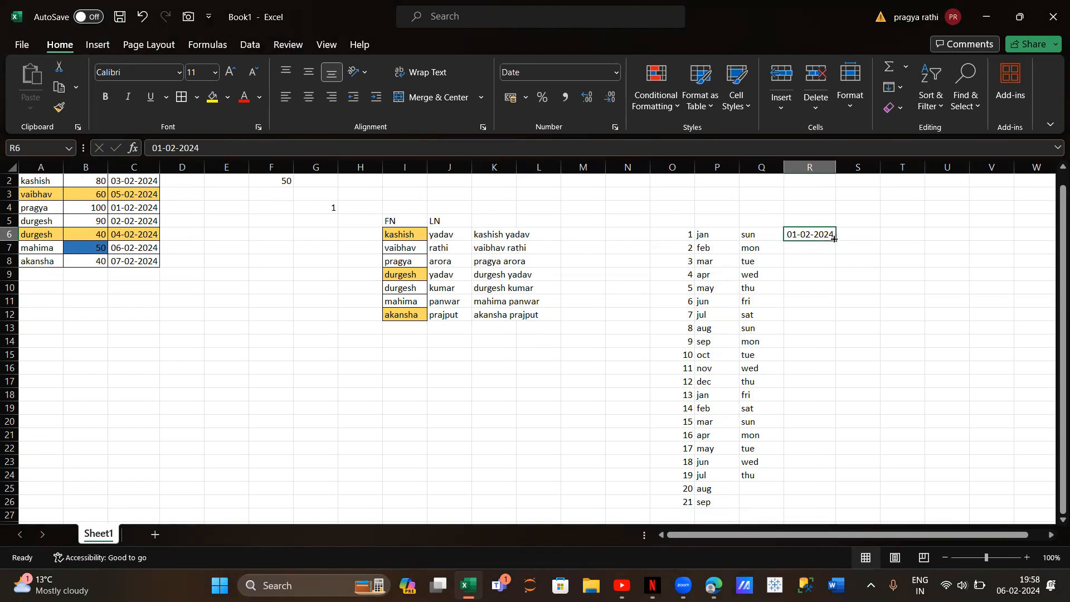
{"action": "left_click_drag", "start_coordinate": [834, 238], "coordinate": [831, 413]}
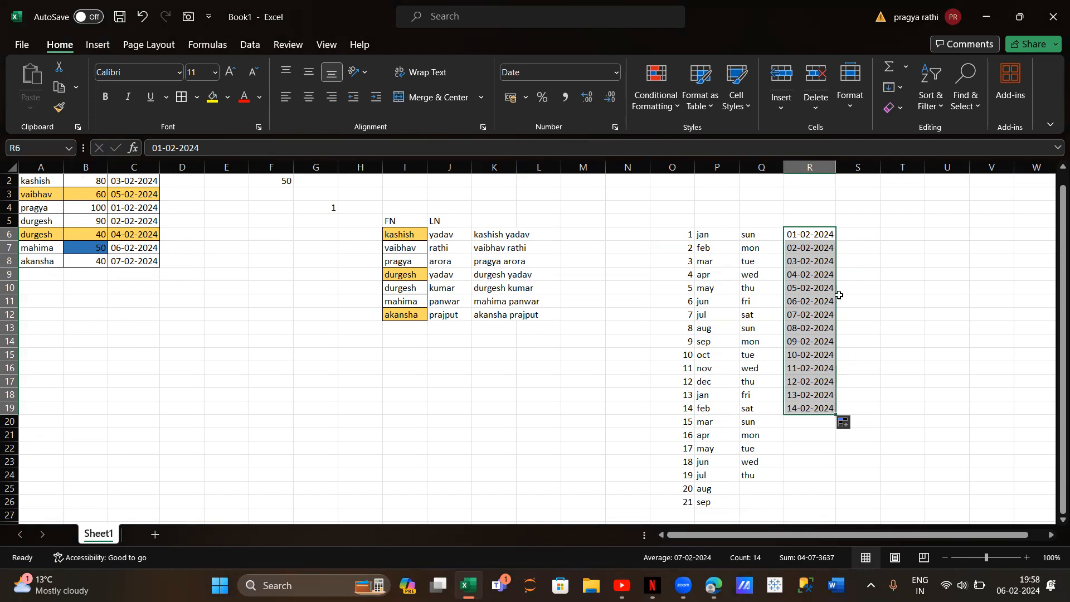
Enter Sunday in S6 and Monday in S7, and autofill the full weekday names down to S20
{"action": "left_click", "coordinate": [854, 237]}
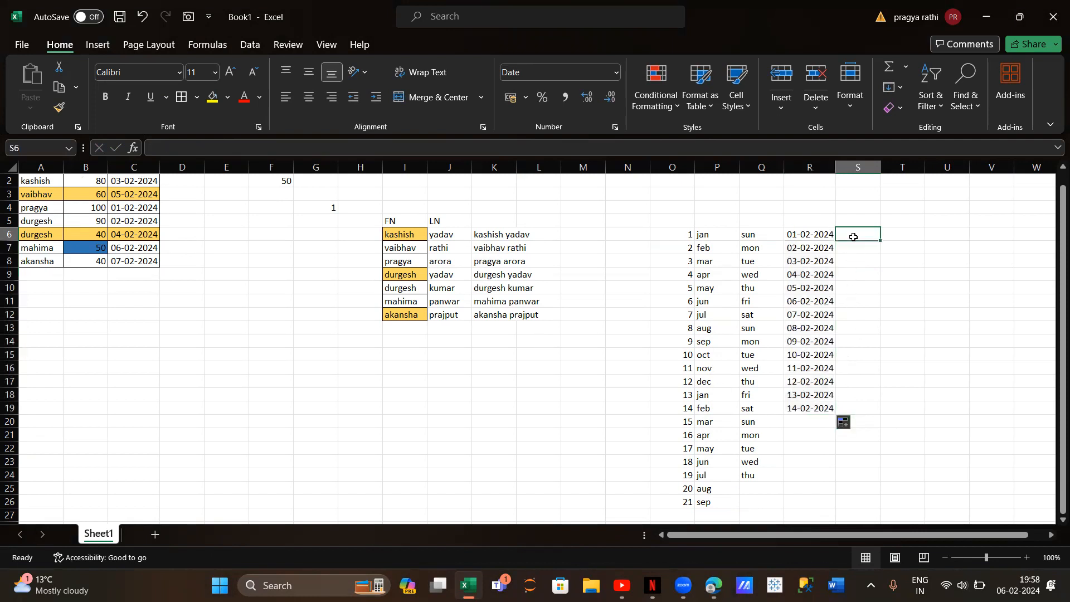
{"action": "type", "text": "sunday"}
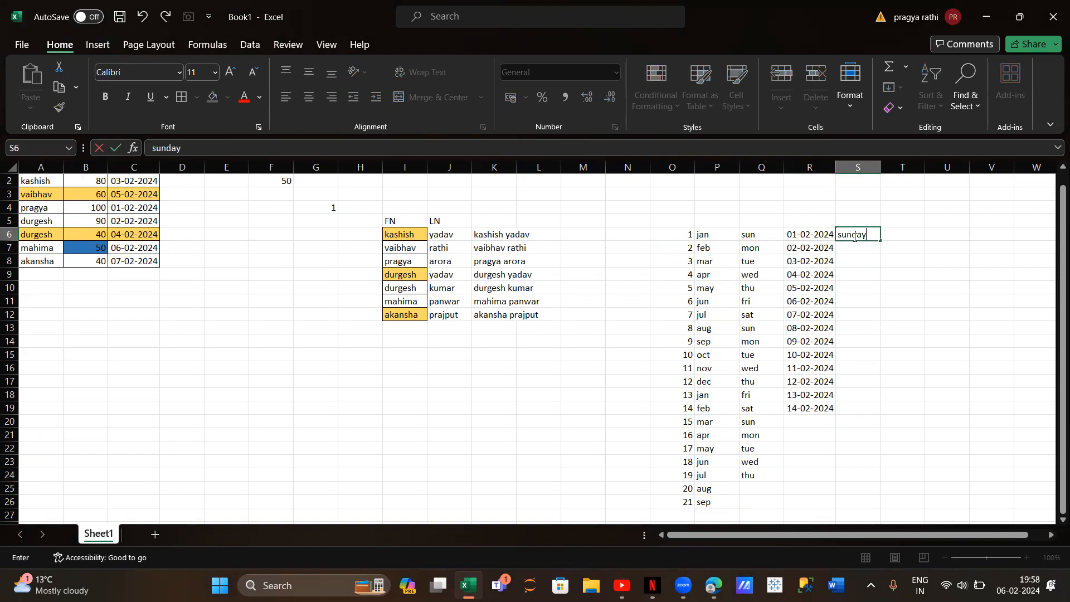
{"action": "key", "text": "Return"}
{"action": "type", "text": "monday"}
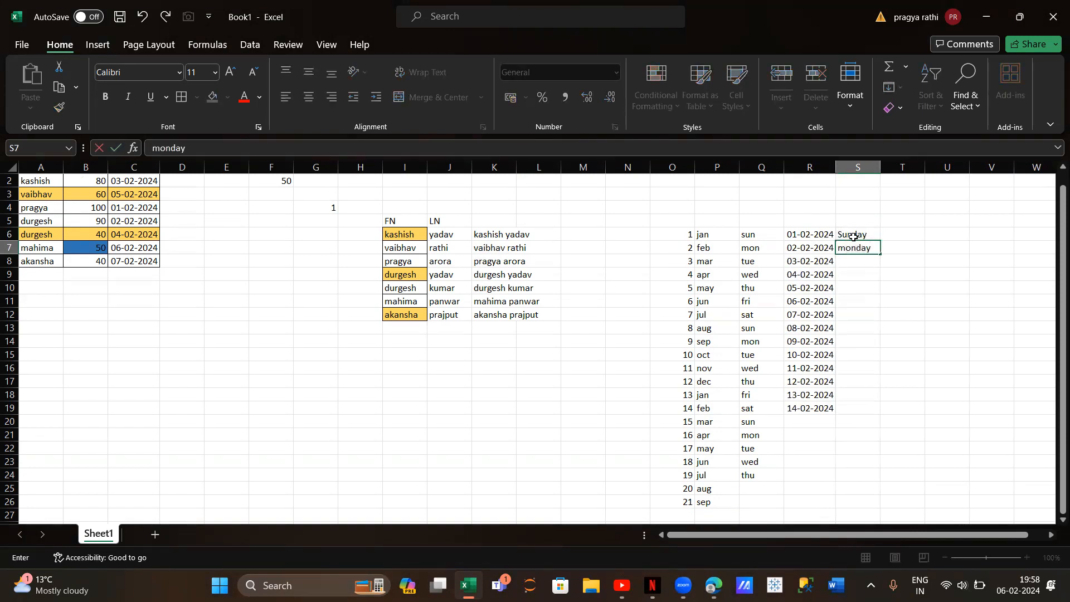
{"action": "left_click", "coordinate": [854, 237]}
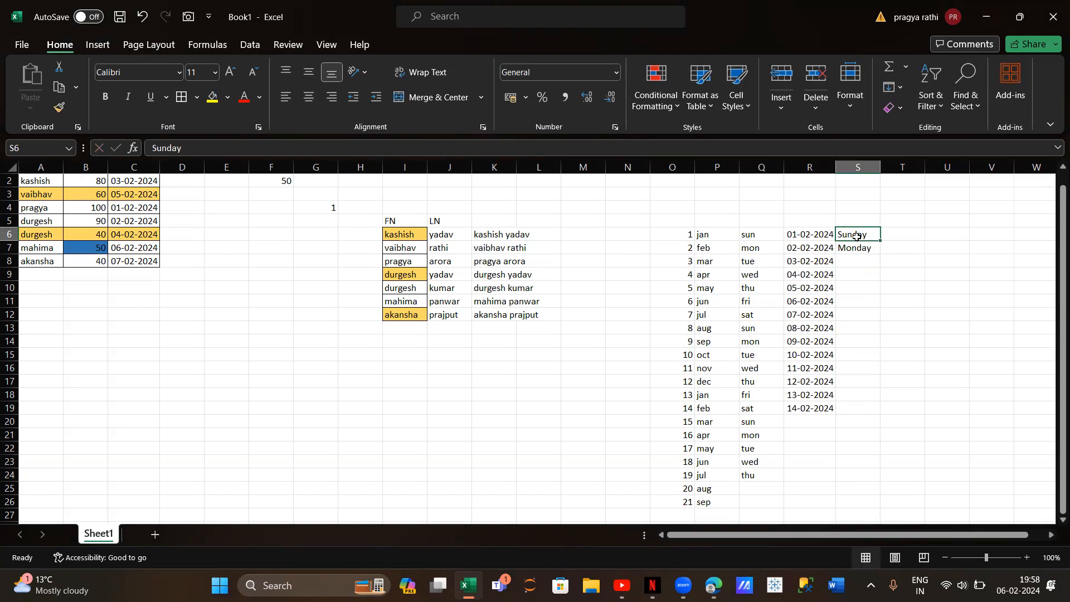
{"action": "left_click_drag", "start_coordinate": [856, 236], "coordinate": [858, 247]}
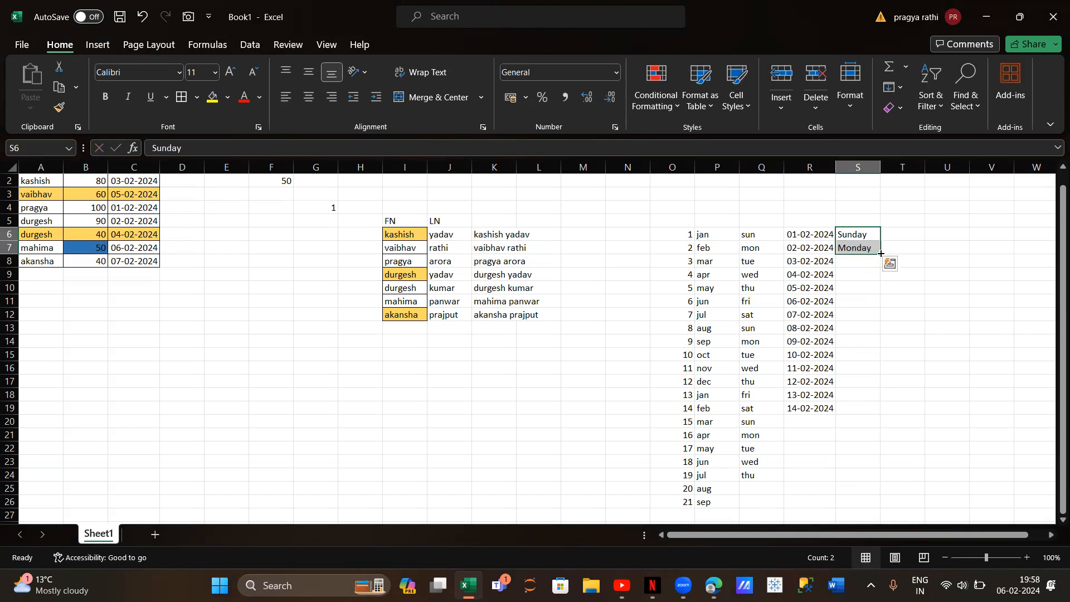
{"action": "left_click_drag", "start_coordinate": [887, 326], "coordinate": [886, 428]}
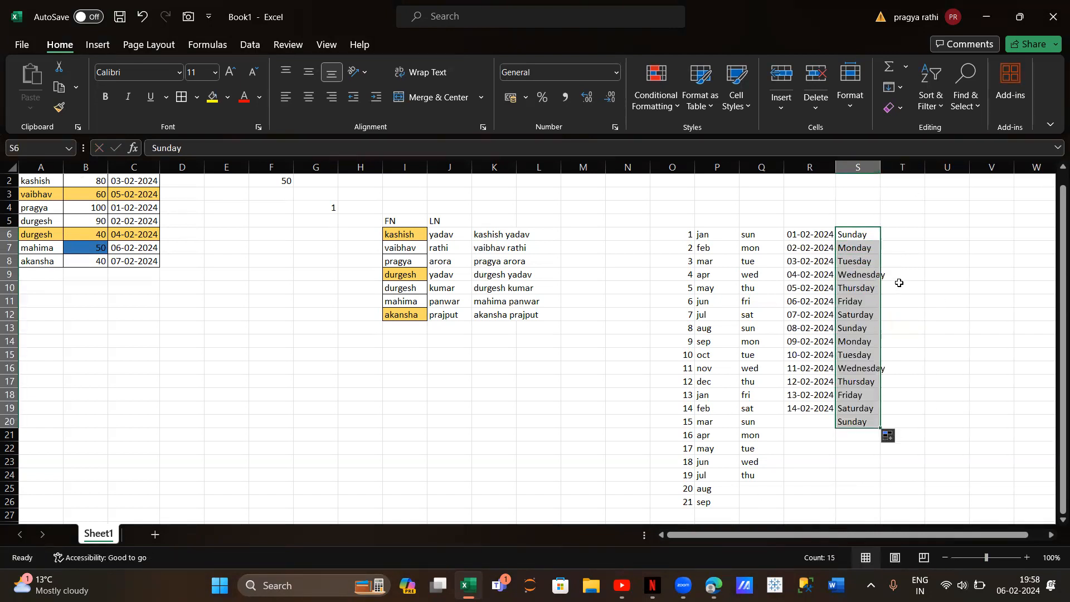
Enter 1 in T6 and 2 in T7, and autofill the numbers down to T24
{"action": "left_click", "coordinate": [903, 235]}
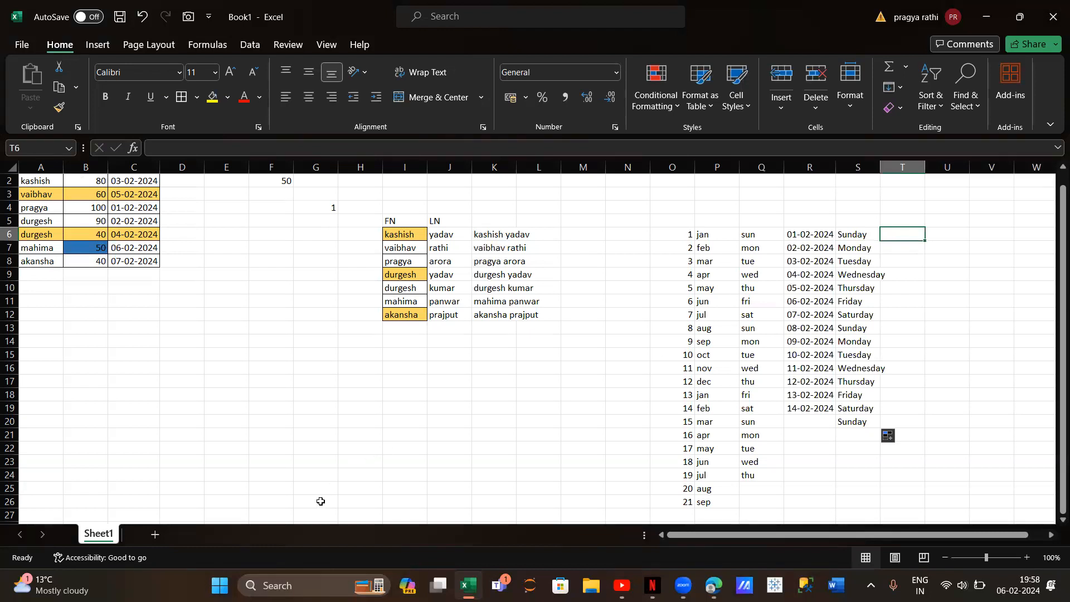
{"action": "type", "text": "1"}
{"action": "key", "text": "Return"}
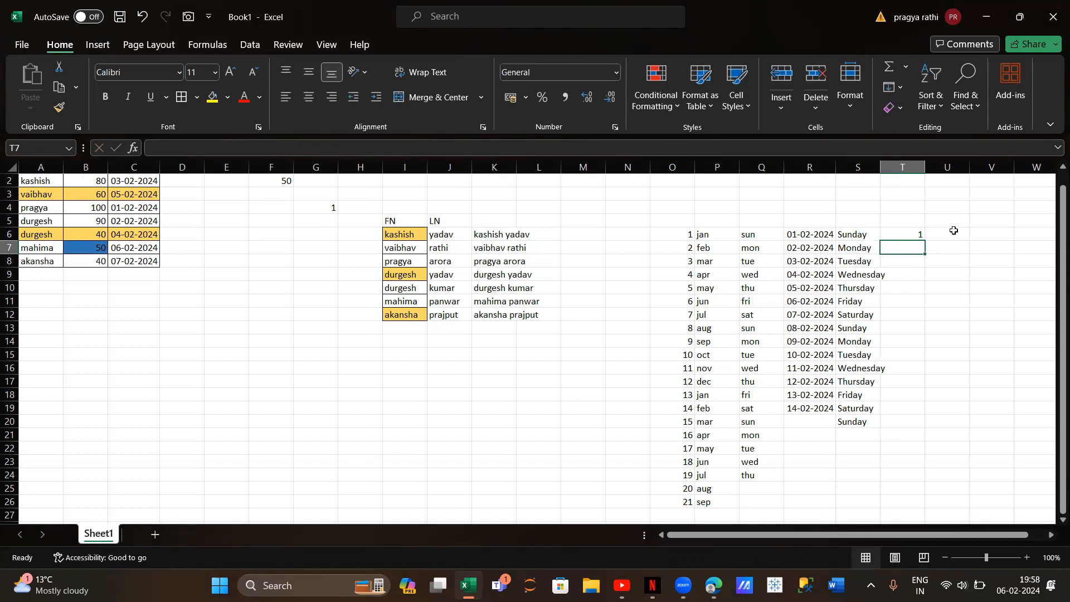
{"action": "type", "text": "2"}
{"action": "key", "text": "Return"}
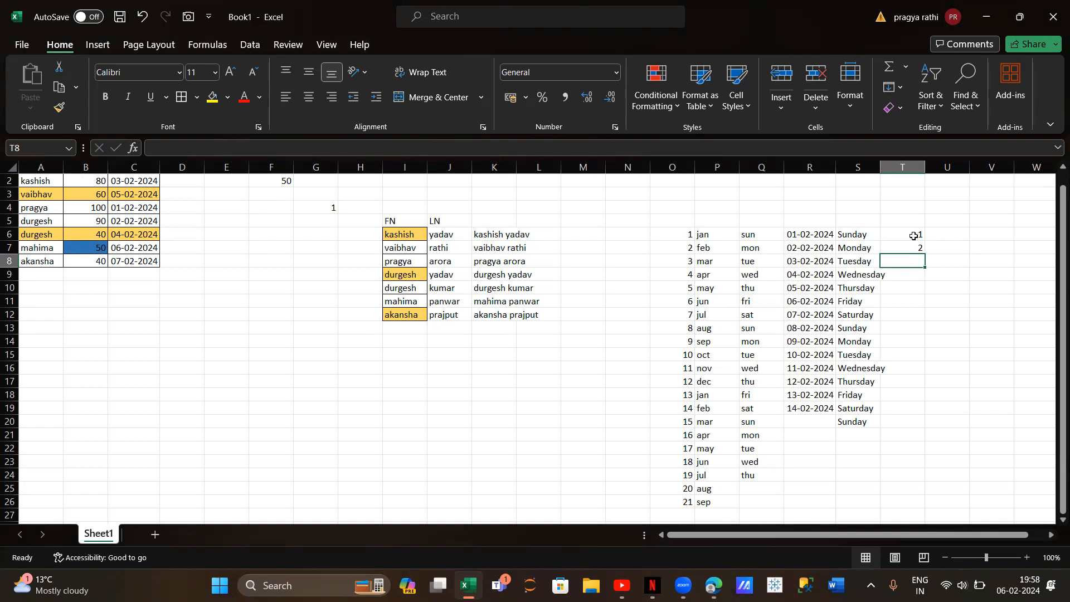
{"action": "left_click_drag", "start_coordinate": [915, 236], "coordinate": [915, 245]}
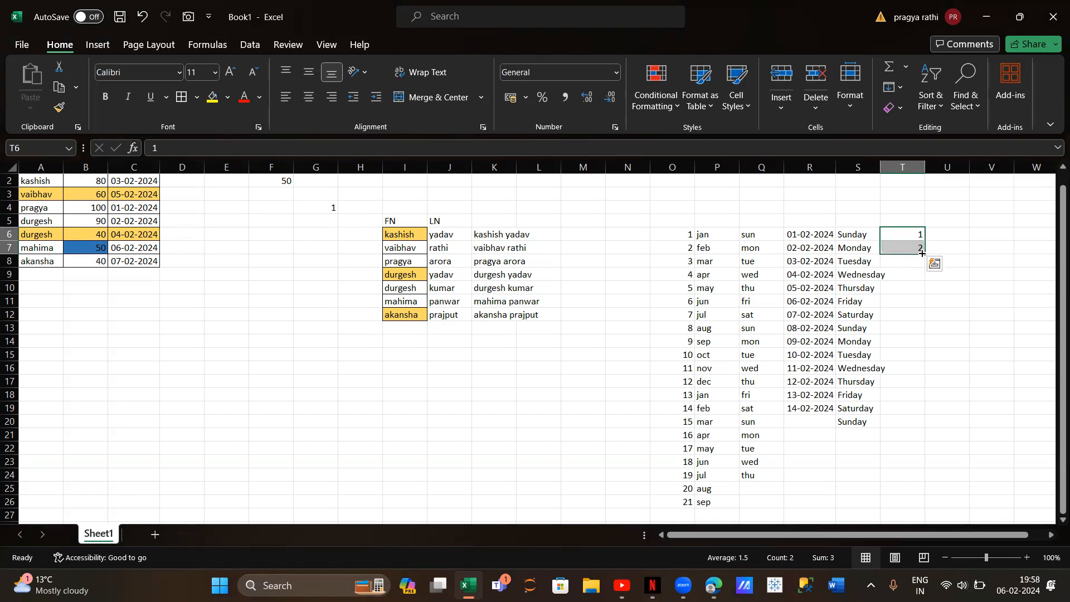
{"action": "left_click_drag", "start_coordinate": [922, 254], "coordinate": [926, 477]}
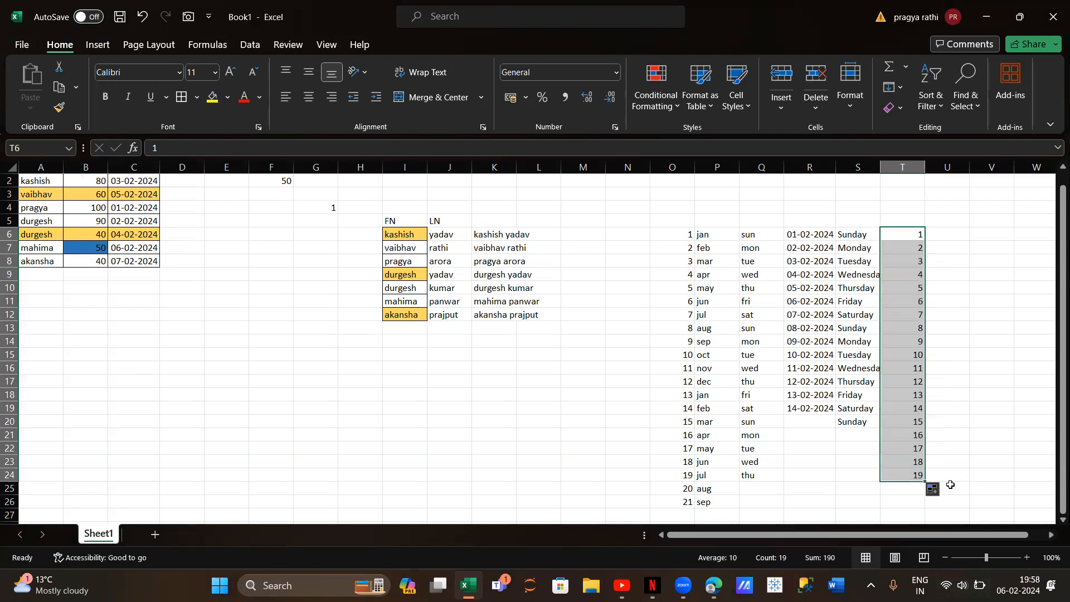
Change the fill option for T6:T24 to Copy Cells so that 1 and 2 repeat
{"action": "left_click", "coordinate": [936, 490]}
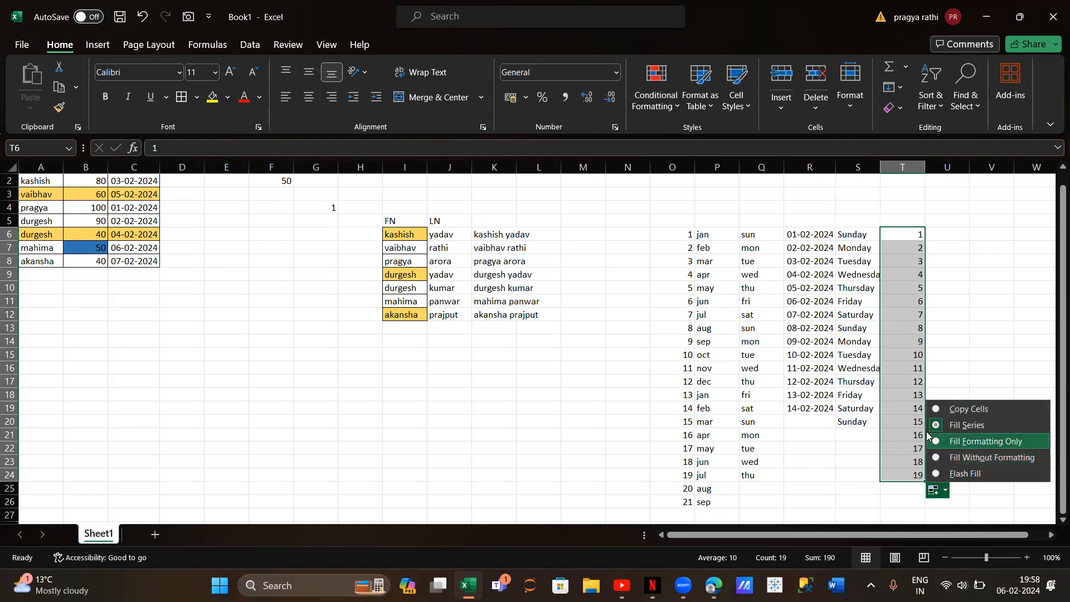
{"action": "left_click", "coordinate": [936, 411]}
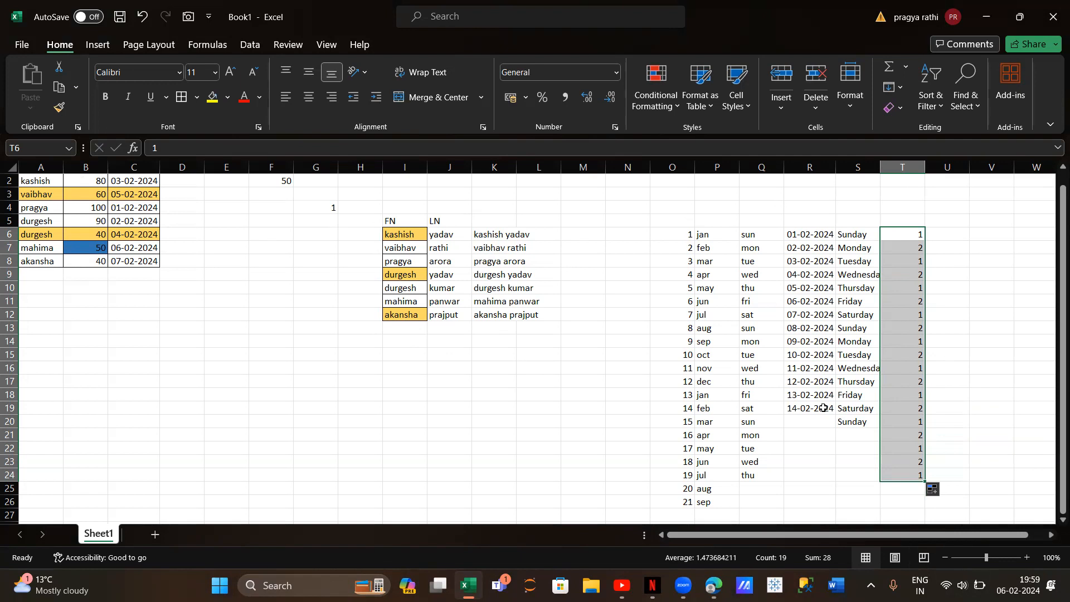
{"action": "scroll", "coordinate": [824, 409], "scroll_direction": "up", "scroll_amount": 1}
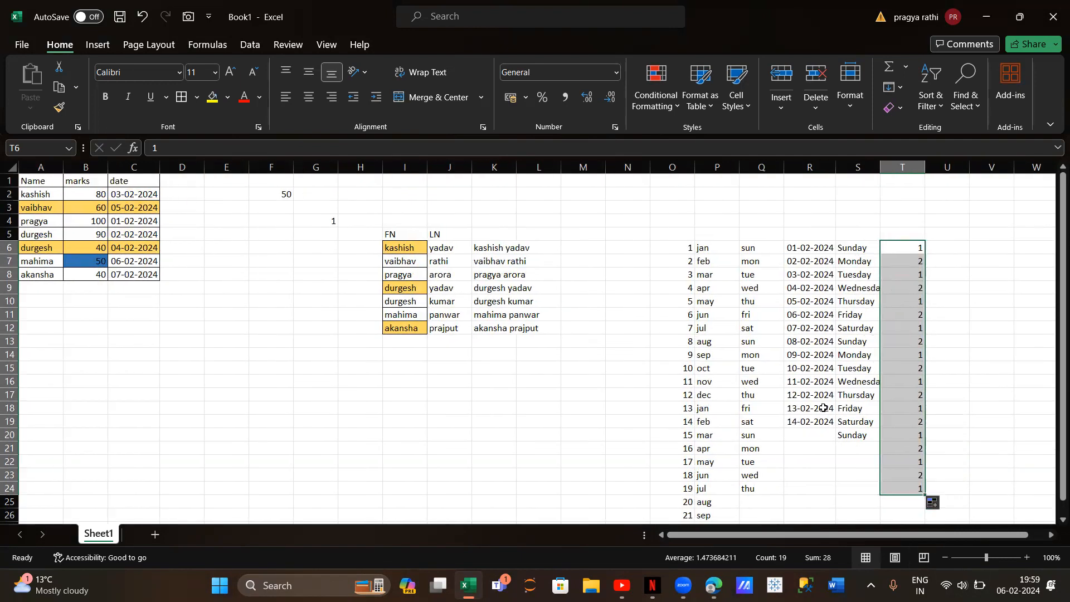
Enter the plus operator + in C28 and the minus operator - in C29, below the existing data
{"action": "scroll", "coordinate": [823, 408], "scroll_direction": "down", "scroll_amount": 1}
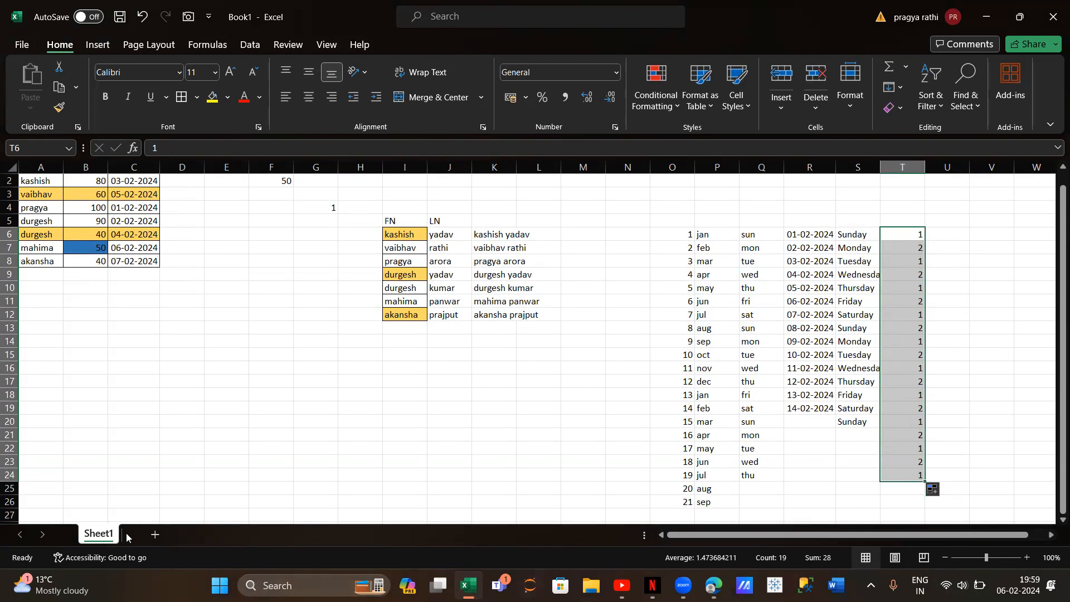
{"action": "scroll", "coordinate": [382, 433], "scroll_direction": "down", "scroll_amount": 3}
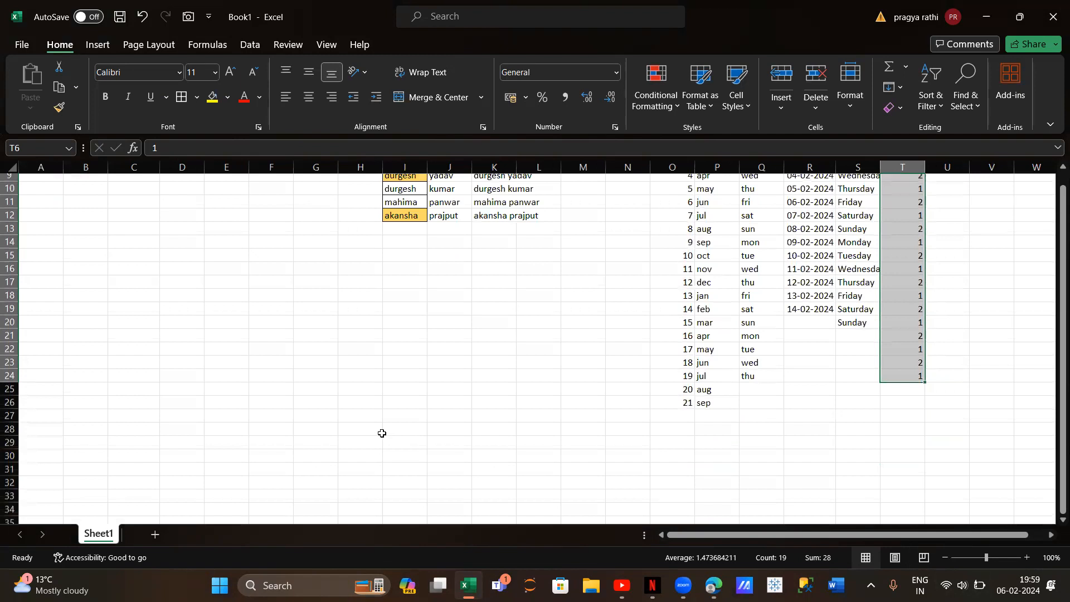
{"action": "scroll", "coordinate": [382, 433], "scroll_direction": "down", "scroll_amount": 8}
{"action": "scroll", "coordinate": [381, 434], "scroll_direction": "up", "scroll_amount": 3}
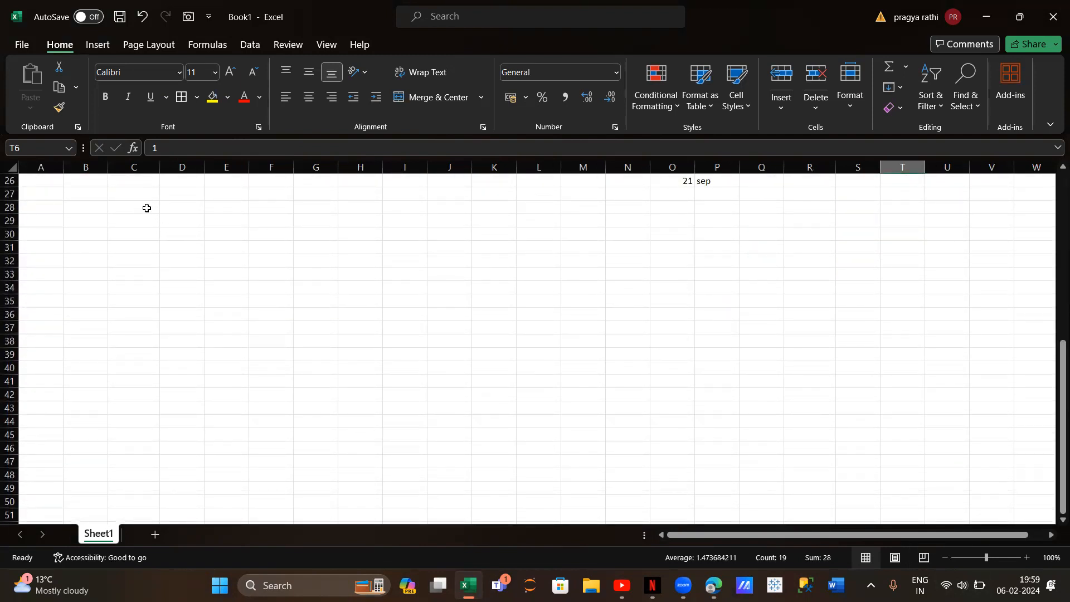
{"action": "left_click", "coordinate": [141, 205]}
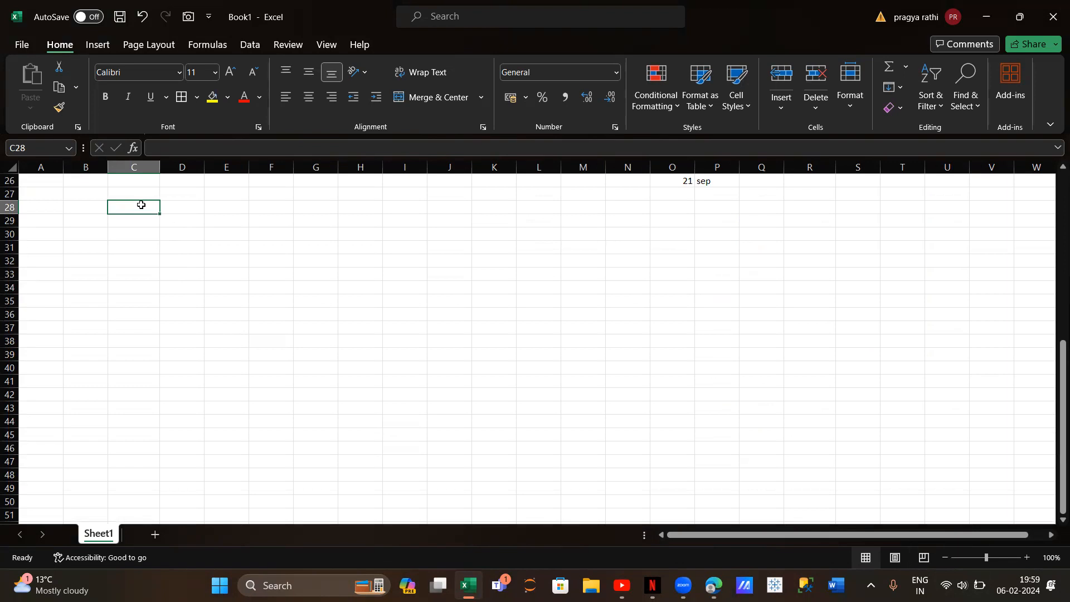
{"action": "type", "text": "+"}
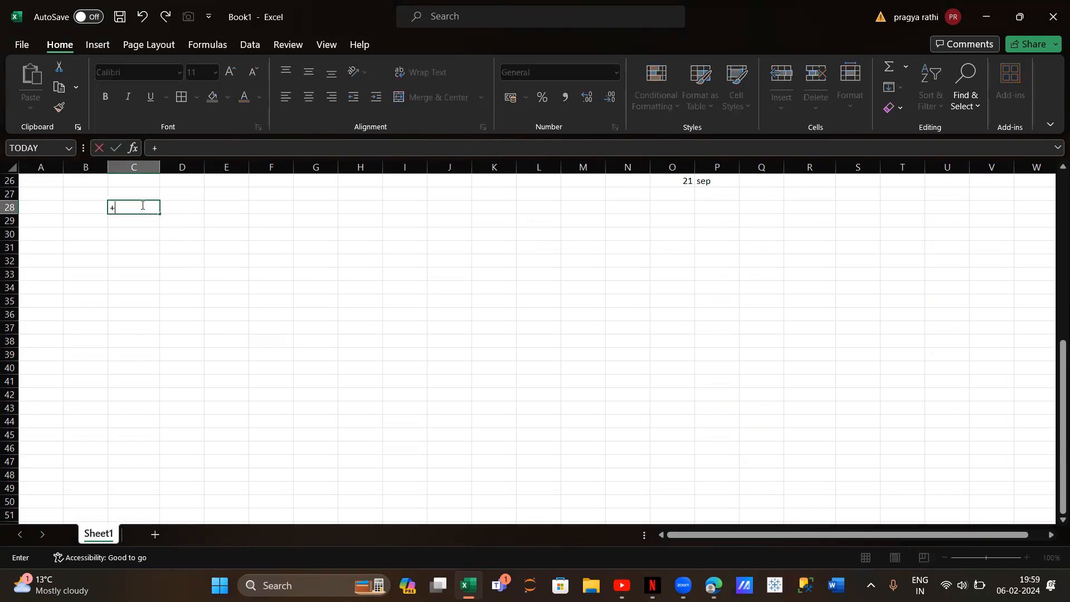
{"action": "key", "text": "Return"}
{"action": "type", "text": "-"}
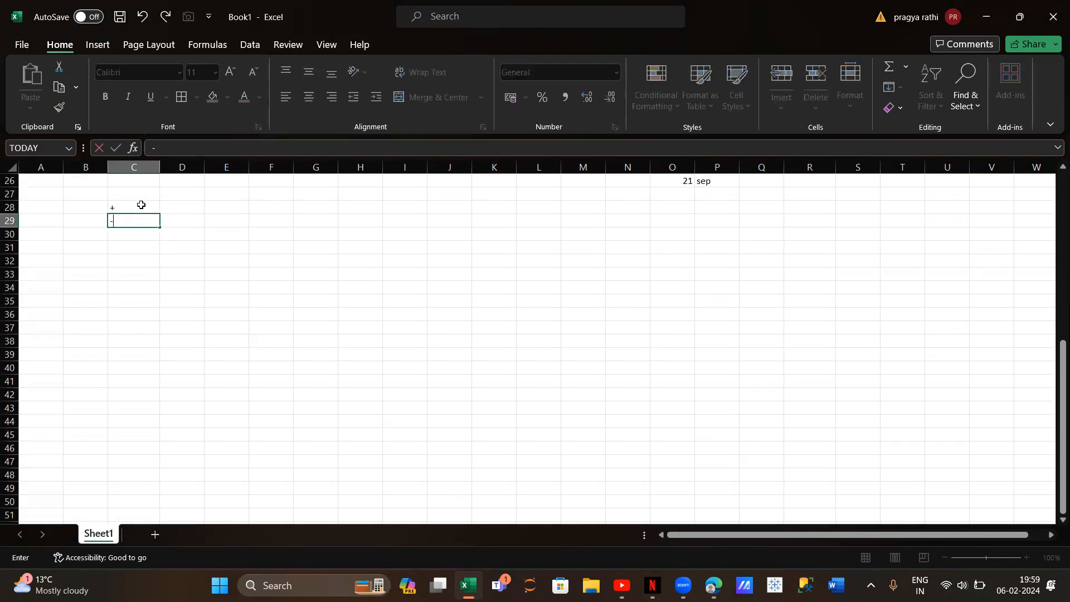
{"action": "type", "text": "/"}
{"action": "key", "text": "BackSpace"}
{"action": "key", "text": "Return"}
{"action": "key", "text": "alt"}
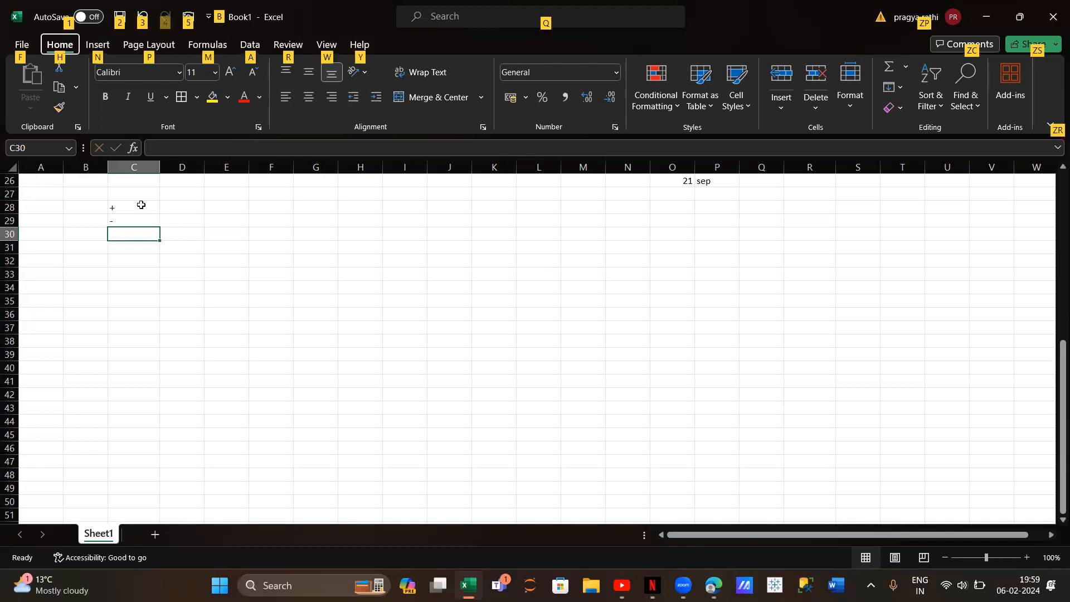
{"action": "left_click", "coordinate": [137, 237]}
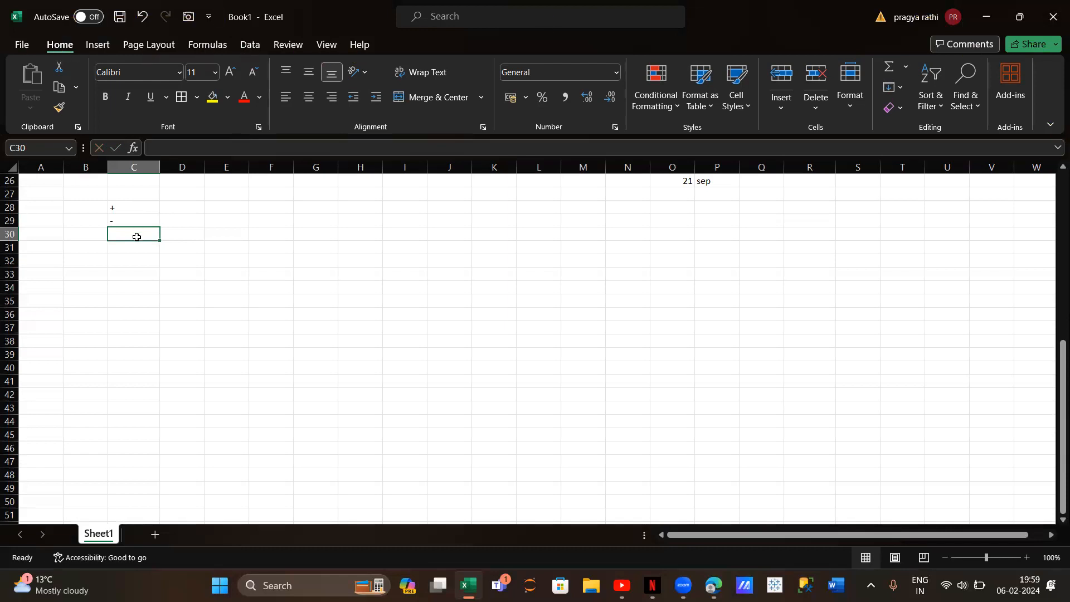
{"action": "key", "text": "alt"}
{"action": "key", "text": "alt"}
{"action": "left_click", "coordinate": [173, 232]}
{"action": "left_click", "coordinate": [126, 234]}
{"action": "key", "text": "alt"}
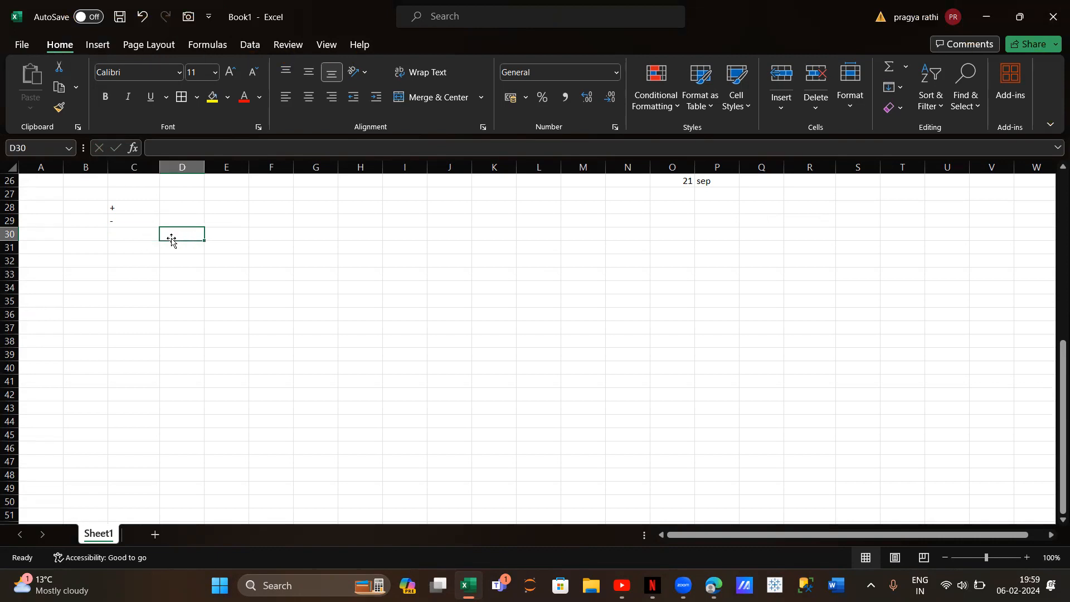
Enter the multiplication operator * in C30 and the power operator ^ in C31
{"action": "left_click", "coordinate": [128, 236]}
{"action": "type", "text": "*"}
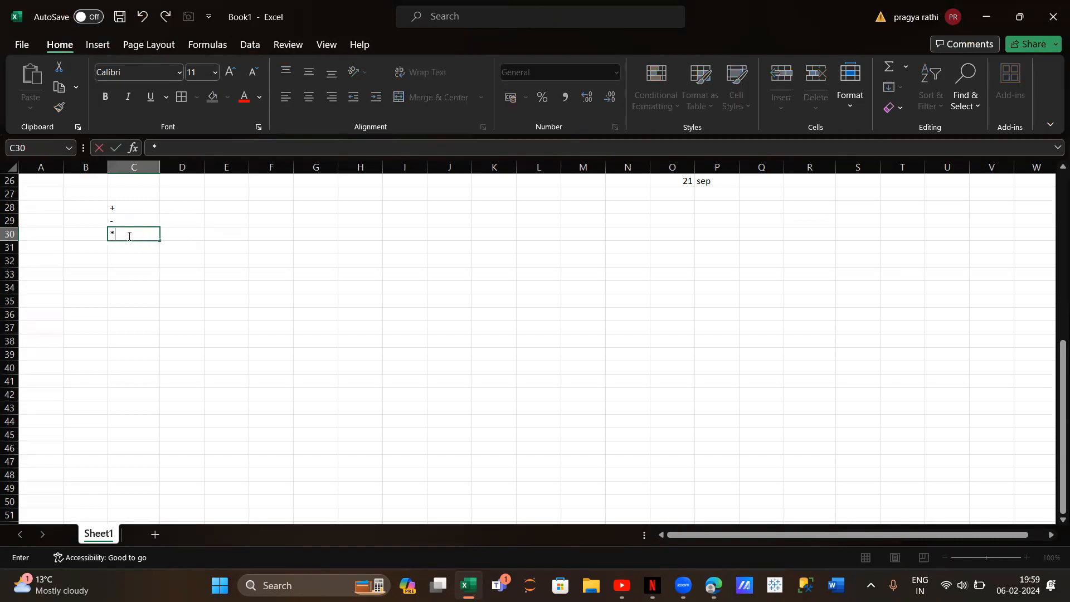
{"action": "key", "text": "Return"}
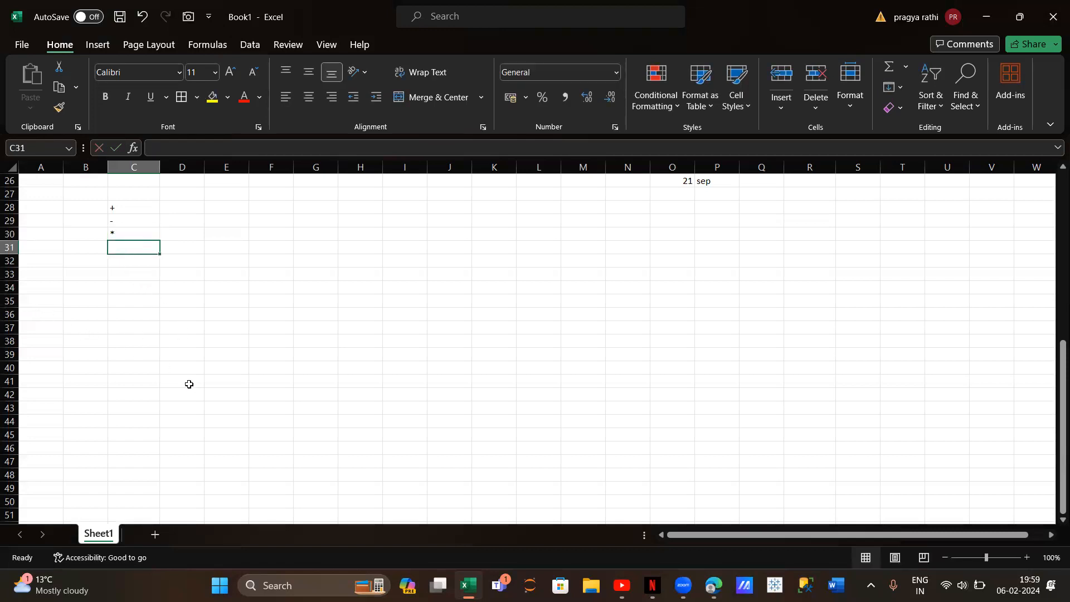
{"action": "key", "text": "alt"}
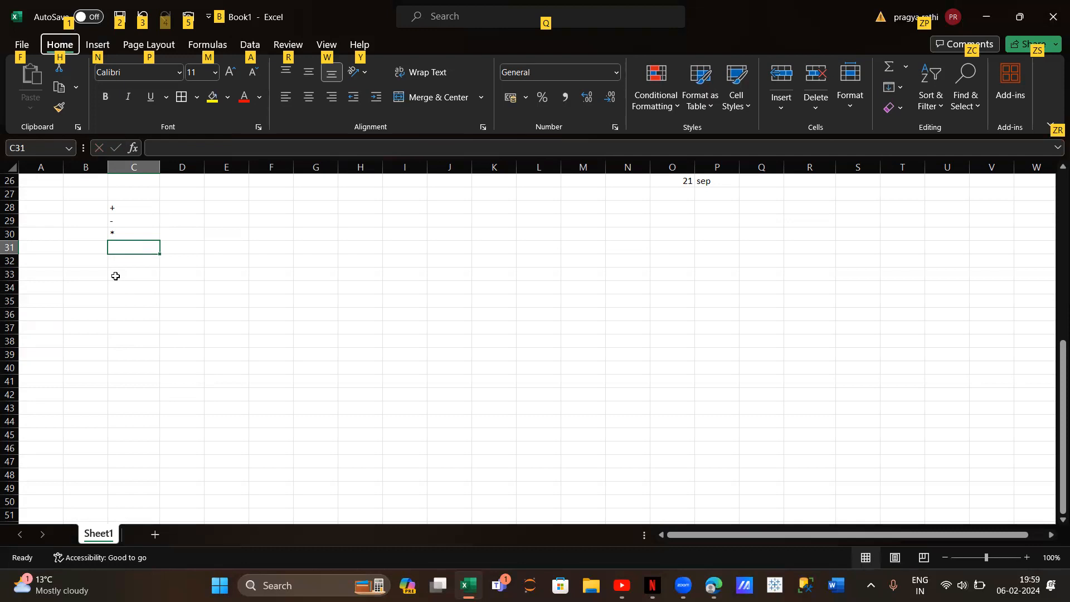
{"action": "double_click", "coordinate": [135, 249]}
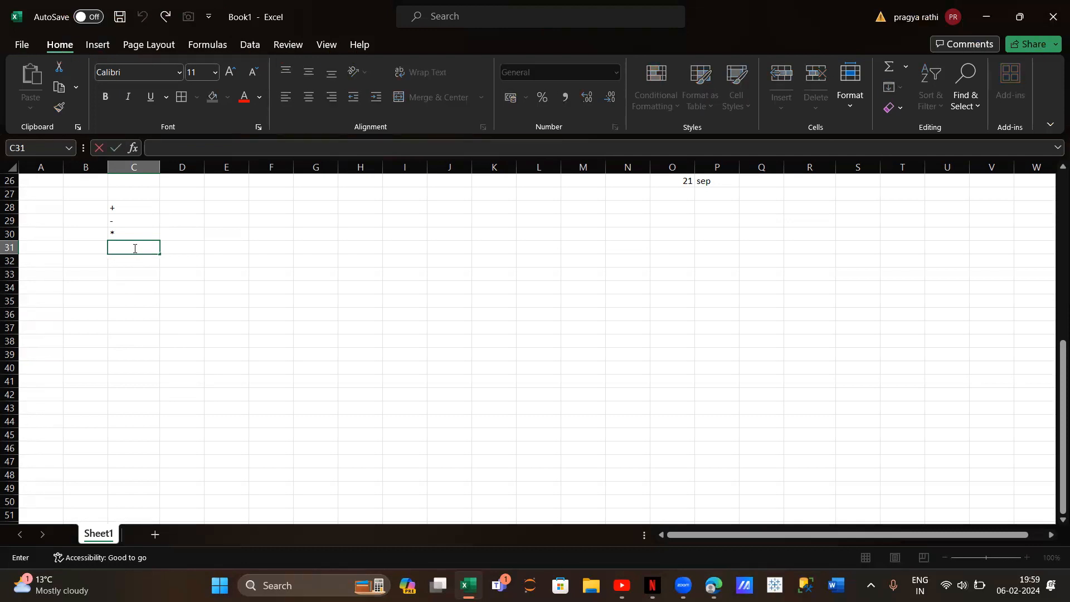
{"action": "type", "text": "^"}
Enter the addition formula =1+3 in C32 and the subtraction formula =1-3 in C33
{"action": "left_click", "coordinate": [134, 263]}
{"action": "type", "text": "="}
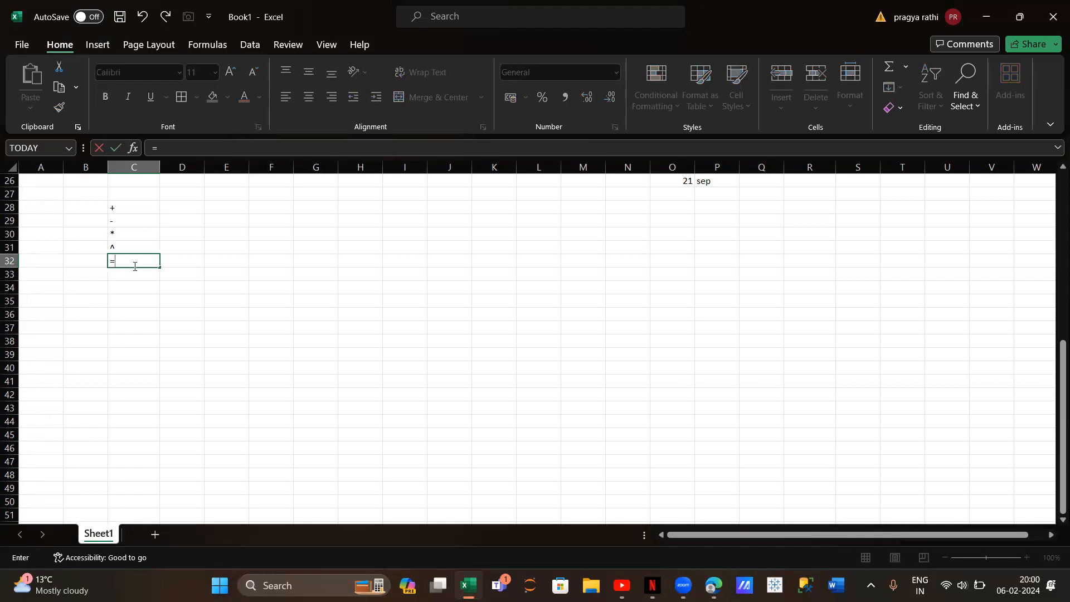
{"action": "type", "text": "1+3"}
{"action": "key", "text": "Return"}
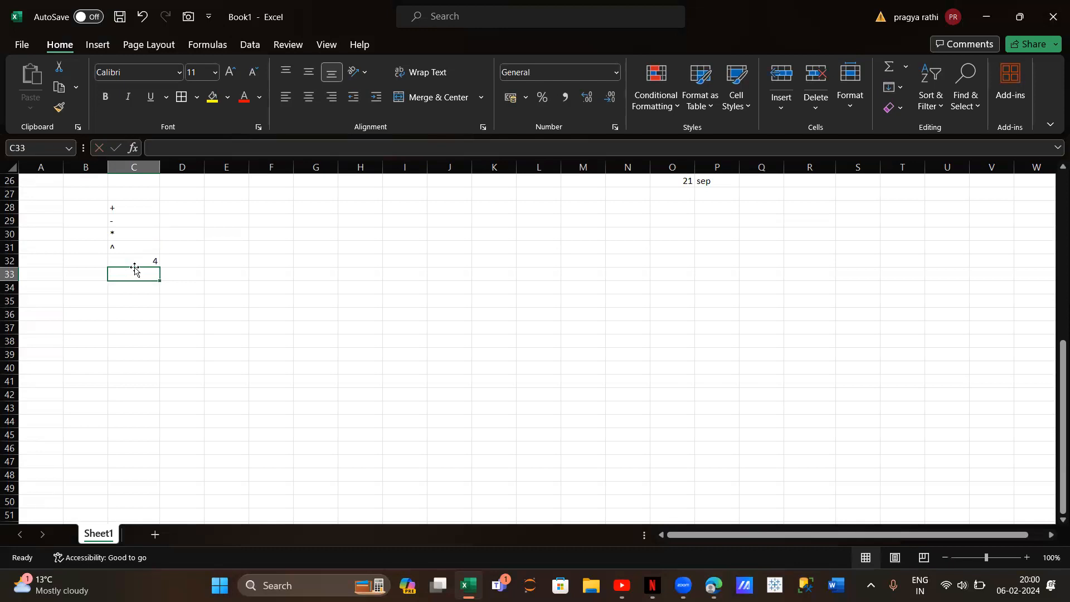
{"action": "type", "text": "="}
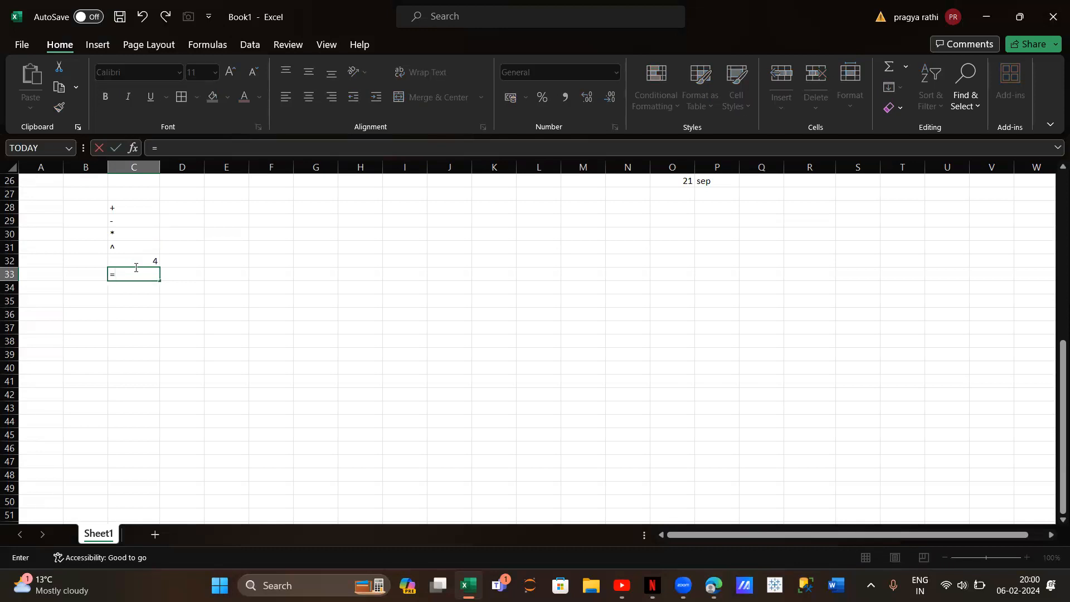
{"action": "type", "text": "1-3"}
{"action": "key", "text": "Return"}
Enter the multiplication formula =1*3 in C34 and the power formula =2^4 in C35
{"action": "type", "text": "="}
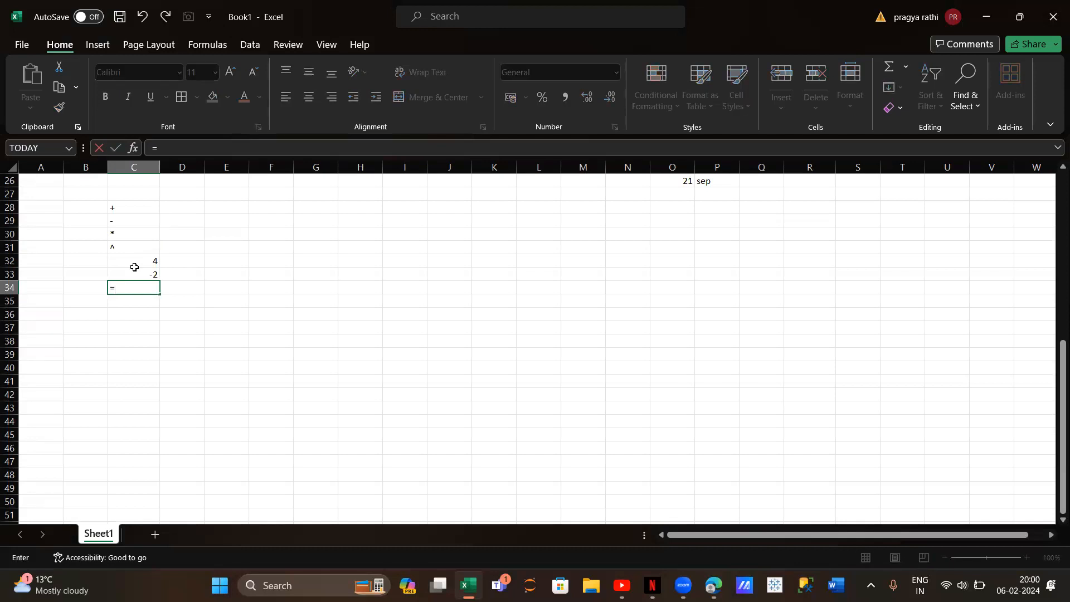
{"action": "type", "text": "1*3"}
{"action": "key", "text": "Return"}
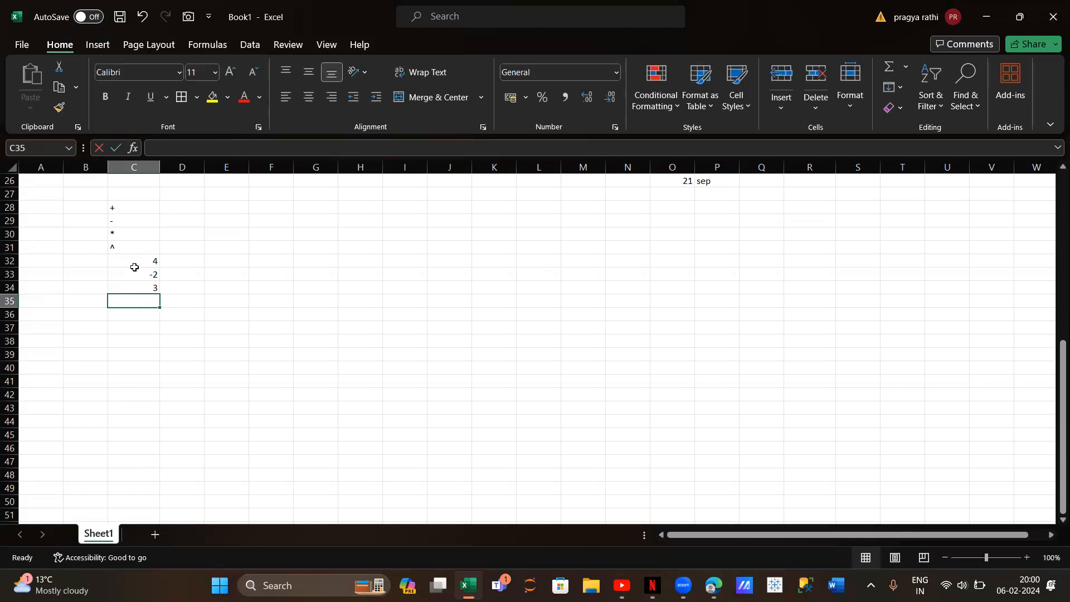
{"action": "type", "text": "=2"}
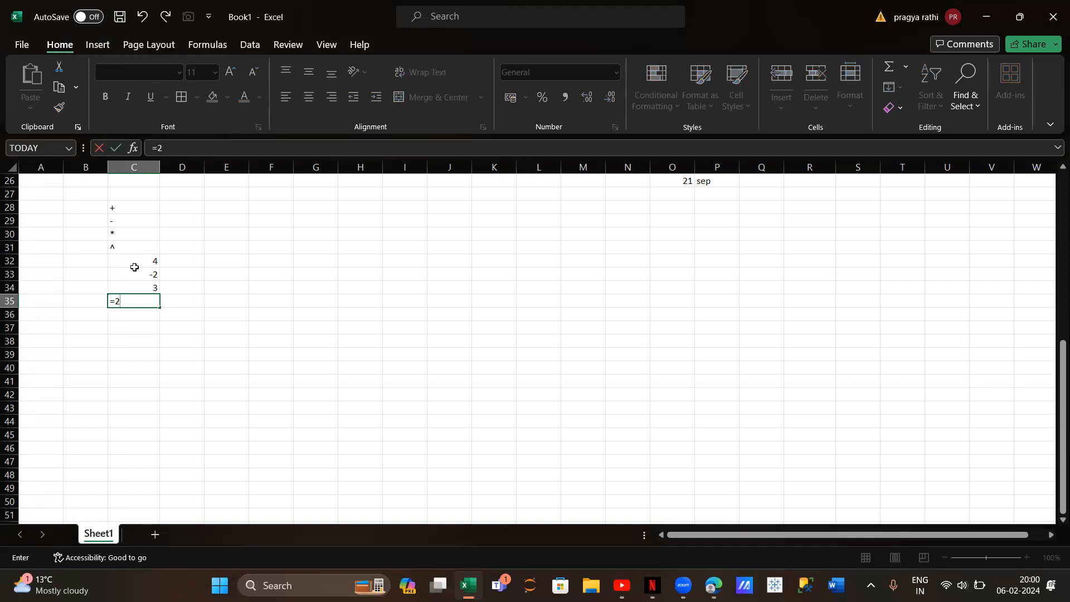
{"action": "type", "text": "^4"}
{"action": "key", "text": "Return"}
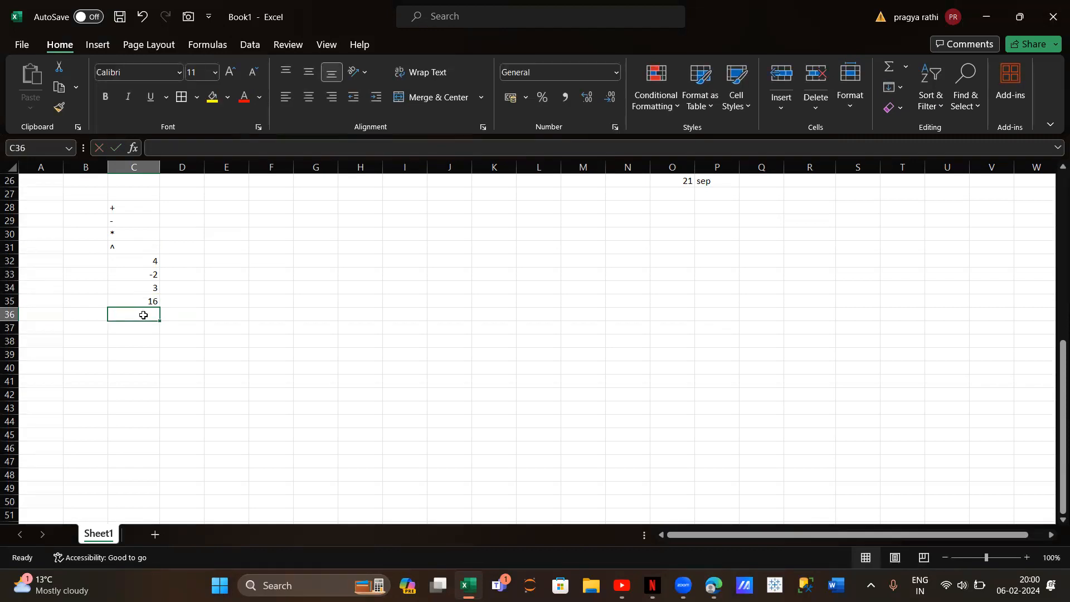
Enter the division formula =12/2 in C36
{"action": "type", "text": "="}
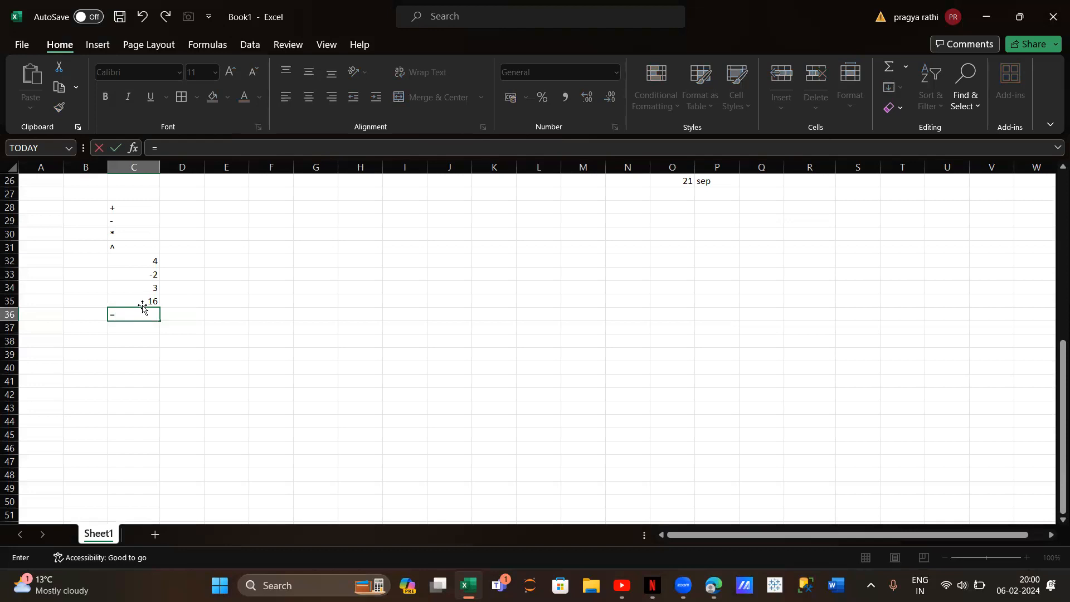
{"action": "type", "text": "12/2"}
{"action": "key", "text": "Return"}
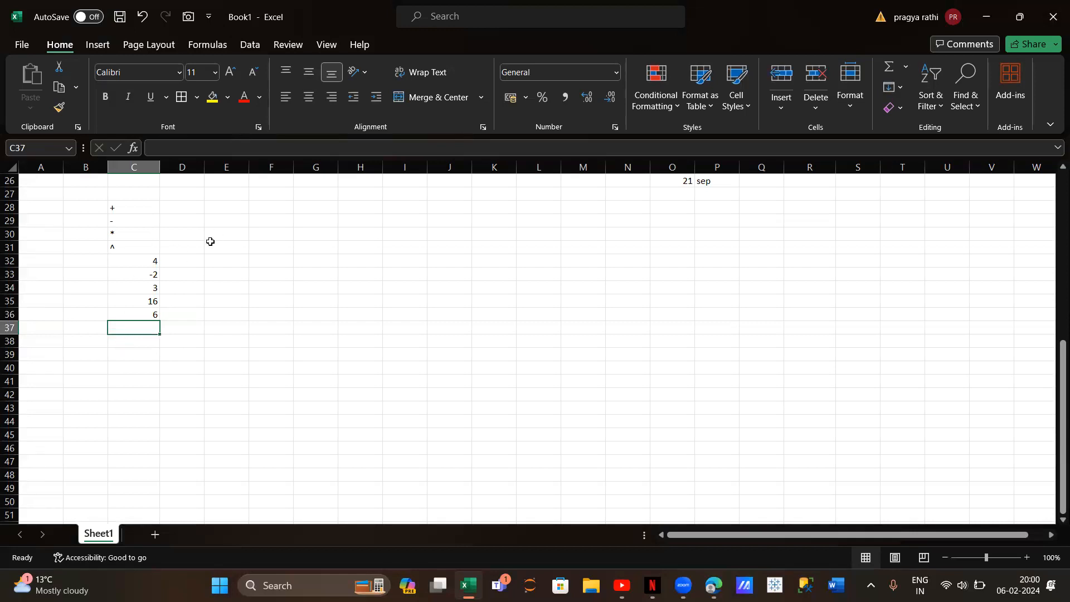
Enter the function labels sum, average and count in cells E28 to E30
{"action": "left_click", "coordinate": [183, 204]}
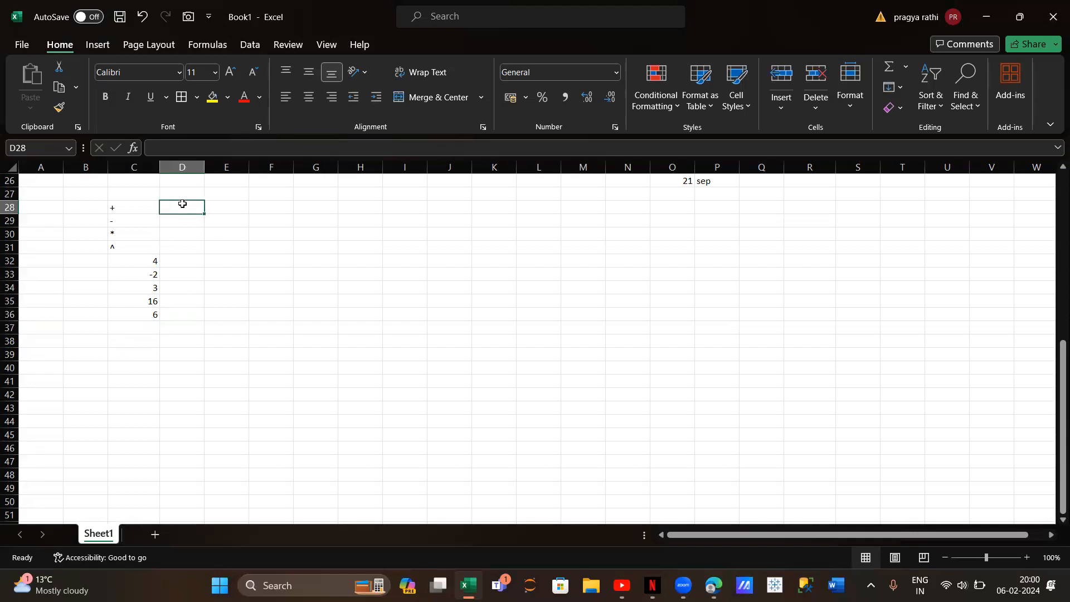
{"action": "left_click", "coordinate": [228, 205]}
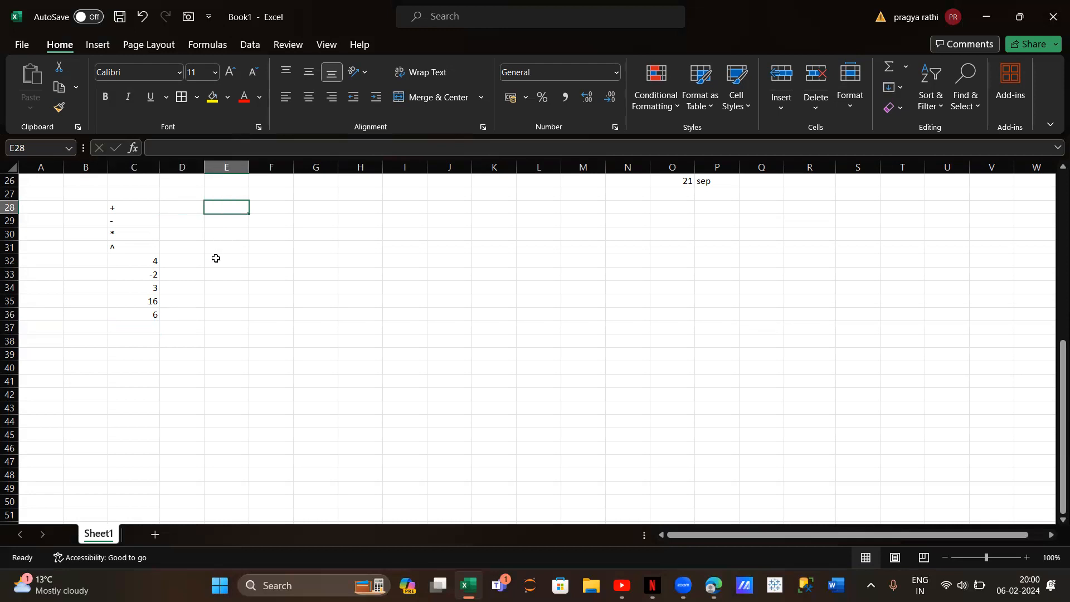
{"action": "type", "text": "sum"}
{"action": "key", "text": "Return"}
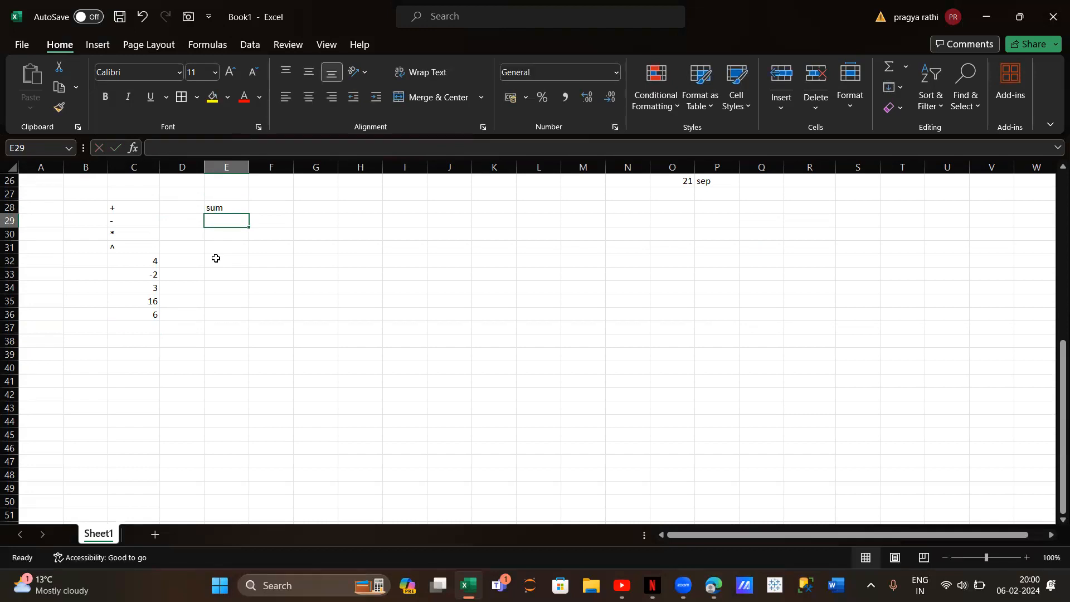
{"action": "type", "text": "average"}
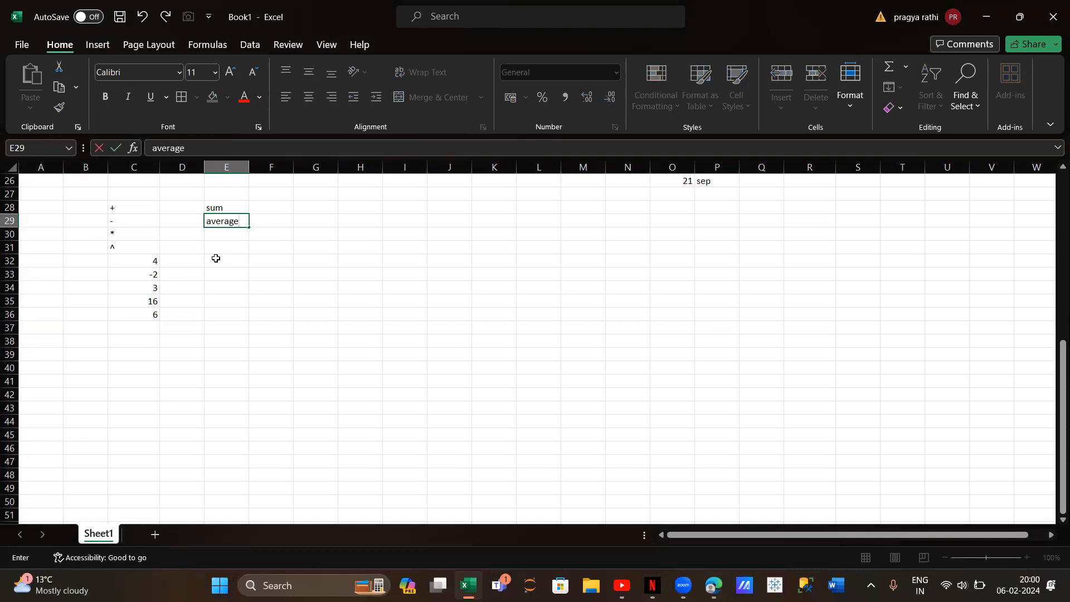
{"action": "key", "text": "Return"}
{"action": "type", "text": "count"}
{"action": "key", "text": "Return"}
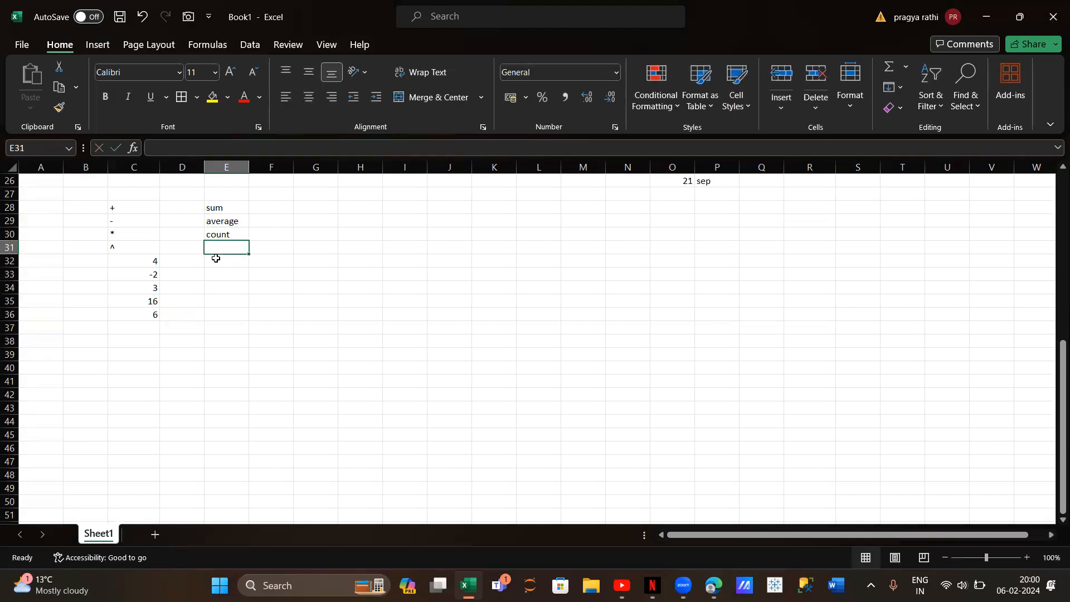
Add the function labels median, max and min in cells E31 to E33
{"action": "type", "text": "median"}
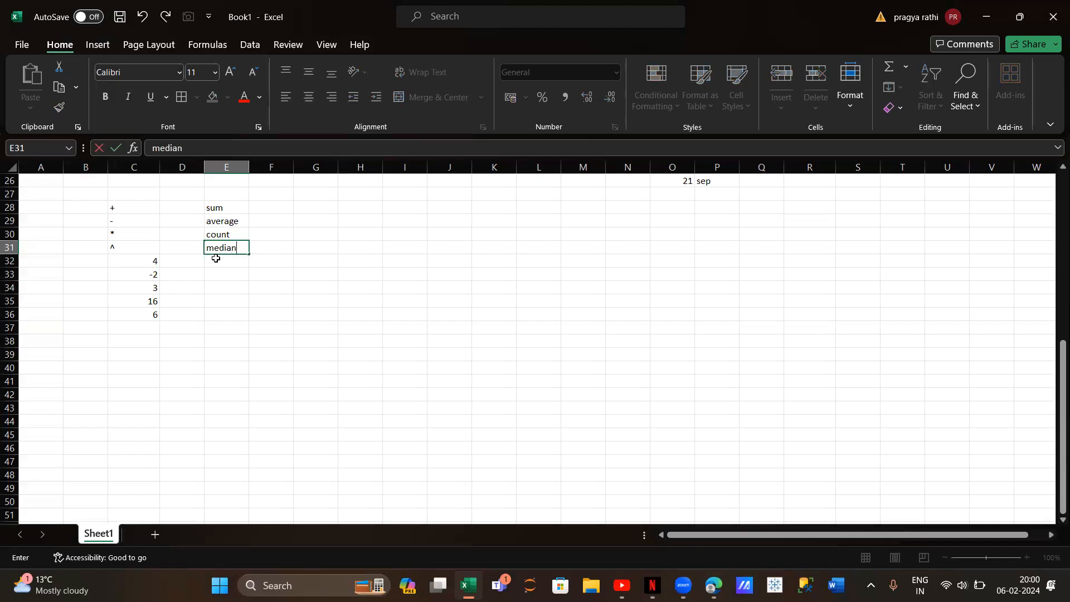
{"action": "key", "text": "Return"}
{"action": "type", "text": "max"}
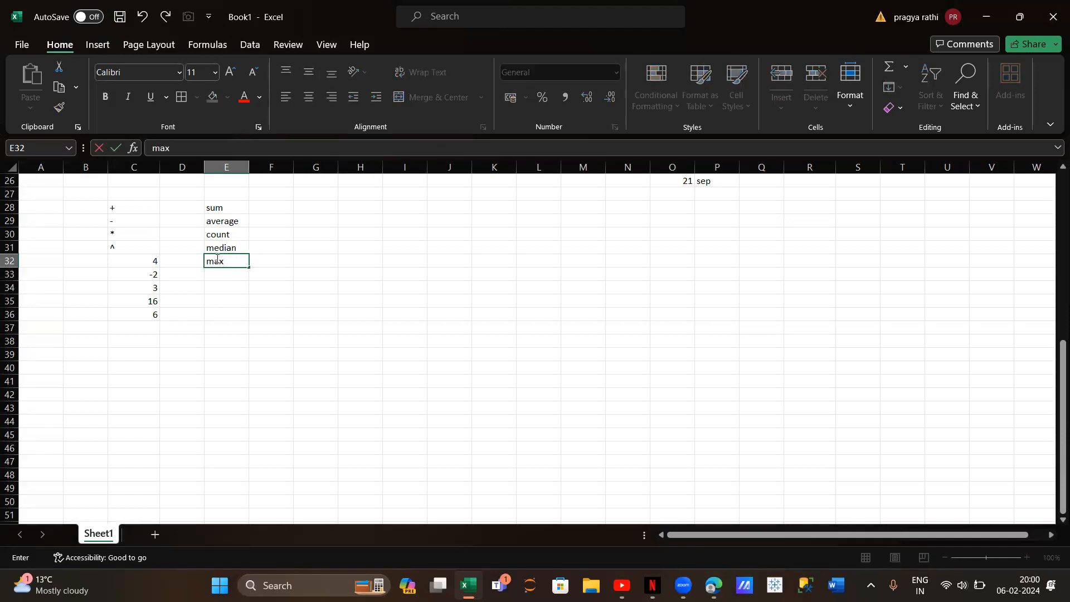
{"action": "key", "text": "Return"}
{"action": "type", "text": "min"}
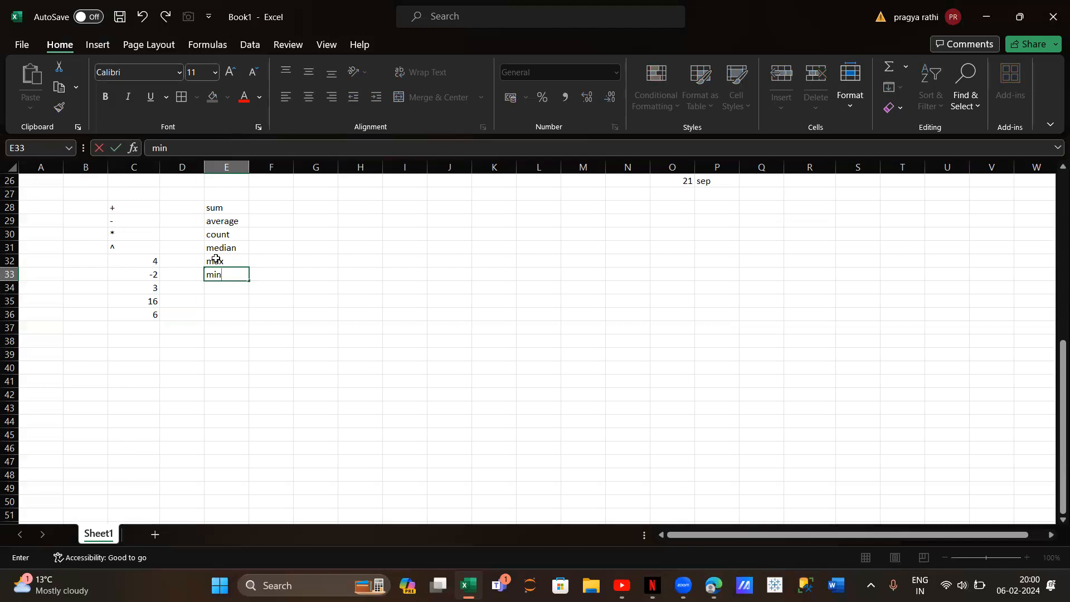
{"action": "left_click", "coordinate": [246, 310]}
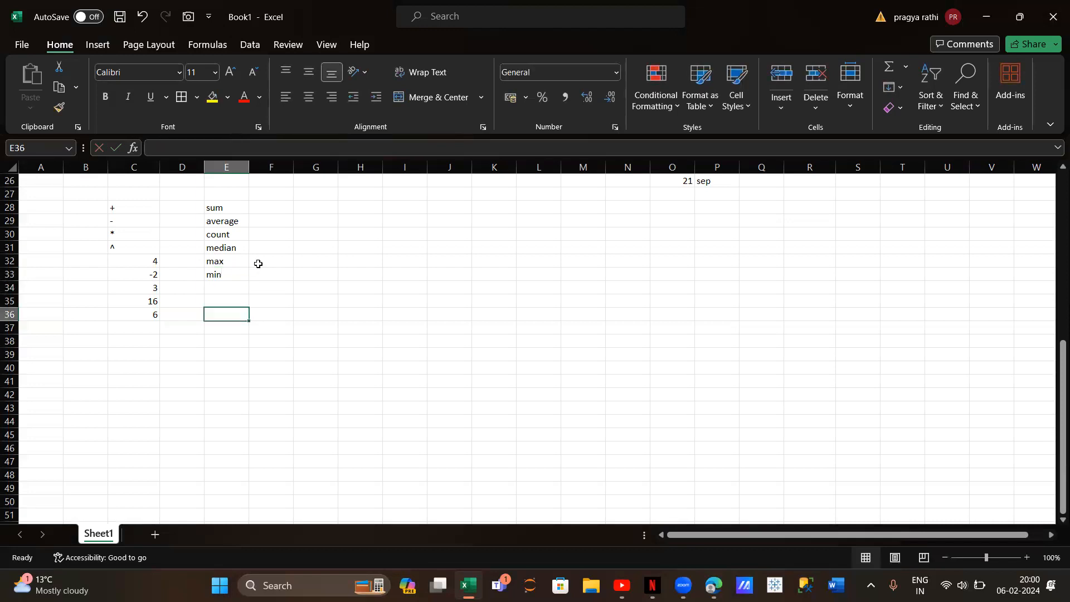
{"action": "left_click", "coordinate": [271, 208]}
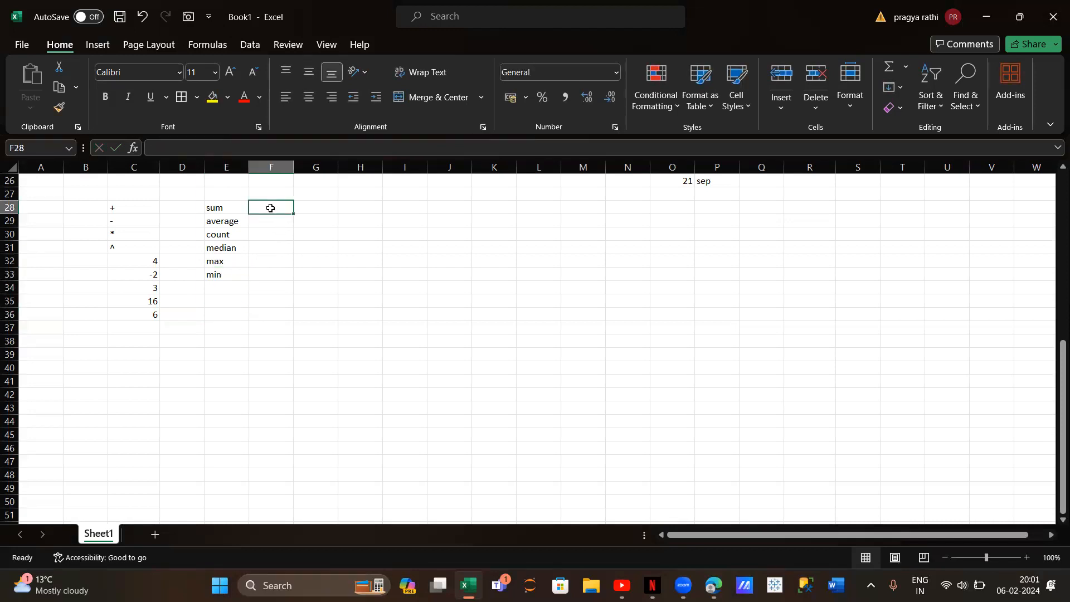
{"action": "type", "text": "=sum("}
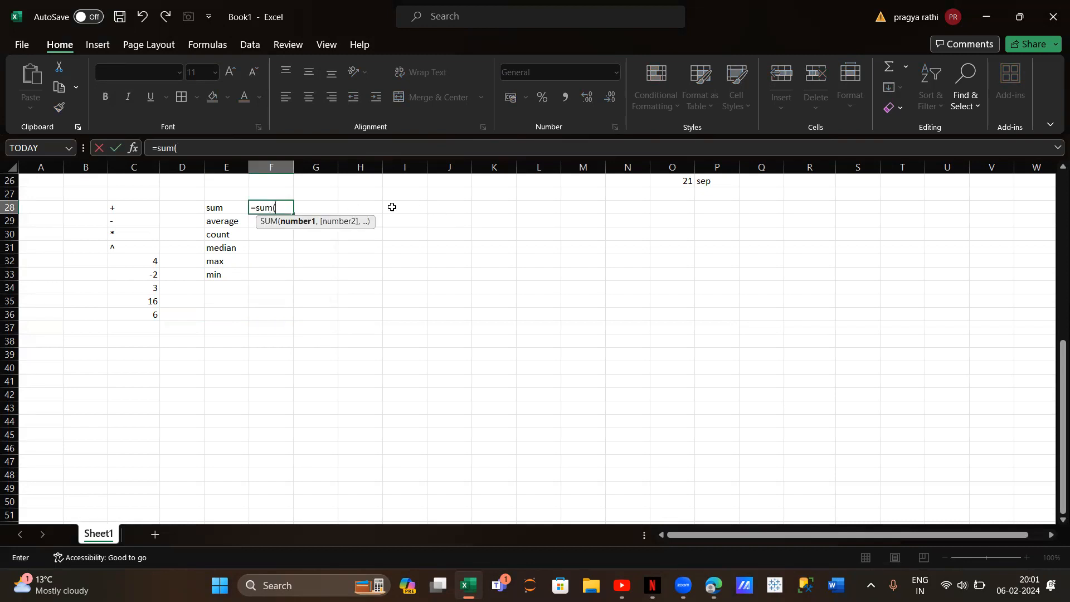
{"action": "key", "text": "BackSpace"}
{"action": "key", "text": "BackSpace"}
{"action": "key", "text": "BackSpace"}
{"action": "key", "text": "BackSpace"}
{"action": "key", "text": "BackSpace"}
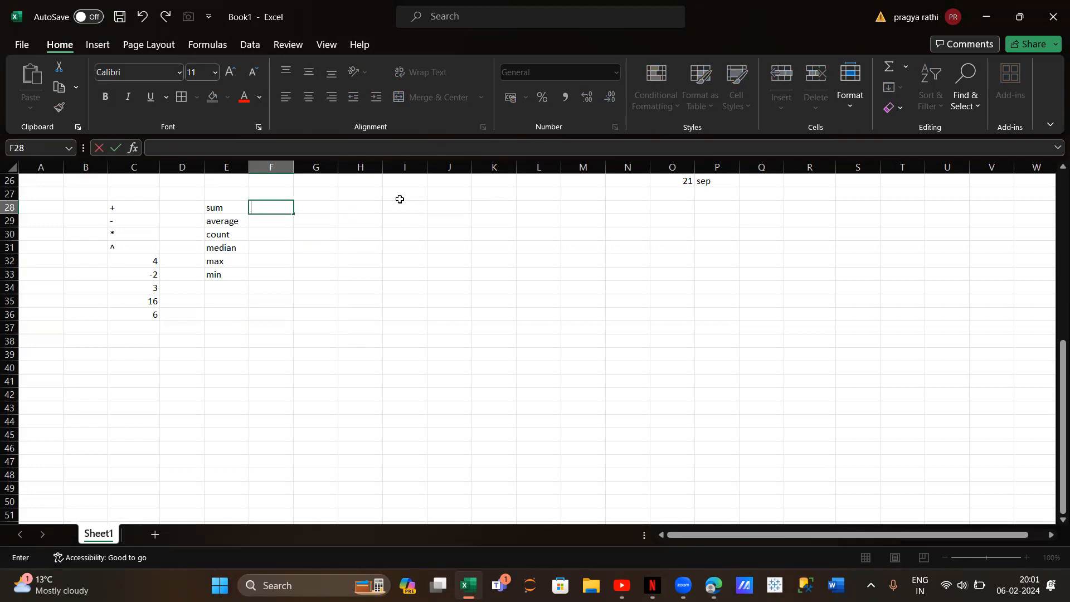
Enter the values 10 in cell J28 and 20 in cell J29
{"action": "left_click", "coordinate": [435, 208]}
{"action": "type", "text": "10"}
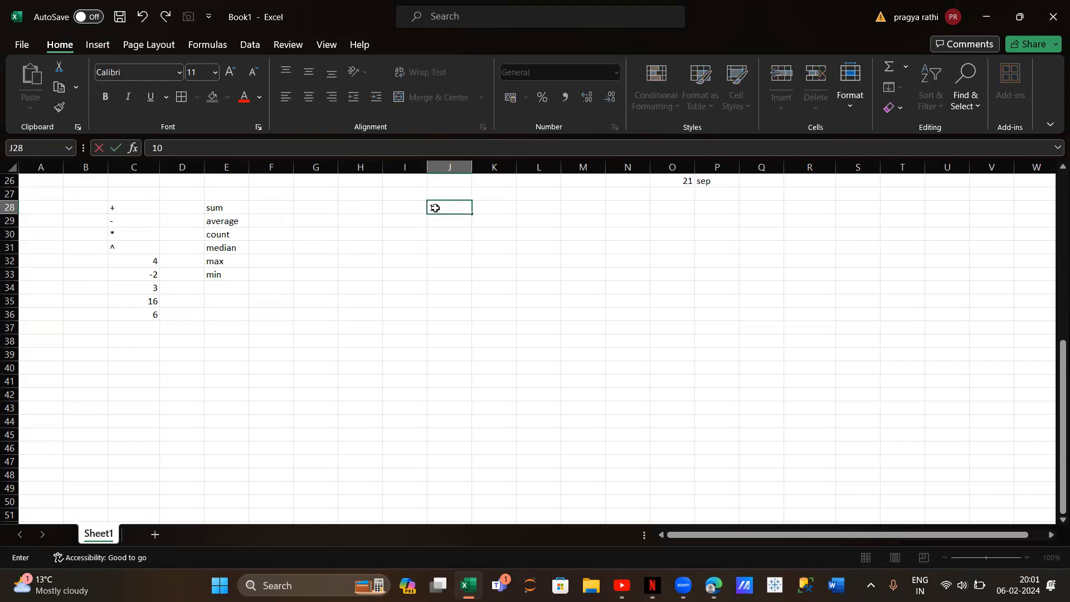
{"action": "key", "text": "Return"}
{"action": "type", "text": "20"}
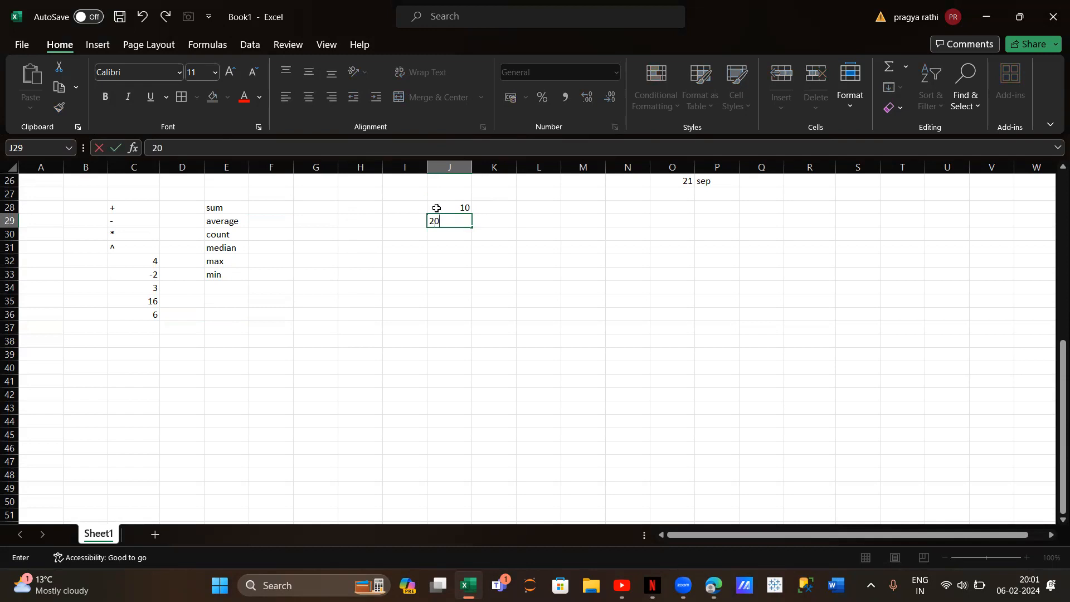
{"action": "left_click", "coordinate": [437, 208]}
{"action": "double_click", "coordinate": [438, 208]}
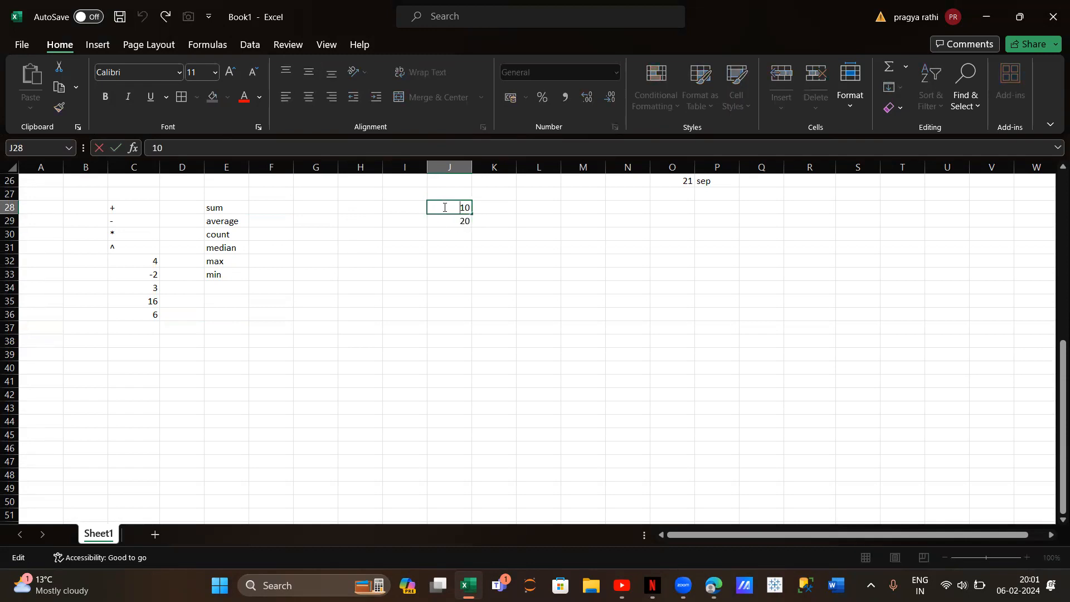
{"action": "left_click", "coordinate": [500, 220]}
AutoFill the number series from J28:J29 down column J to J39
{"action": "left_click", "coordinate": [460, 207]}
{"action": "left_click_drag", "start_coordinate": [460, 207], "coordinate": [461, 219]}
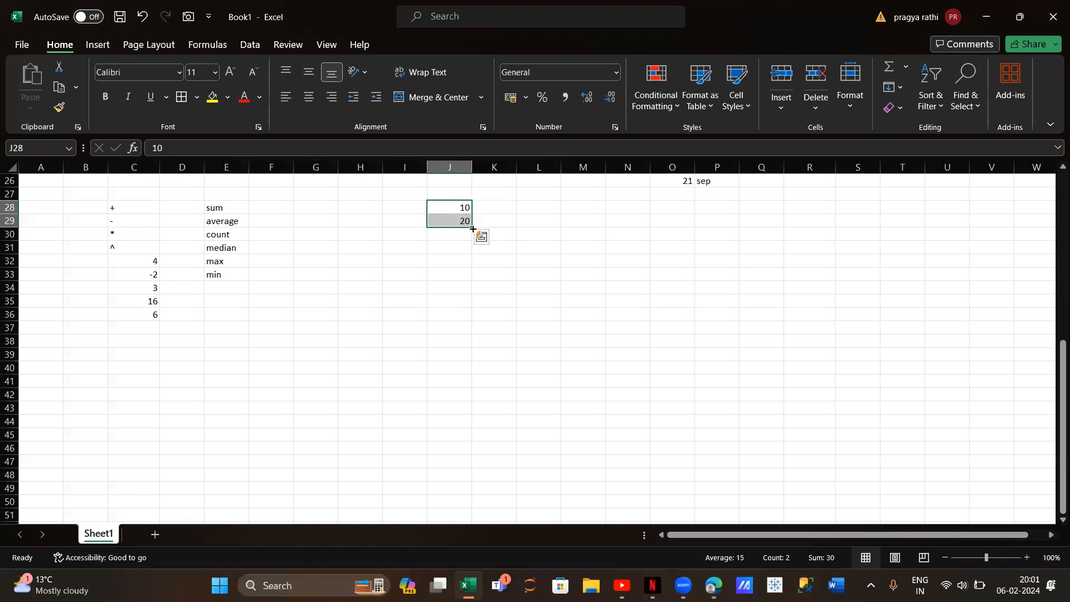
{"action": "left_click_drag", "start_coordinate": [471, 225], "coordinate": [459, 360]}
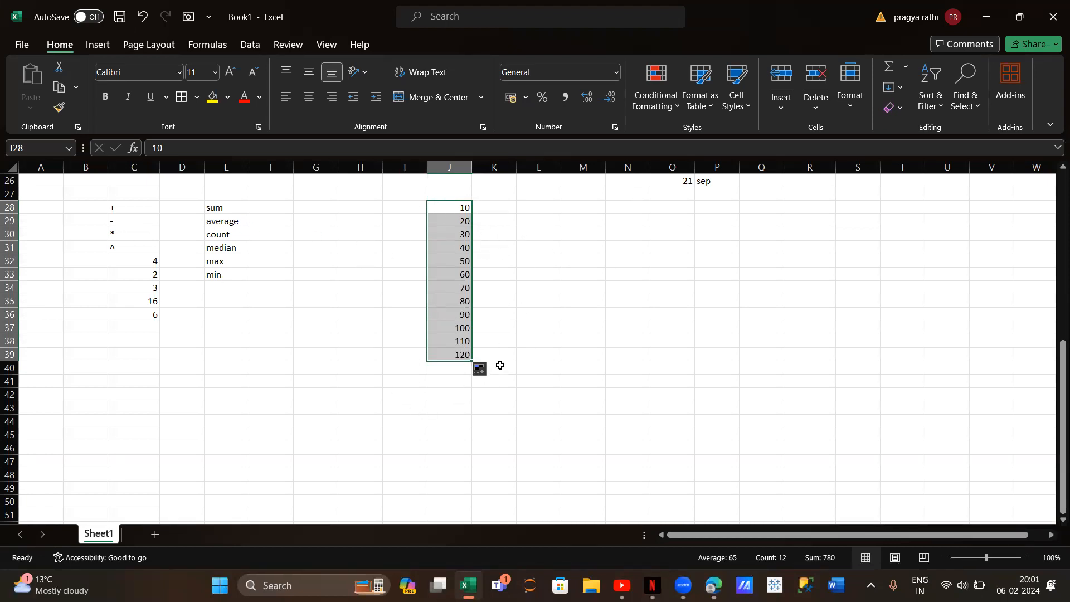
Enter =sum(J28:J39) in F28 beside the sum label
{"action": "left_click", "coordinate": [263, 211]}
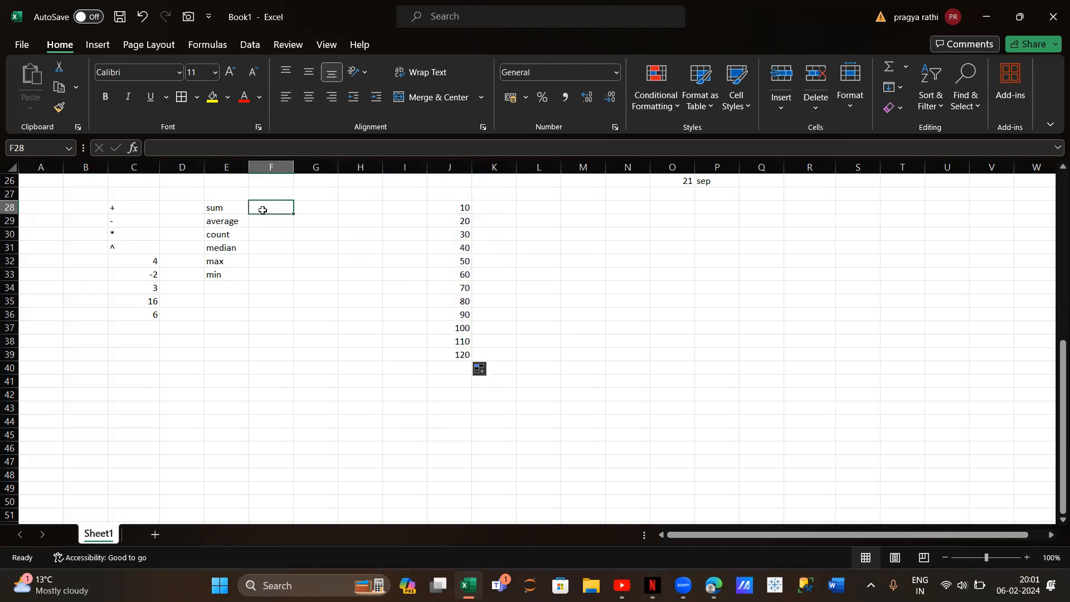
{"action": "type", "text": "=sum("}
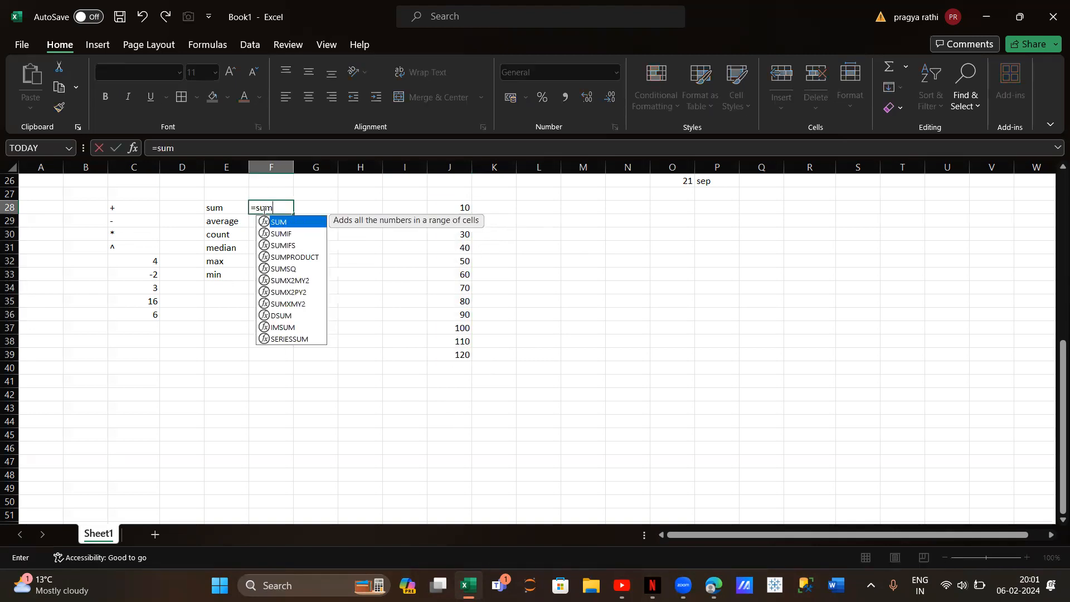
{"action": "left_click_drag", "start_coordinate": [463, 207], "coordinate": [462, 352]}
{"action": "type", "text": ")"}
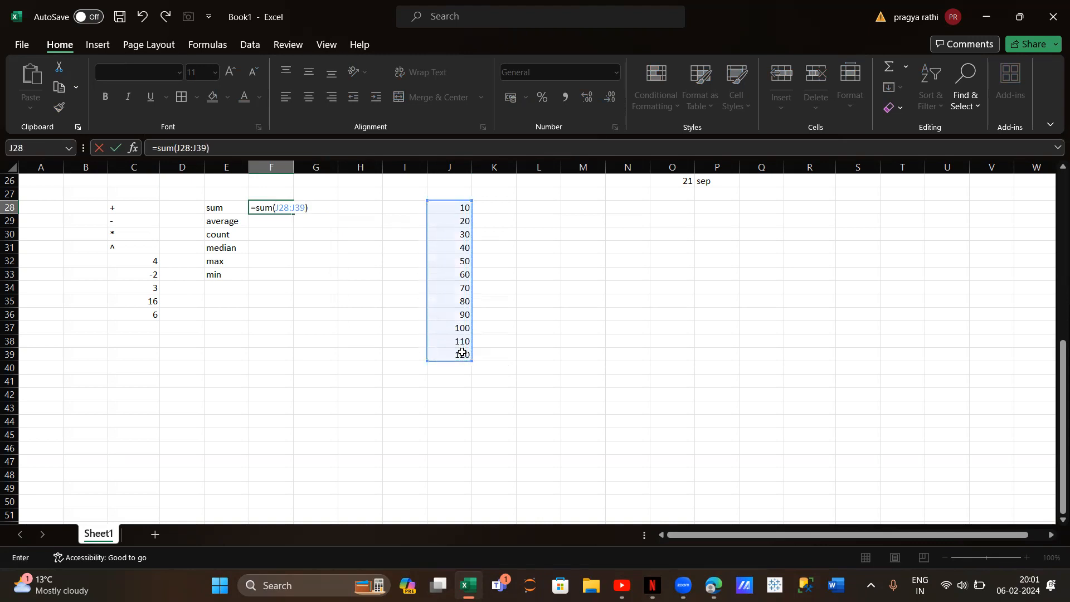
{"action": "key", "text": "Return"}
Enter =average(J28:J39) in F29 beside the average label
{"action": "type", "text": "="}
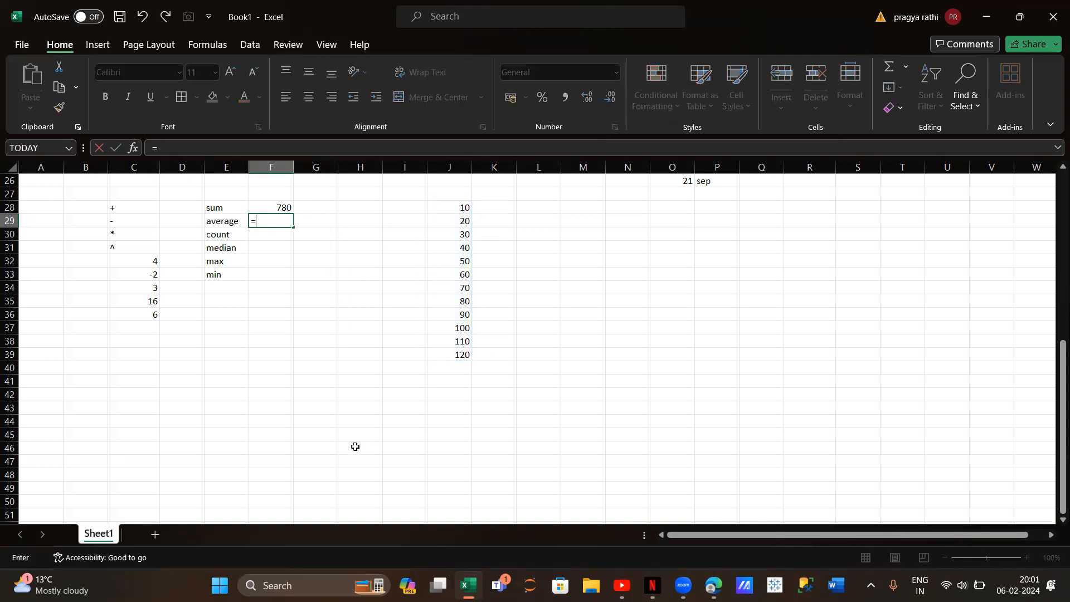
{"action": "type", "text": "ave"}
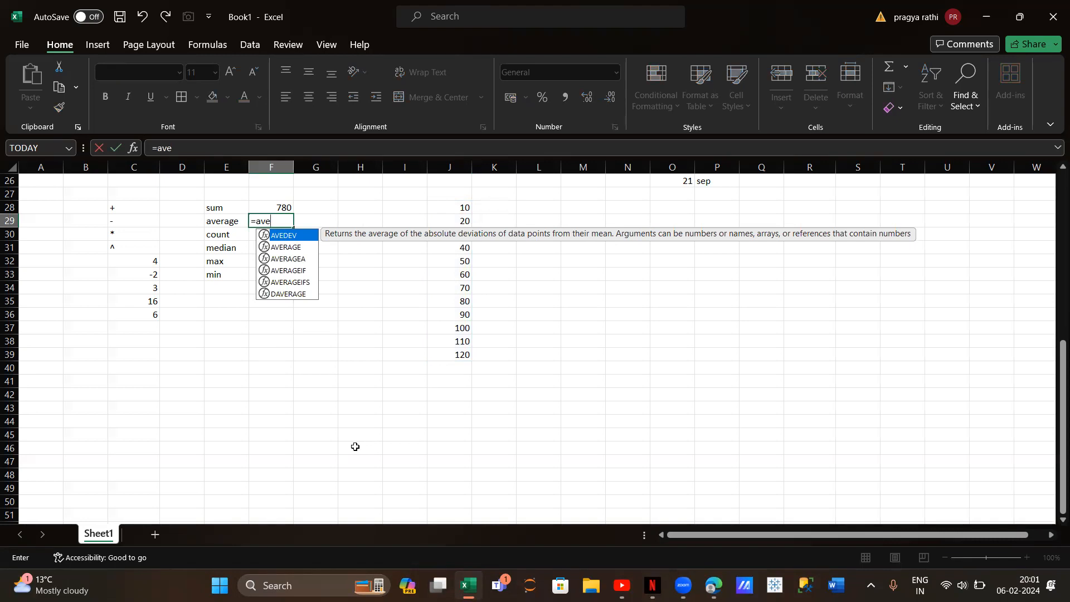
{"action": "type", "text": "age"}
{"action": "key", "text": "BackSpace"}
{"action": "key", "text": "BackSpace"}
{"action": "type", "text": "rage("}
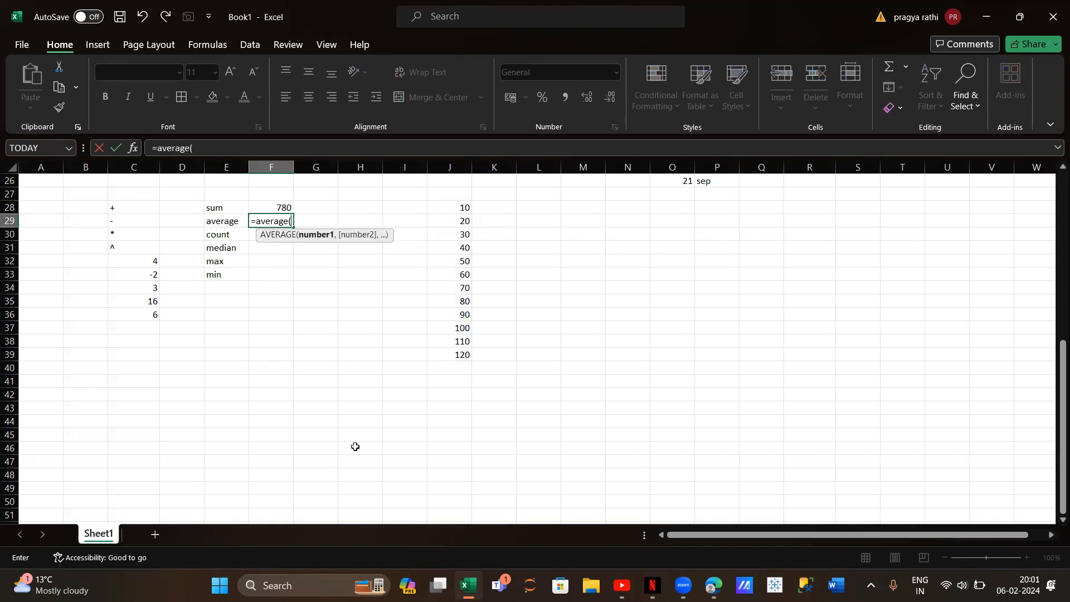
{"action": "left_click_drag", "start_coordinate": [455, 207], "coordinate": [458, 355]}
{"action": "type", "text": ")"}
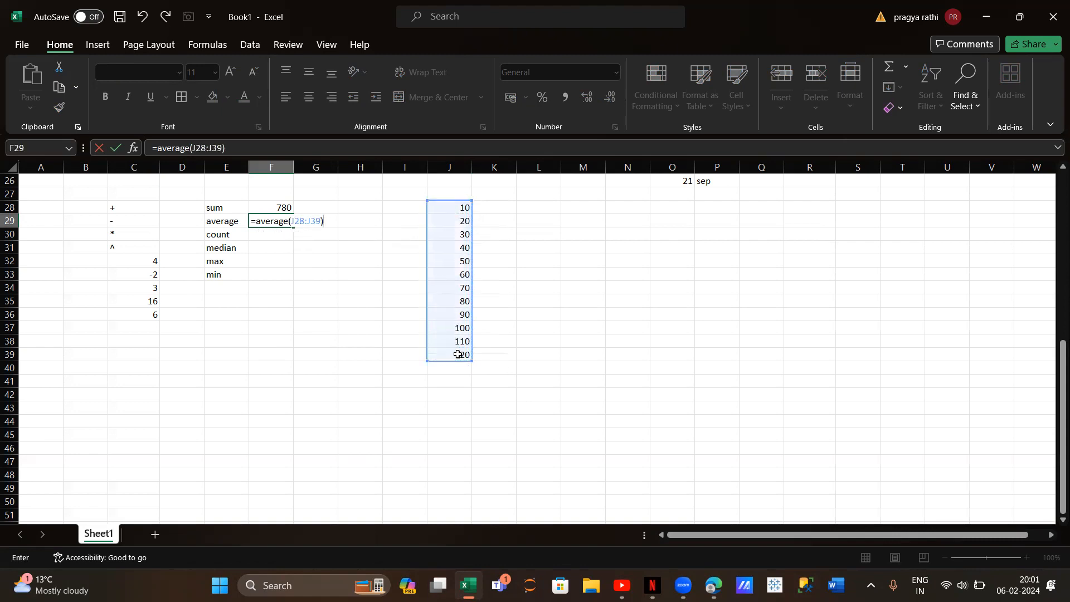
{"action": "key", "text": "Return"}
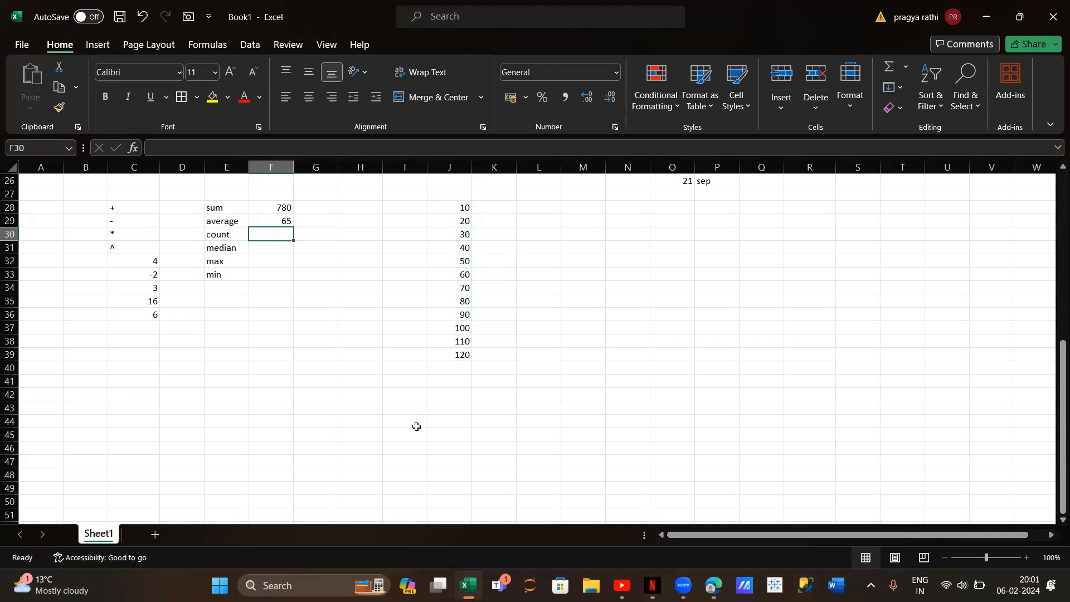
Enter =count(J28:J39) in F30 beside the count label
{"action": "type", "text": "=co"}
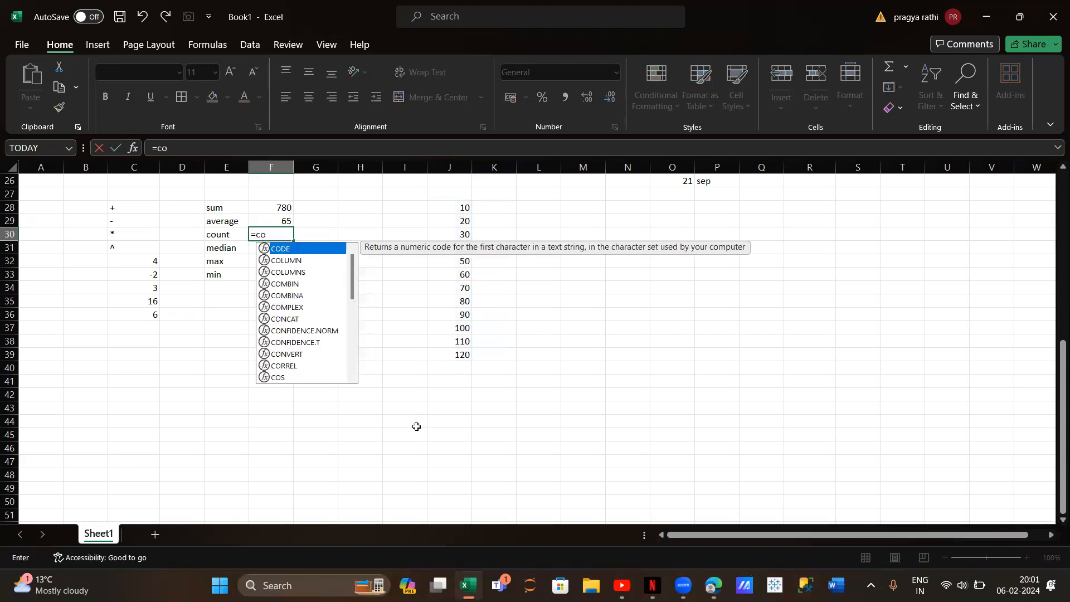
{"action": "type", "text": "unt("}
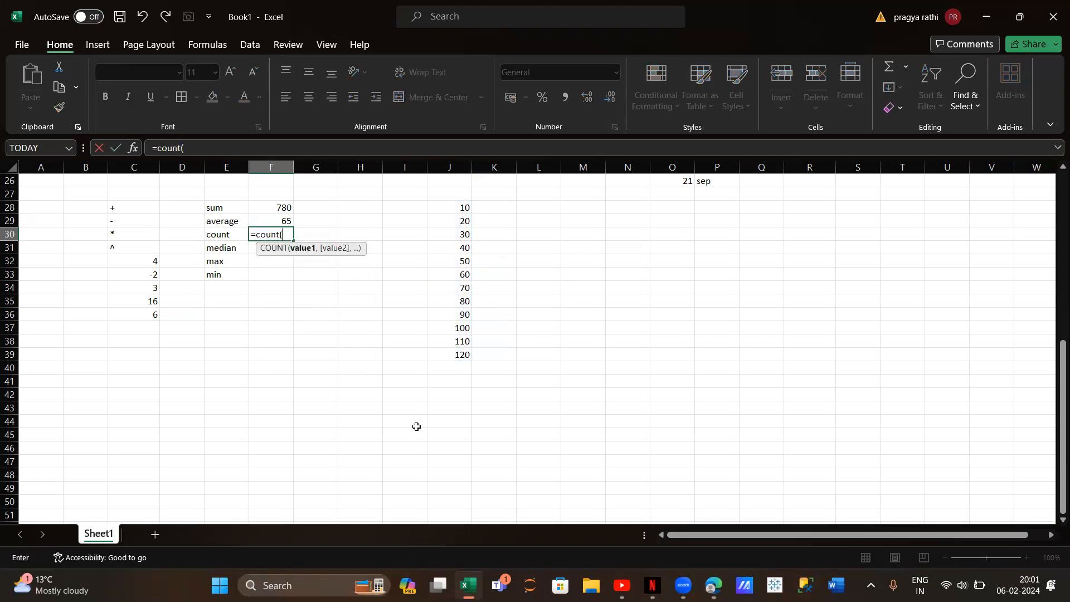
{"action": "left_click", "coordinate": [460, 208]}
{"action": "left_click_drag", "start_coordinate": [461, 234], "coordinate": [461, 353]}
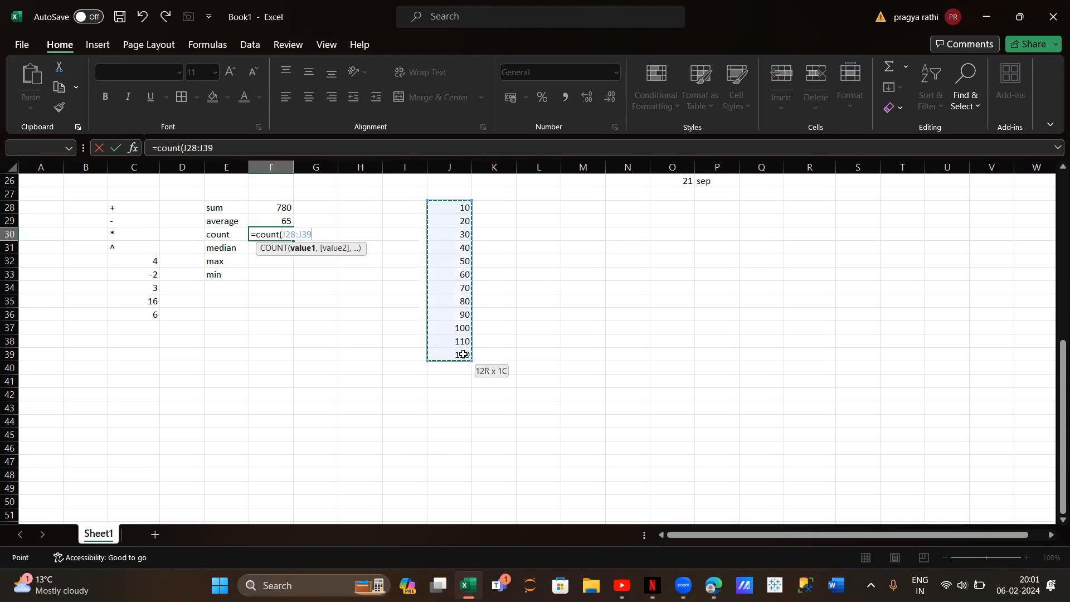
{"action": "type", "text": ")"}
{"action": "key", "text": "Return"}
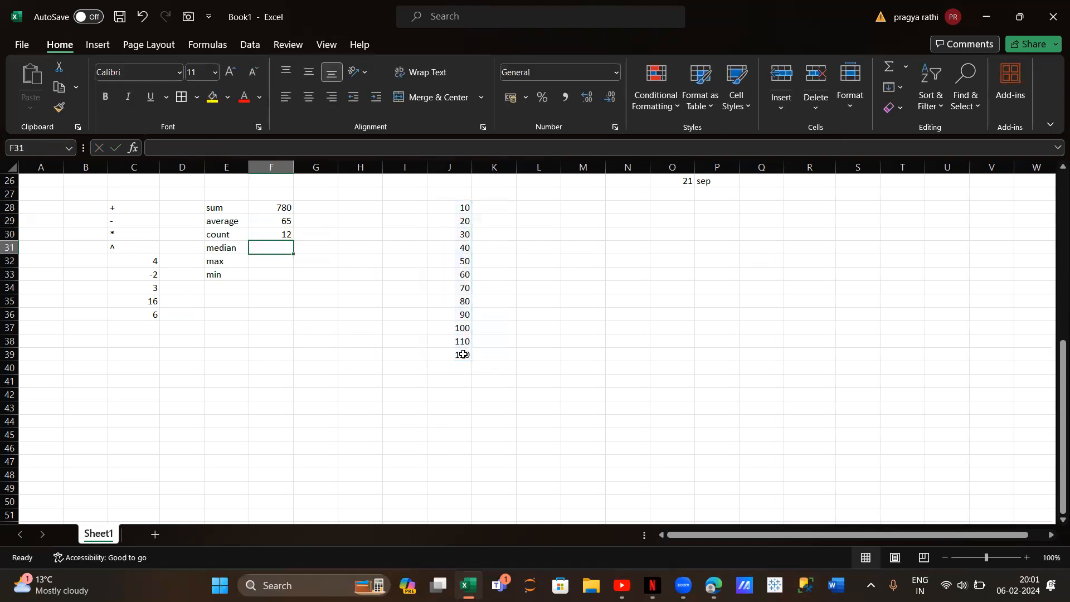
Enter =median(J28:J39) in F31 beside the median label
{"action": "type", "text": "=med"}
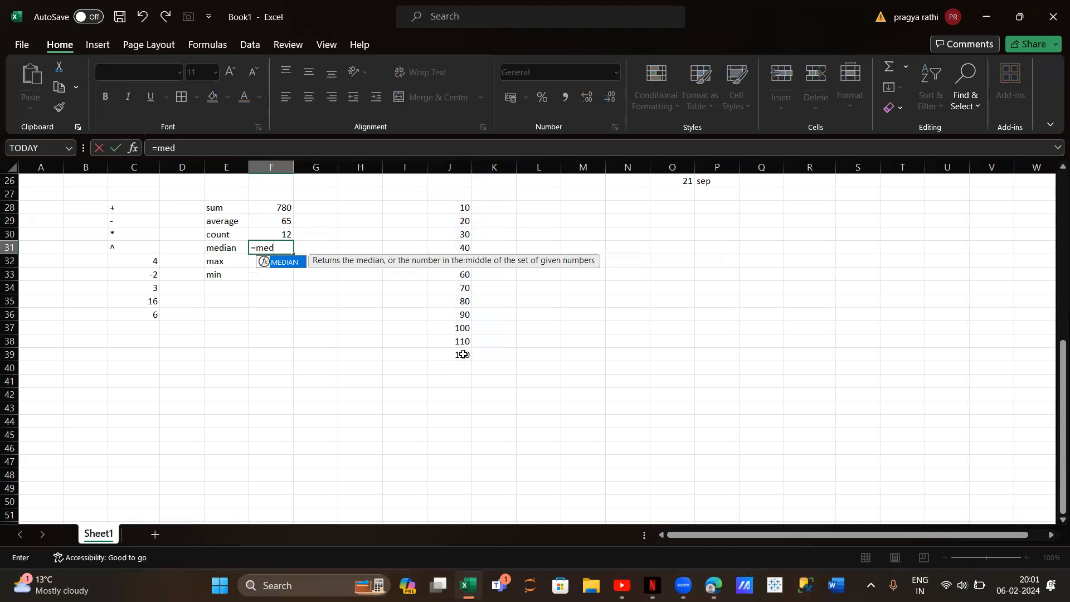
{"action": "type", "text": "ian("}
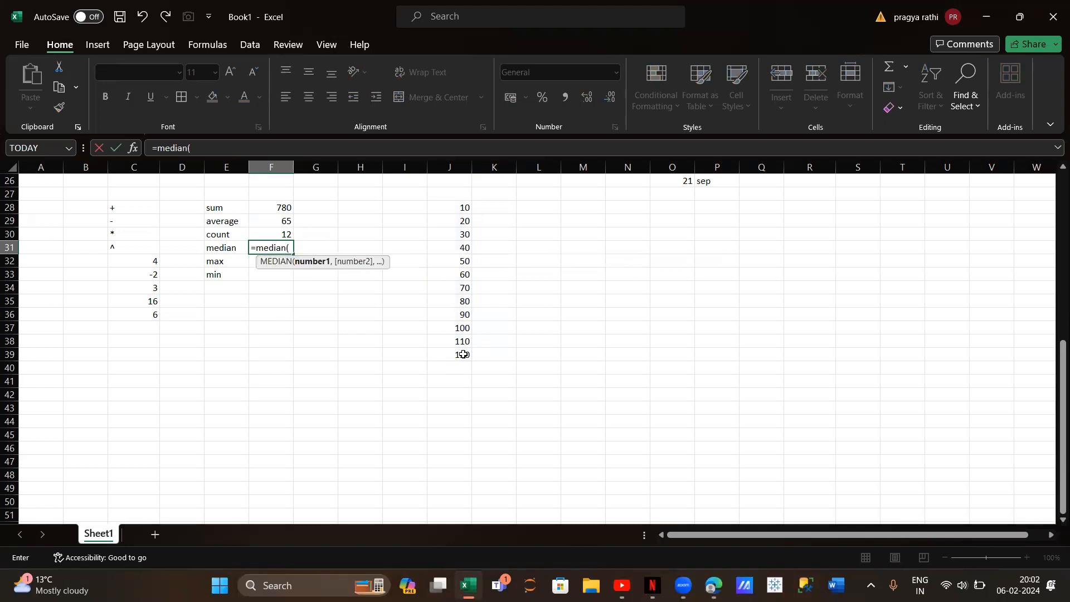
{"action": "left_click_drag", "start_coordinate": [461, 211], "coordinate": [464, 354]}
{"action": "type", "text": ")"}
{"action": "key", "text": "Return"}
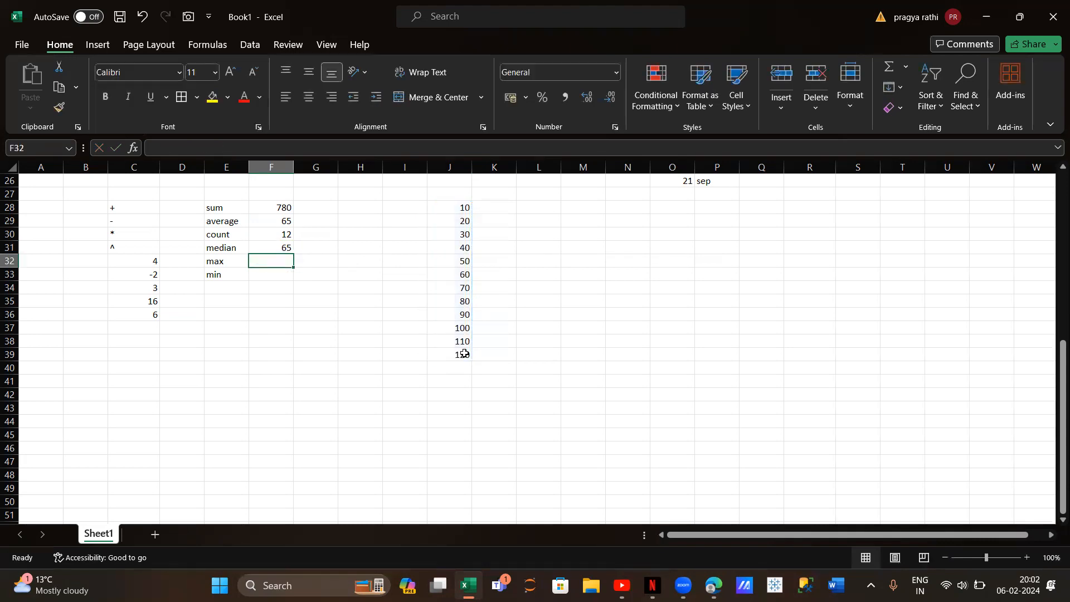
Enter =max(J28:J39) in F32 beside the max label
{"action": "type", "text": "-"}
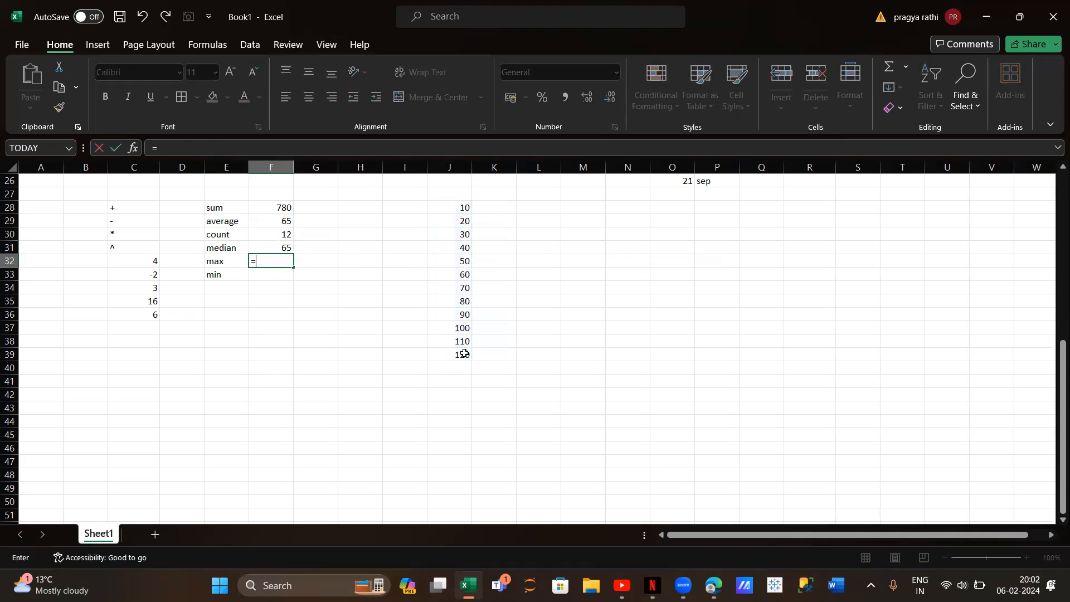
{"action": "key", "text": "BackSpace"}
{"action": "type", "text": "=max("}
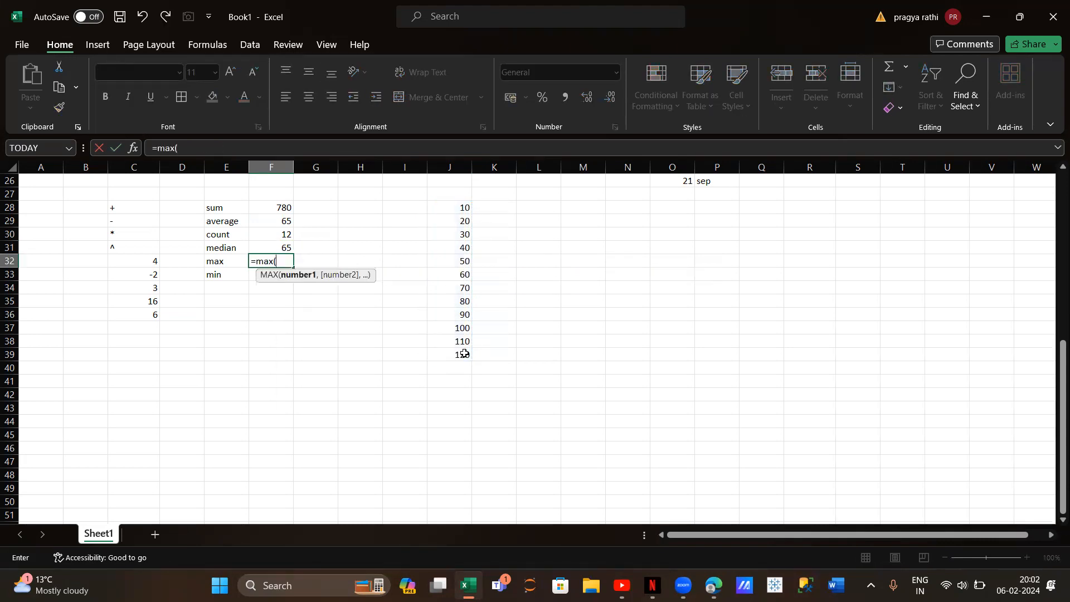
{"action": "left_click_drag", "start_coordinate": [458, 208], "coordinate": [455, 357]}
{"action": "type", "text": ")"}
{"action": "key", "text": "Return"}
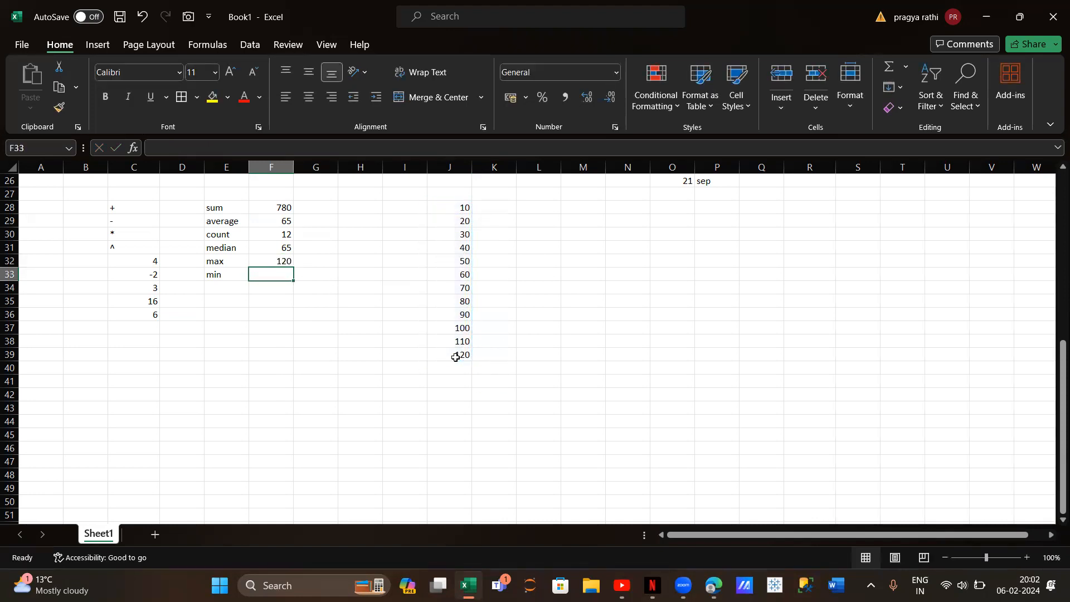
Enter =min(J28:J39) in F33 beside the min label
{"action": "type", "text": "=min("}
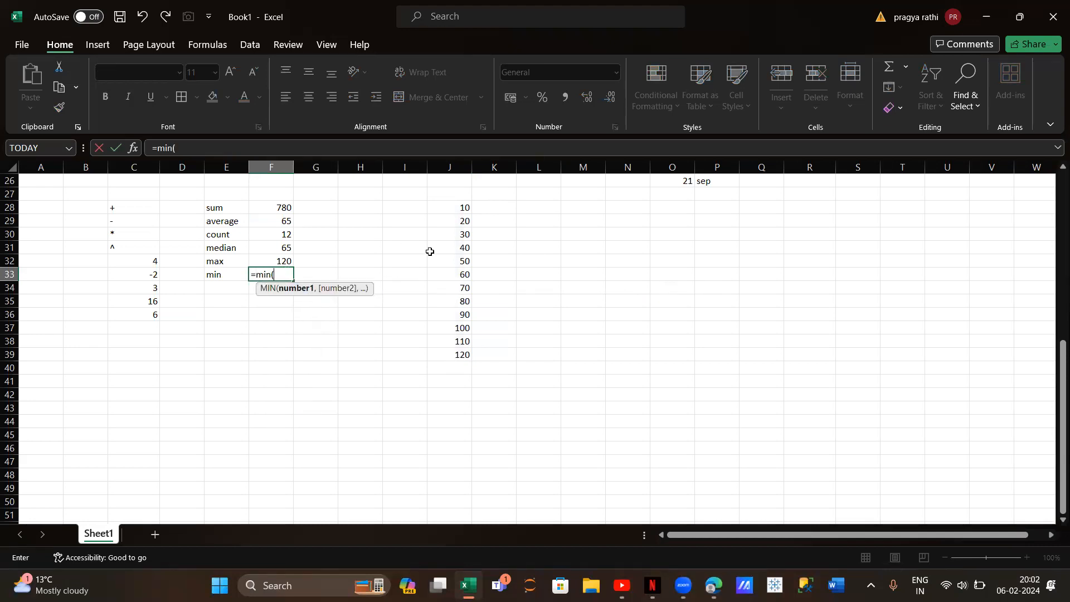
{"action": "left_click_drag", "start_coordinate": [447, 210], "coordinate": [460, 352]}
{"action": "type", "text": ")"}
{"action": "key", "text": "Return"}
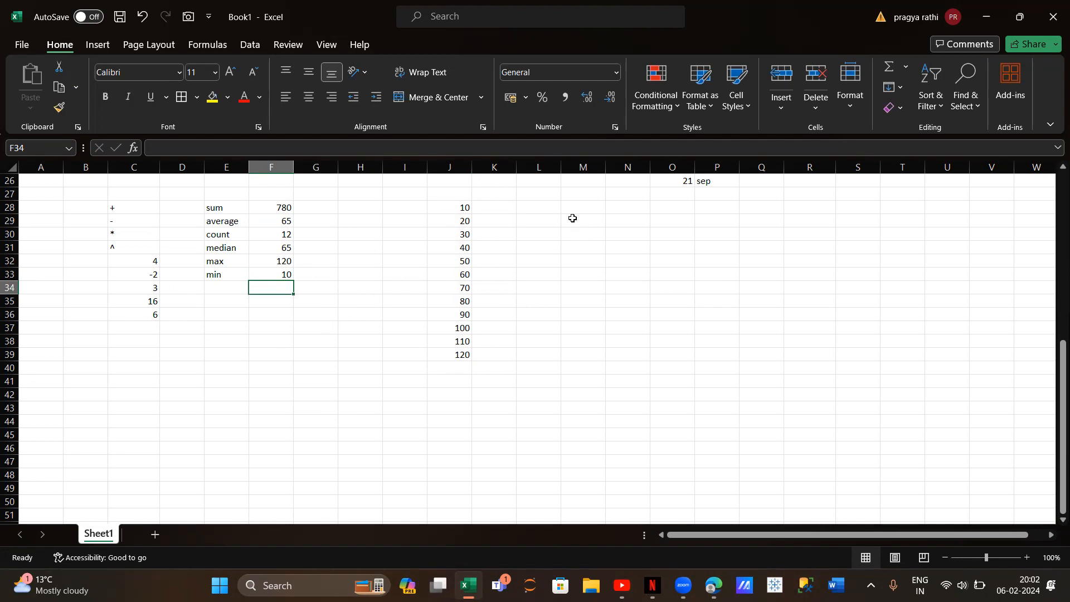
Enter the value 240 in cell J41, below the number series
{"action": "left_click", "coordinate": [504, 206]}
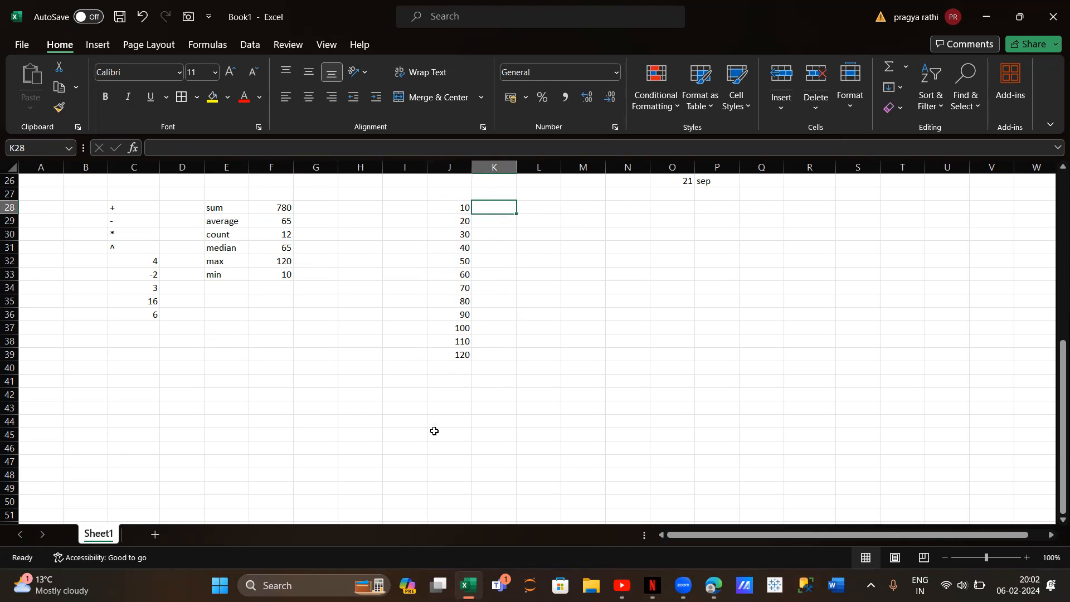
{"action": "left_click", "coordinate": [456, 380]}
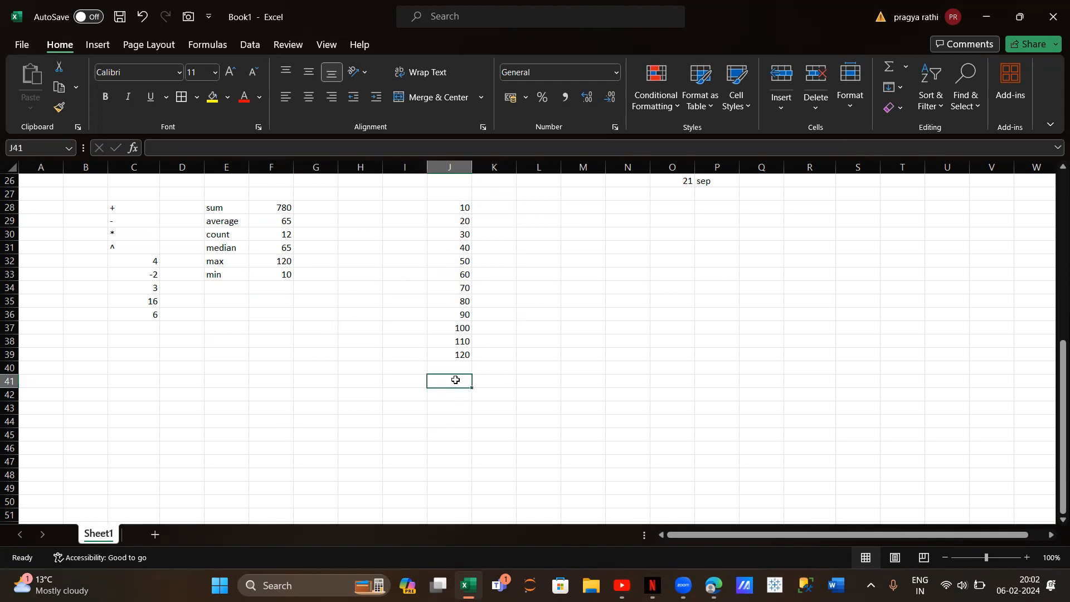
{"action": "type", "text": "240"}
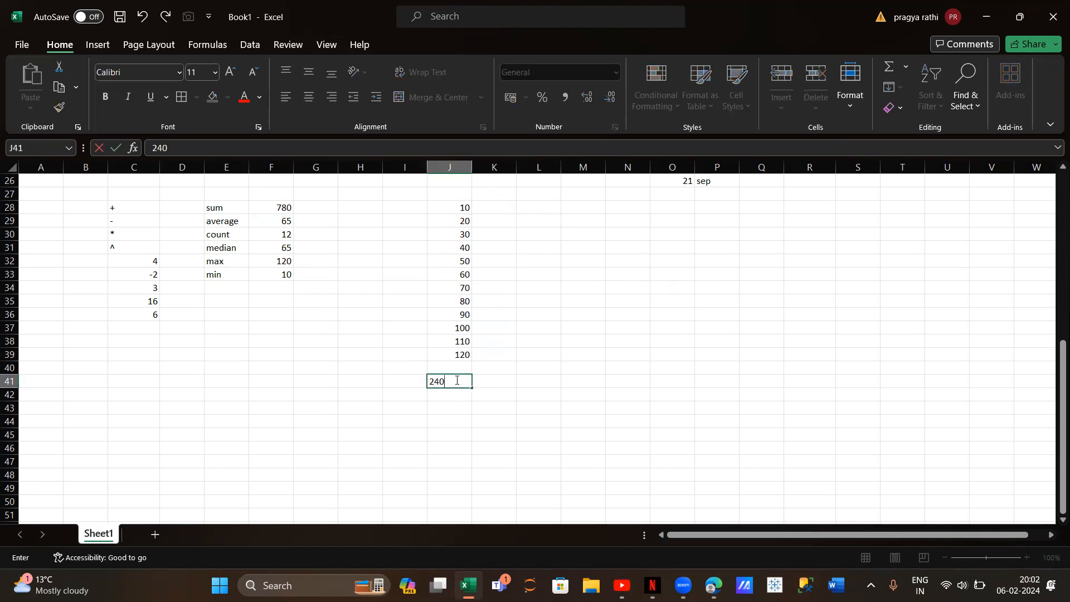
Enter the division formula =10/240 with typed numbers in K28 and reselect that cell
{"action": "left_click", "coordinate": [493, 207]}
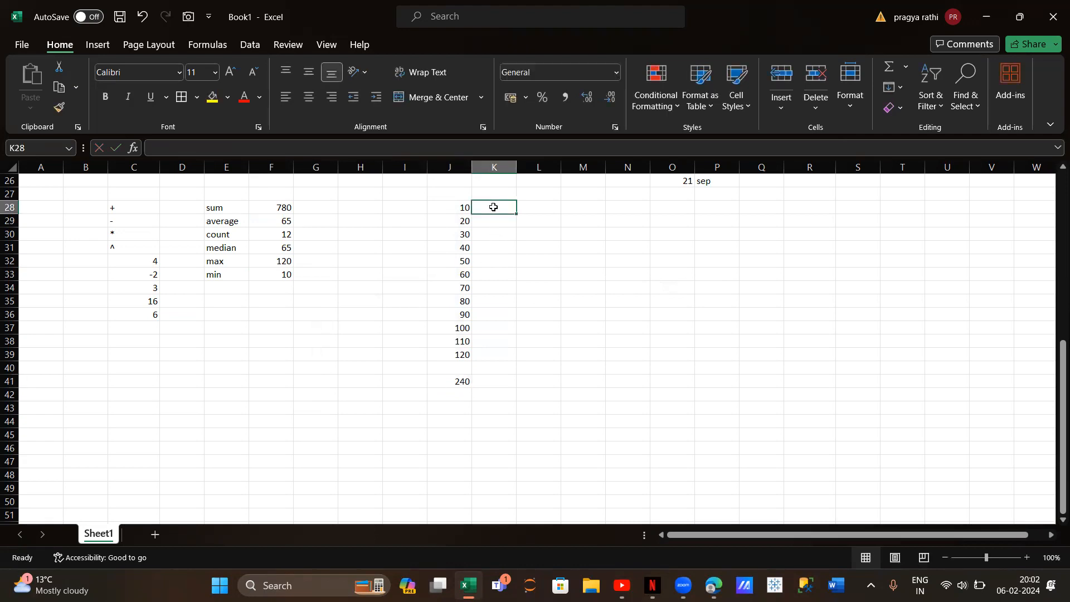
{"action": "type", "text": "=10"}
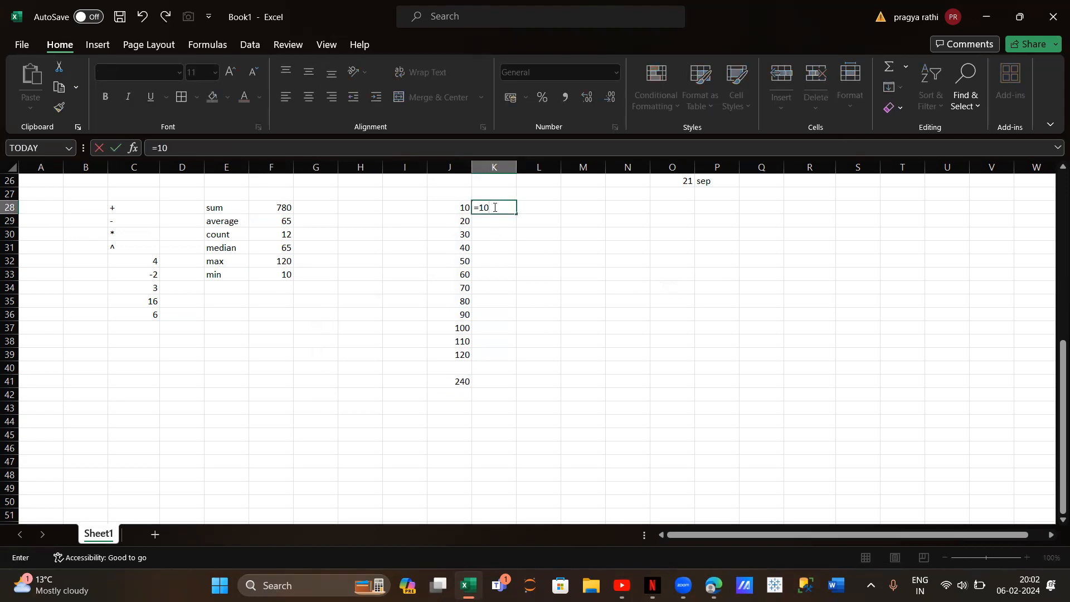
{"action": "type", "text": "/240"}
{"action": "key", "text": "Return"}
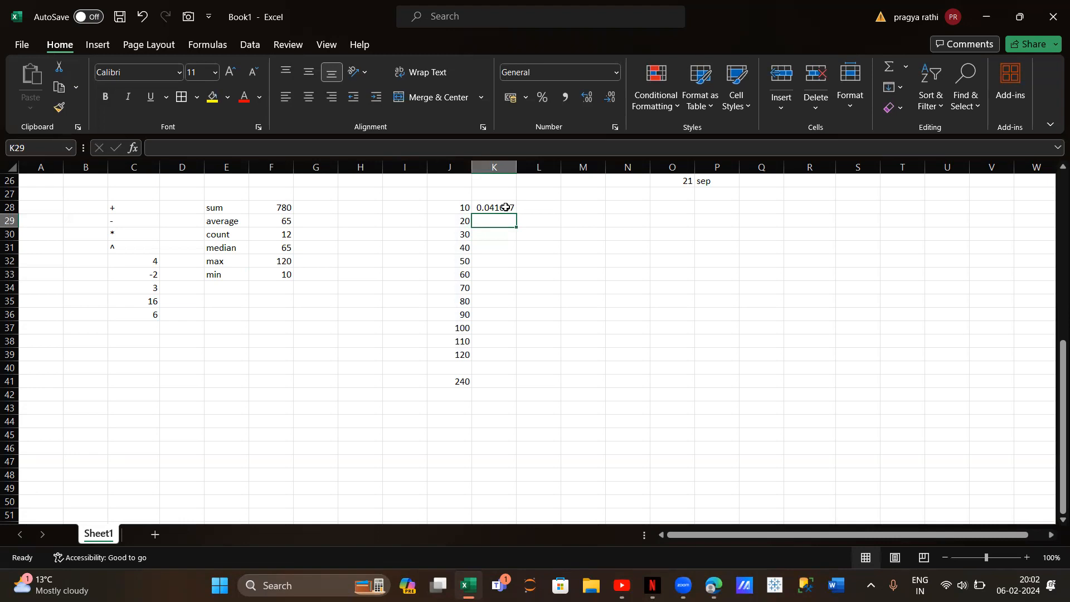
{"action": "left_click", "coordinate": [506, 207]}
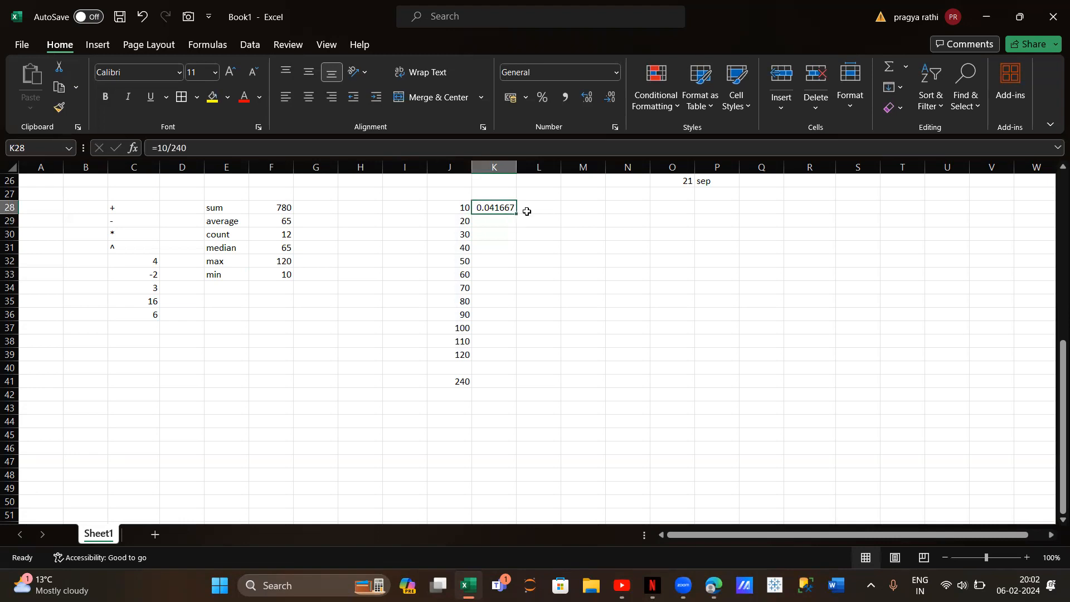
Enter the cell-reference formula =J28/J41 in cell L28
{"action": "left_click", "coordinate": [533, 208]}
{"action": "type", "text": "="}
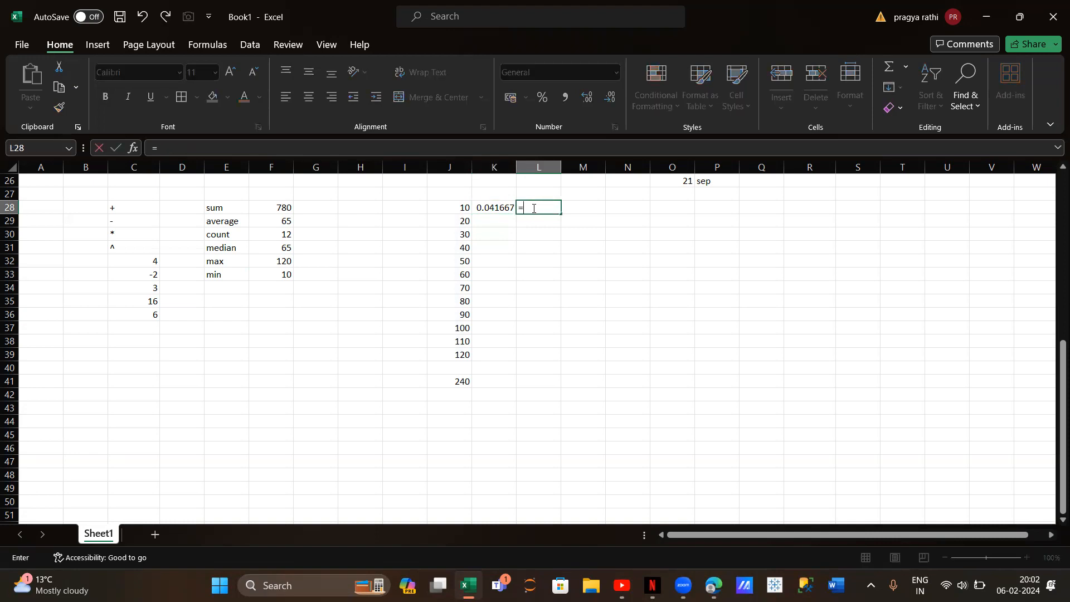
{"action": "left_click", "coordinate": [468, 208]}
{"action": "type", "text": "/"}
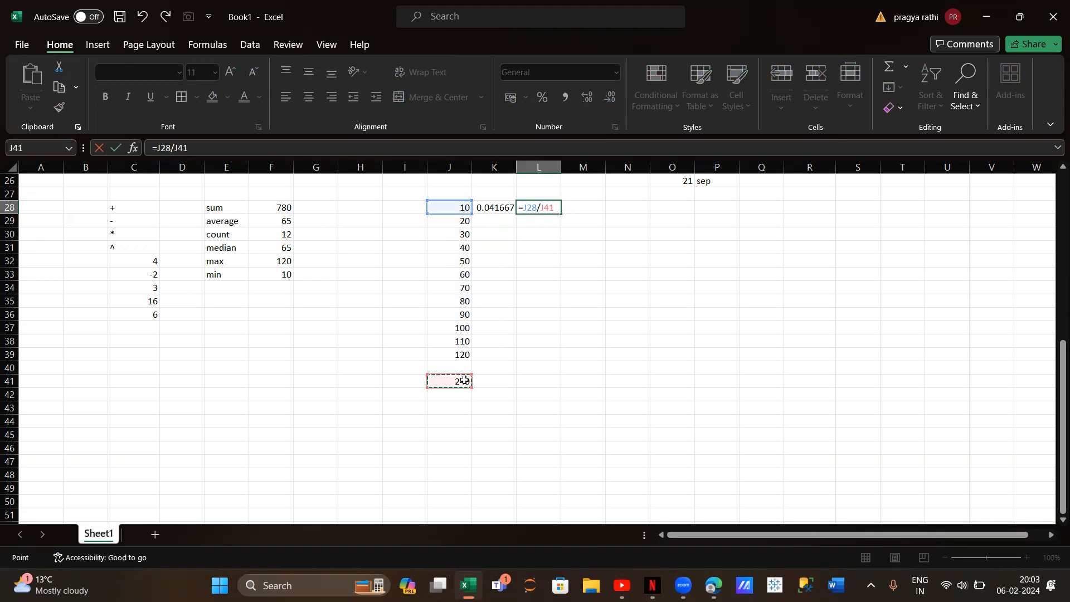
{"action": "key", "text": "Return"}
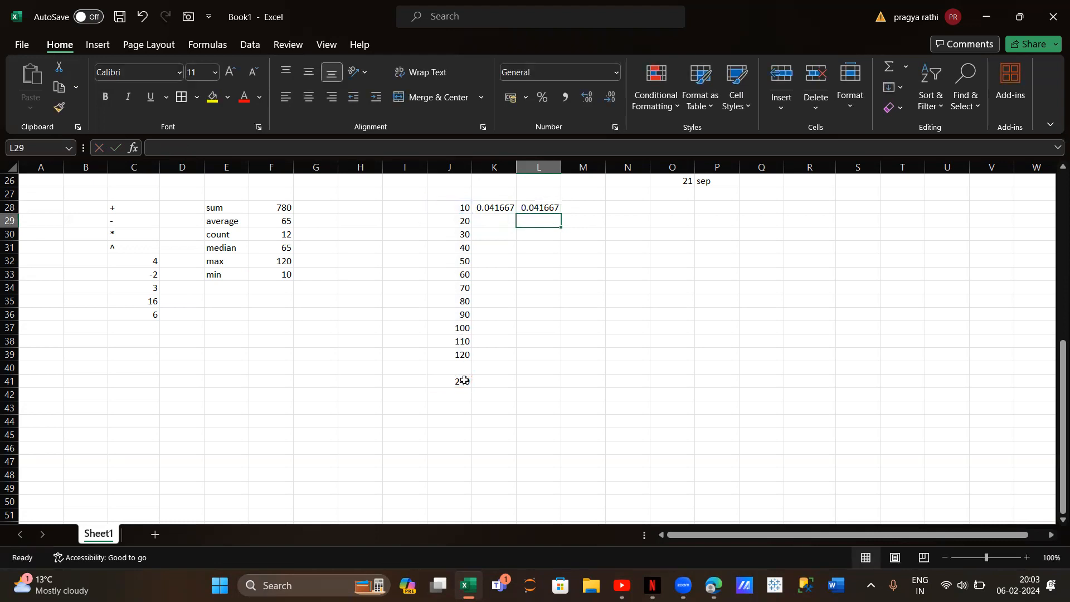
Fill the division formula in L28 down to L39 and check the cells its references point to
{"action": "left_click", "coordinate": [525, 207]}
{"action": "left_click_drag", "start_coordinate": [561, 214], "coordinate": [557, 359]}
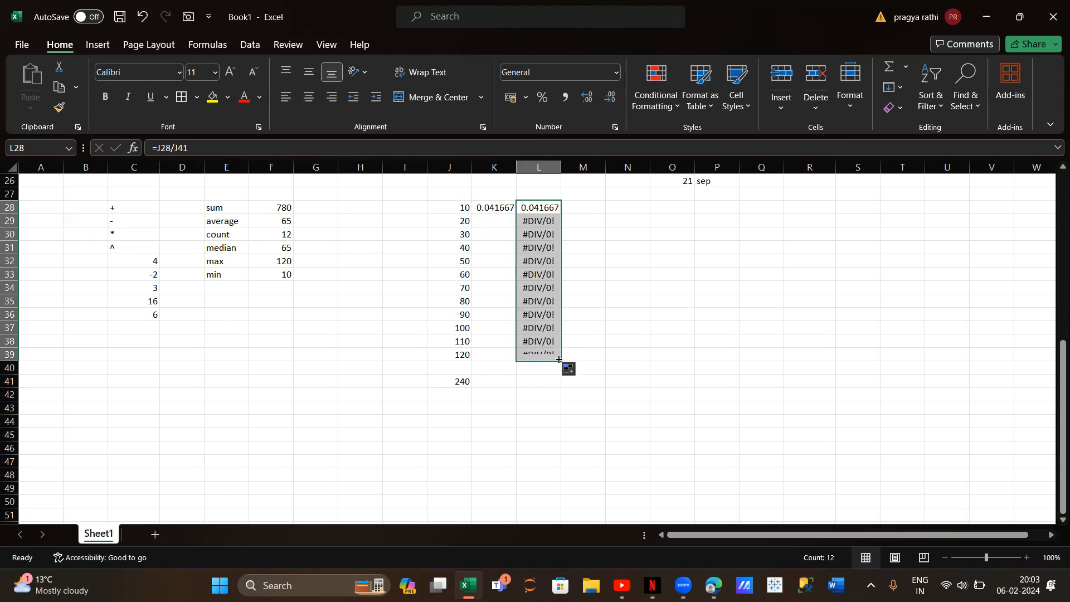
{"action": "left_click", "coordinate": [540, 208]}
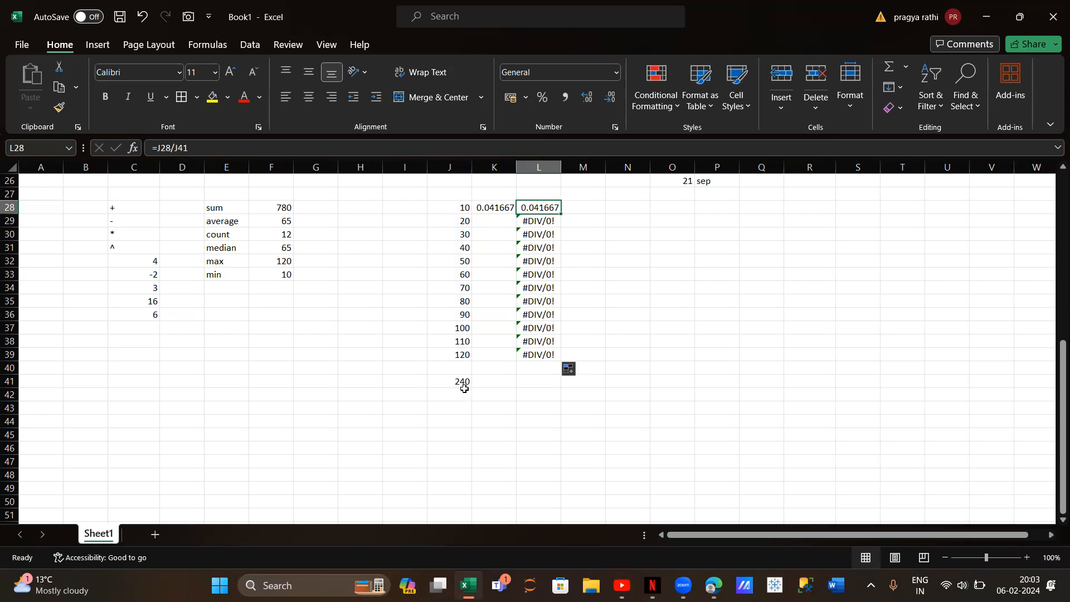
{"action": "left_click", "coordinate": [450, 218]}
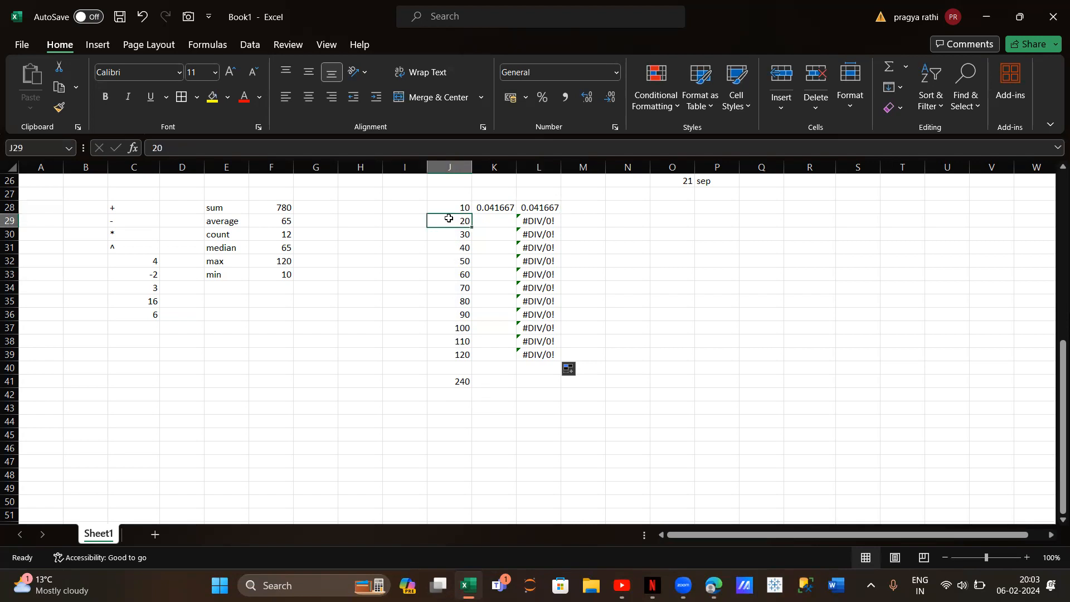
Correct the formula in L29 to =J29/J41 so it divides by the value below the series
{"action": "left_click", "coordinate": [527, 223]}
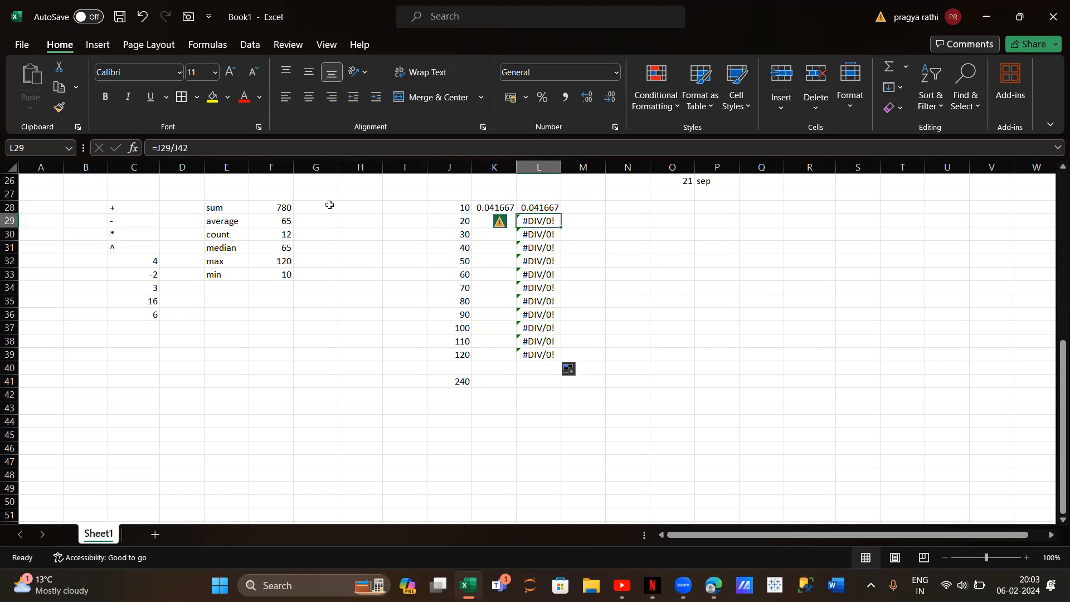
{"action": "left_click", "coordinate": [189, 147]}
{"action": "key", "text": "BackSpace"}
{"action": "type", "text": "1"}
{"action": "key", "text": "Return"}
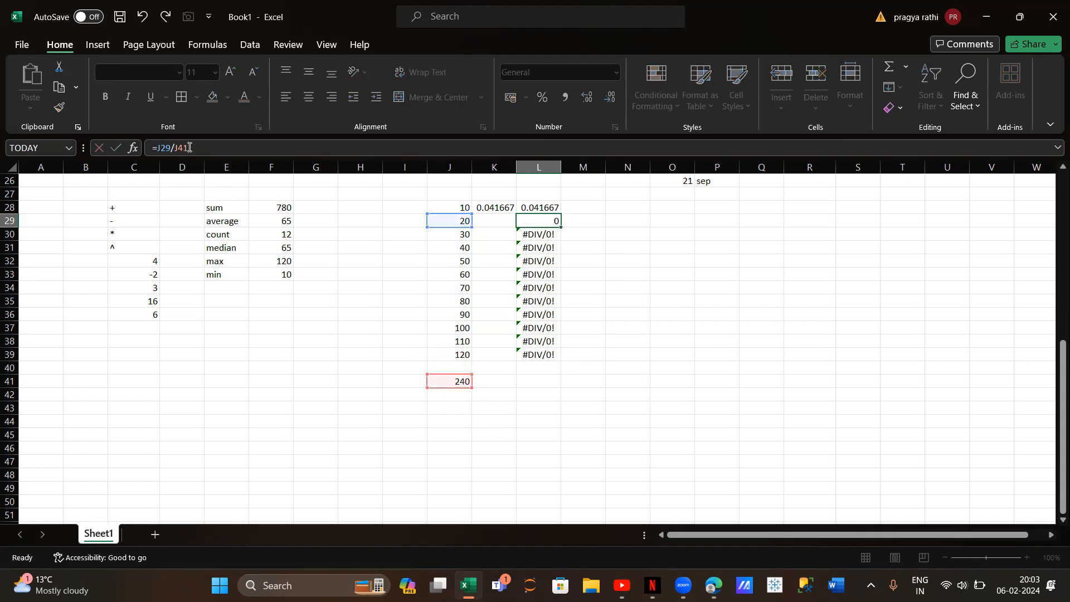
Lock the divisor's row in L29 by changing the formula to =J29/J$41
{"action": "left_click", "coordinate": [545, 221]}
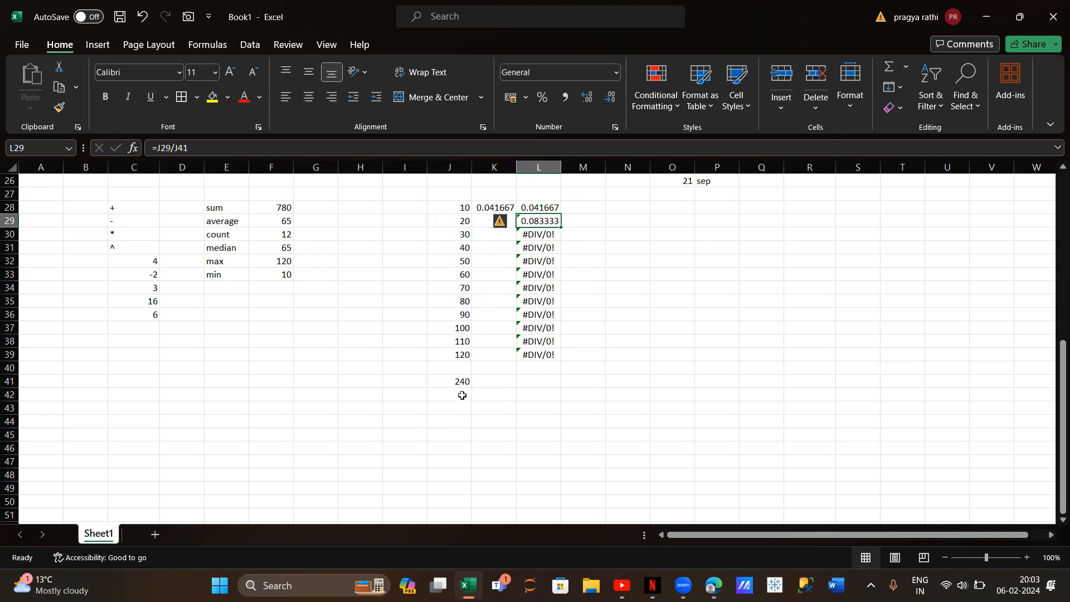
{"action": "left_click", "coordinate": [180, 148]}
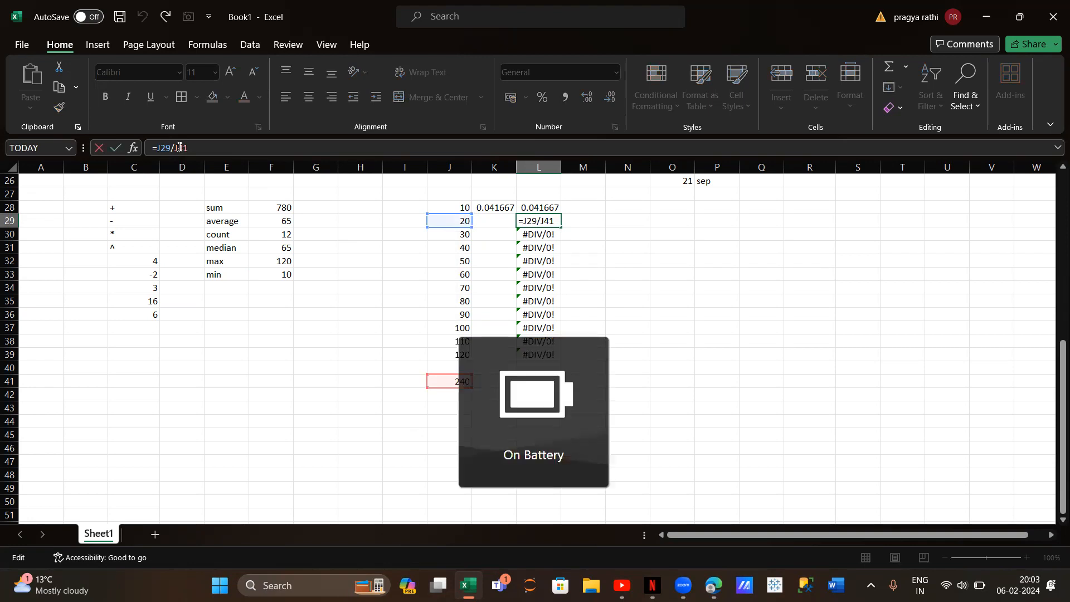
{"action": "type", "text": "$"}
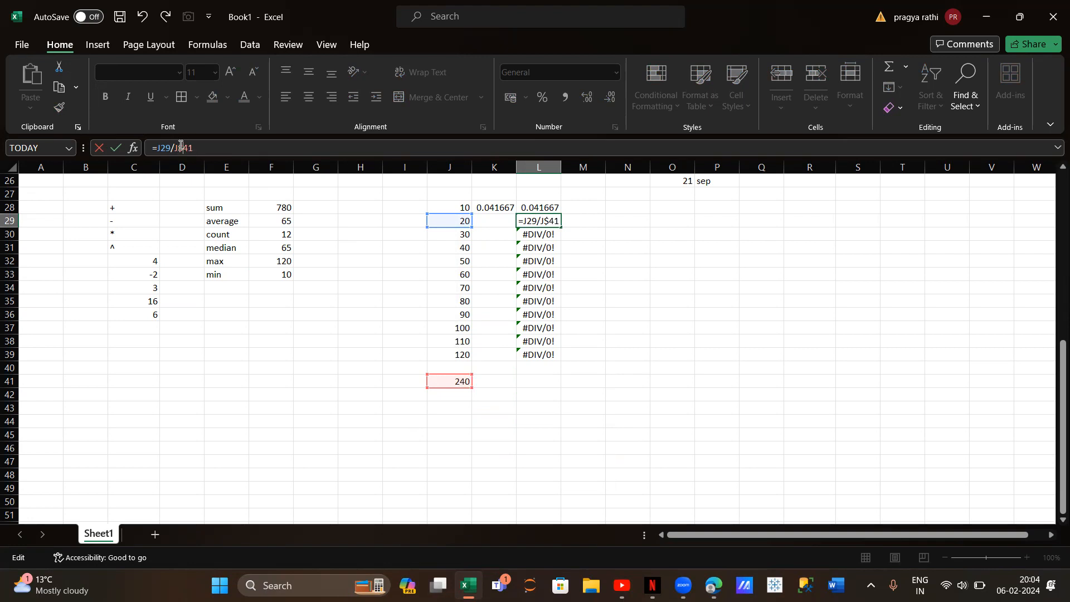
{"action": "key", "text": "Return"}
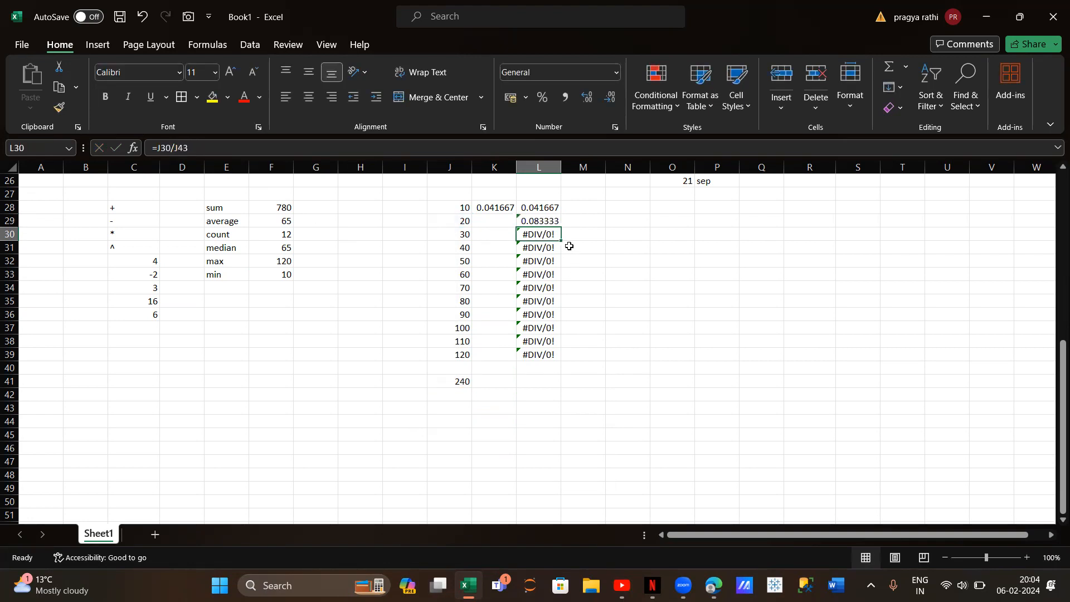
Fill the row-locked formula from L29 down to L39 and inspect the copied formula in L30
{"action": "left_click", "coordinate": [540, 219]}
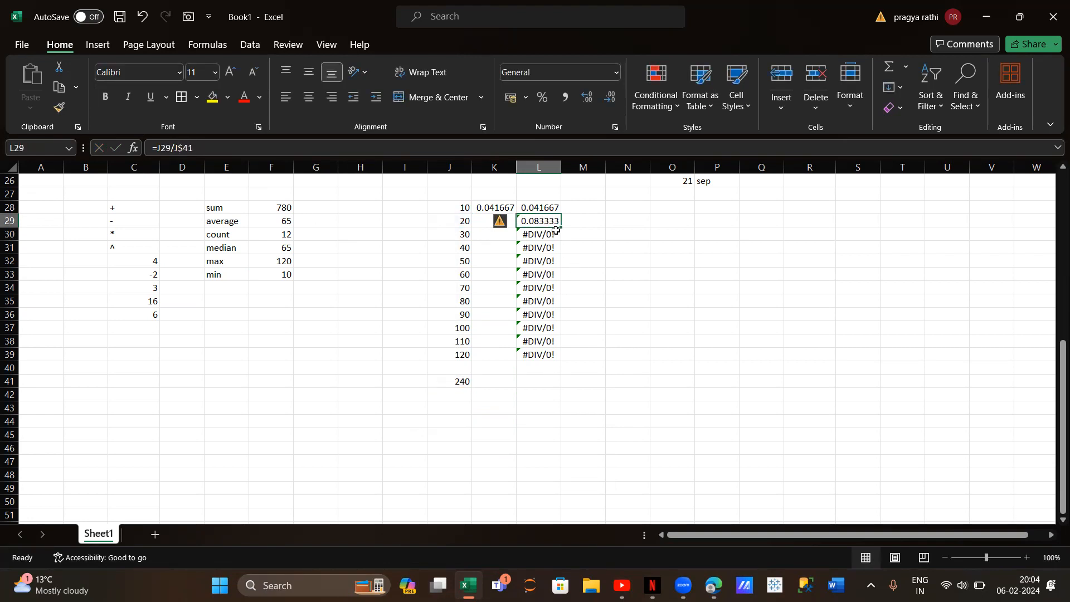
{"action": "left_click", "coordinate": [536, 235]}
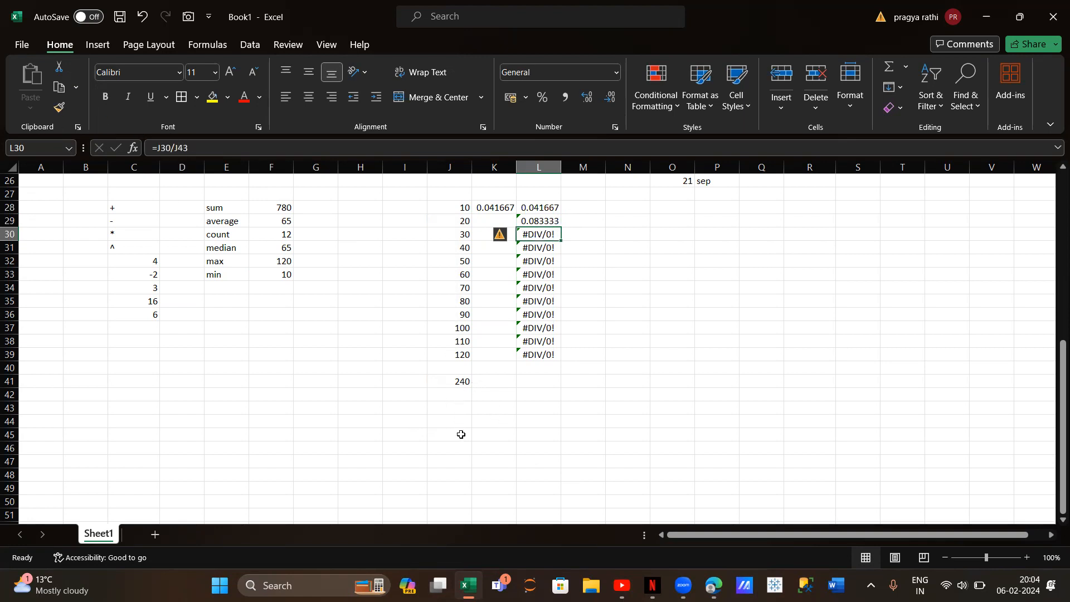
{"action": "left_click", "coordinate": [544, 221]}
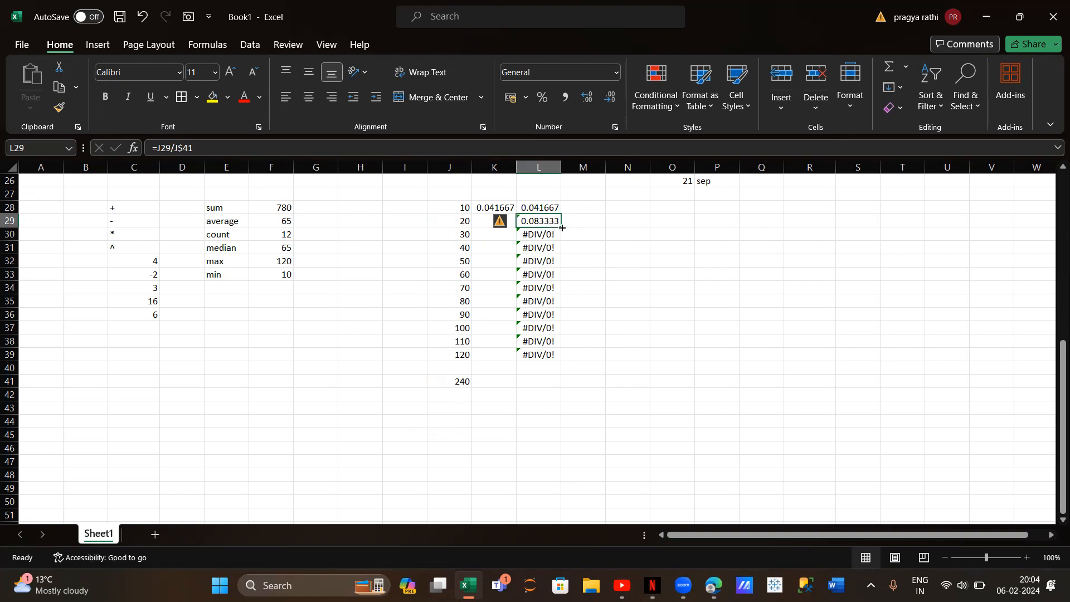
{"action": "double_click", "coordinate": [561, 228]}
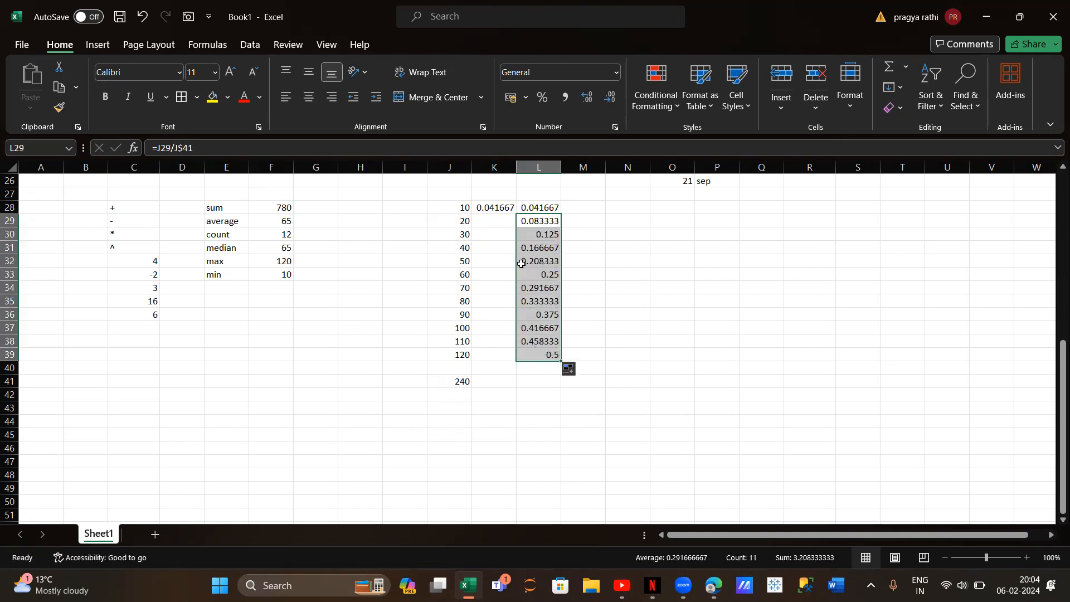
{"action": "left_click", "coordinate": [540, 234]}
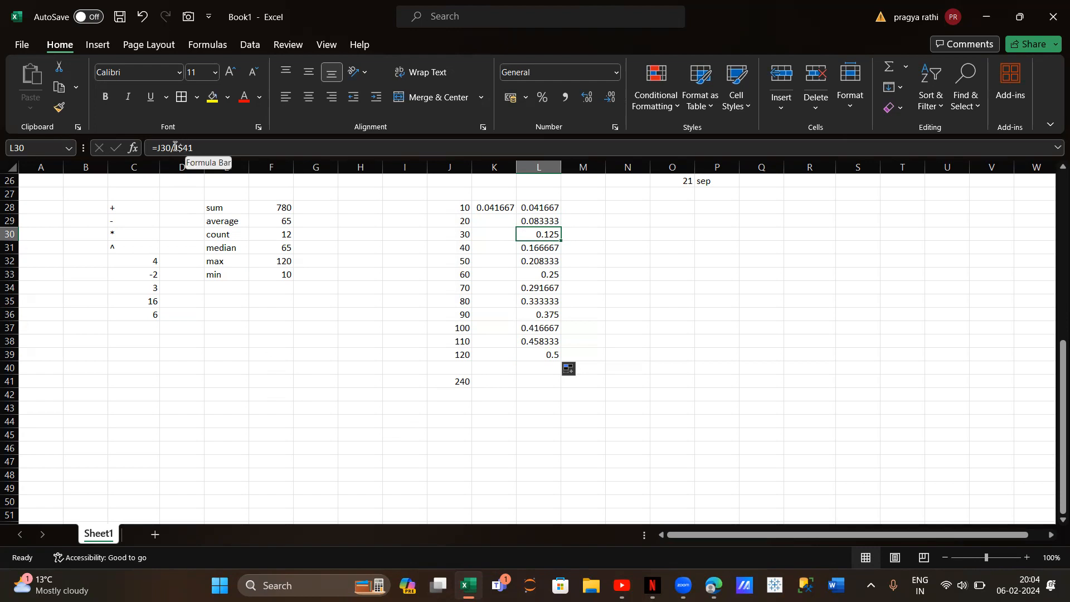
Enter the plain reference example A1 as text in cell P31
{"action": "left_click", "coordinate": [706, 252]}
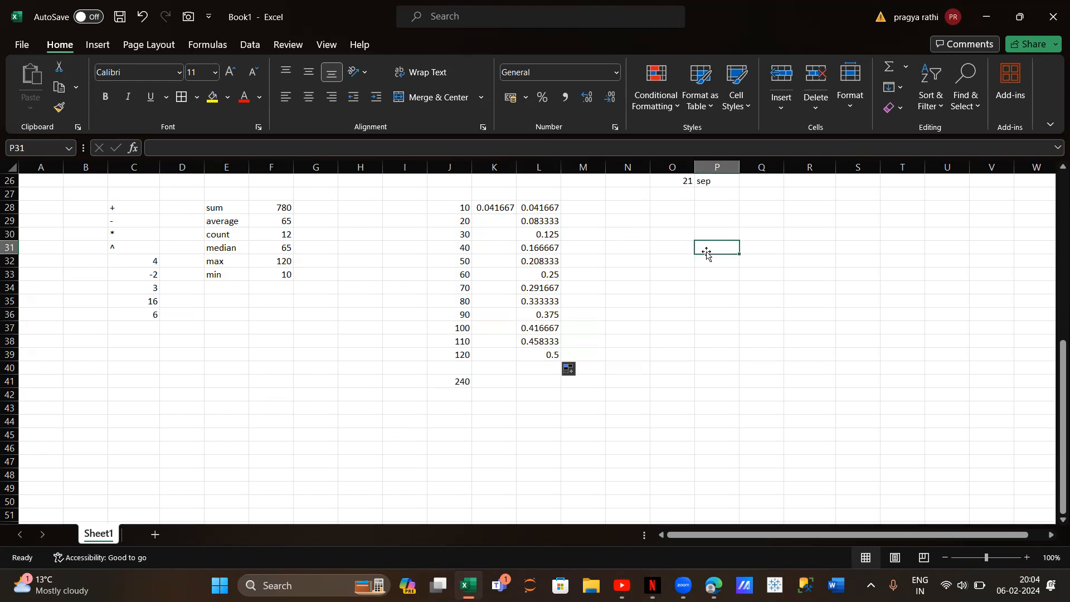
{"action": "type", "text": "j"}
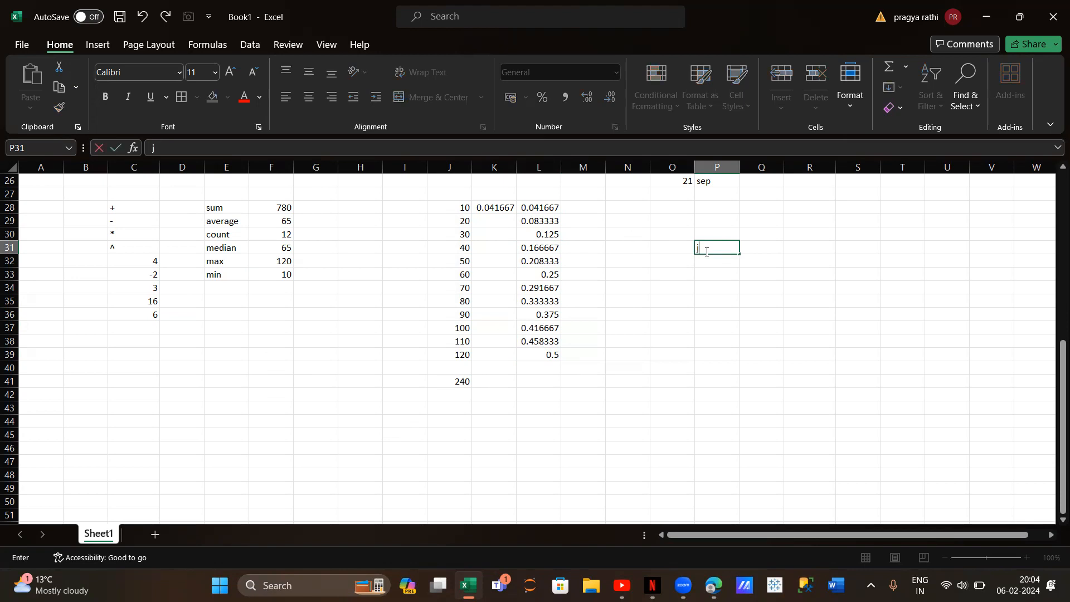
{"action": "type", "text": "A1"}
Enter A$1 in Q31 with the explanation "fixes row" in R31
{"action": "left_click", "coordinate": [758, 248]}
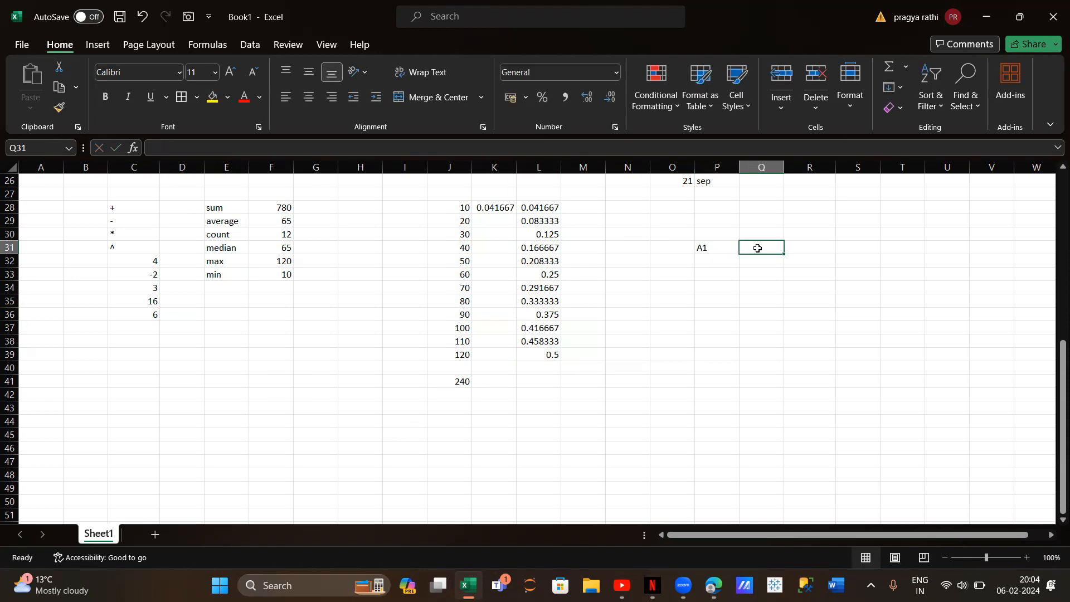
{"action": "type", "text": "A$1"}
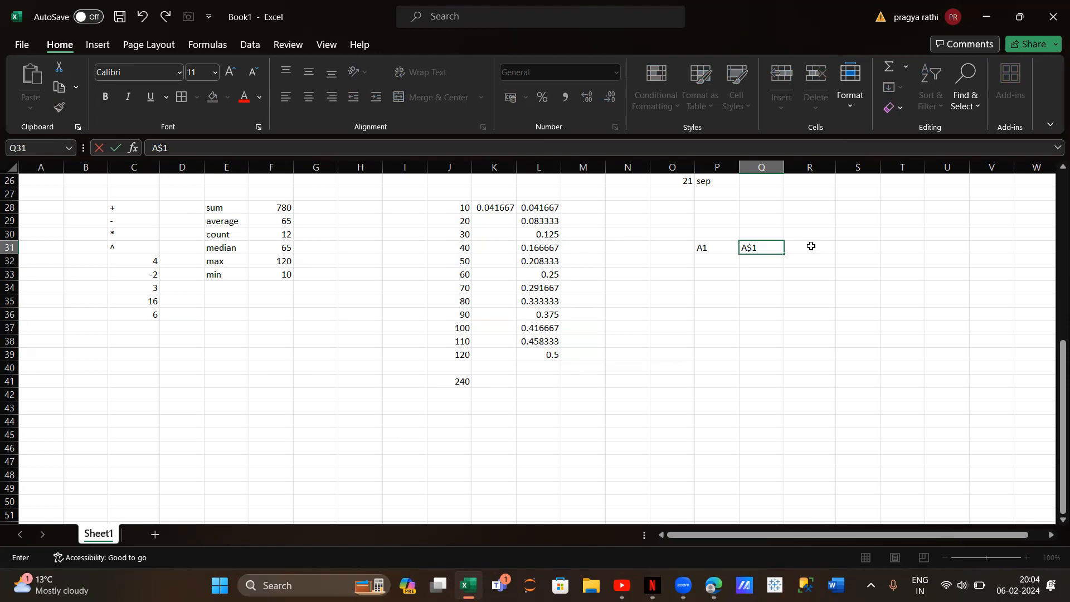
{"action": "left_click", "coordinate": [811, 246]}
{"action": "type", "text": "fixes row"}
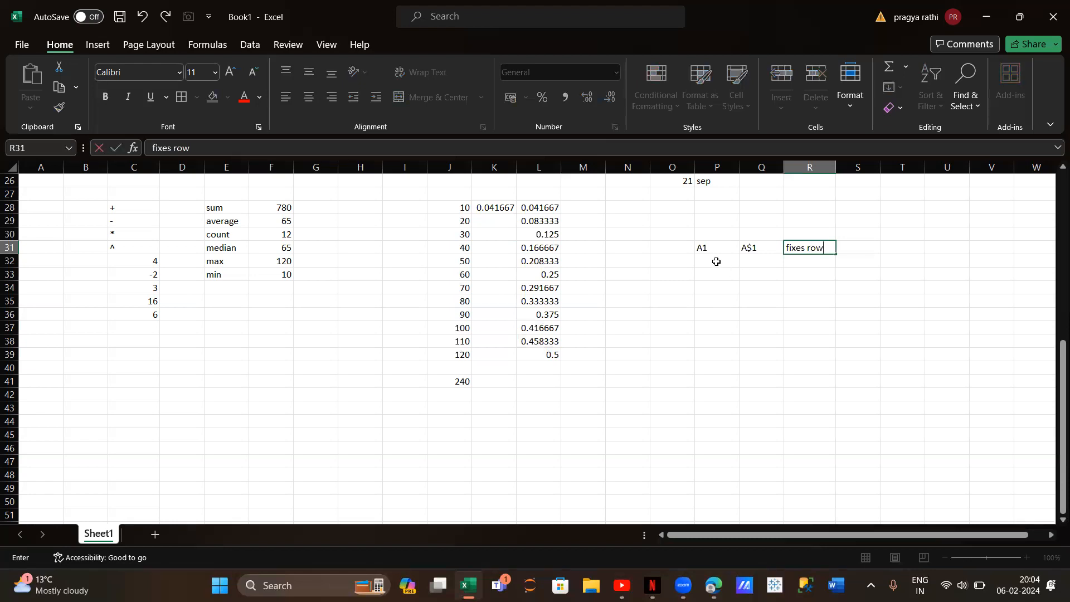
Enter $A1 in Q32 with the explanation "fix column" in R32
{"action": "left_click", "coordinate": [751, 262]}
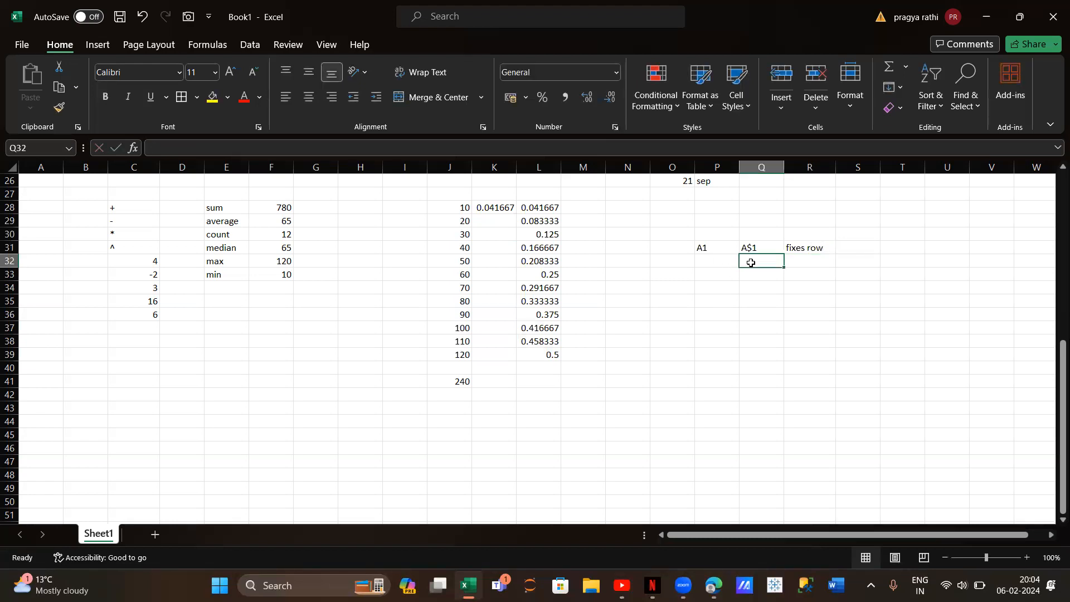
{"action": "type", "text": "$A1"}
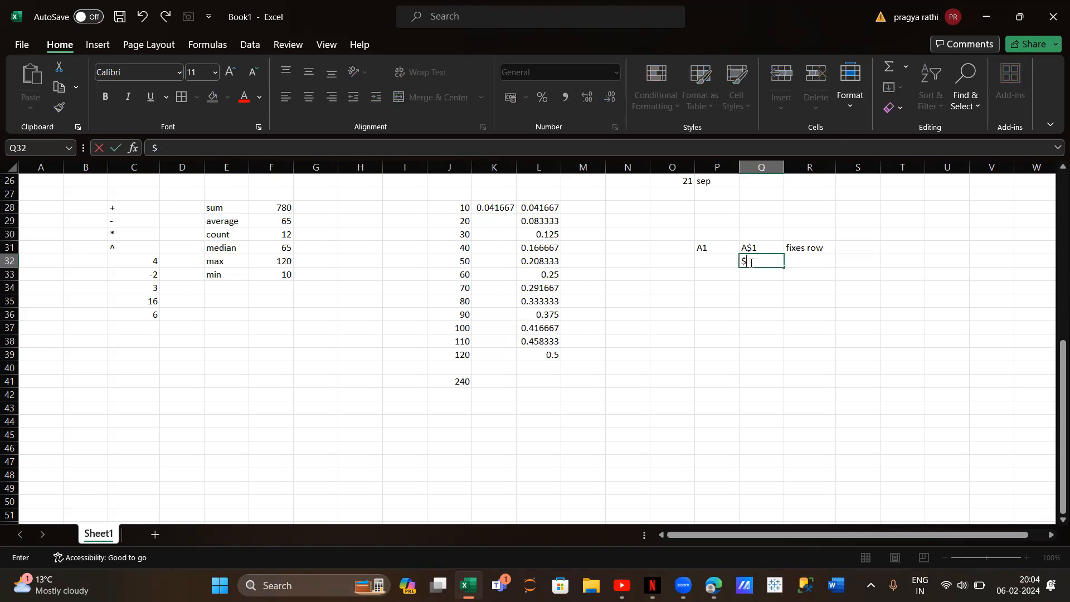
{"action": "left_click", "coordinate": [799, 265]}
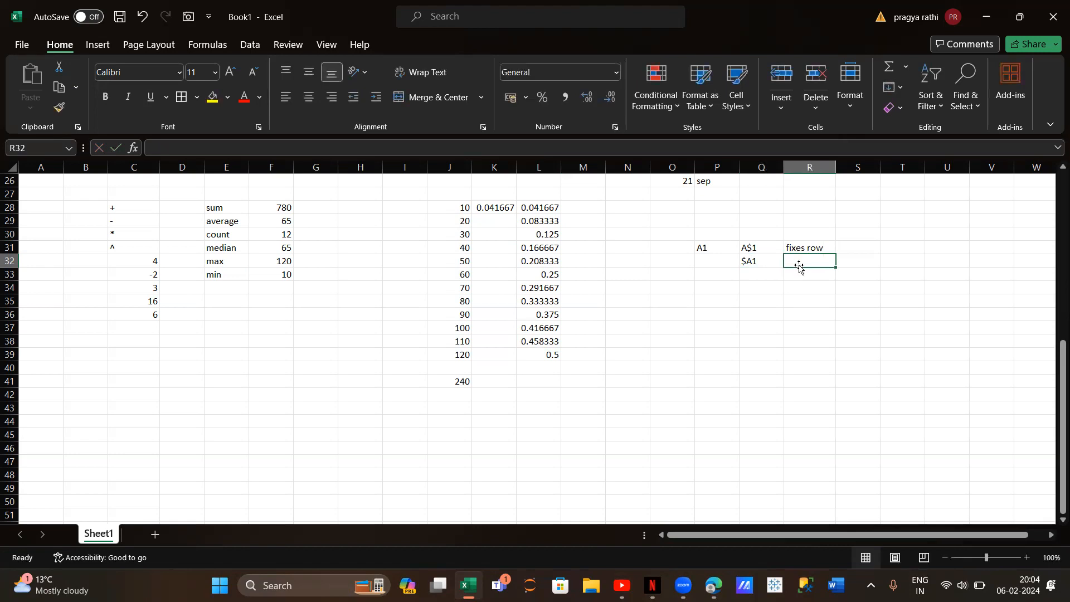
{"action": "type", "text": "fix column"}
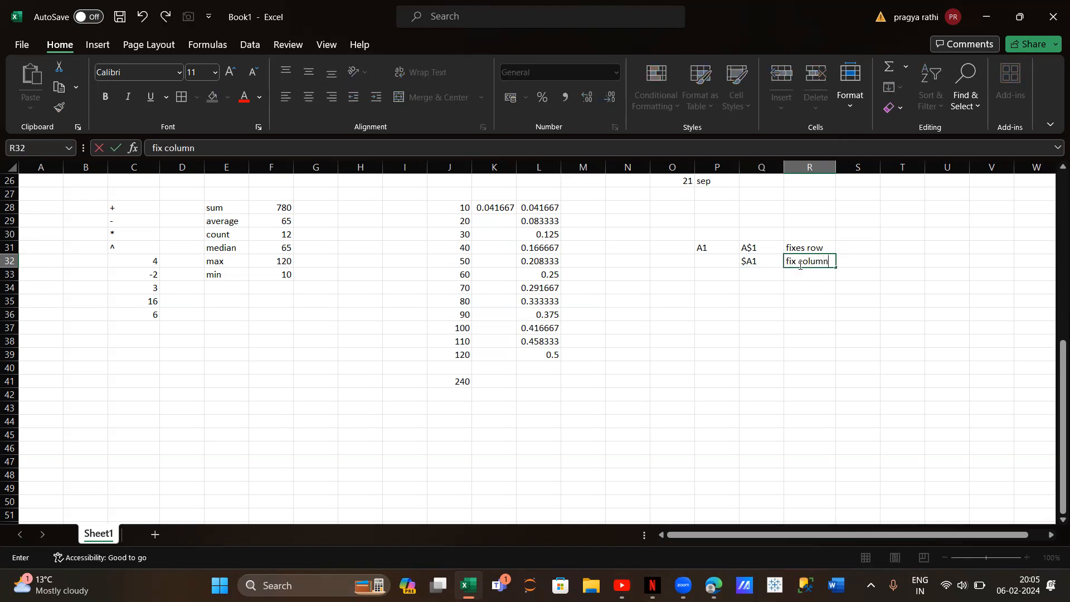
Enter $A$1 in Q33 with the explanation "both fix" in R33
{"action": "left_click", "coordinate": [766, 278]}
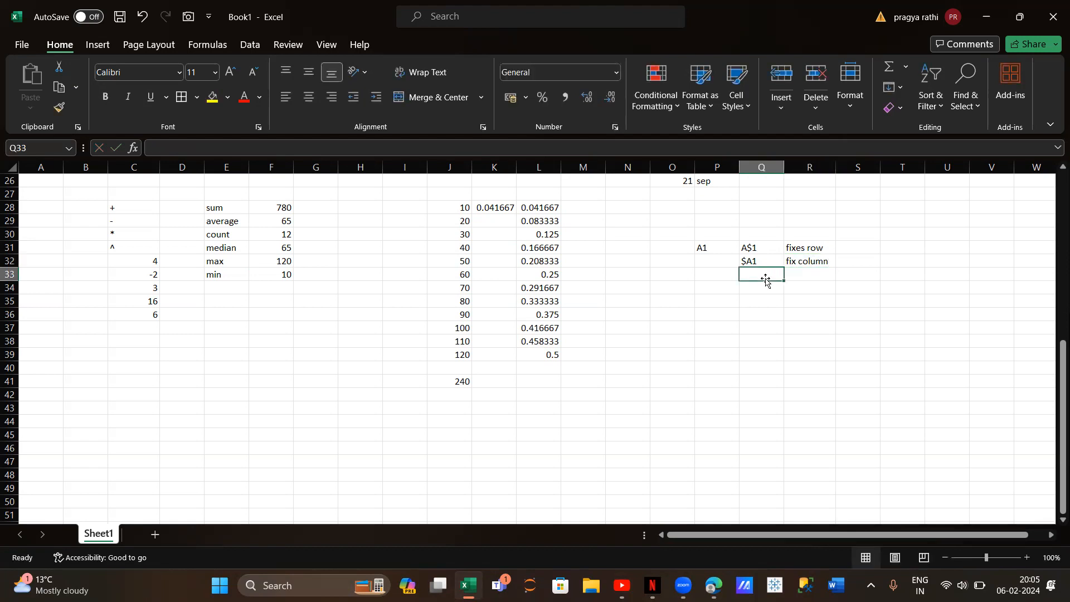
{"action": "type", "text": "$"}
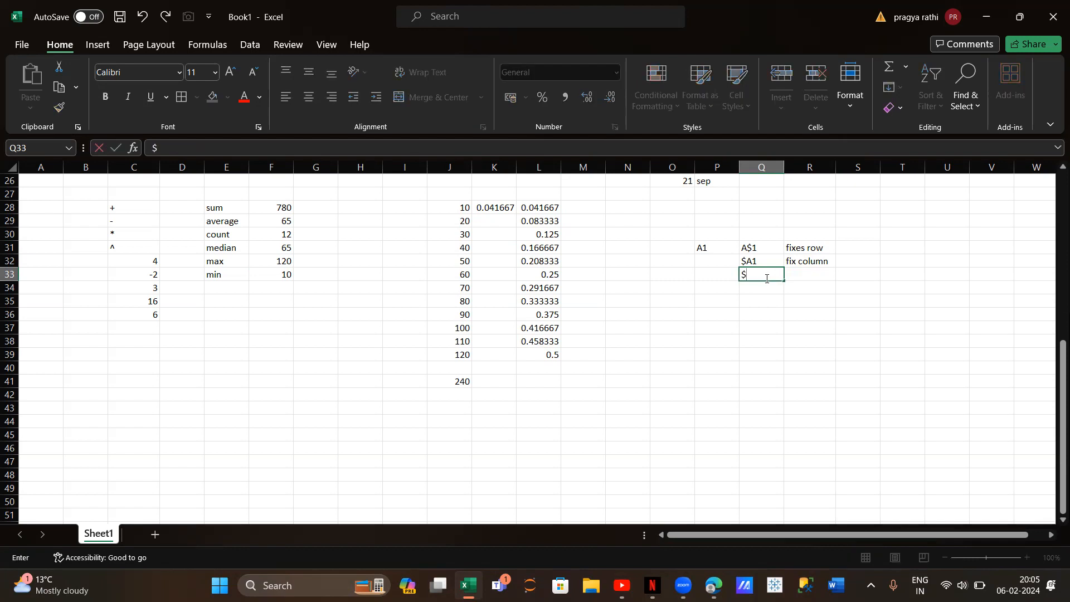
{"action": "type", "text": "a"}
{"action": "type", "text": "A"}
{"action": "type", "text": "$1"}
{"action": "left_click", "coordinate": [163, 147]}
{"action": "key", "text": "BackSpace"}
{"action": "left_click", "coordinate": [800, 272]}
{"action": "type", "text": "both fix"}
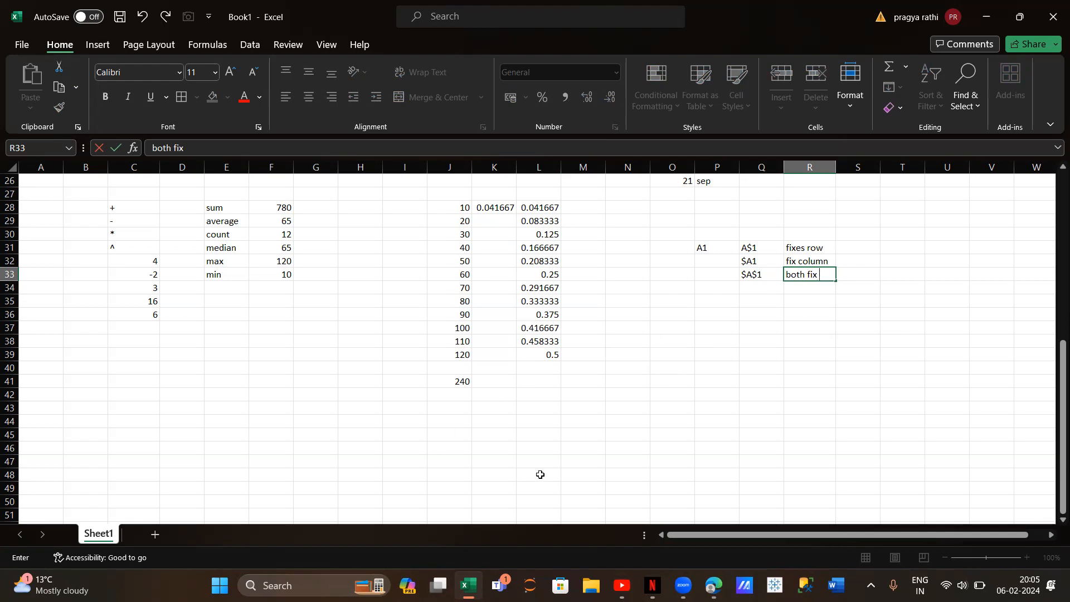
Enter 12, 34 and 56 in K46:K48 and the multiplier 7 in J48, below the existing data
{"action": "scroll", "coordinate": [540, 475], "scroll_direction": "down", "scroll_amount": 5}
{"action": "scroll", "coordinate": [540, 474], "scroll_direction": "up", "scroll_amount": 5}
{"action": "scroll", "coordinate": [540, 475], "scroll_direction": "down", "scroll_amount": 4}
{"action": "scroll", "coordinate": [540, 474], "scroll_direction": "down", "scroll_amount": 2}
{"action": "scroll", "coordinate": [445, 279], "scroll_direction": "up", "scroll_amount": 2}
{"action": "left_click", "coordinate": [495, 274]}
{"action": "type", "text": "12"}
{"action": "key", "text": "Return"}
{"action": "type", "text": "34"}
{"action": "key", "text": "Return"}
{"action": "type", "text": "56"}
{"action": "key", "text": "Return"}
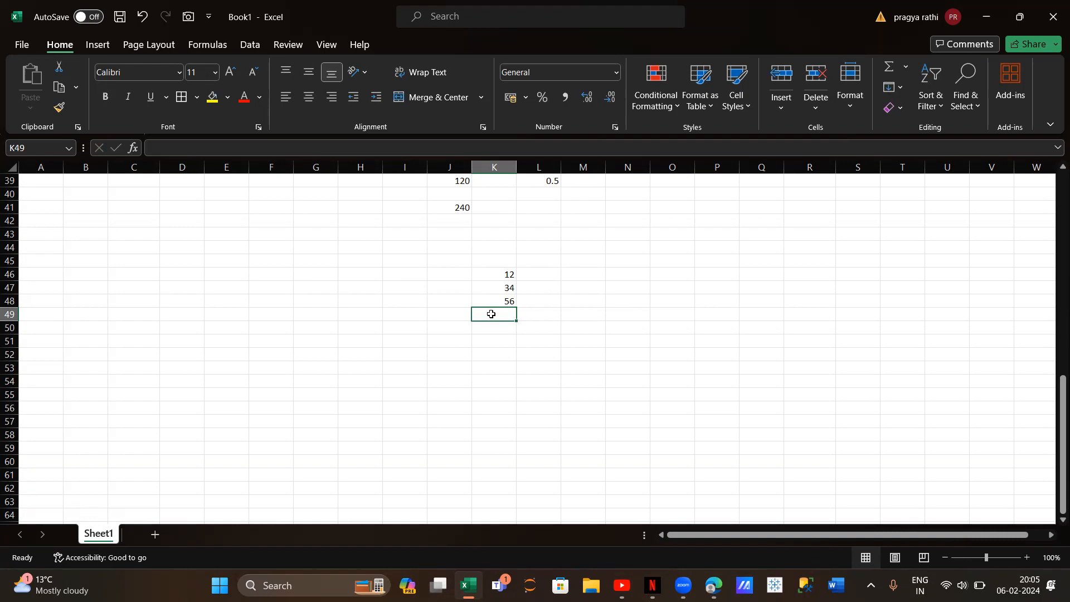
{"action": "left_click", "coordinate": [454, 296]}
{"action": "type", "text": "7"}
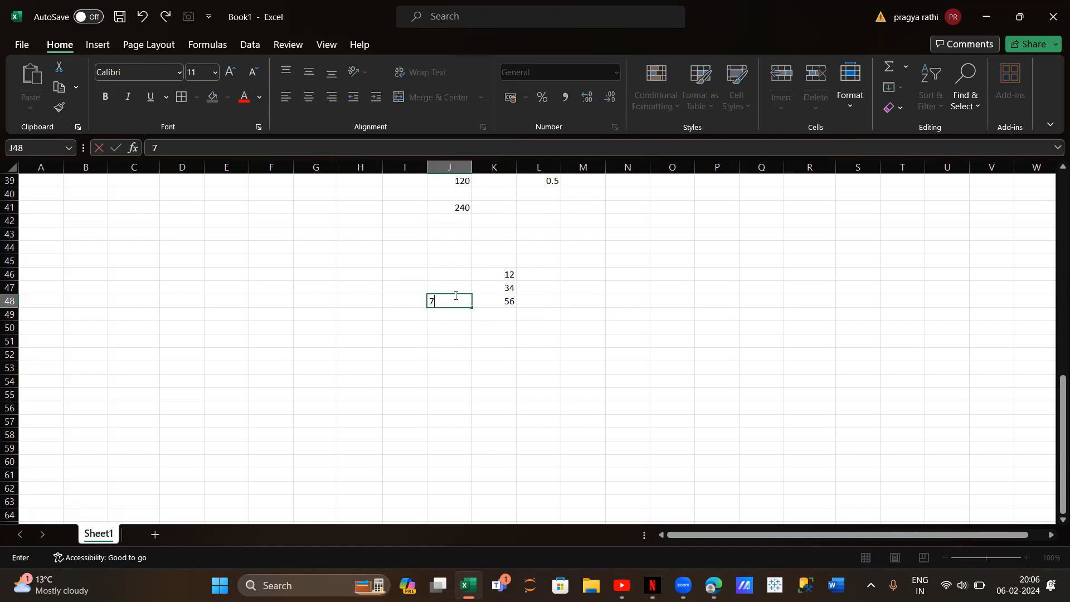
Enter the multiplication formula =K46*J48 in cell L46
{"action": "left_click", "coordinate": [548, 275]}
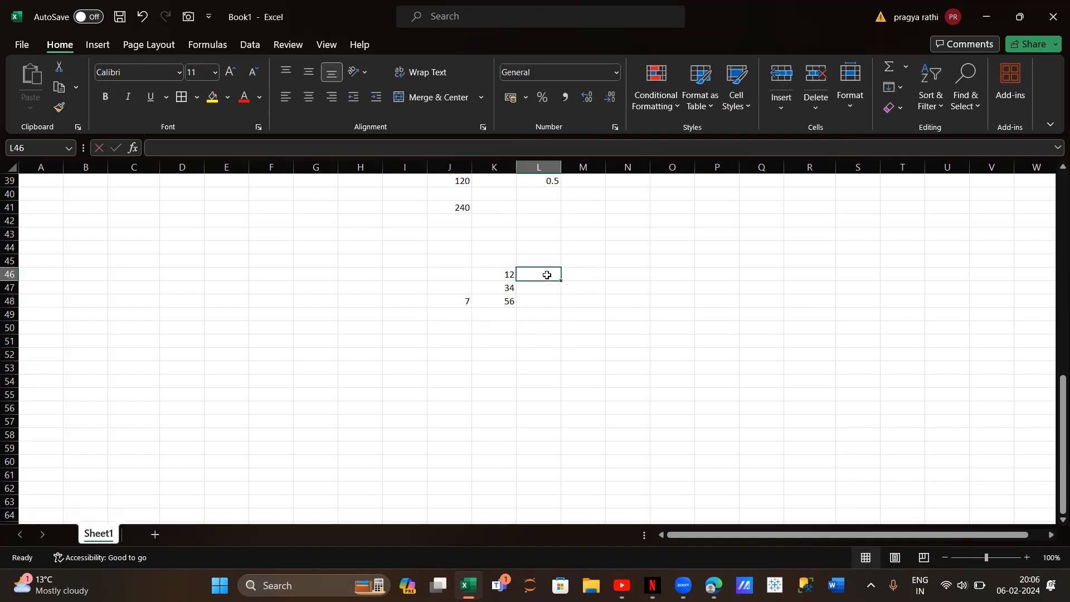
{"action": "type", "text": "="}
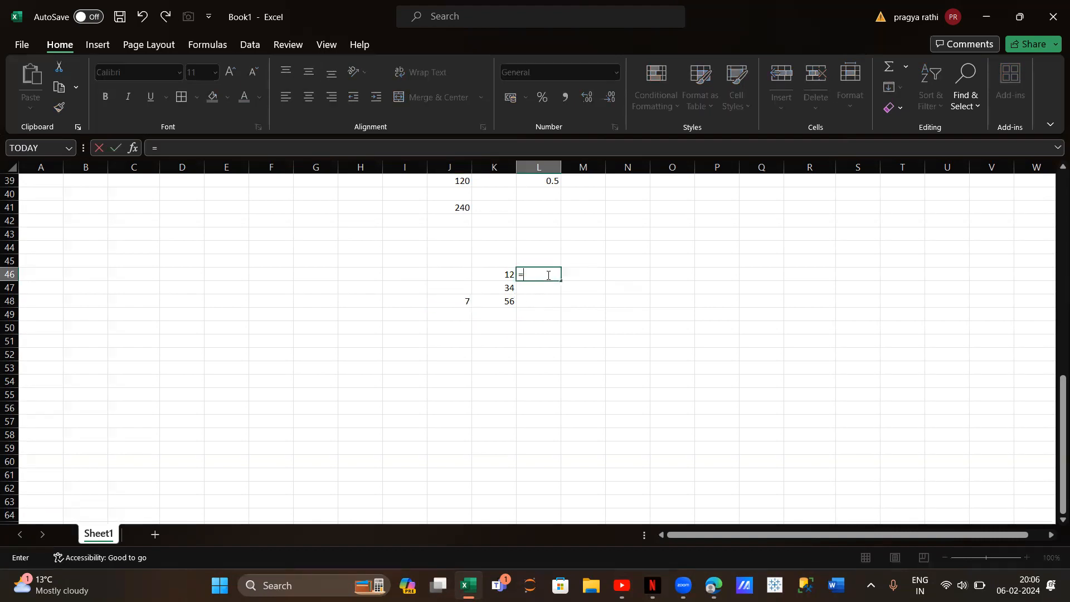
{"action": "left_click", "coordinate": [507, 271]}
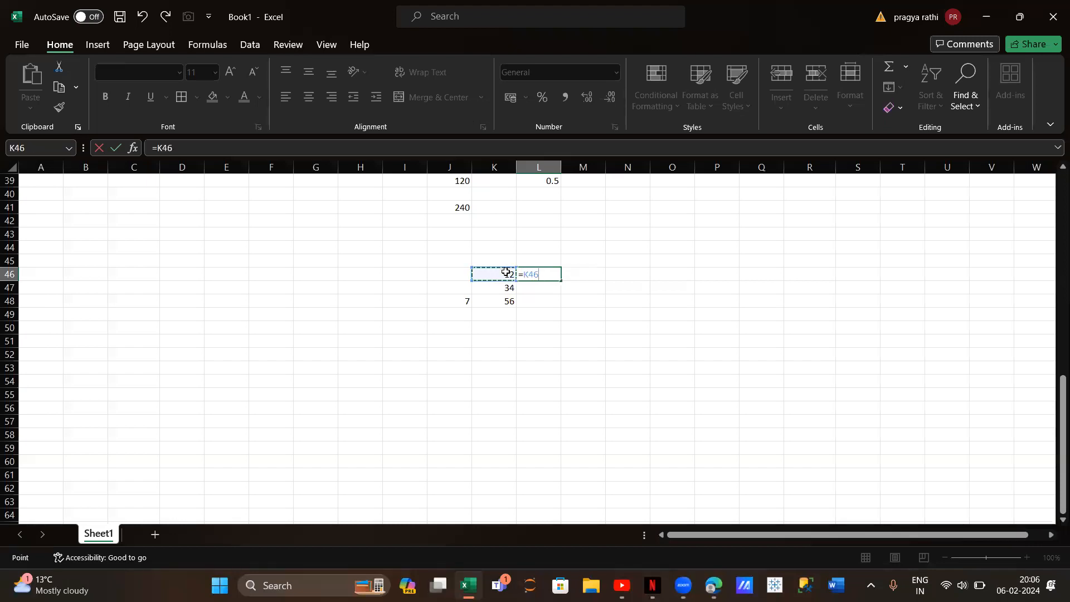
{"action": "type", "text": "*"}
{"action": "left_click", "coordinate": [468, 302]}
{"action": "key", "text": "Return"}
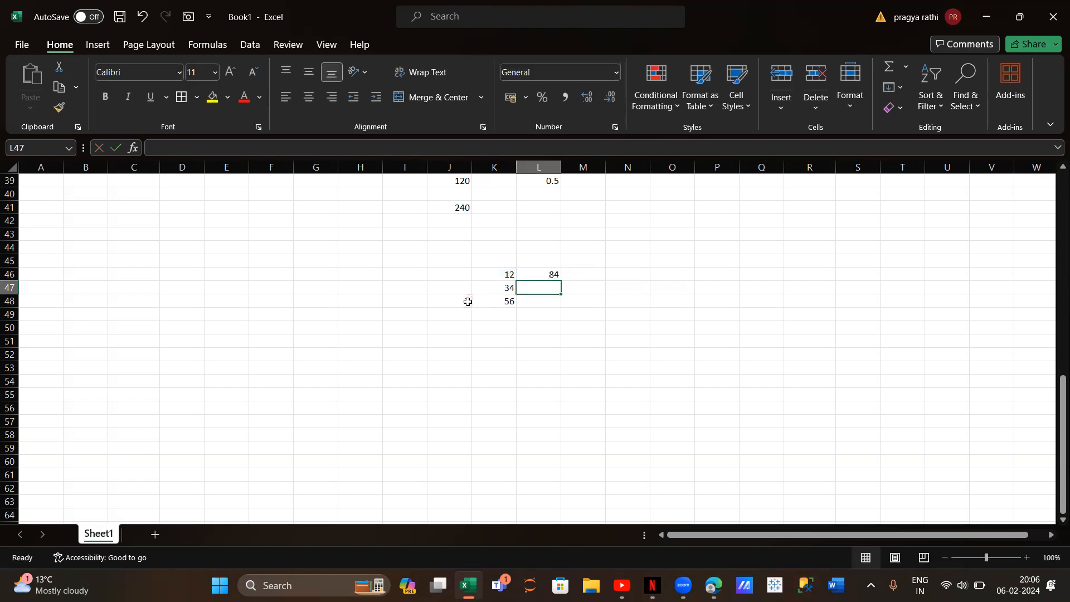
Fill the multiplication formula from L46 down to L48 and inspect the copied formula in L47
{"action": "left_click", "coordinate": [547, 274]}
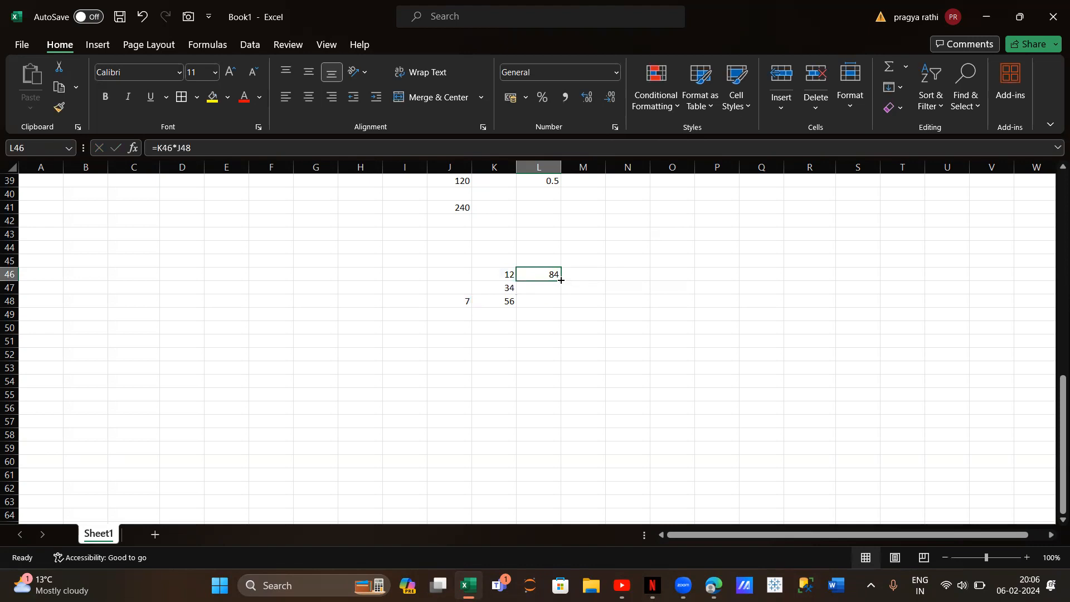
{"action": "double_click", "coordinate": [559, 280]}
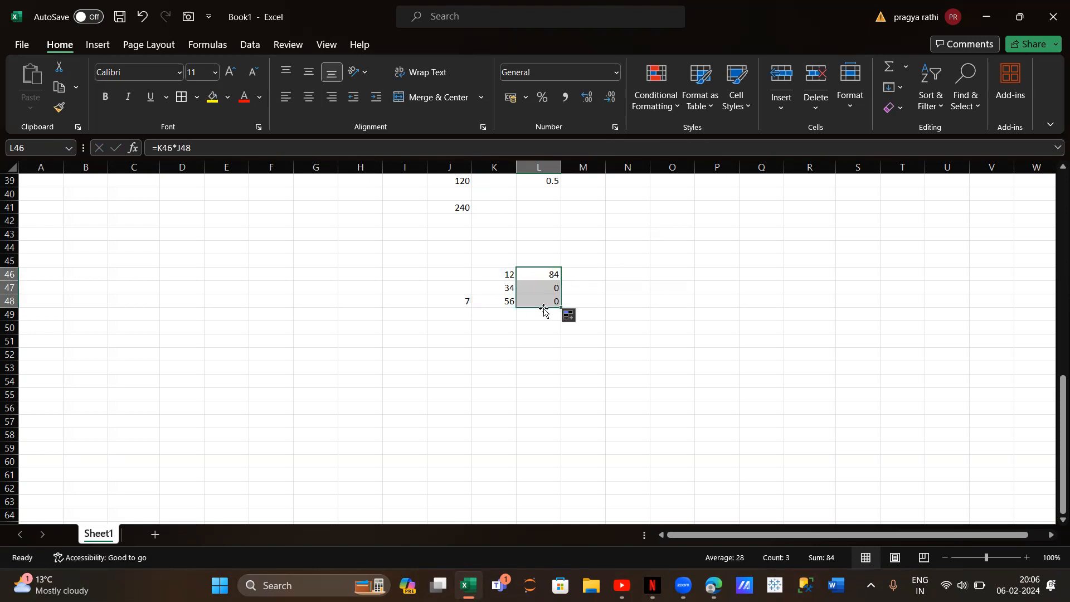
{"action": "left_click", "coordinate": [548, 286]}
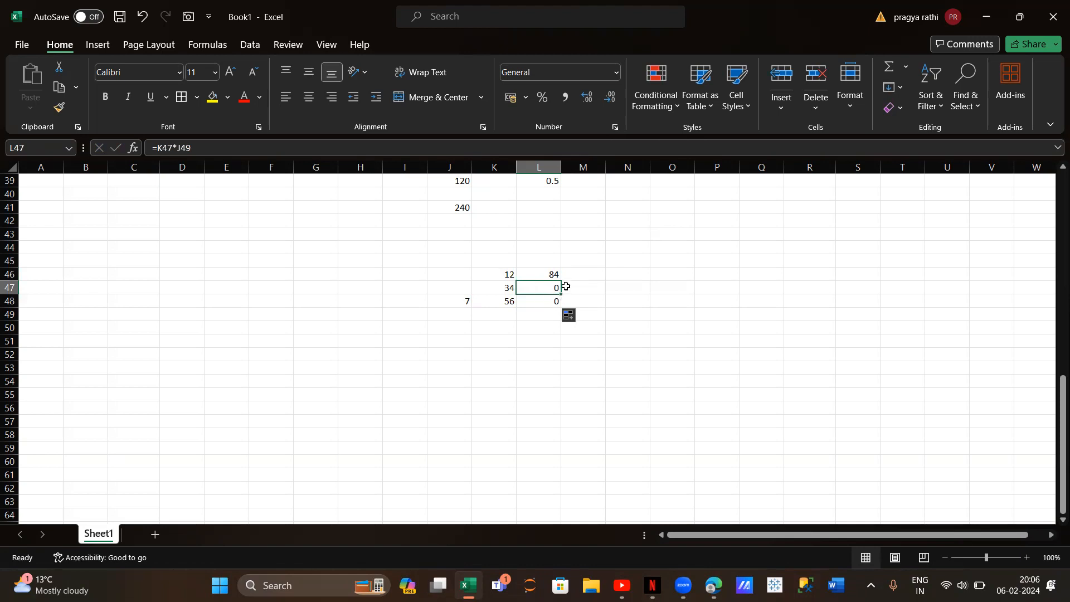
Lock the multiplier's row in cell L46 so the formula reads =K46*J$48, and fill it down to L48
{"action": "left_click", "coordinate": [551, 271]}
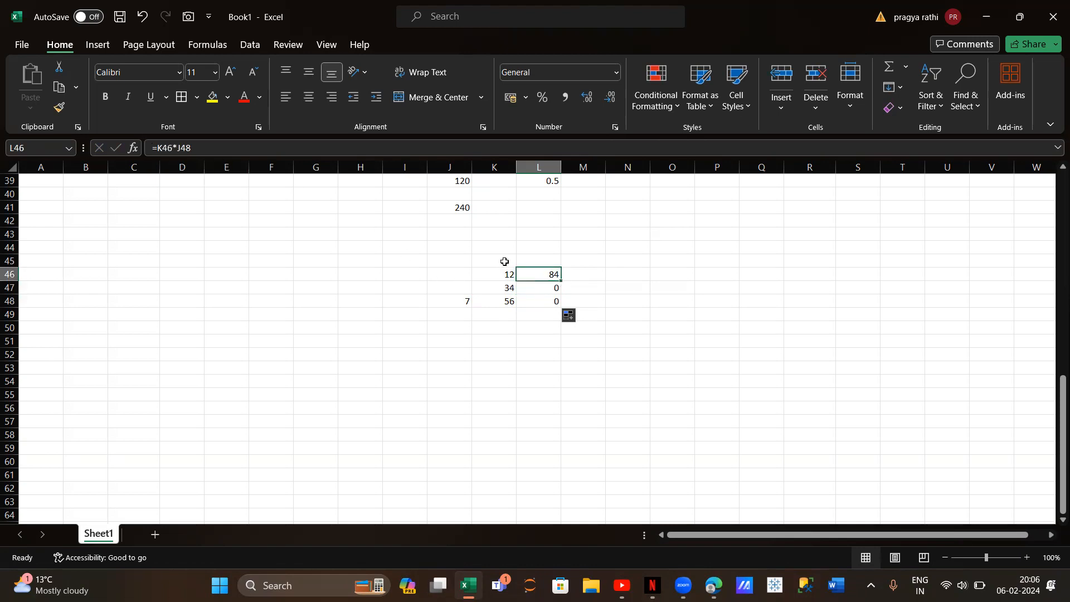
{"action": "left_click", "coordinate": [537, 290]}
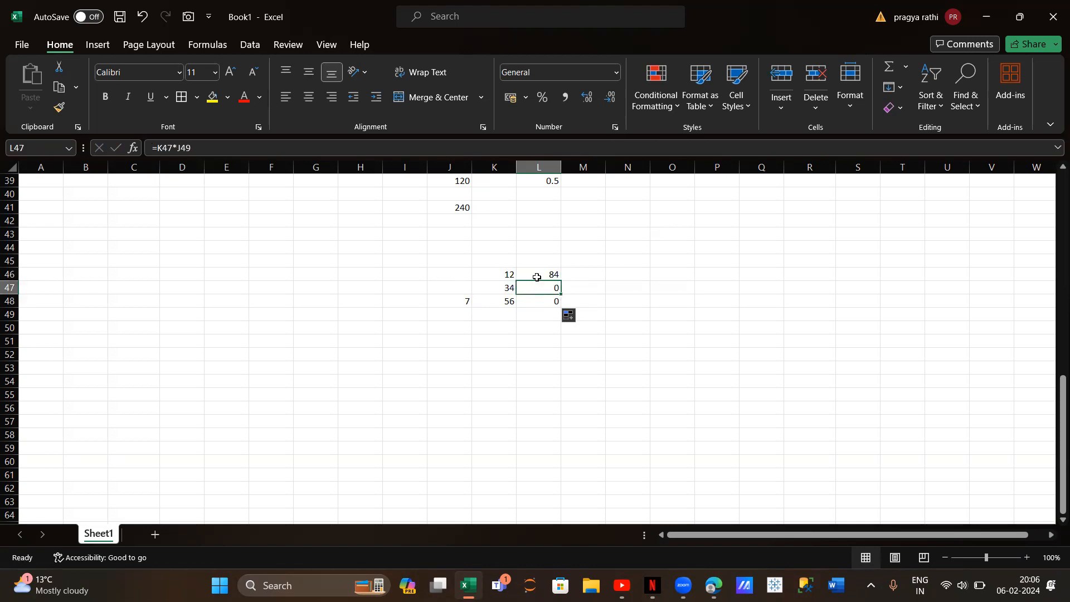
{"action": "left_click", "coordinate": [538, 275]}
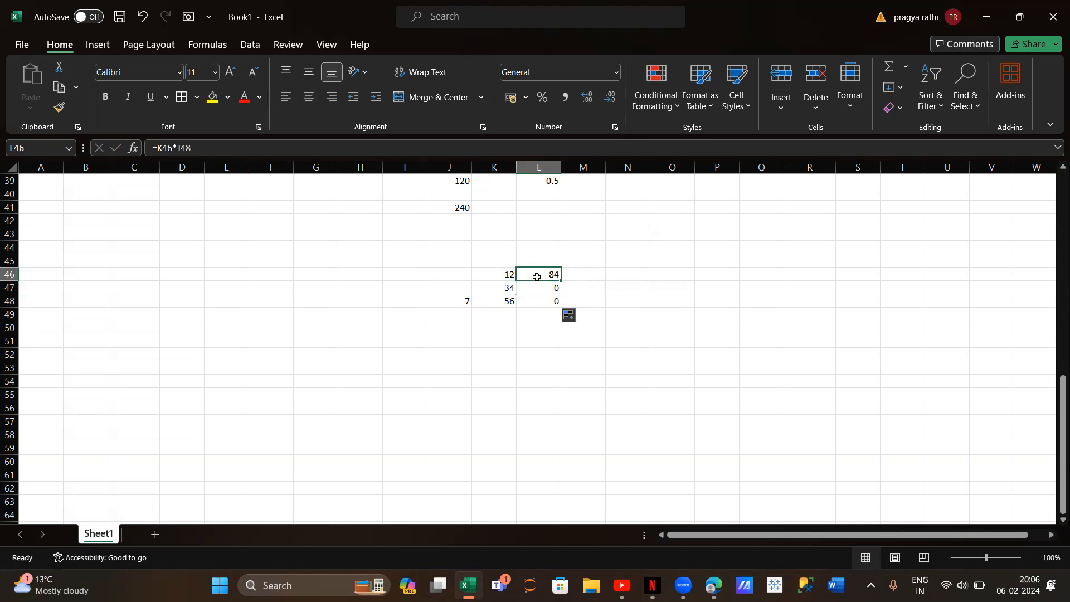
{"action": "left_click", "coordinate": [182, 147]}
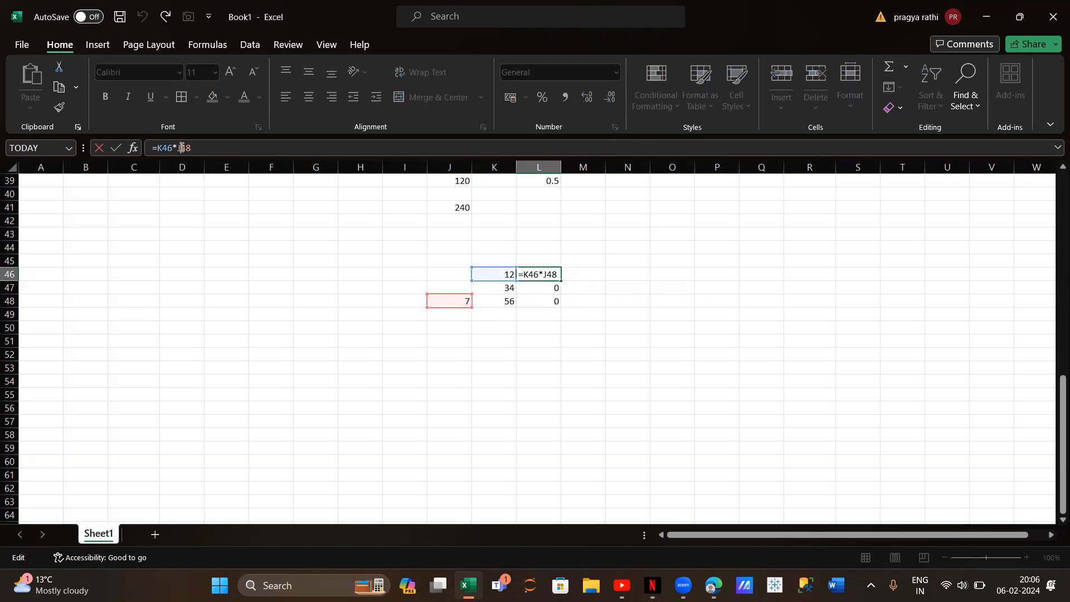
{"action": "type", "text": "$"}
{"action": "key", "text": "Return"}
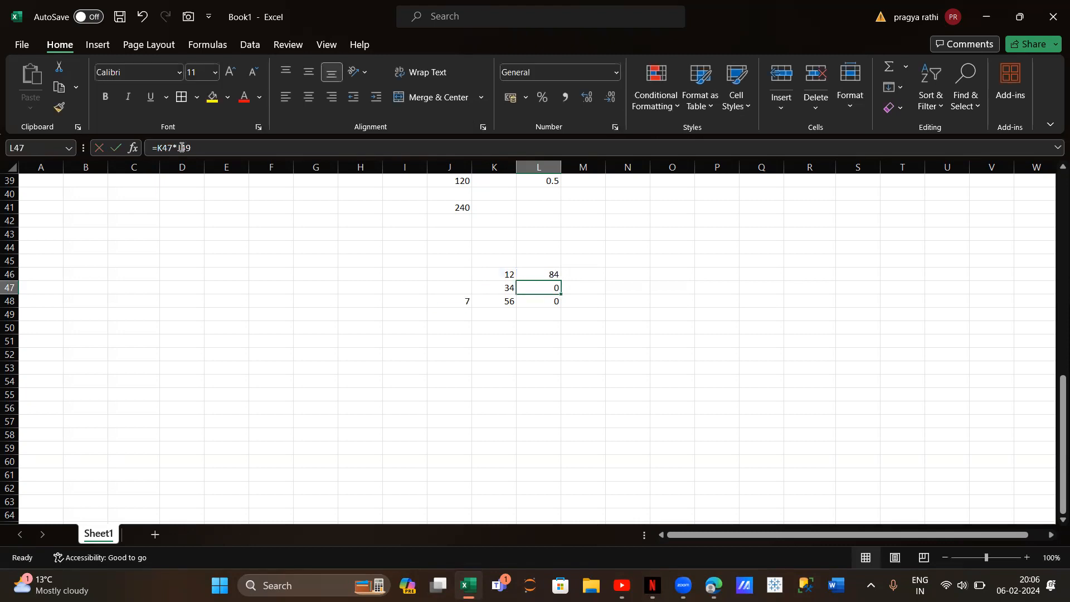
{"action": "left_click", "coordinate": [558, 275]}
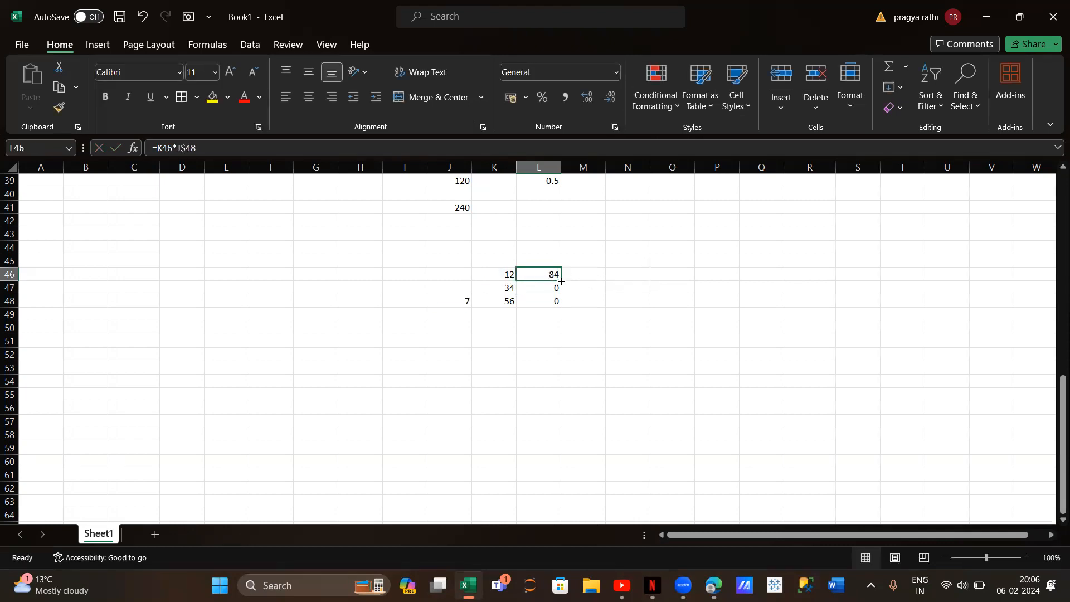
{"action": "left_click_drag", "start_coordinate": [561, 282], "coordinate": [564, 307]}
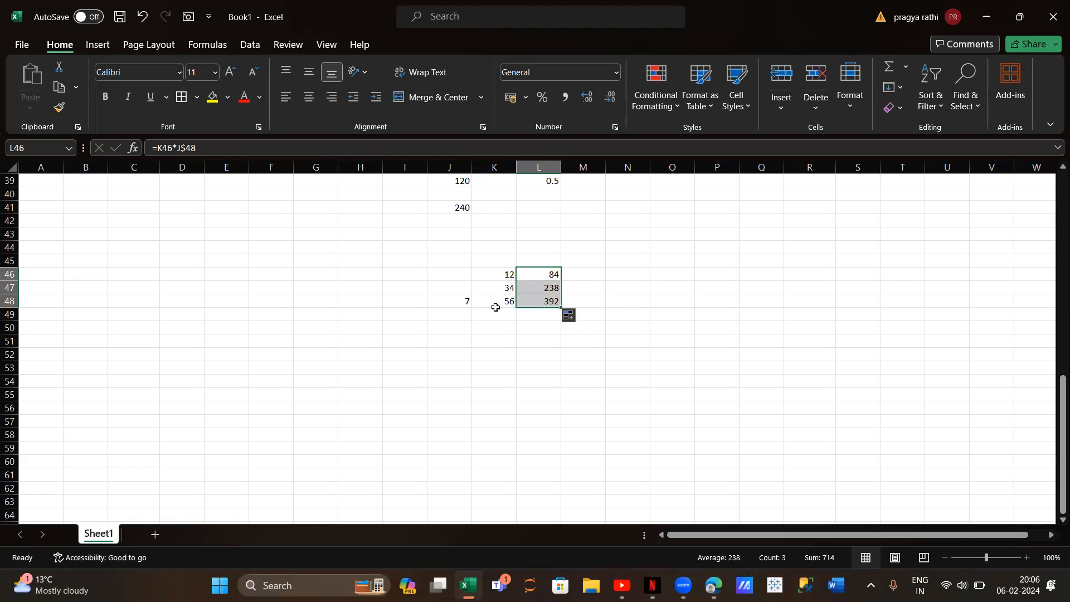
Enter 12, 34 and 56 across K52:M52 and the multiplier 7 above them in K51
{"action": "scroll", "coordinate": [531, 354], "scroll_direction": "down", "scroll_amount": 1}
{"action": "scroll", "coordinate": [531, 353], "scroll_direction": "down", "scroll_amount": 1}
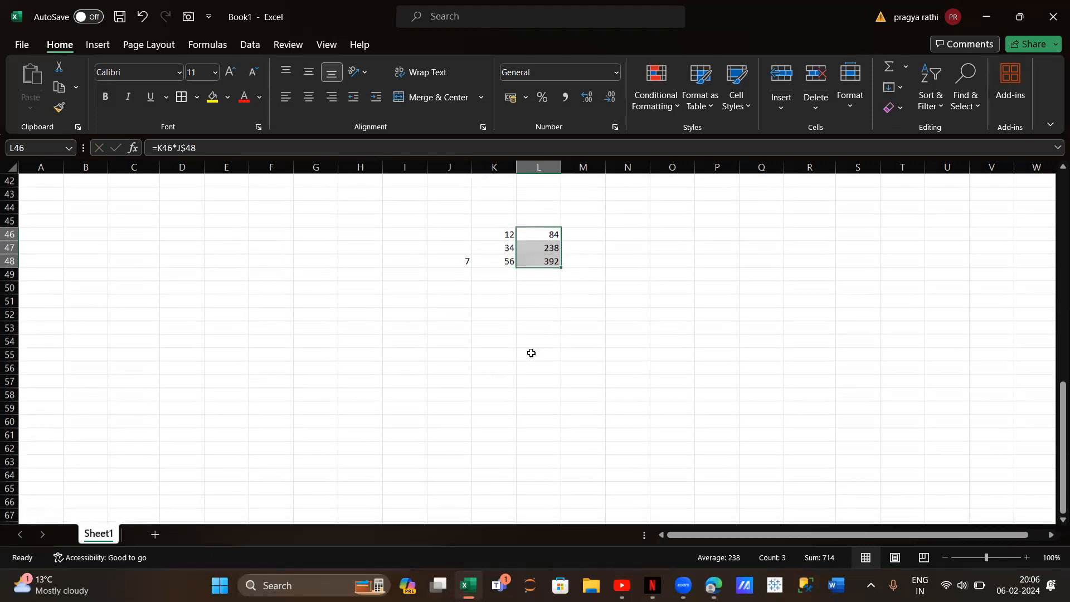
{"action": "left_click", "coordinate": [518, 315]}
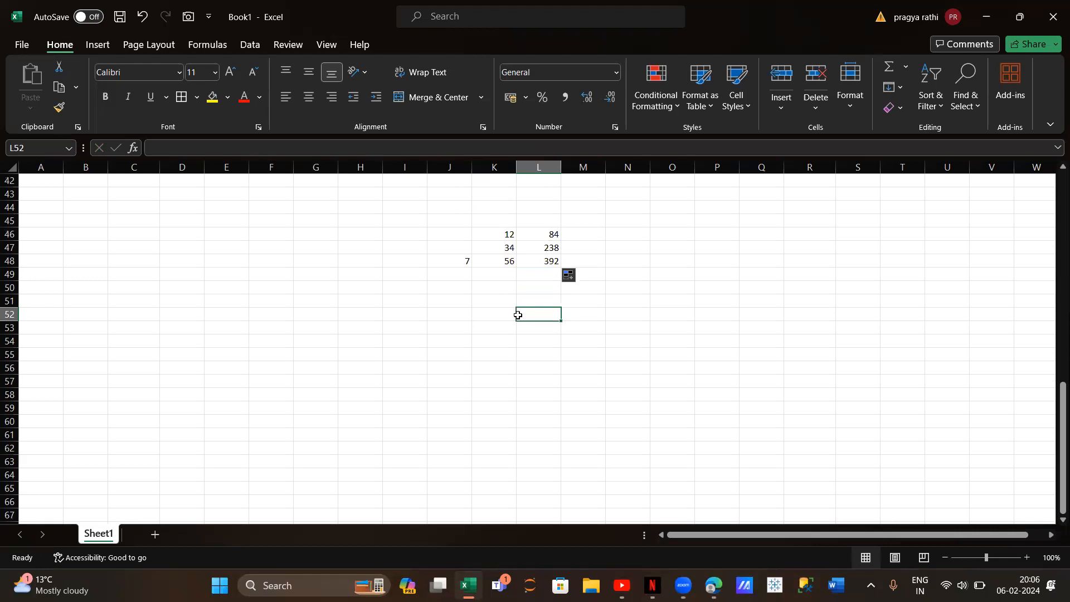
{"action": "left_click", "coordinate": [479, 309]}
{"action": "type", "text": "12"}
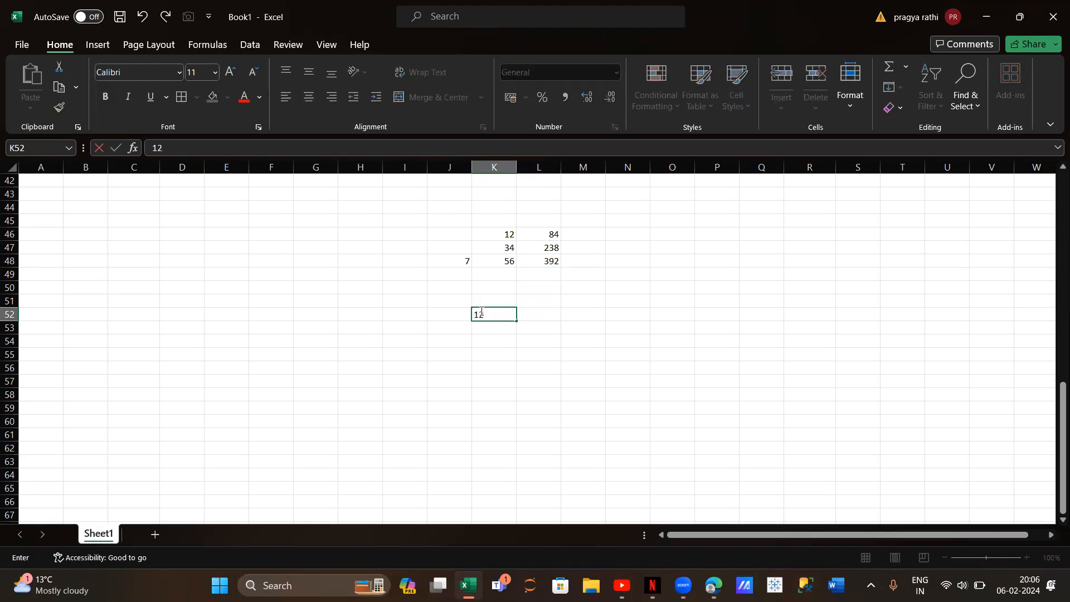
{"action": "key", "text": "Tab"}
{"action": "type", "text": "34"}
{"action": "key", "text": "Tab"}
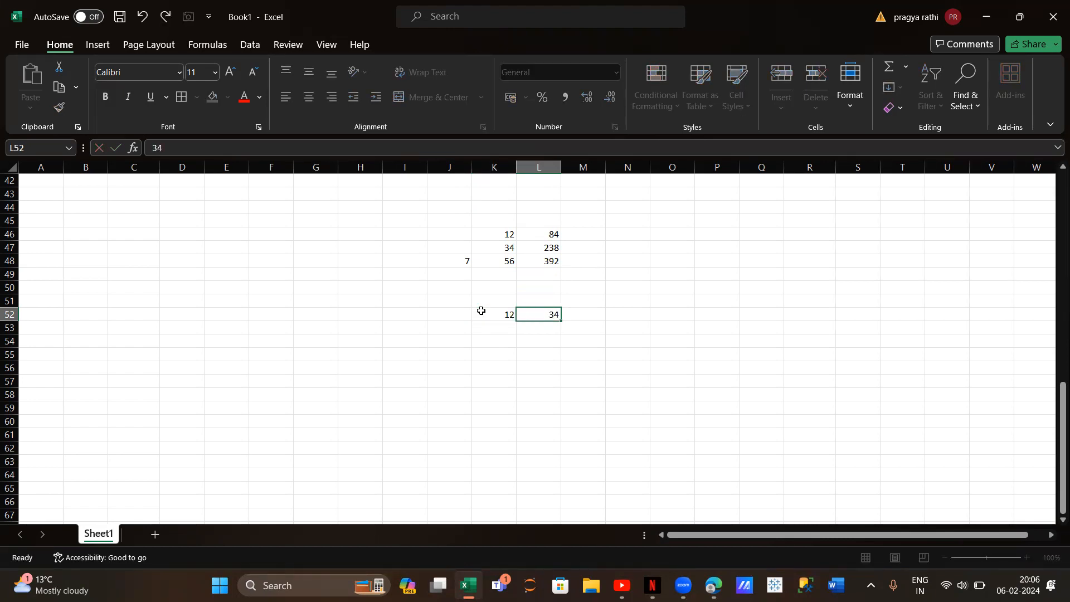
{"action": "type", "text": "56"}
{"action": "key", "text": "Tab"}
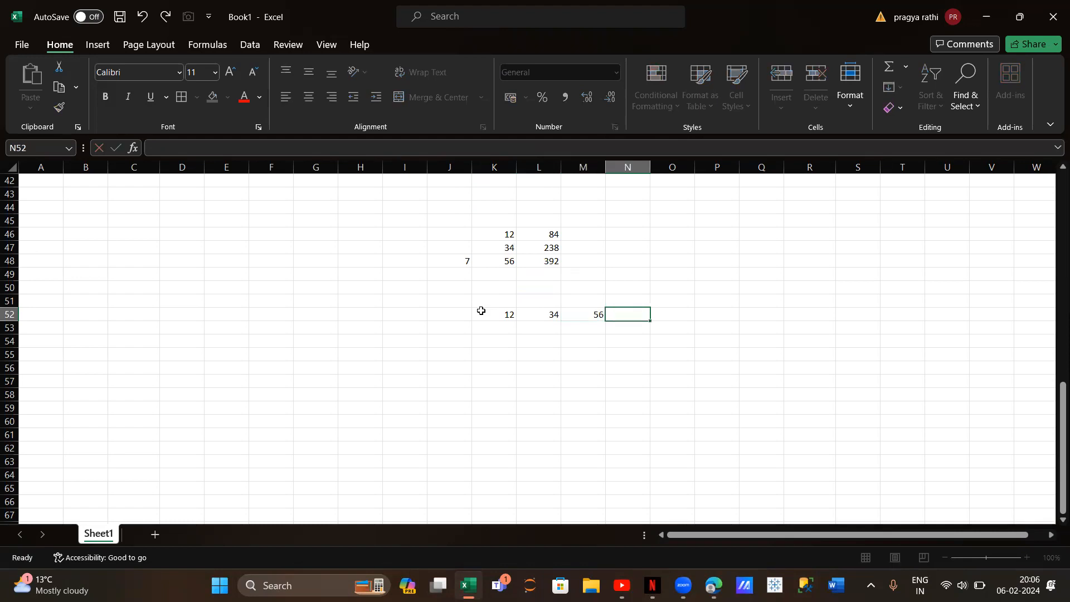
{"action": "left_click", "coordinate": [490, 304]}
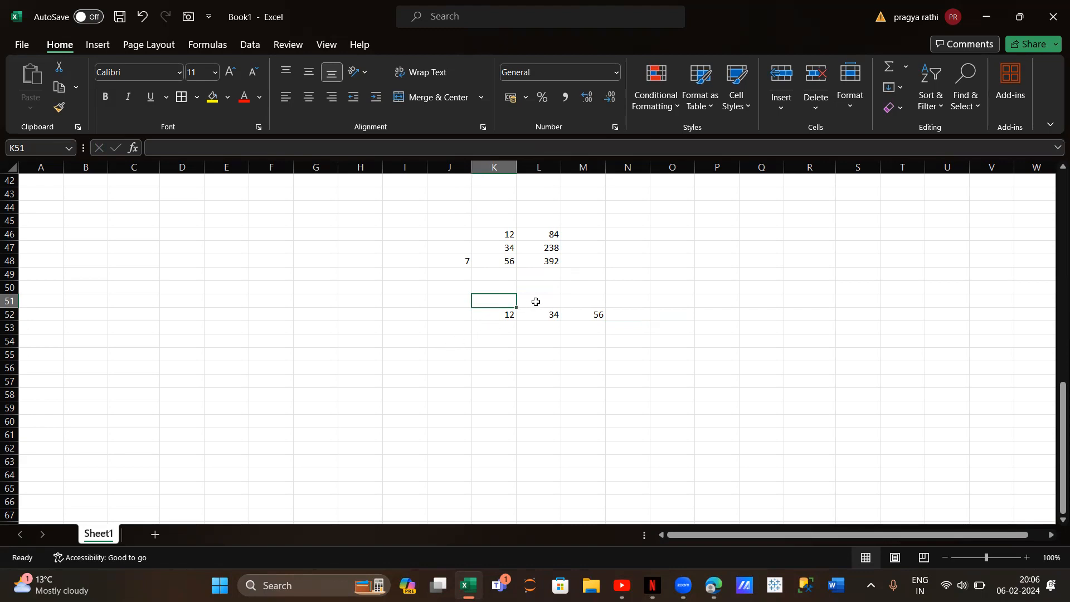
{"action": "type", "text": "7"}
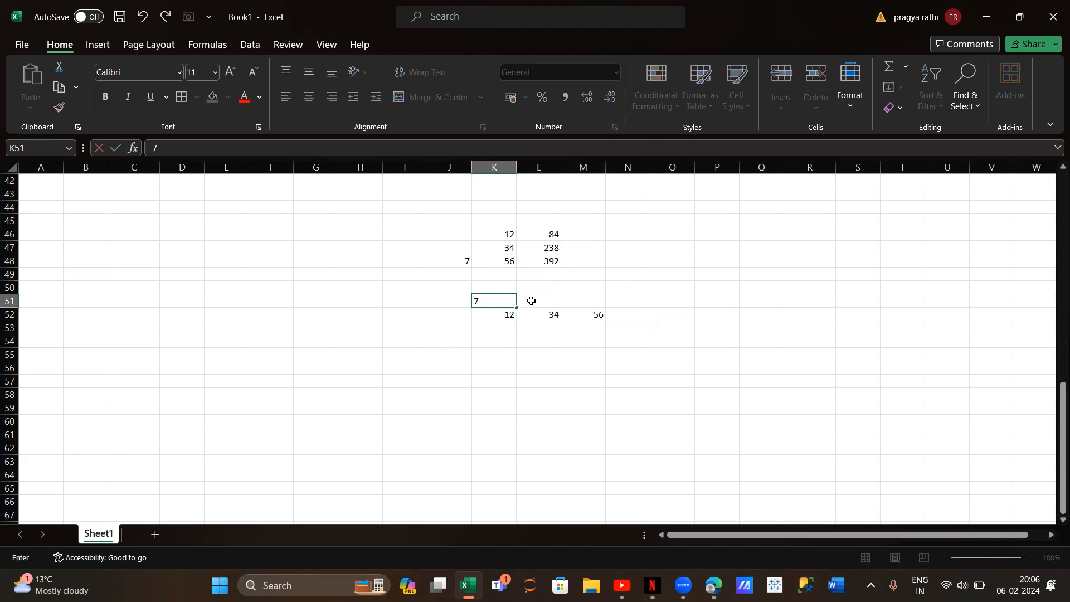
Enter the multiplication formula =K52*K51 in cell K53
{"action": "left_click", "coordinate": [502, 330]}
{"action": "type", "text": "="}
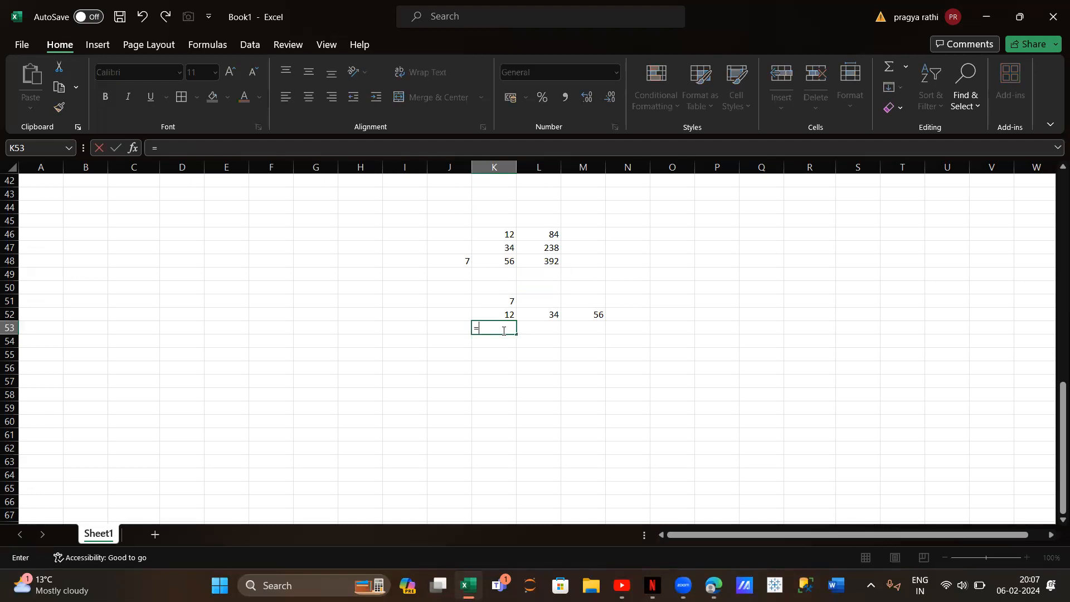
{"action": "left_click", "coordinate": [491, 317]}
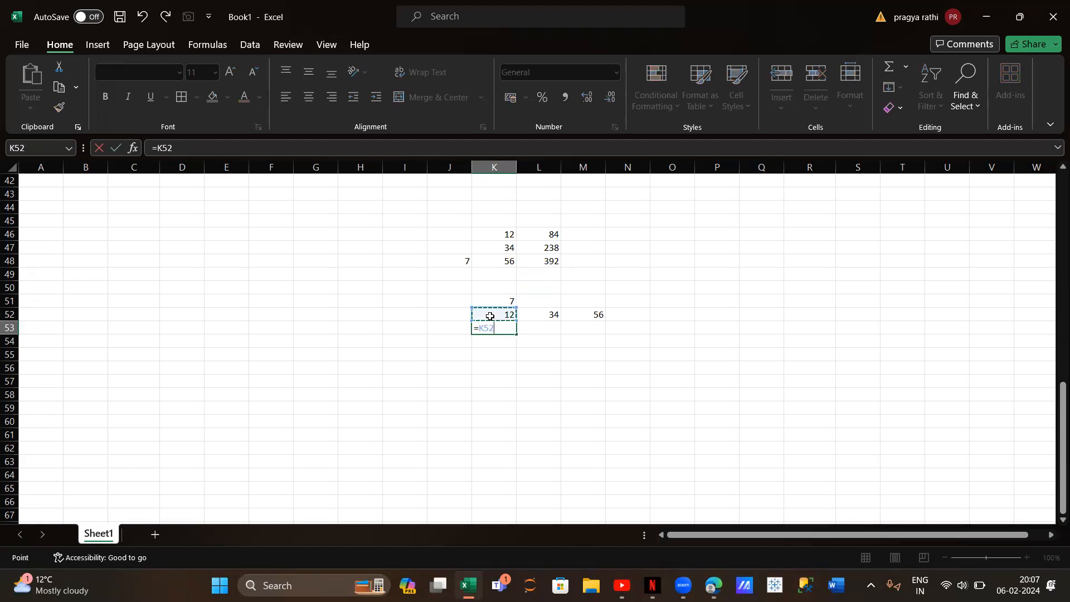
{"action": "type", "text": "*"}
{"action": "left_click", "coordinate": [491, 301]}
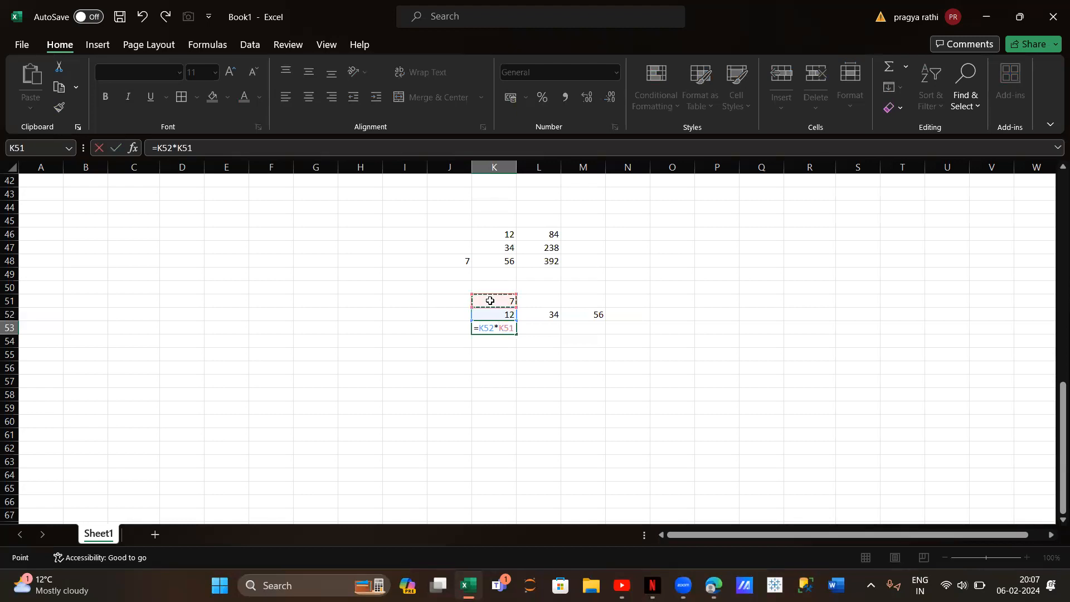
{"action": "key", "text": "Return"}
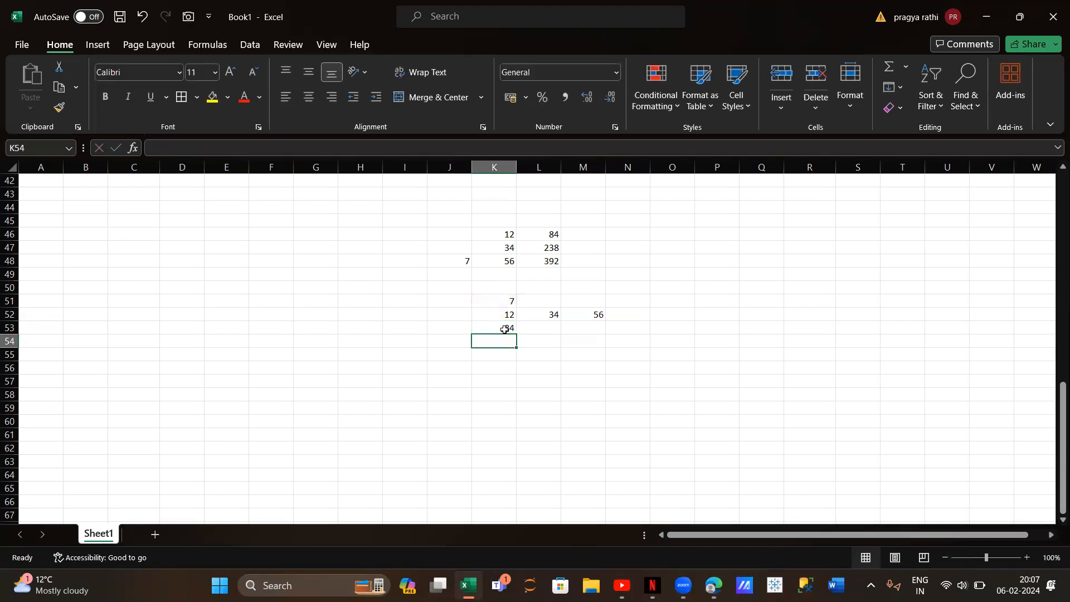
Fill the multiplication formula from K53 across to M53 and compare the copied formula in L53 with the original
{"action": "left_click", "coordinate": [507, 328]}
{"action": "left_click_drag", "start_coordinate": [516, 334], "coordinate": [617, 329]}
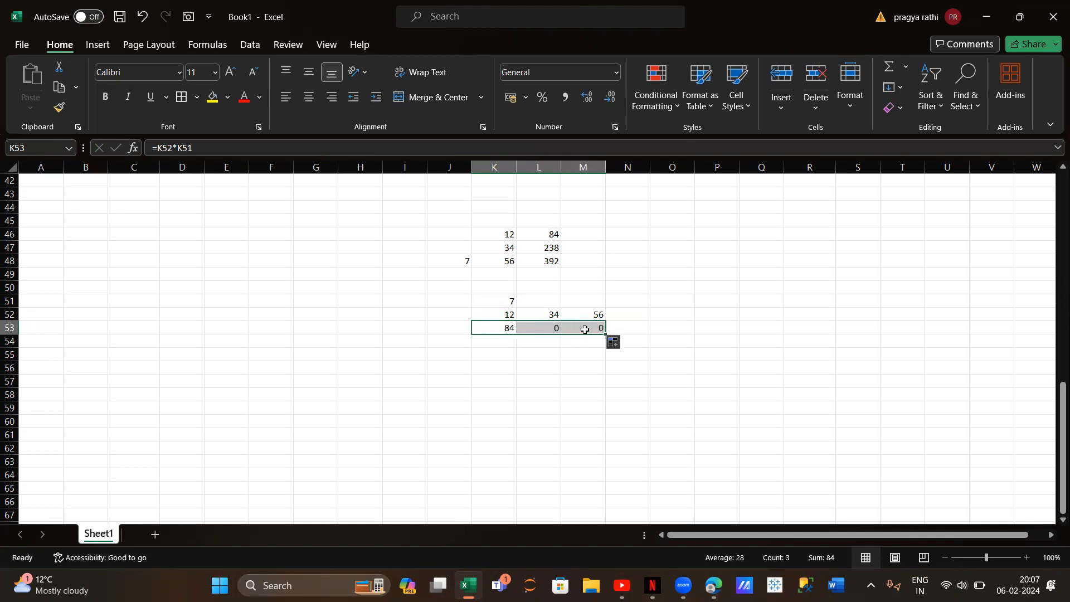
{"action": "left_click", "coordinate": [554, 328]}
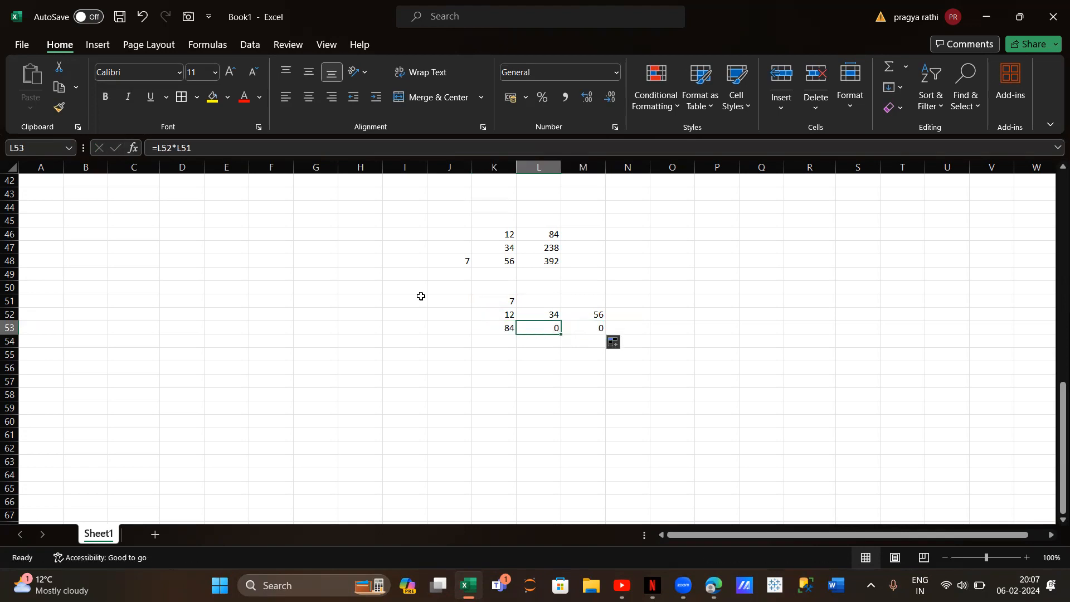
{"action": "left_click", "coordinate": [502, 327]}
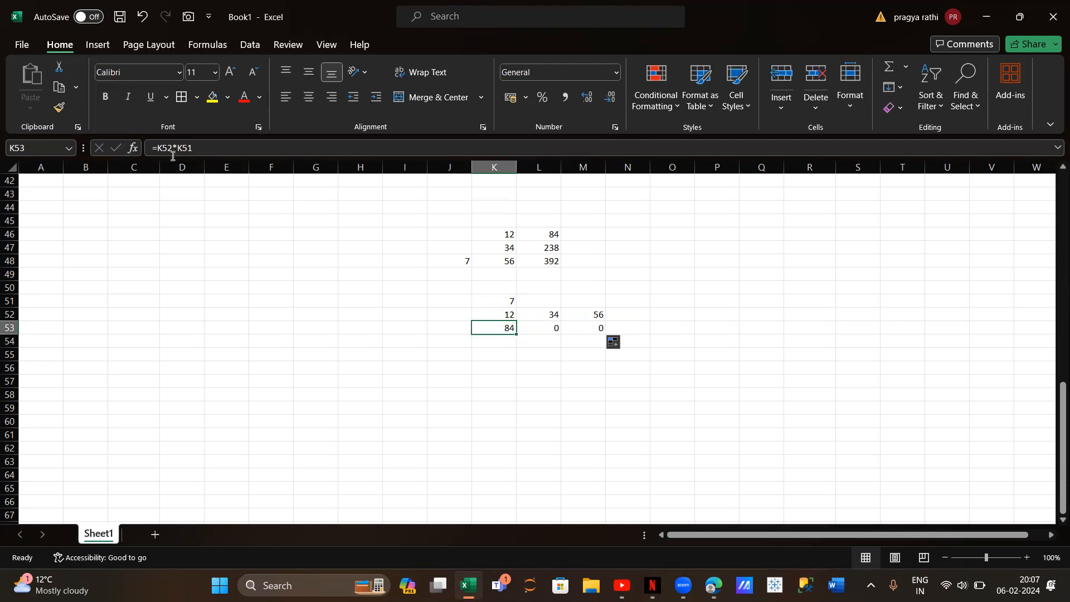
{"action": "left_click", "coordinate": [546, 331]}
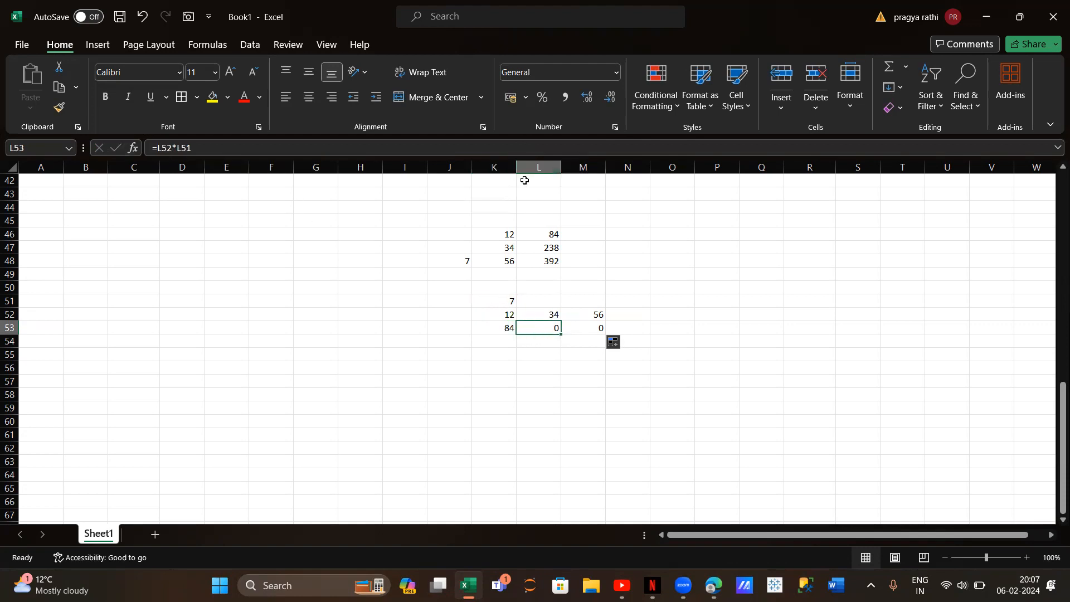
Lock the multiplier's column in cell K53 so the formula reads =K52*$K51, and fill it across to M53
{"action": "left_click", "coordinate": [497, 332]}
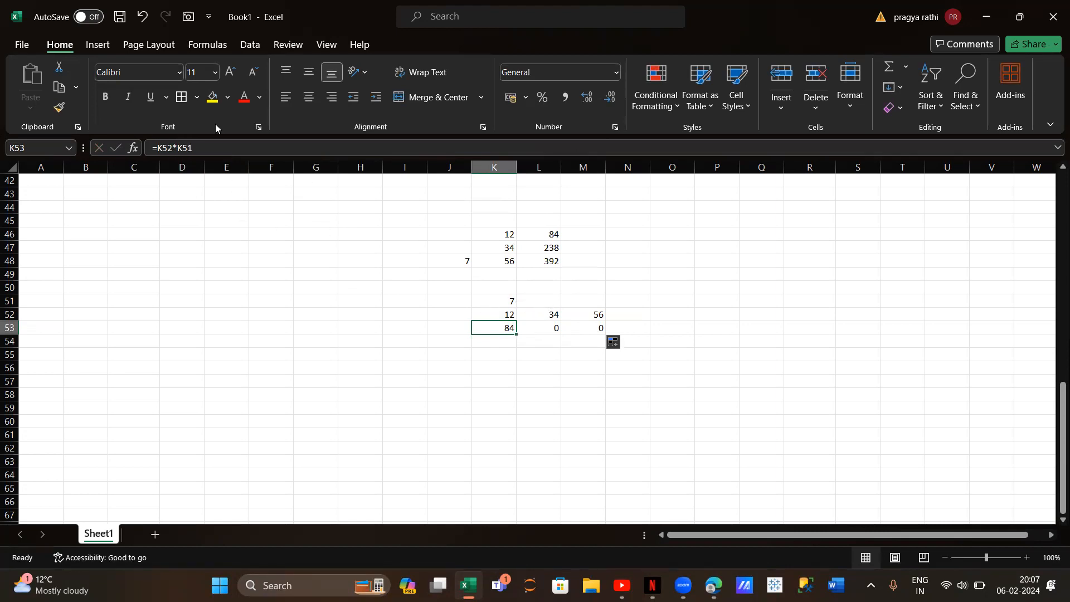
{"action": "left_click", "coordinate": [179, 148]}
{"action": "type", "text": "$"}
{"action": "key", "text": "Return"}
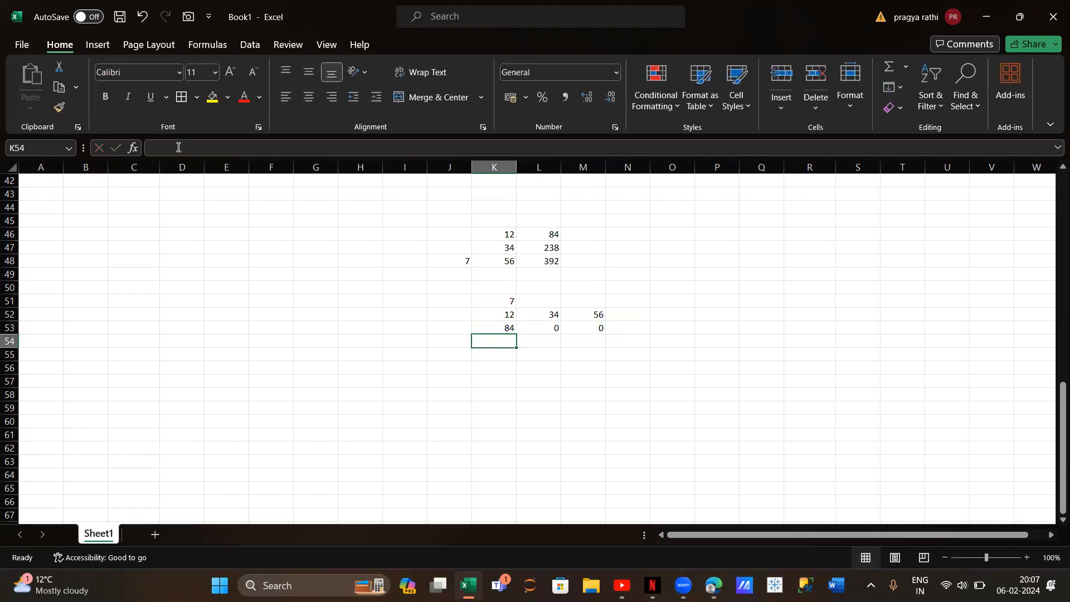
{"action": "left_click", "coordinate": [487, 329]}
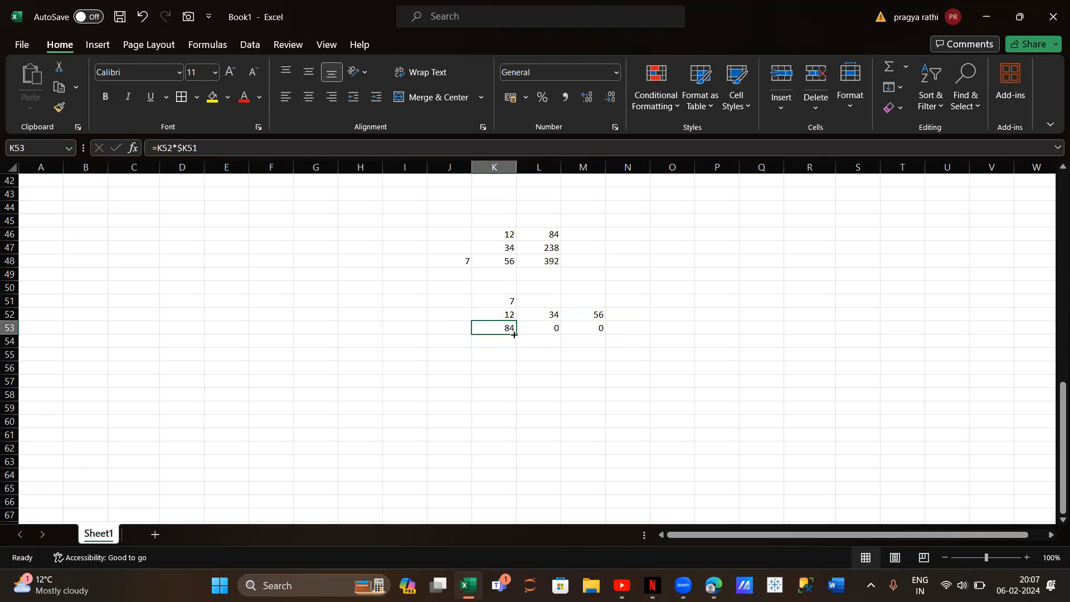
{"action": "left_click_drag", "start_coordinate": [516, 333], "coordinate": [605, 330]}
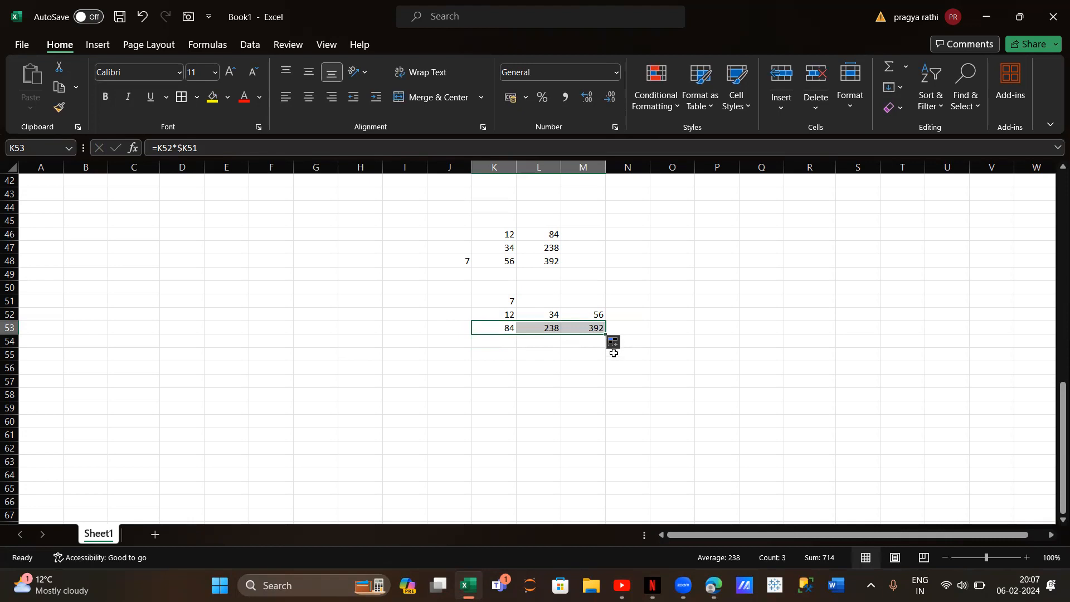
{"action": "scroll", "coordinate": [309, 270], "scroll_direction": "up", "scroll_amount": 4}
{"action": "scroll", "coordinate": [309, 271], "scroll_direction": "up", "scroll_amount": 1}
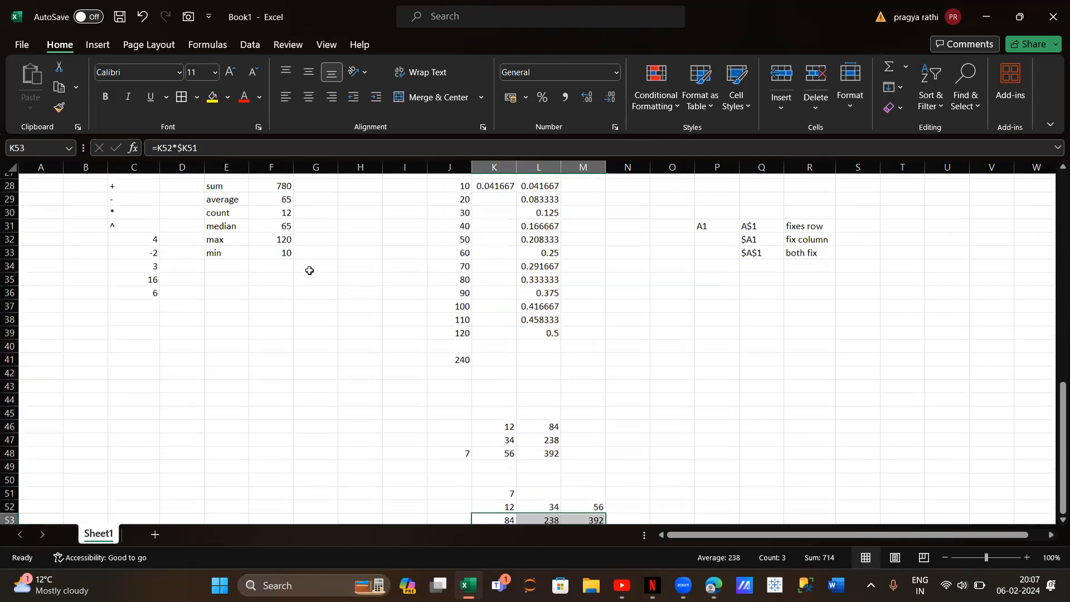
{"action": "scroll", "coordinate": [310, 270], "scroll_direction": "up", "scroll_amount": 3}
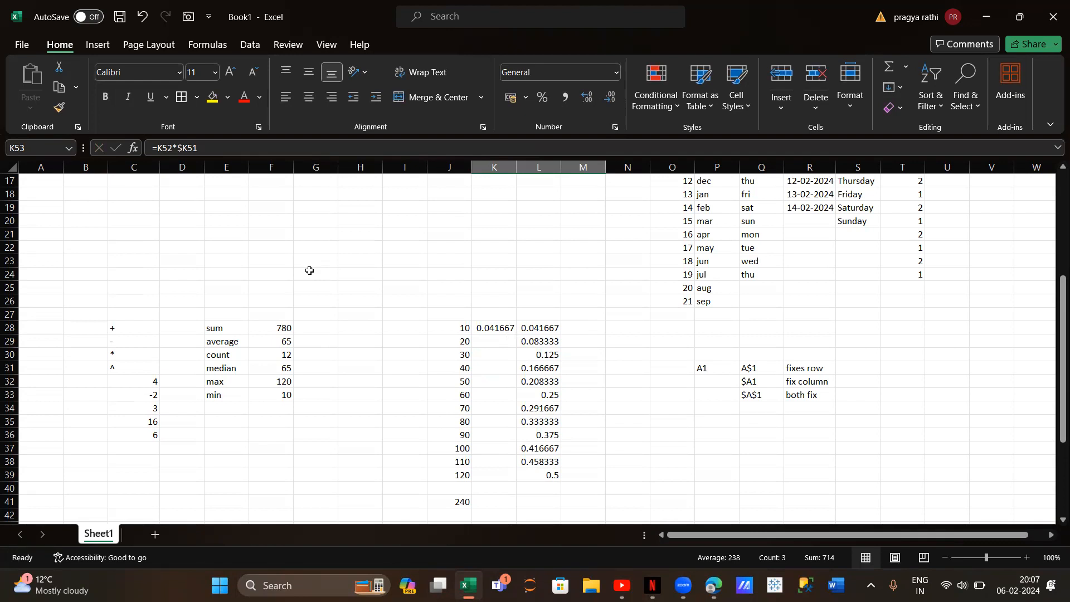
{"action": "scroll", "coordinate": [316, 382], "scroll_direction": "down", "scroll_amount": 10}
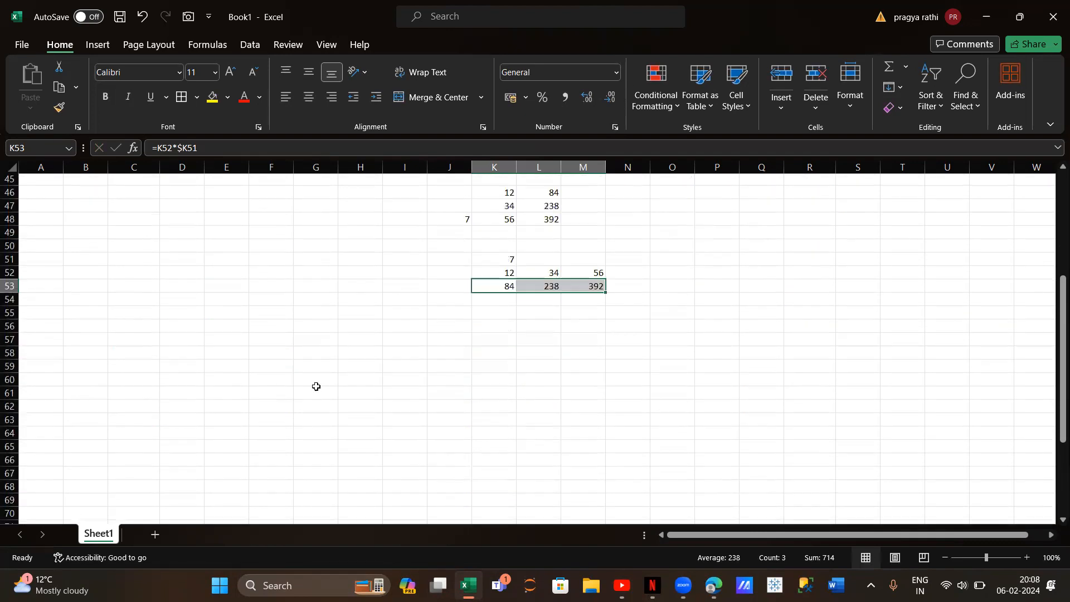
{"action": "left_click", "coordinate": [469, 339]}
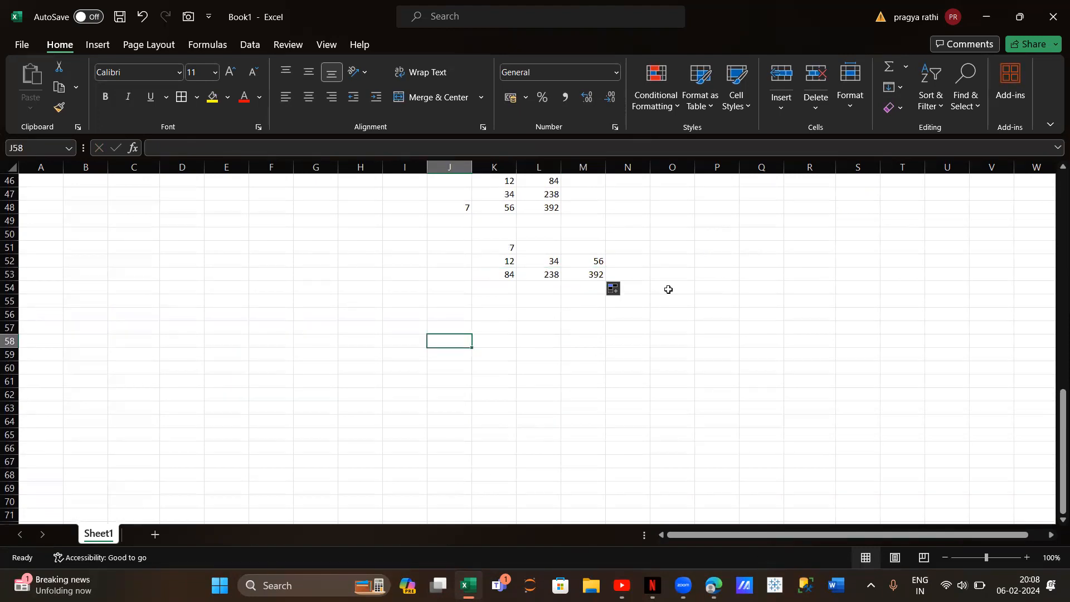
{"action": "scroll", "coordinate": [225, 357], "scroll_direction": "up", "scroll_amount": 14}
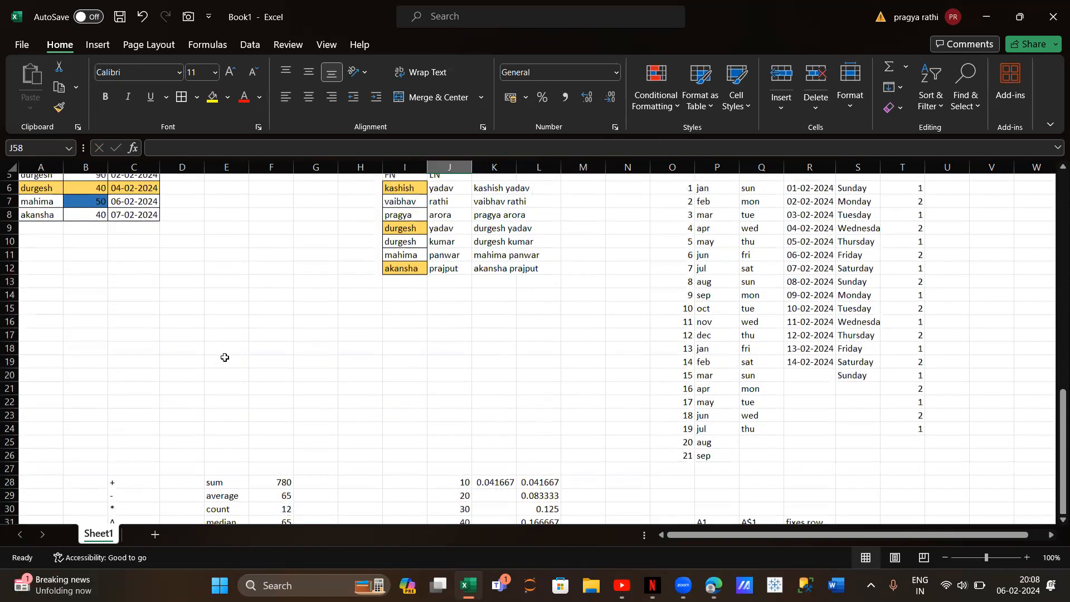
{"action": "scroll", "coordinate": [225, 357], "scroll_direction": "up", "scroll_amount": 1}
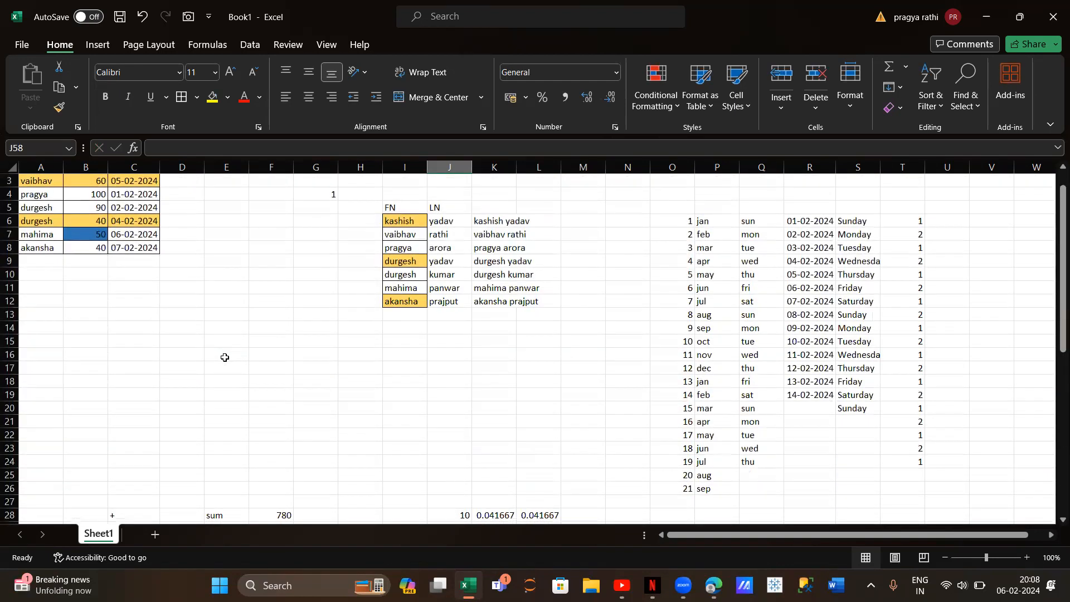